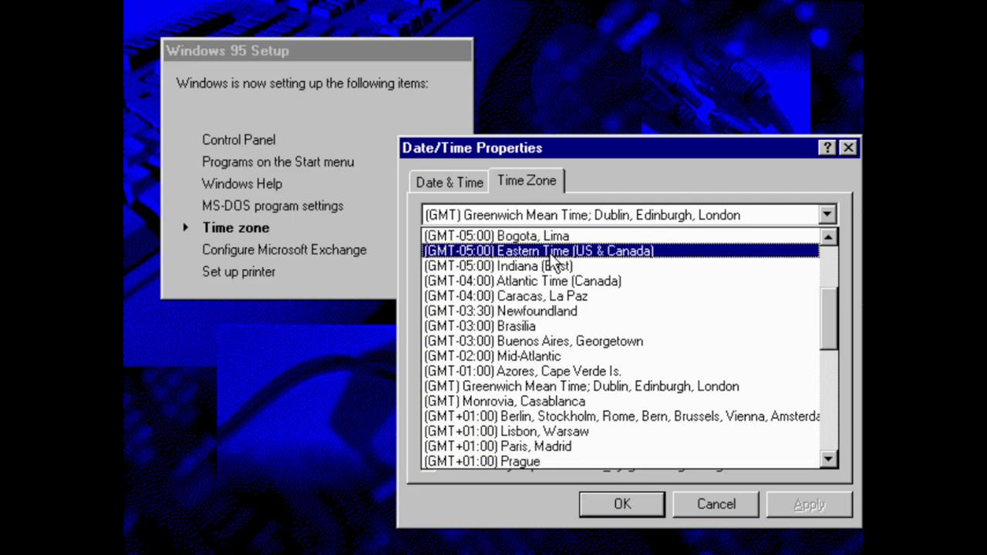
Step: Set the time zone to (GMT-05:00) Eastern Time (US & Canada), apply it, and confirm the date and time properties
{"action": "left_click", "coordinate": [549, 250]}
{"action": "left_click", "coordinate": [826, 503]}
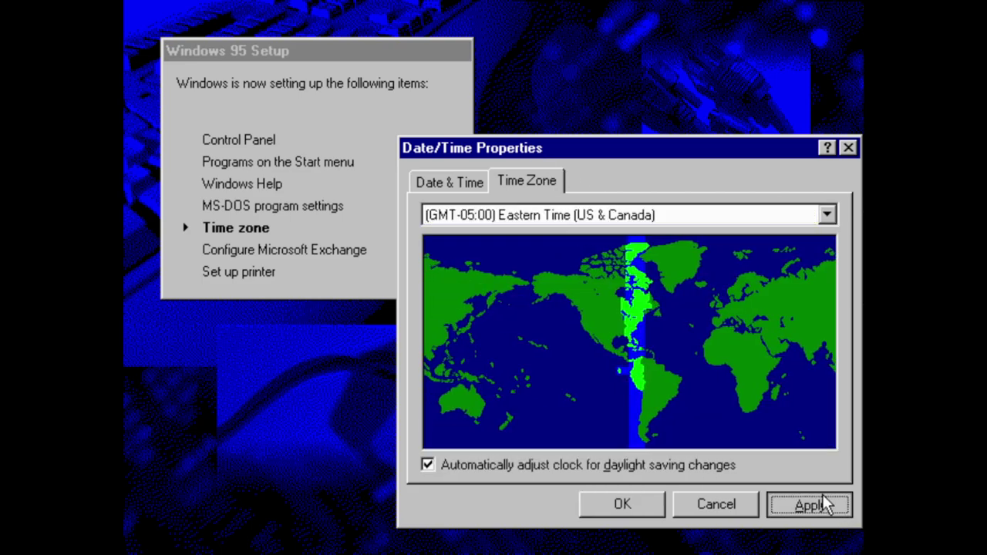
{"action": "left_click", "coordinate": [623, 503]}
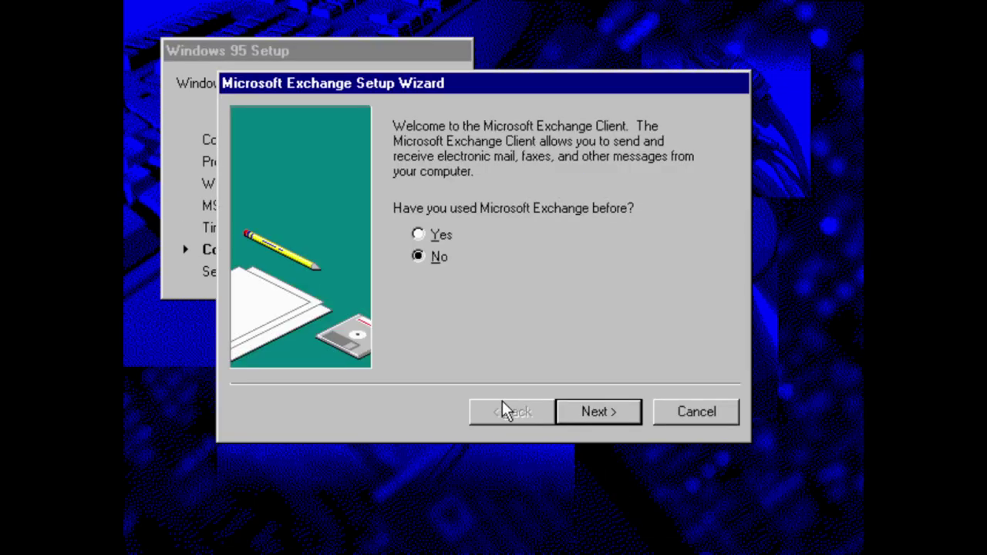
Step: Answer No to having used Microsoft Exchange before, and cancel the Exchange setup without choosing any information services
{"action": "left_click", "coordinate": [582, 409]}
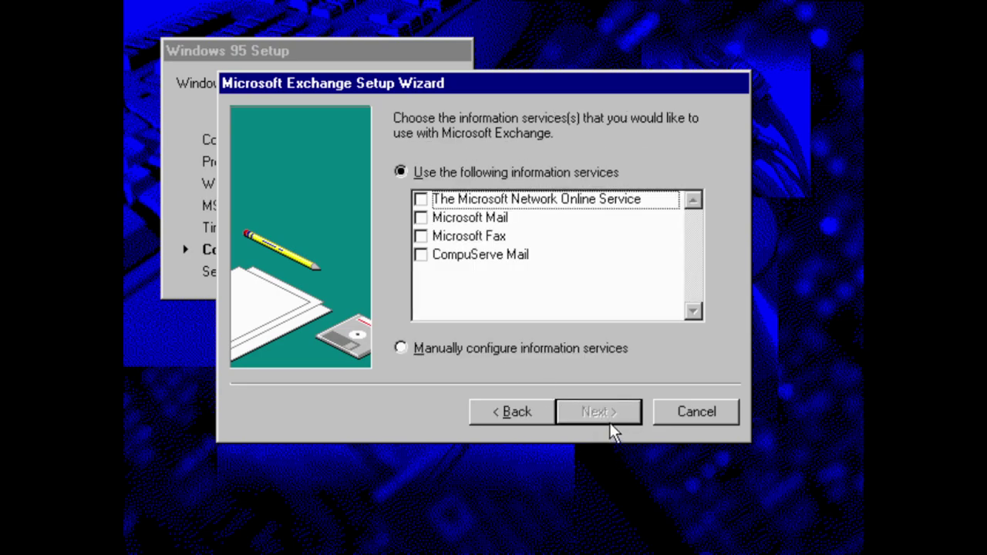
{"action": "left_click", "coordinate": [673, 415]}
{"action": "left_click", "coordinate": [549, 347]}
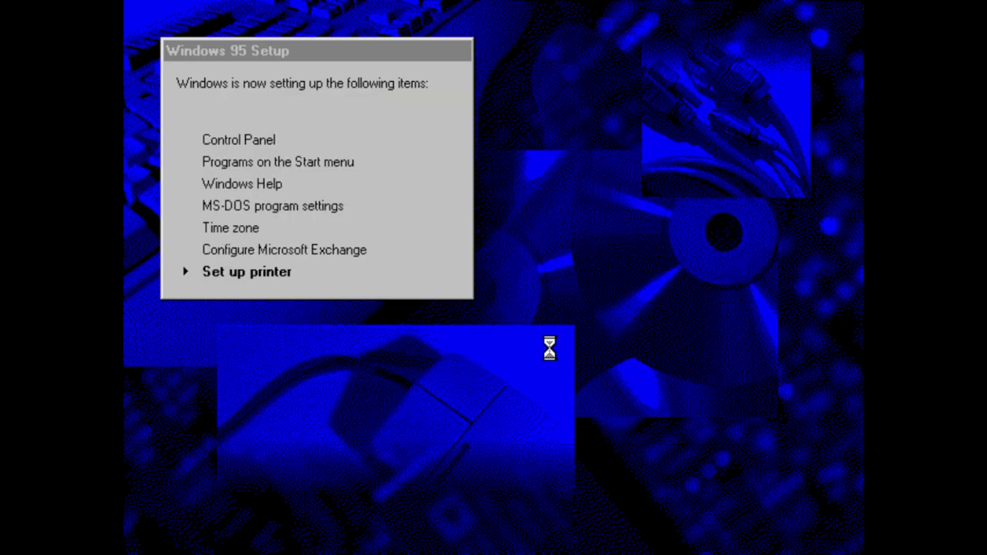
Step: Look through the printer manufacturers and Apple models, and cancel the Add Printer Wizard without installing a printer
{"action": "left_click", "coordinate": [575, 434]}
{"action": "left_click", "coordinate": [575, 433]}
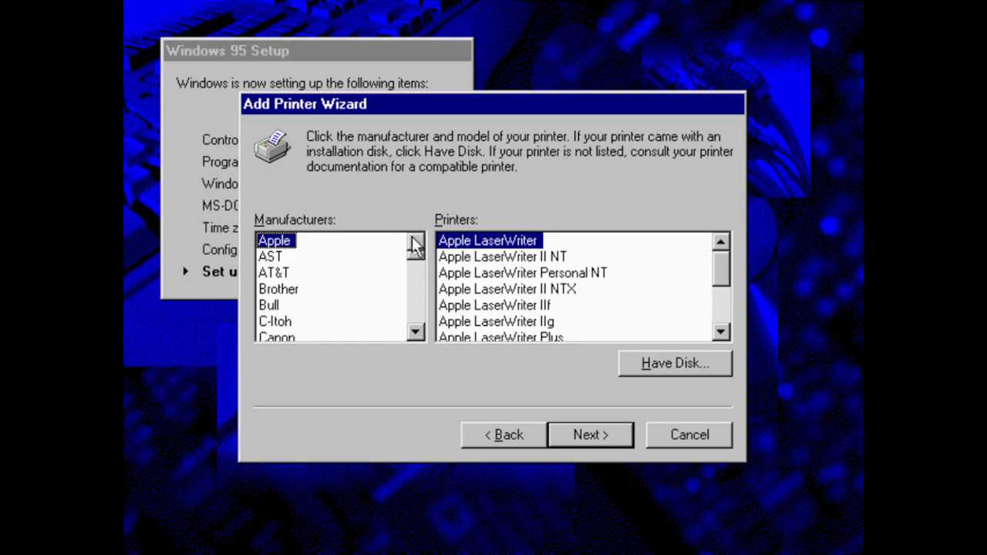
{"action": "left_click_drag", "start_coordinate": [416, 258], "coordinate": [416, 337]}
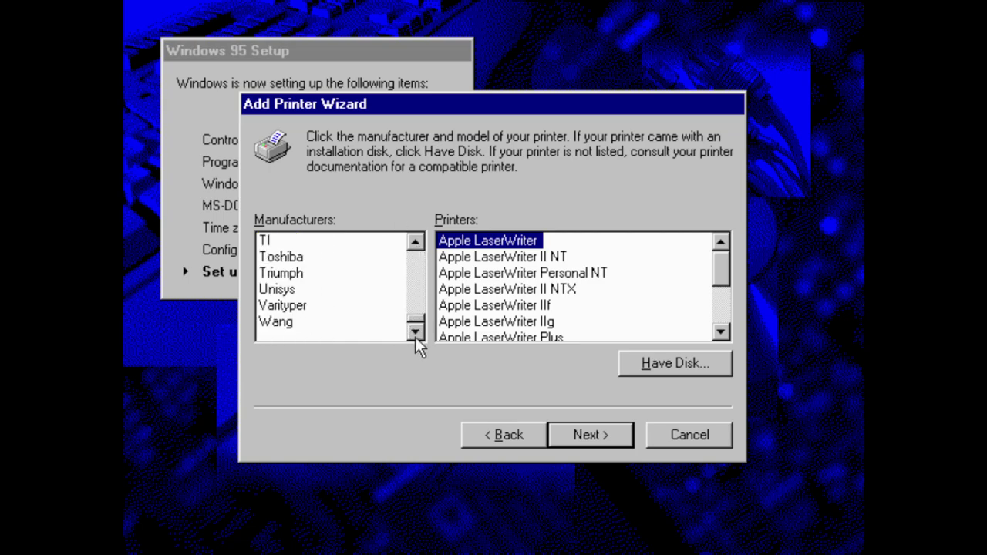
{"action": "left_click_drag", "start_coordinate": [711, 288], "coordinate": [720, 334]}
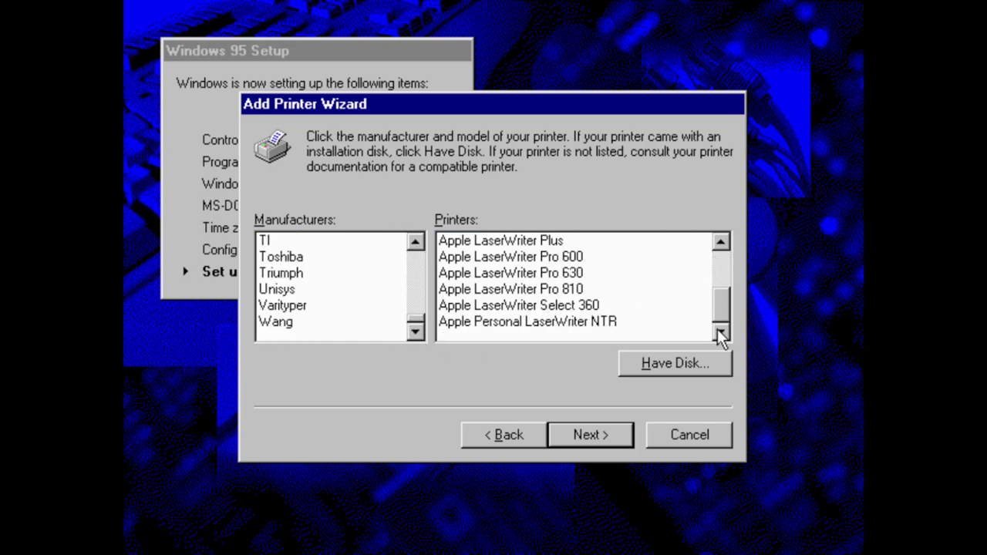
{"action": "left_click", "coordinate": [703, 436]}
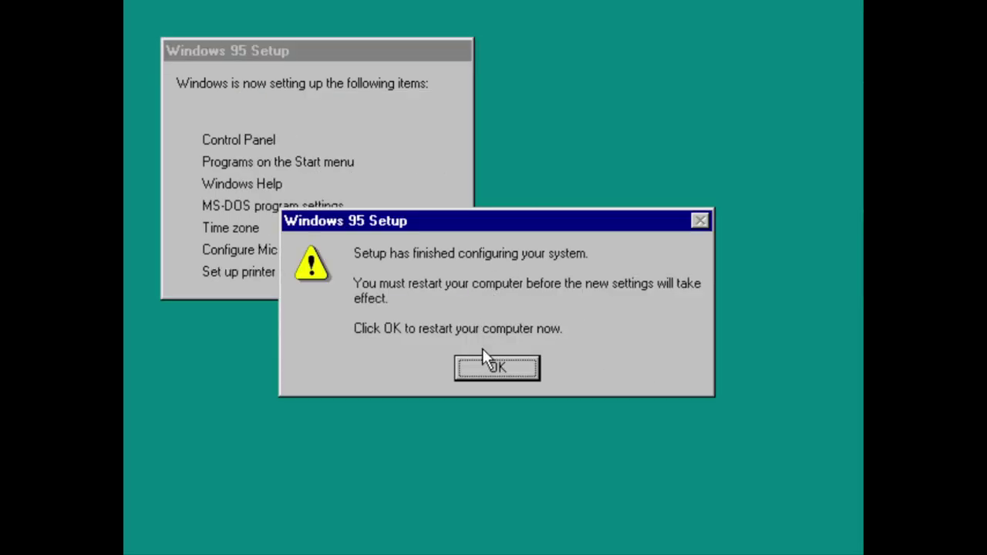
Step: Restart the computer to finish setup, and log on to Windows with the account password
{"action": "left_click", "coordinate": [482, 358]}
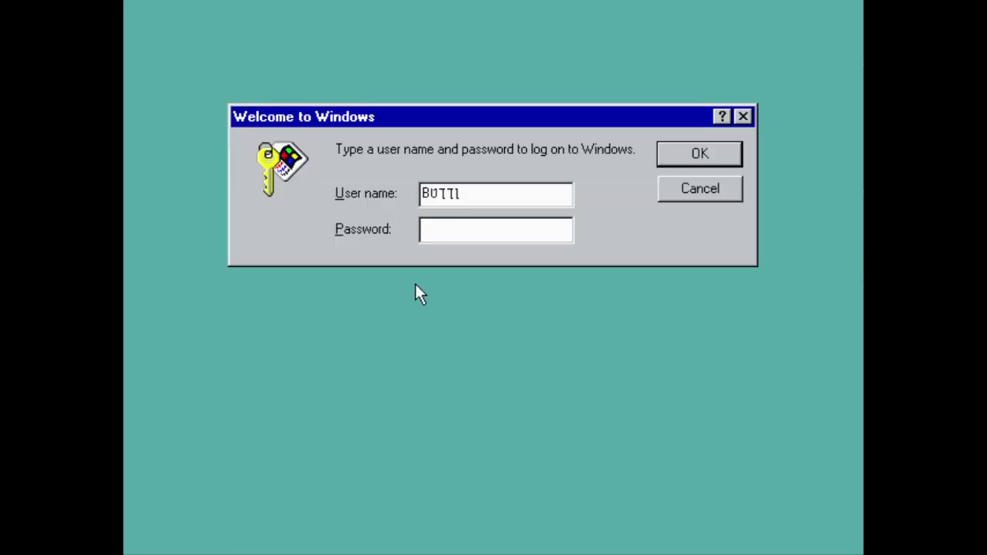
{"action": "type", "text": "**"}
{"action": "key", "text": "BackSpace"}
{"action": "key", "text": "BackSpace"}
{"action": "type", "text": "**"}
{"action": "key", "text": "Return"}
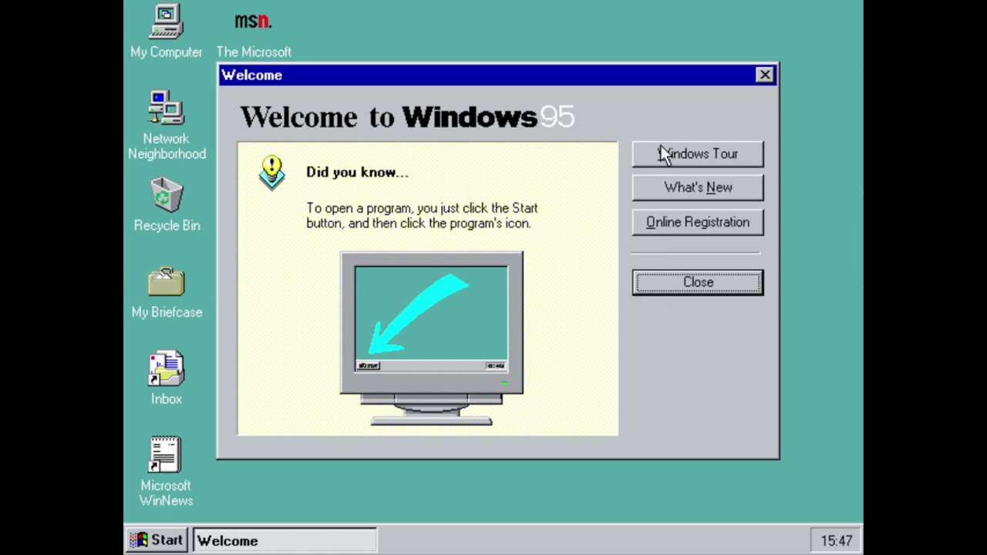
Step: Open the desktop's display settings, close the Welcome window, and launch the Hardware Conflict Troubleshooter from the adapter conflict error
{"action": "right_click", "coordinate": [462, 493]}
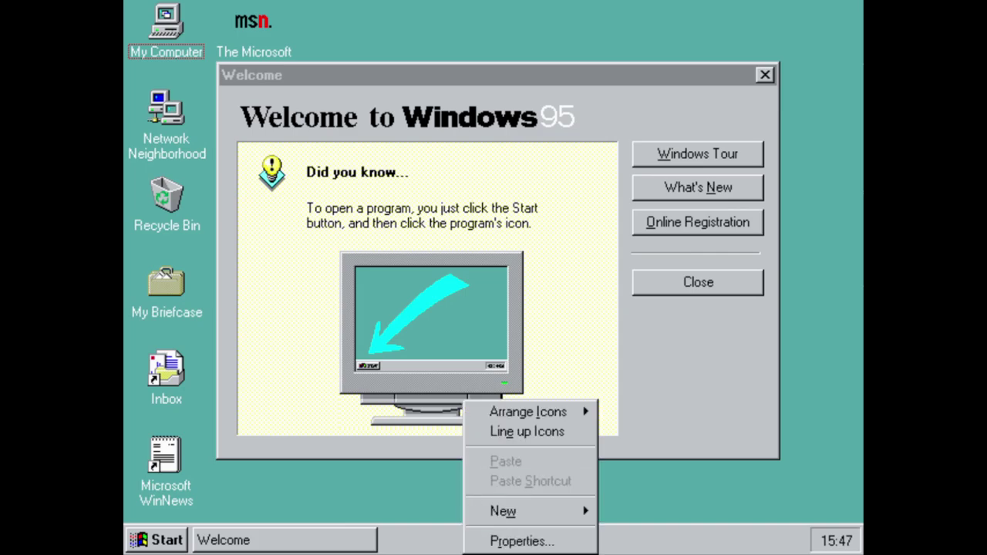
{"action": "left_click", "coordinate": [502, 541]}
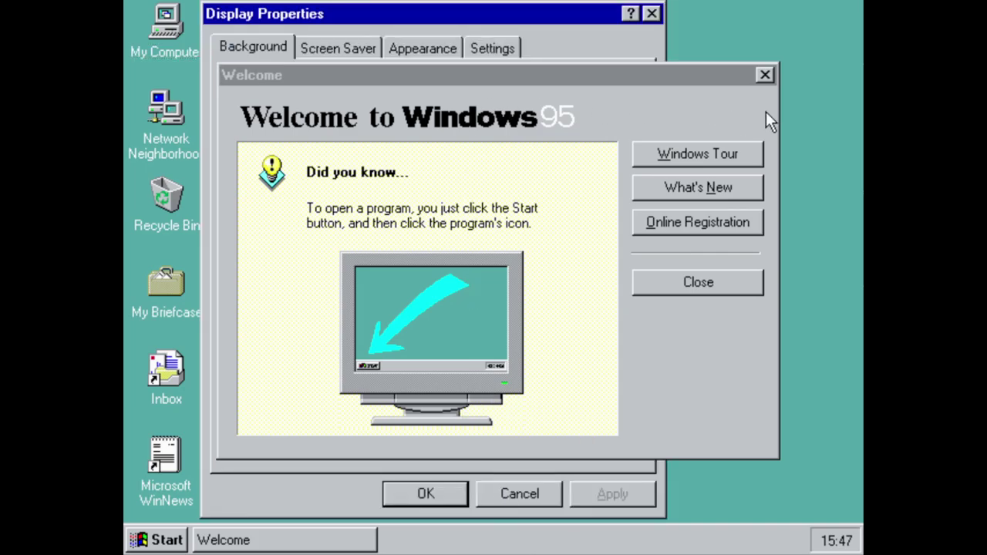
{"action": "left_click", "coordinate": [693, 300]}
{"action": "left_click", "coordinate": [695, 293]}
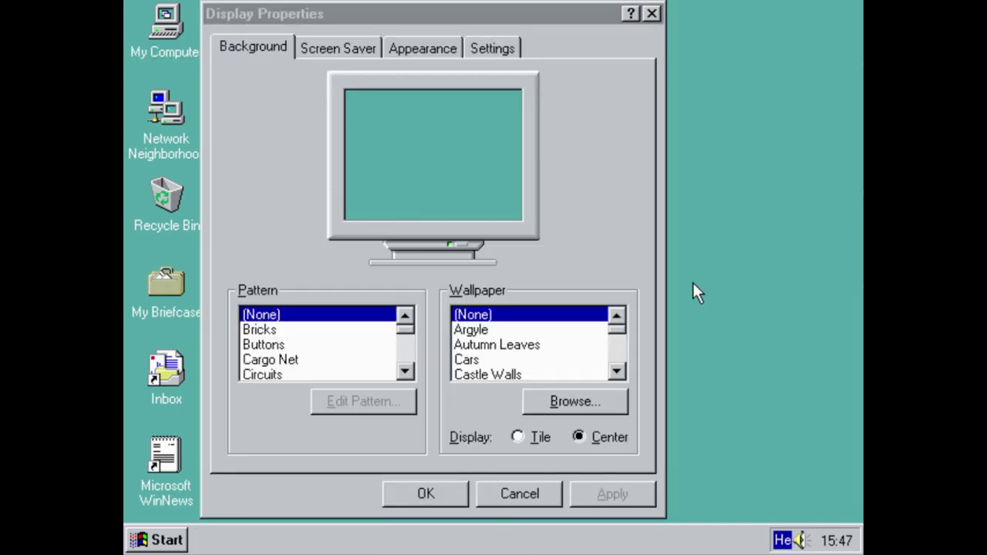
{"action": "left_click", "coordinate": [486, 48]}
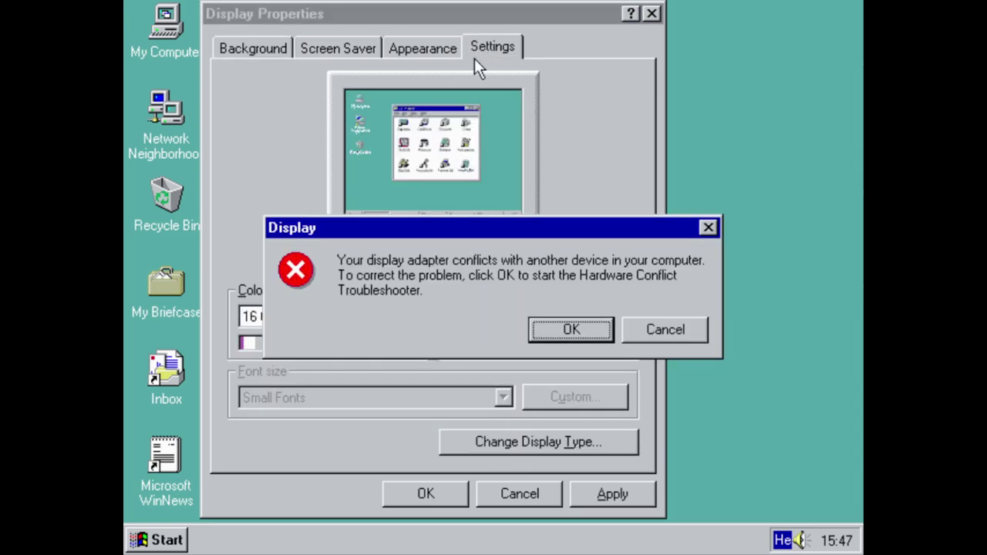
{"action": "left_click", "coordinate": [570, 330]}
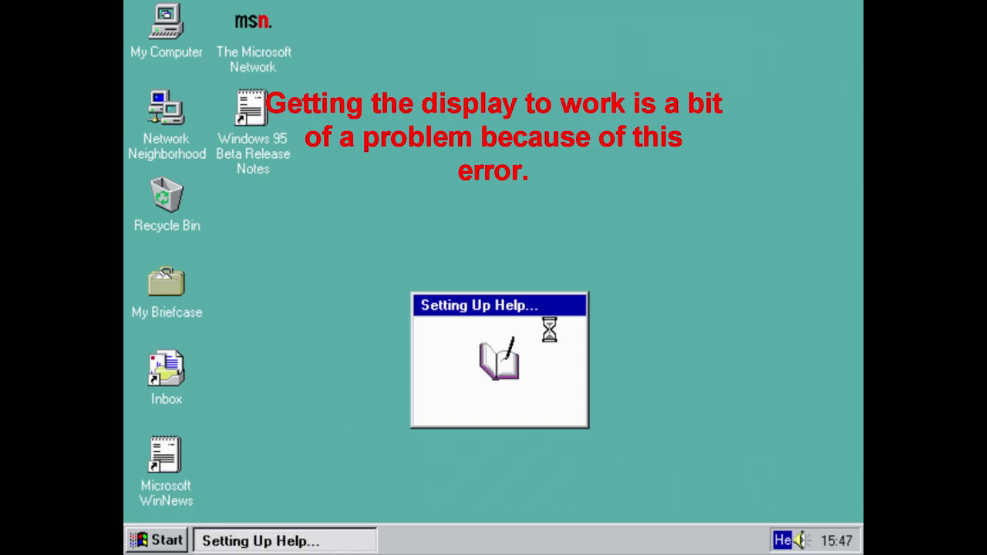
Step: Reopen the display settings, decline the troubleshooter, set 1024 by 768 pixels and True Color (32 bit), and restart the computer
{"action": "right_click", "coordinate": [502, 257]}
{"action": "left_click", "coordinate": [536, 401]}
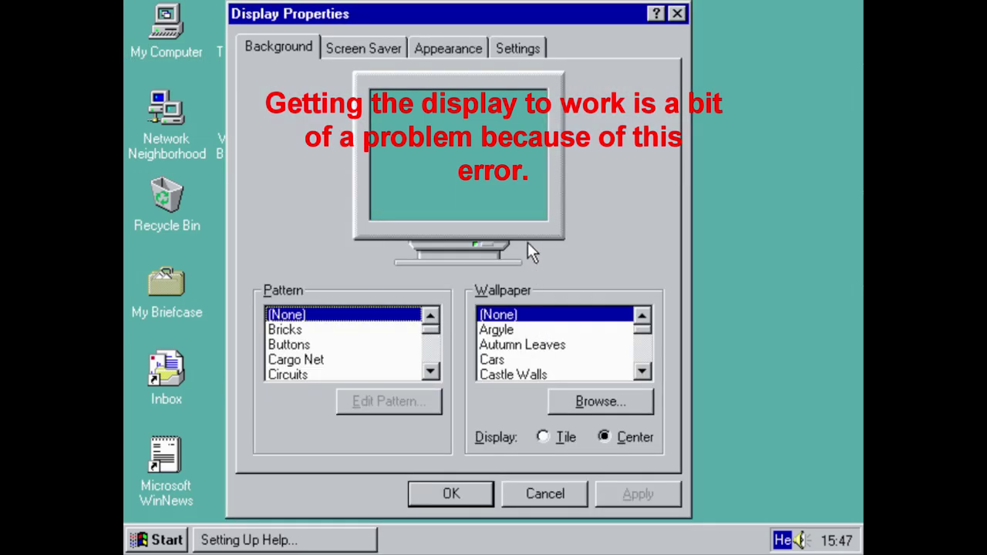
{"action": "left_click", "coordinate": [531, 51]}
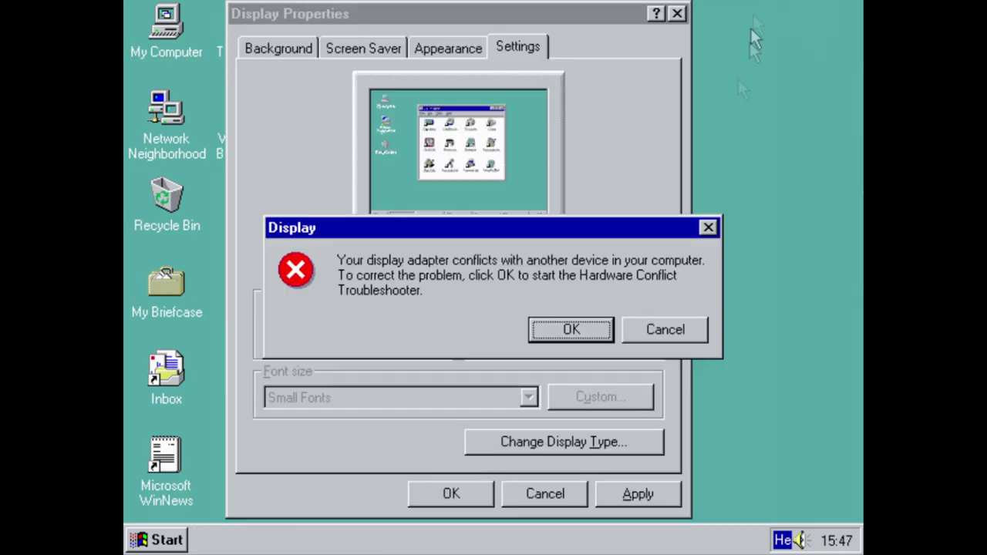
{"action": "left_click", "coordinate": [665, 330]}
{"action": "left_click_drag", "start_coordinate": [493, 316], "coordinate": [578, 316]}
{"action": "left_click", "coordinate": [427, 315]}
{"action": "left_click", "coordinate": [351, 383]}
{"action": "left_click", "coordinate": [451, 494]}
{"action": "left_click", "coordinate": [536, 351]}
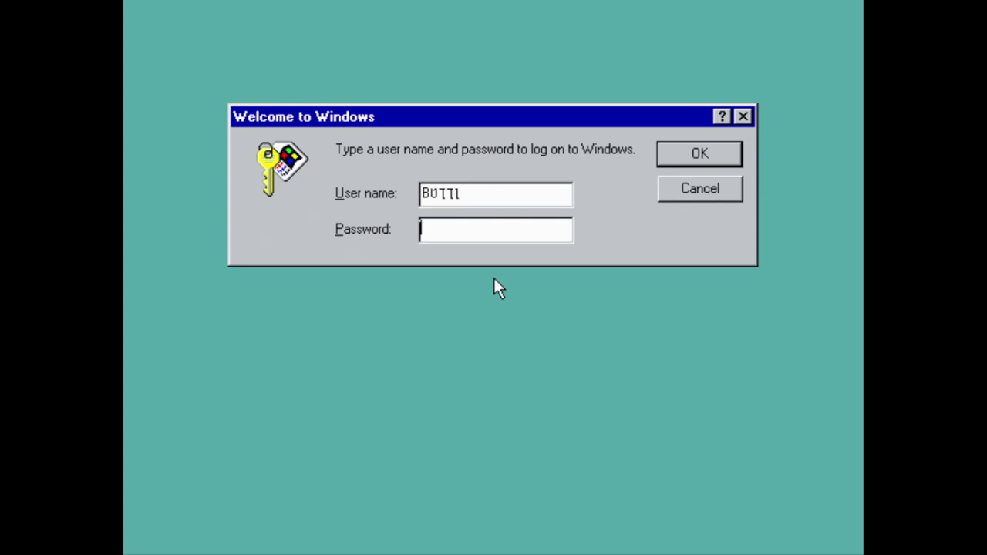
Step: Log on with the account password, decline the Hardware Conflict Troubleshooter, and restart from the display settings
{"action": "key", "text": "Return"}
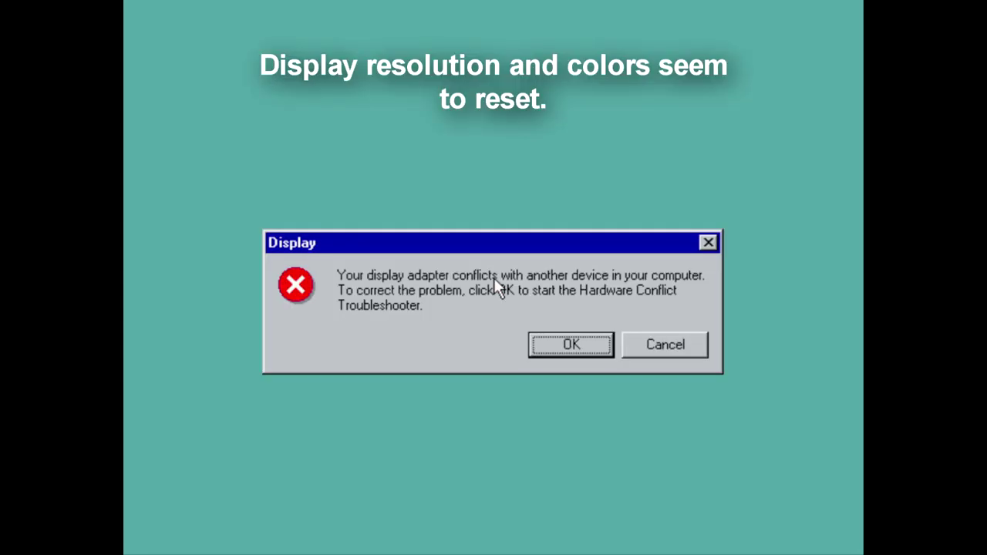
{"action": "left_click", "coordinate": [652, 346]}
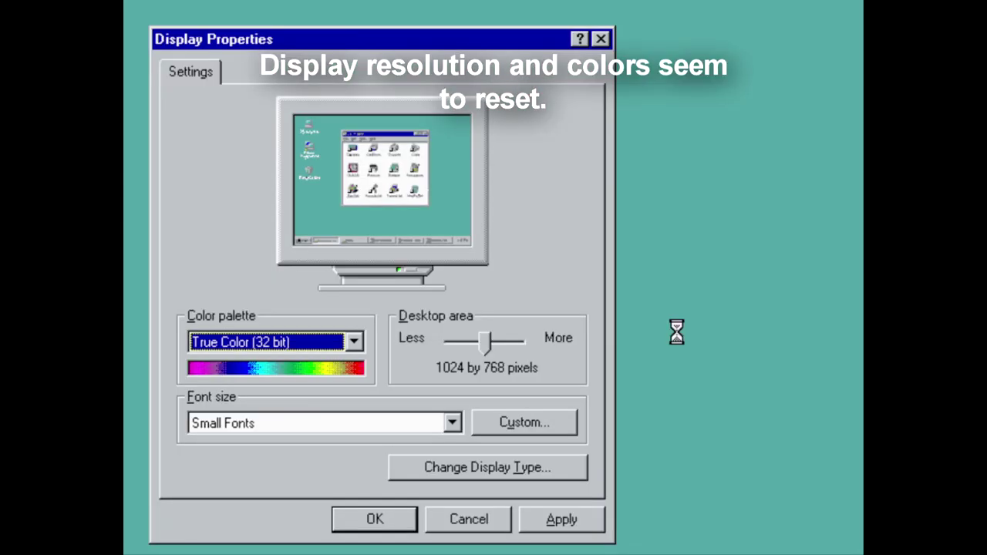
{"action": "left_click", "coordinate": [563, 353]}
{"action": "left_click", "coordinate": [602, 362]}
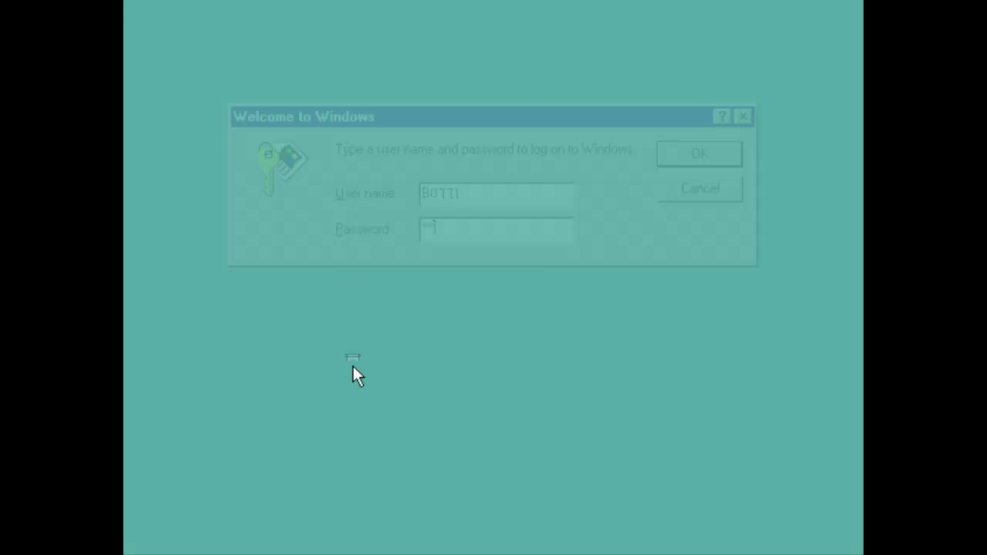
Step: Log on with the account password, accept the Hardware Conflict Troubleshooter, close the Welcome window, and start the troubleshooter
{"action": "key", "text": "Return"}
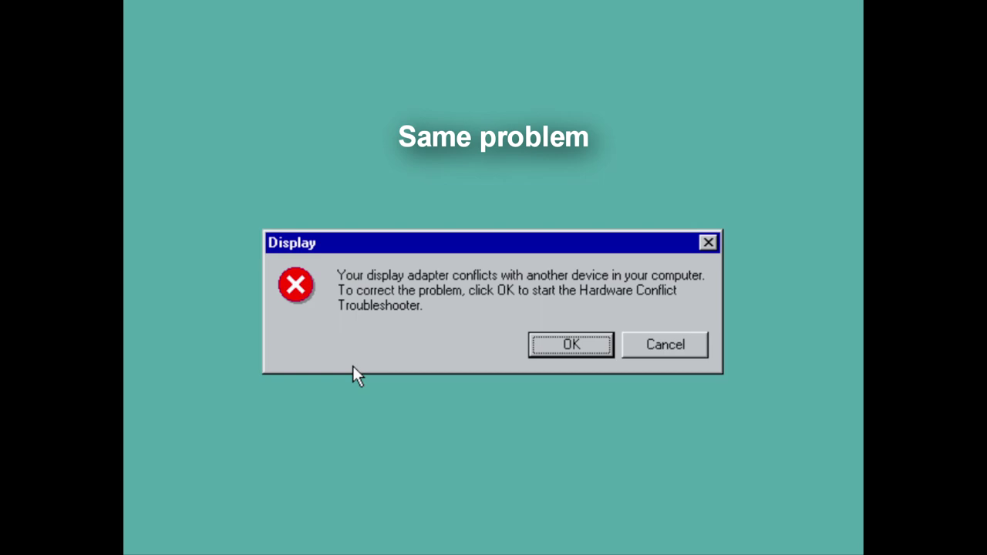
{"action": "left_click", "coordinate": [572, 351]}
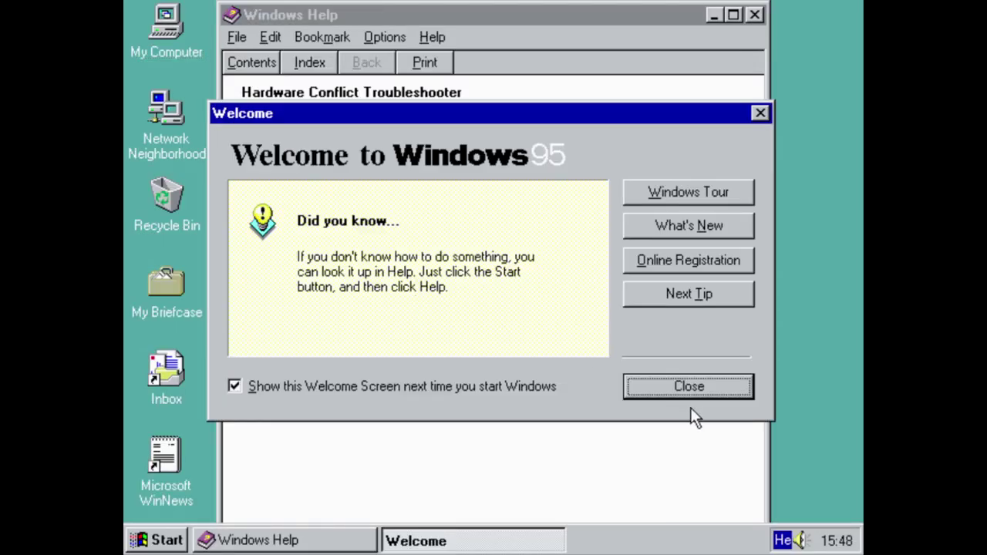
{"action": "left_click", "coordinate": [689, 387]}
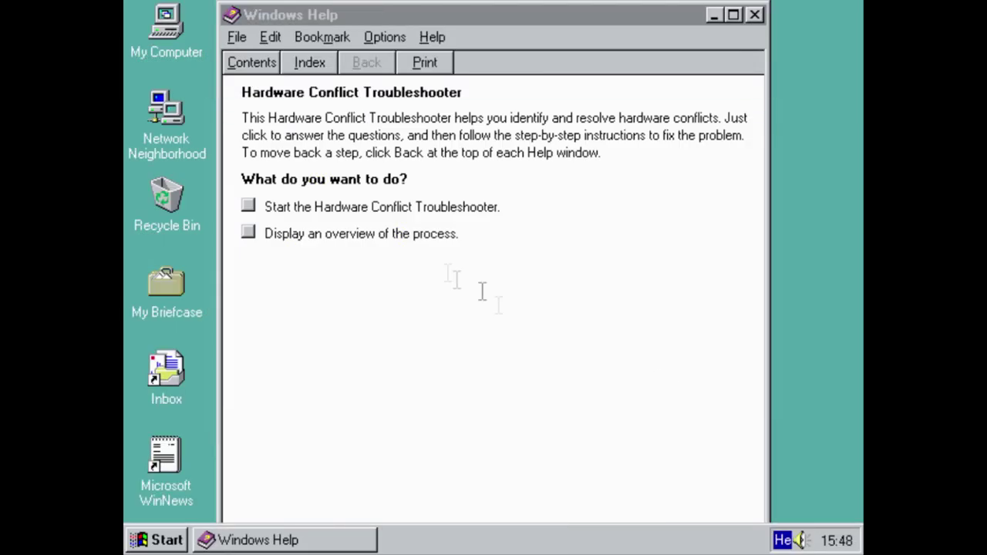
{"action": "left_click", "coordinate": [248, 207]}
Step: Open the system properties of My Computer and examine the device list in Device Manager
{"action": "right_click", "coordinate": [155, 17]}
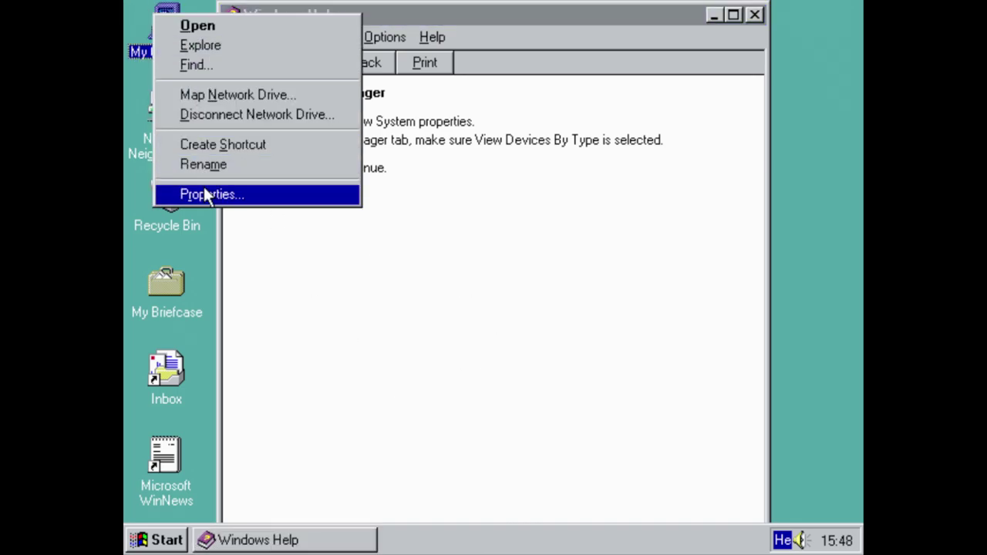
{"action": "left_click", "coordinate": [207, 195]}
{"action": "left_click", "coordinate": [286, 46]}
{"action": "left_click_drag", "start_coordinate": [603, 155], "coordinate": [609, 381]}
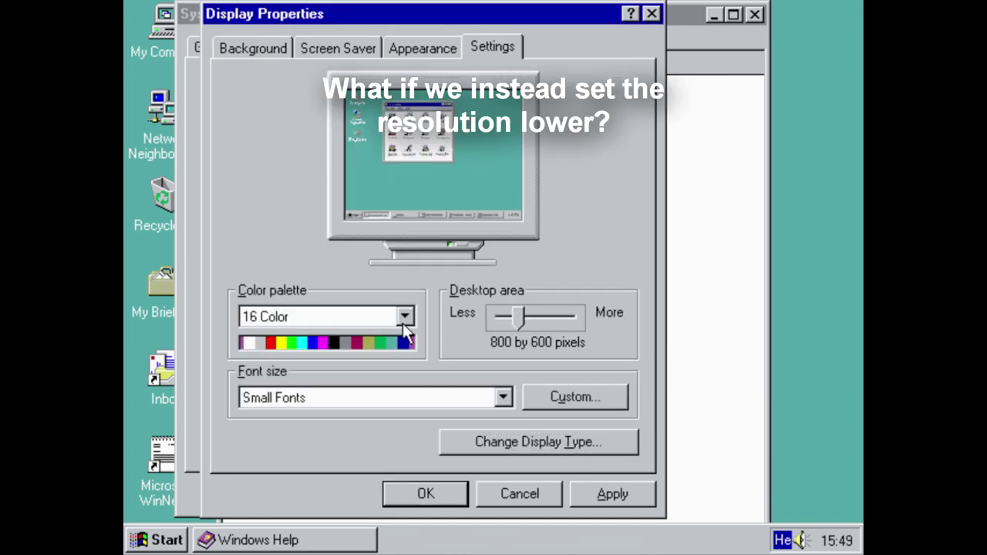
Step: Set the display to True Color (32 bit) at 800 by 600 pixels, decline specifying a monitor, and restart the computer
{"action": "left_click", "coordinate": [403, 318]}
{"action": "left_click", "coordinate": [366, 384]}
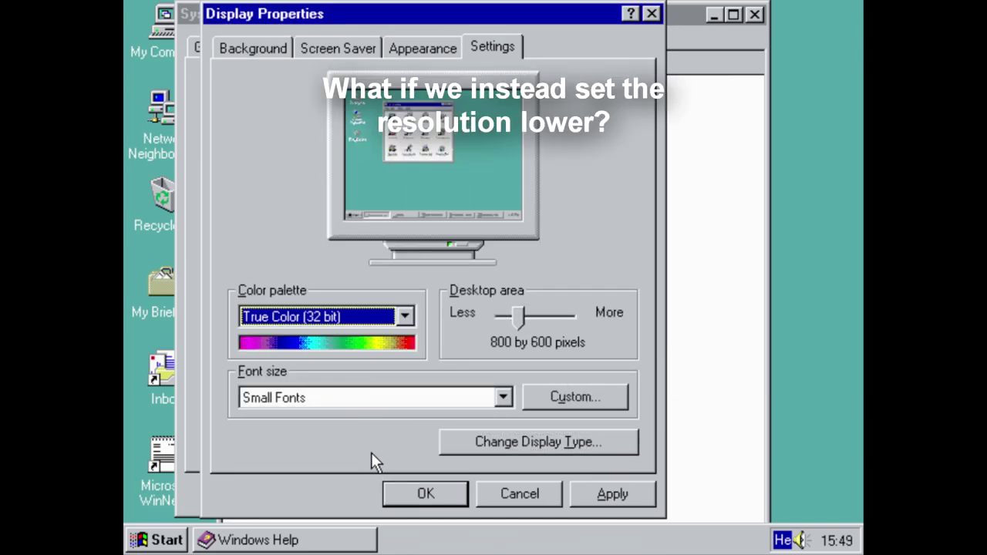
{"action": "left_click", "coordinate": [413, 505]}
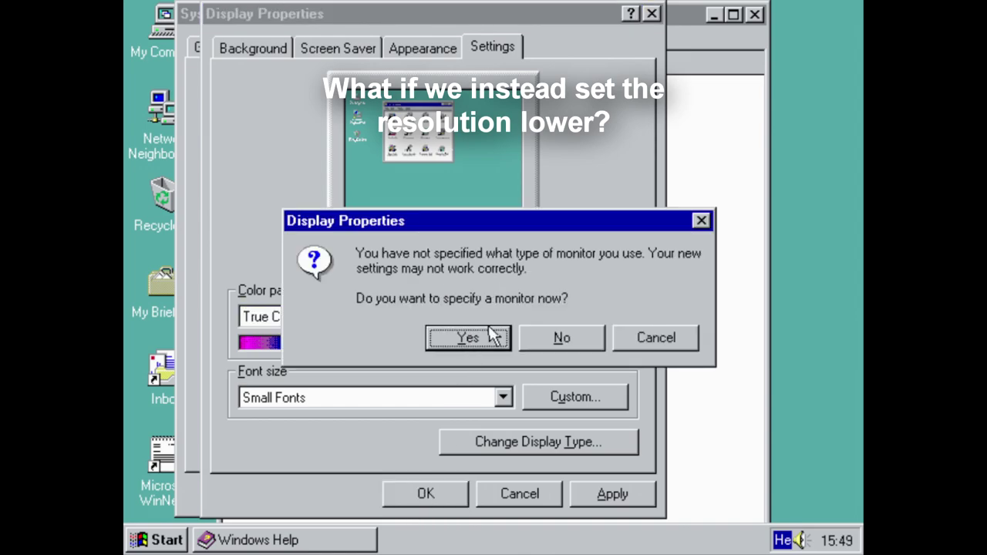
{"action": "left_click", "coordinate": [598, 331]}
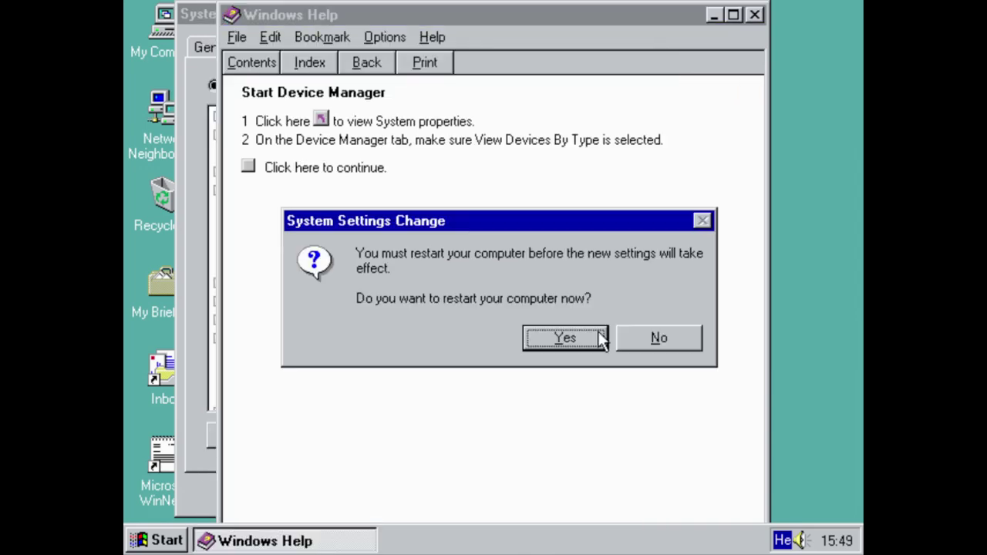
{"action": "left_click", "coordinate": [568, 335]}
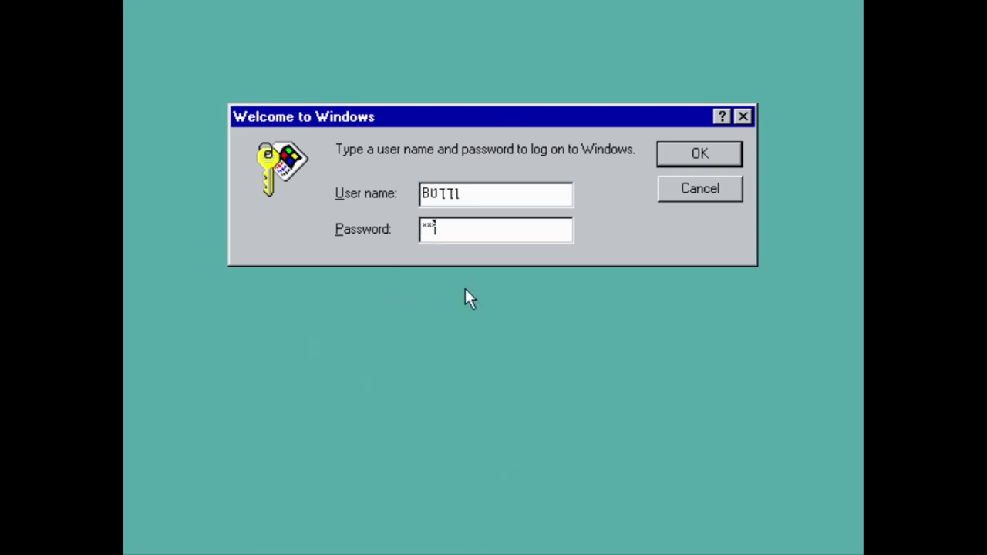
Step: Log on with the account password, decline the Hardware Conflict Troubleshooter, and cancel the display settings
{"action": "key", "text": "Return"}
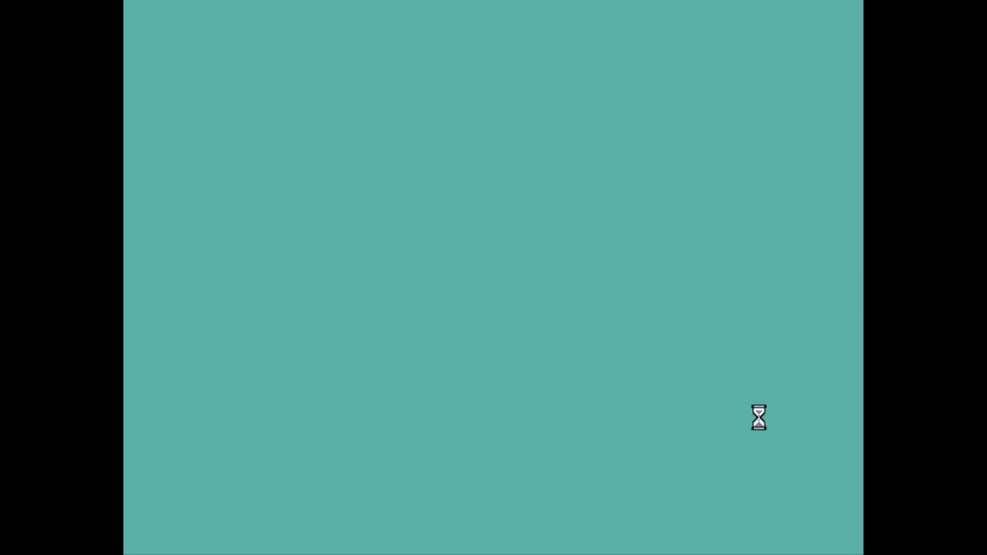
{"action": "left_click", "coordinate": [661, 344]}
{"action": "left_click", "coordinate": [502, 529]}
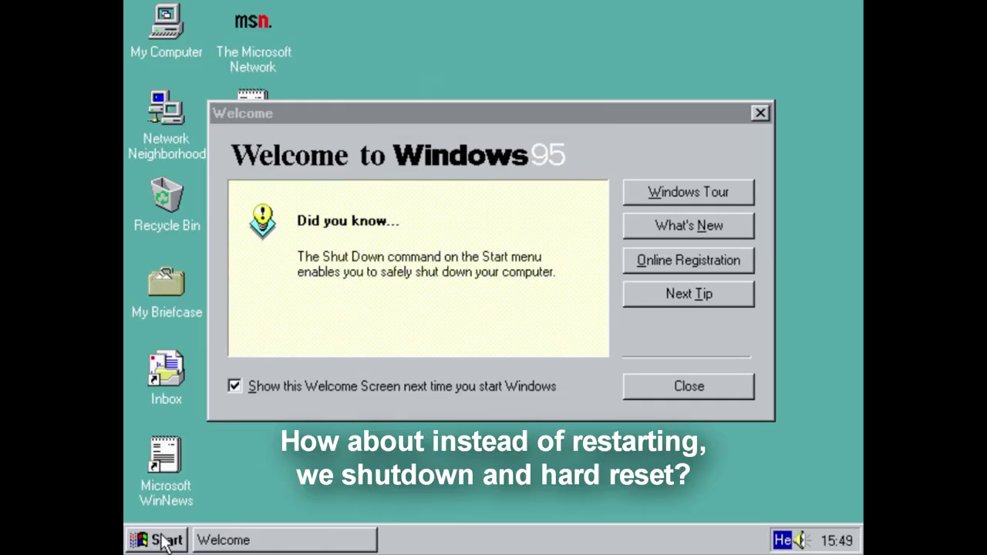
Step: Shut down the computer instead of restarting it
{"action": "left_click", "coordinate": [162, 540]}
{"action": "left_click", "coordinate": [232, 505]}
{"action": "left_click", "coordinate": [429, 373]}
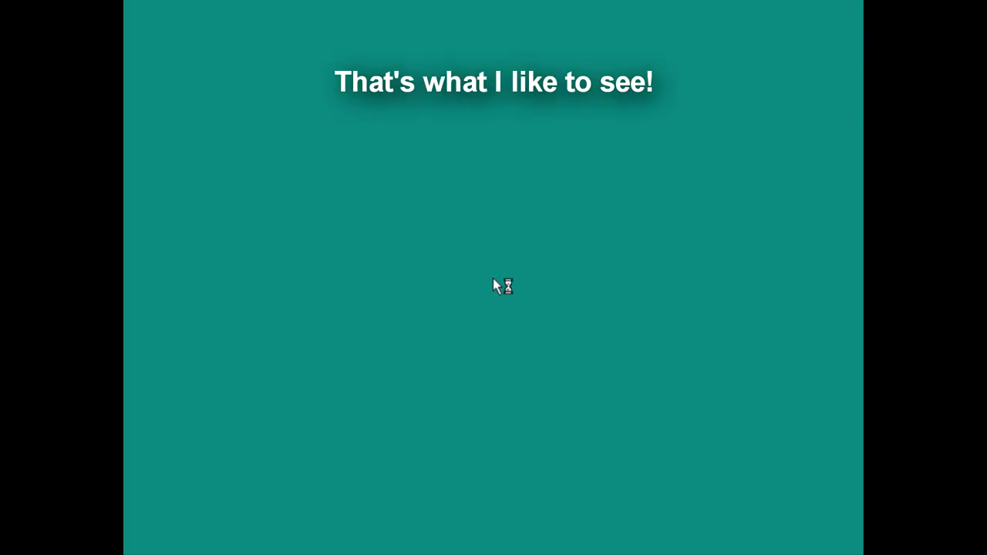
Step: Enter the account password and log on to Windows
{"action": "type", "text": "a"}
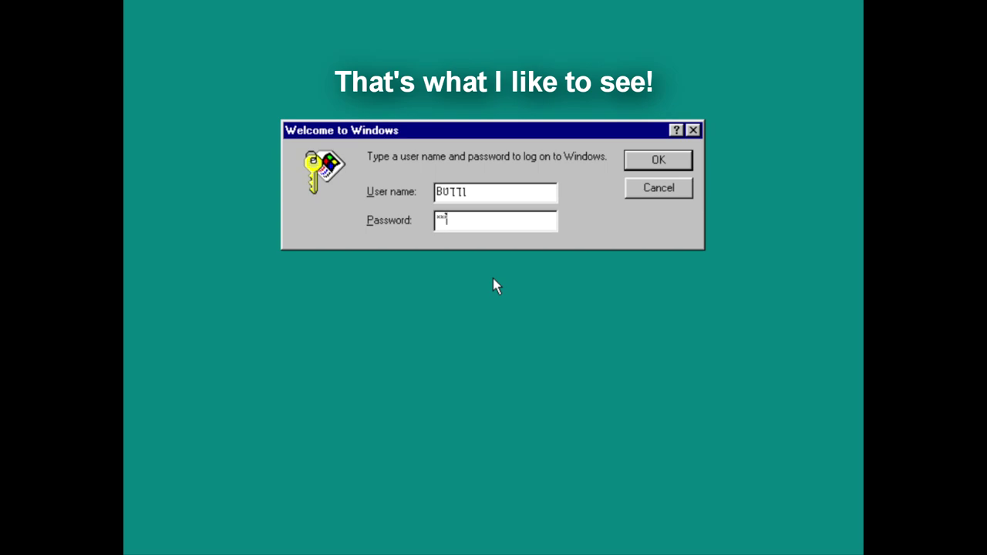
{"action": "key", "text": "Return"}
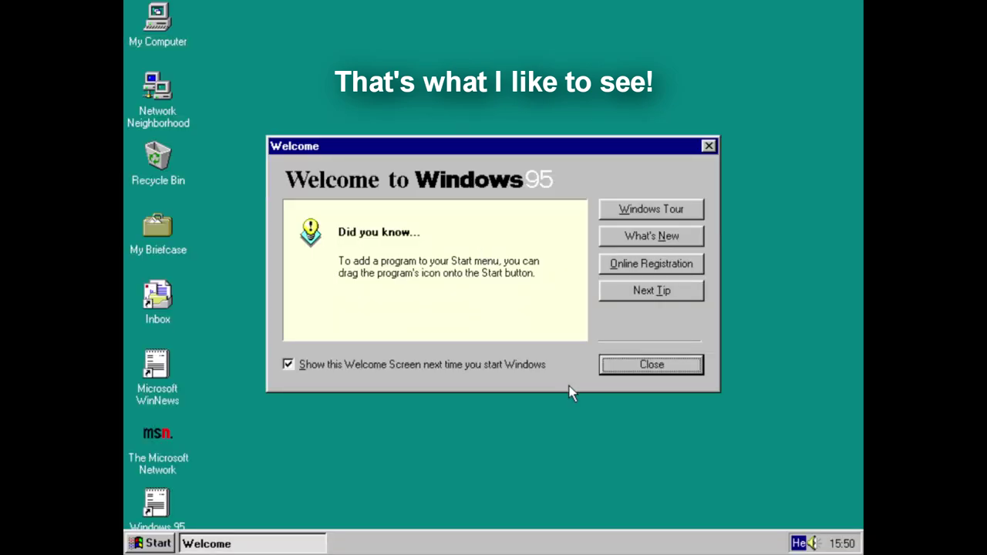
Step: Toggle the option to show the Welcome Screen at startup off and on again, and close the Welcome window
{"action": "left_click", "coordinate": [488, 366]}
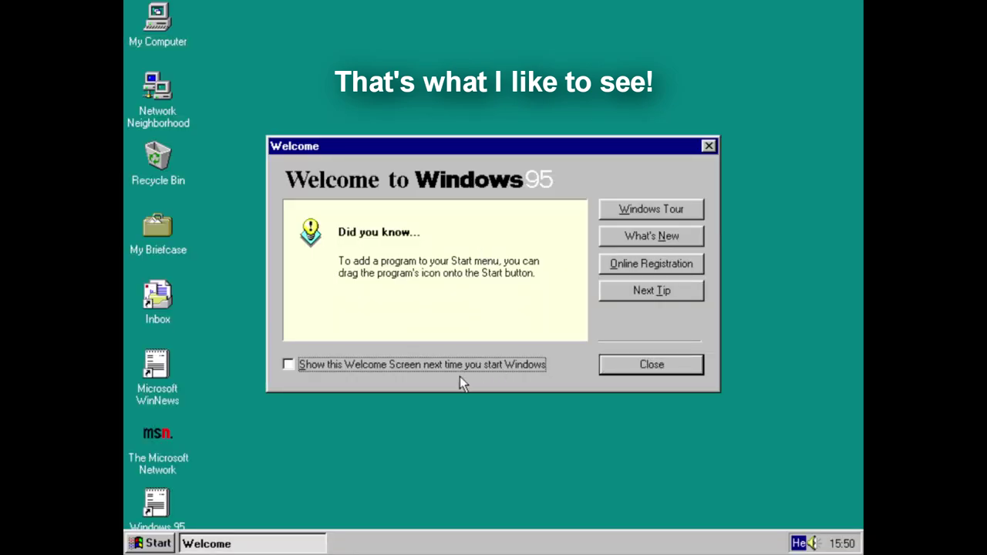
{"action": "left_click", "coordinate": [473, 368]}
{"action": "left_click", "coordinate": [654, 372]}
Step: Set the desktop area to 1024 by 768 pixels, decline specifying a monitor, keep the resized desktop, and close the display properties
{"action": "right_click", "coordinate": [561, 309]}
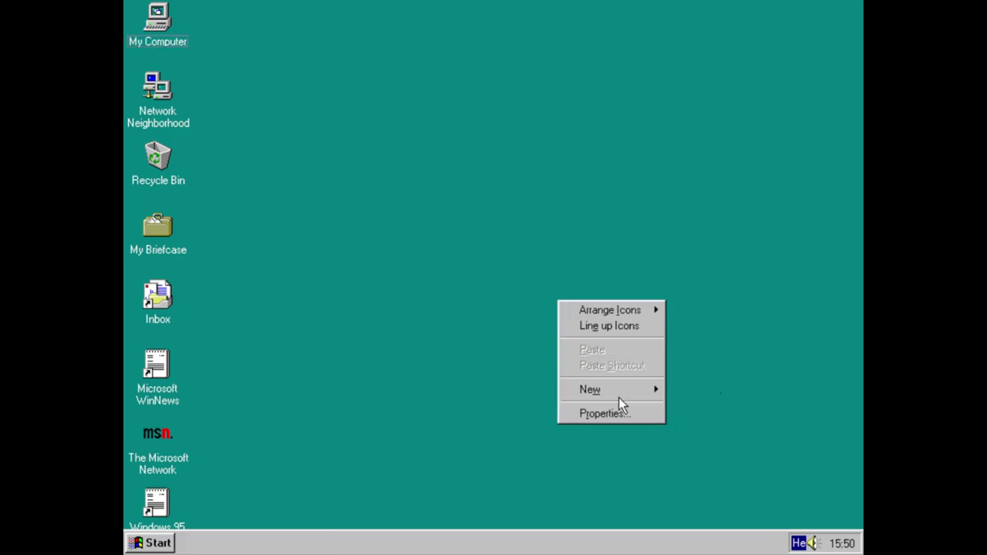
{"action": "left_click", "coordinate": [622, 412]}
{"action": "left_click", "coordinate": [391, 79]}
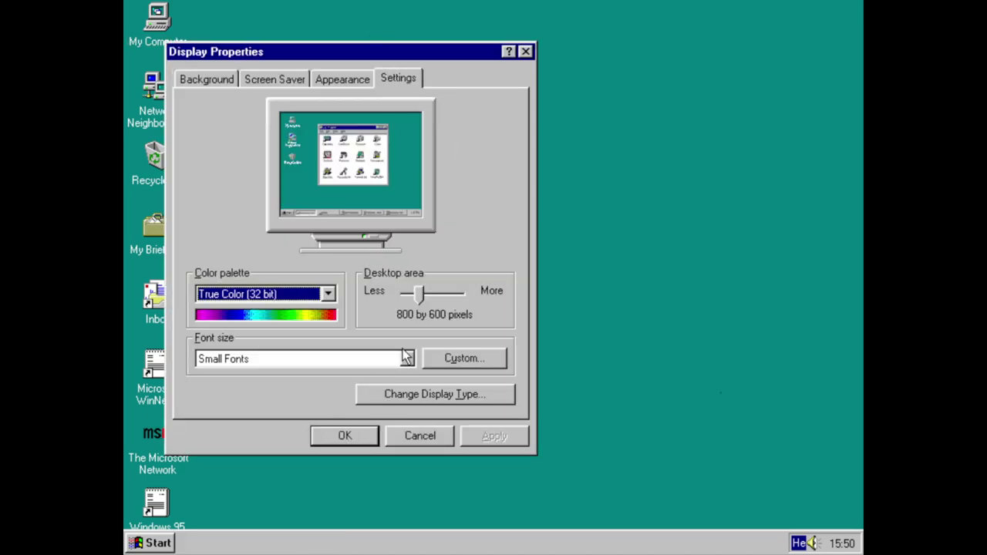
{"action": "left_click", "coordinate": [426, 297]}
{"action": "left_click", "coordinate": [467, 437]}
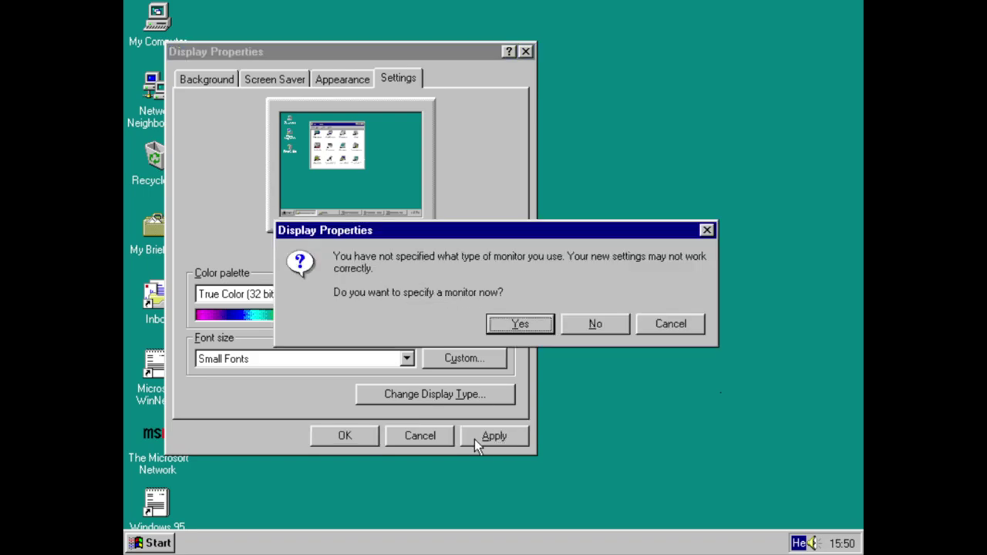
{"action": "left_click", "coordinate": [564, 328]}
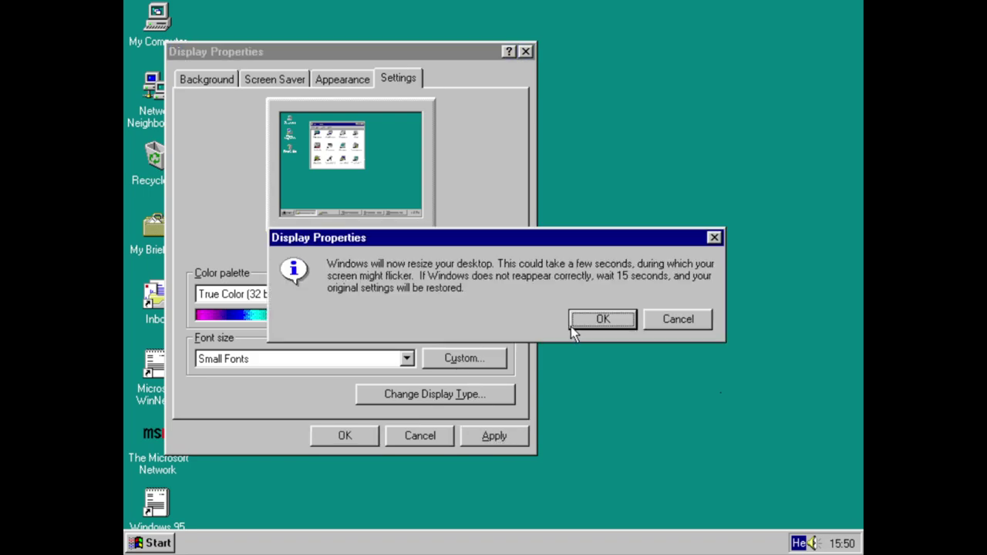
{"action": "left_click", "coordinate": [580, 326]}
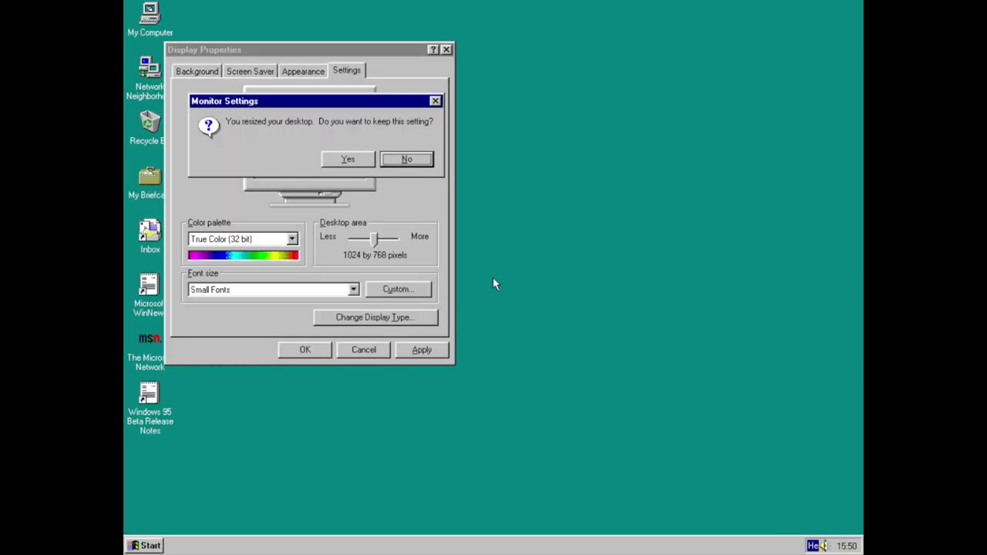
{"action": "left_click", "coordinate": [371, 159]}
{"action": "left_click", "coordinate": [303, 352]}
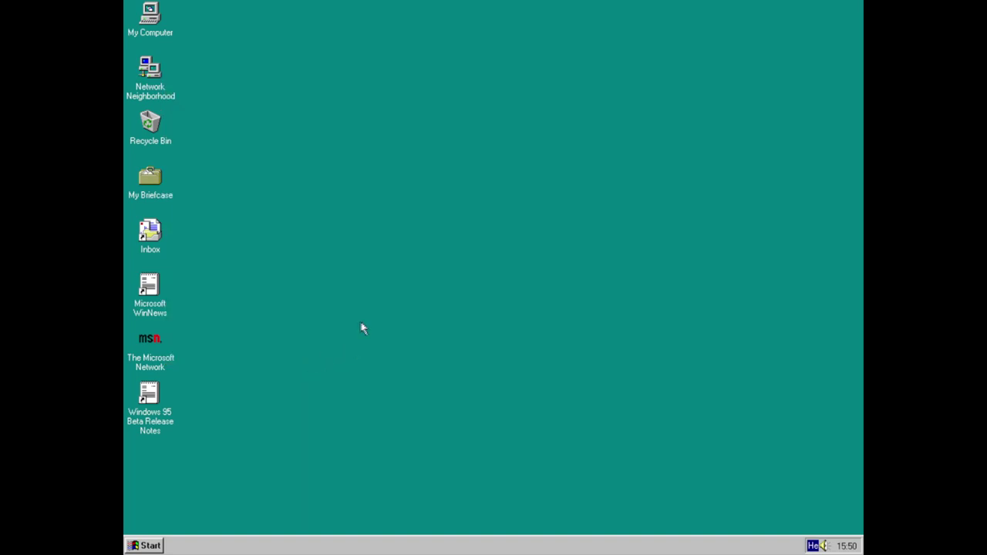
Step: Restart the computer with the restart option of Shut Down Windows
{"action": "left_click", "coordinate": [146, 546]}
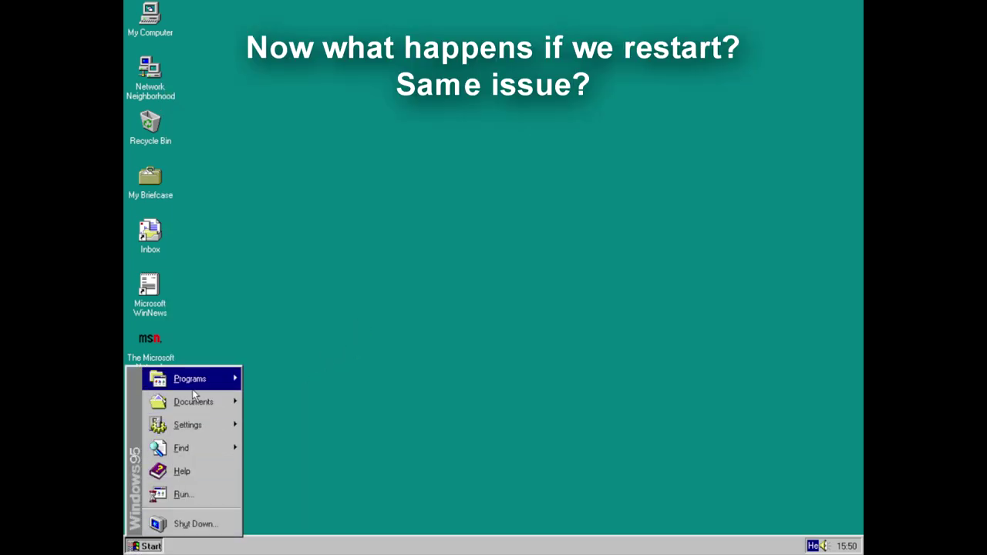
{"action": "mouse_move", "coordinate": [194, 382]}
{"action": "mouse_move", "coordinate": [290, 378]}
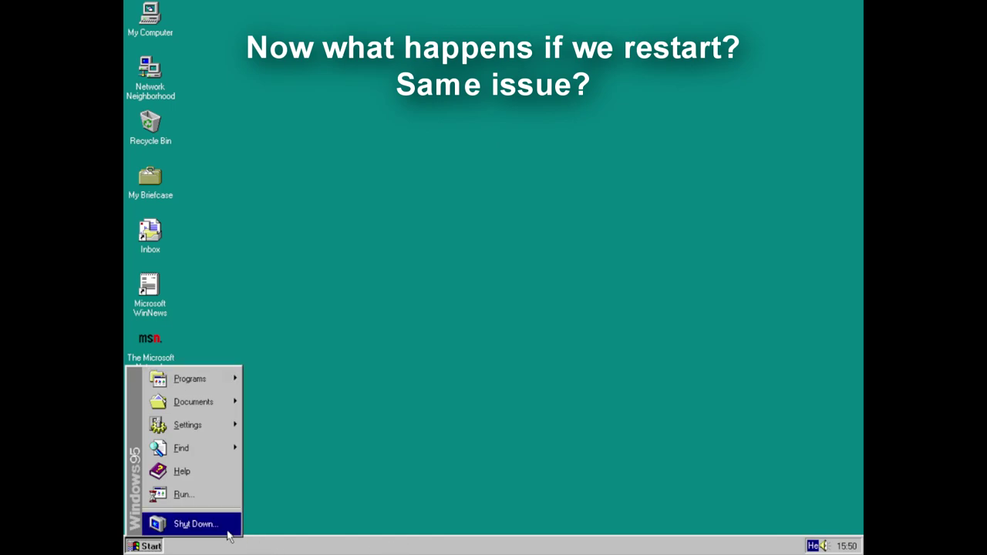
{"action": "left_click", "coordinate": [177, 526]}
{"action": "left_click", "coordinate": [486, 269]}
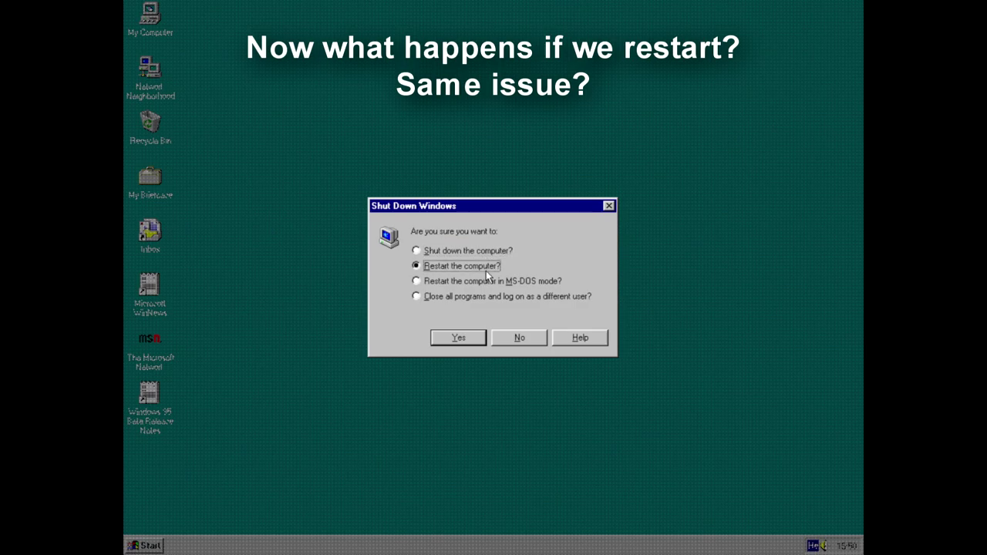
{"action": "left_click", "coordinate": [451, 341]}
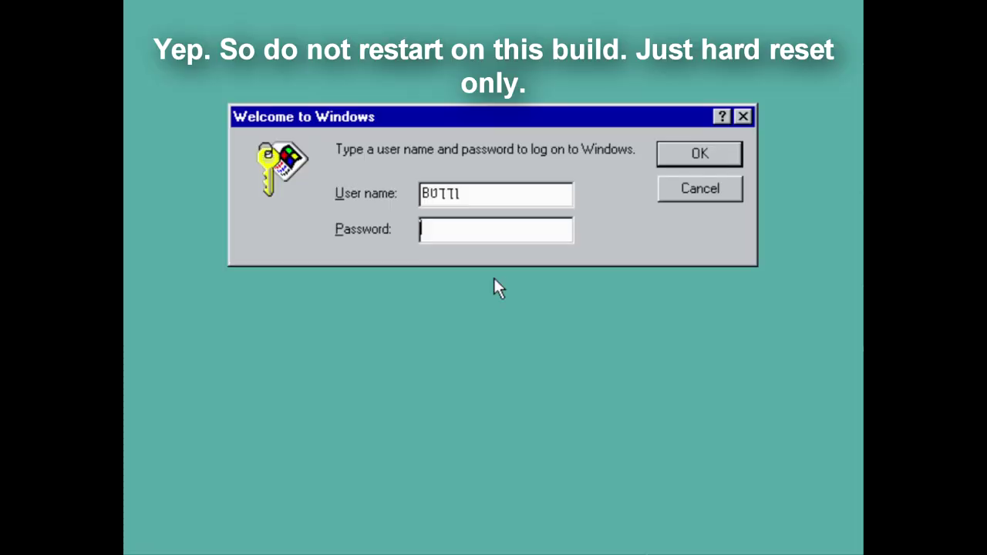
Step: Log on with the account password and decline the Hardware Conflict Troubleshooter
{"action": "type", "text": "***"}
{"action": "key", "text": "Return"}
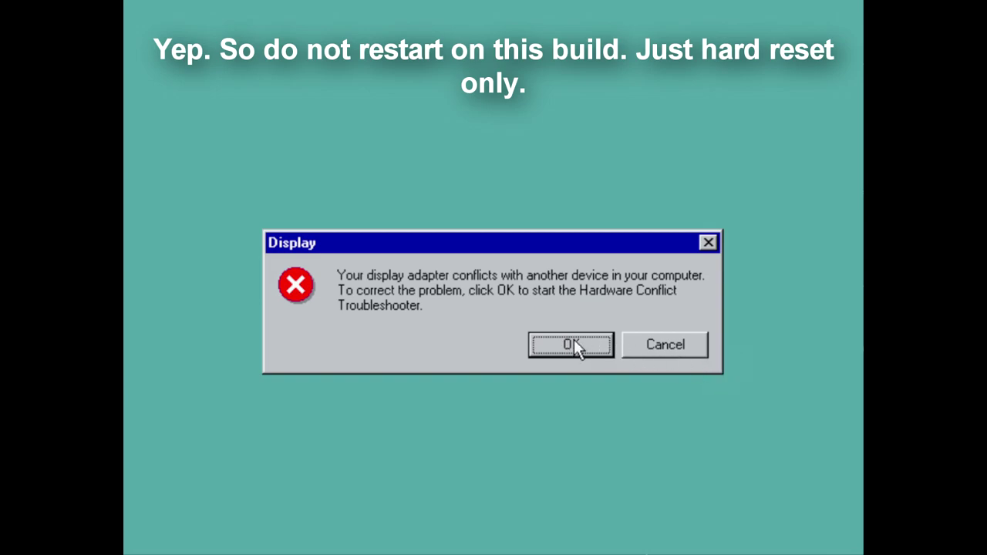
{"action": "left_click", "coordinate": [644, 344]}
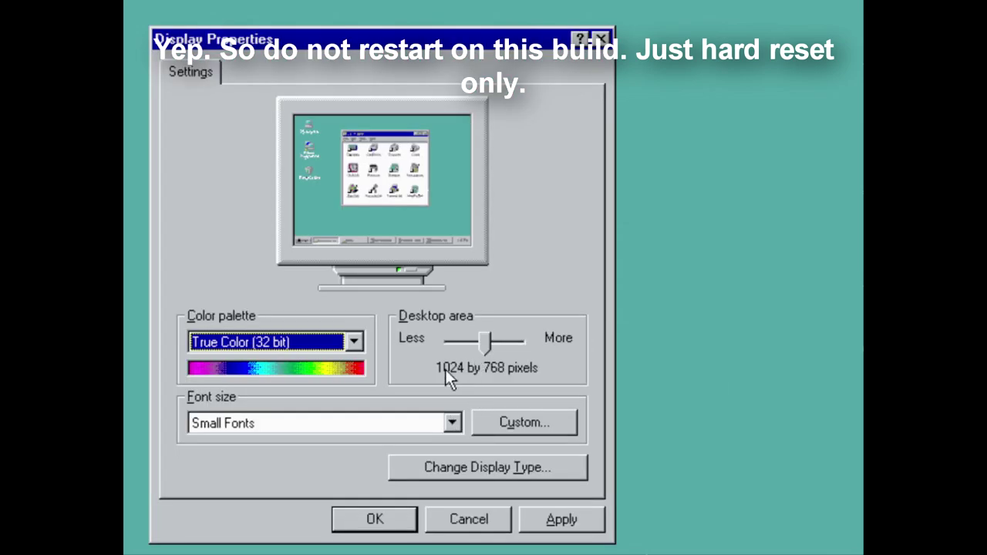
Step: Set the desktop area to 800 by 600 pixels, apply it, and agree to restart the computer
{"action": "left_click", "coordinate": [484, 342]}
{"action": "key", "text": "Left"}
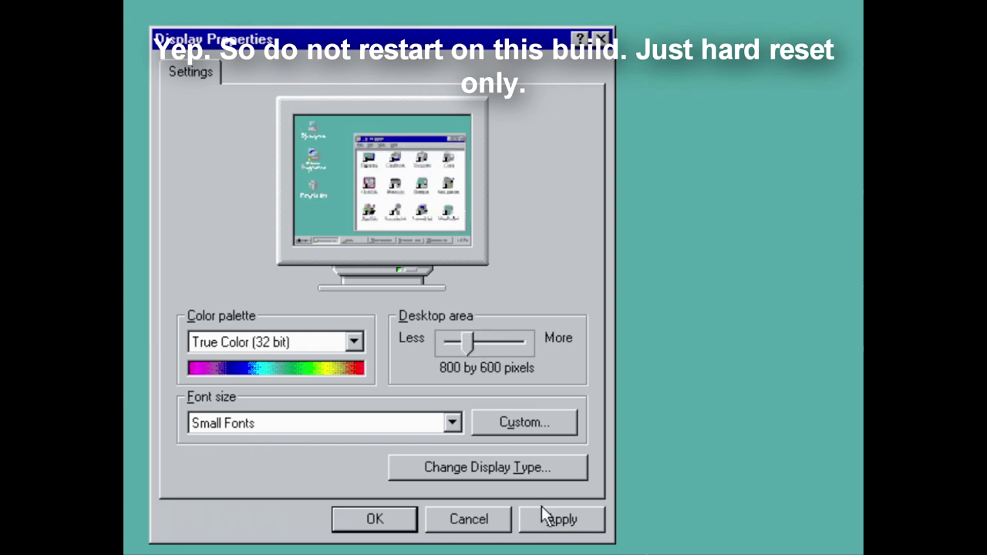
{"action": "left_click", "coordinate": [602, 528]}
{"action": "left_click", "coordinate": [544, 351]}
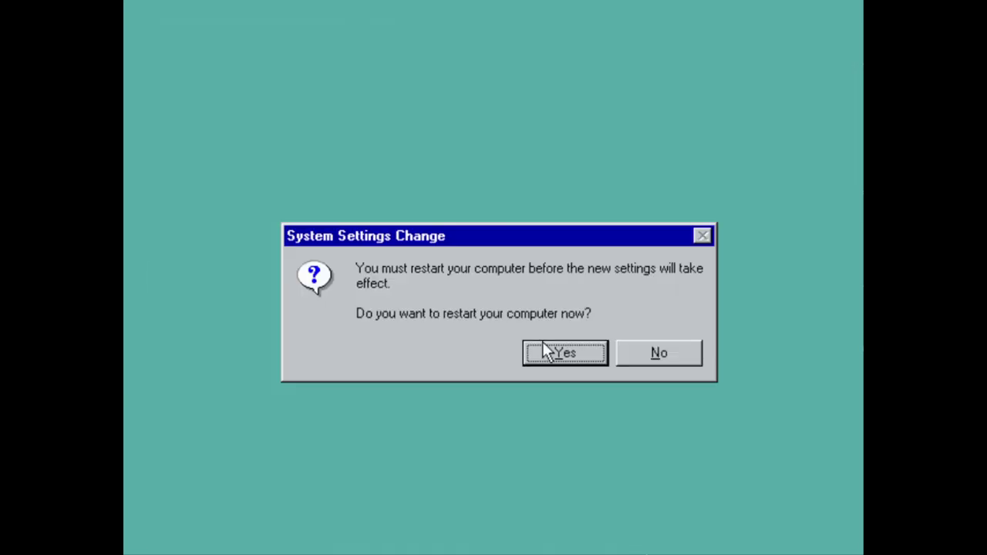
{"action": "left_click", "coordinate": [551, 355]}
{"action": "left_click", "coordinate": [583, 356]}
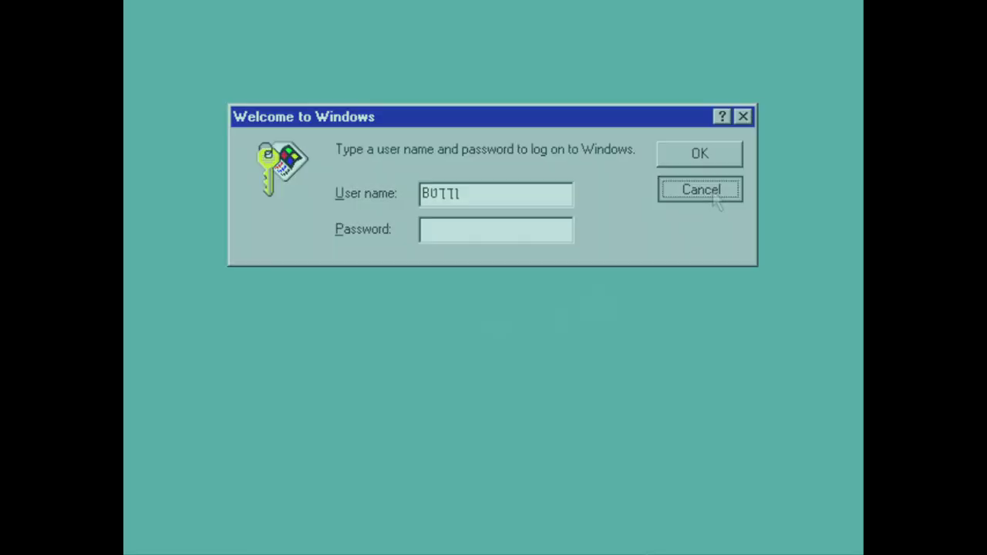
Step: Skip the logon password, decline the Hardware Conflict Troubleshooter, and cancel the display settings
{"action": "left_click", "coordinate": [701, 191]}
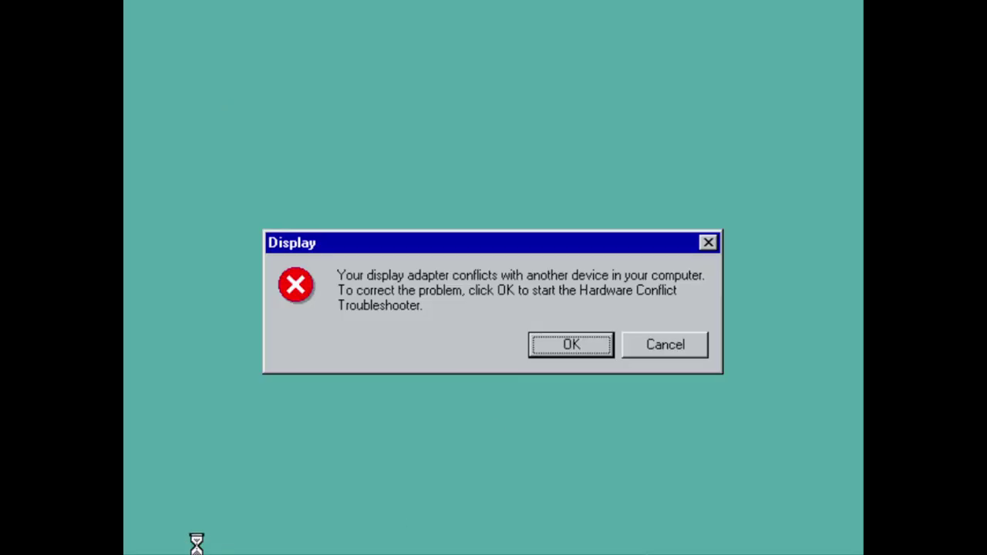
{"action": "left_click", "coordinate": [639, 333]}
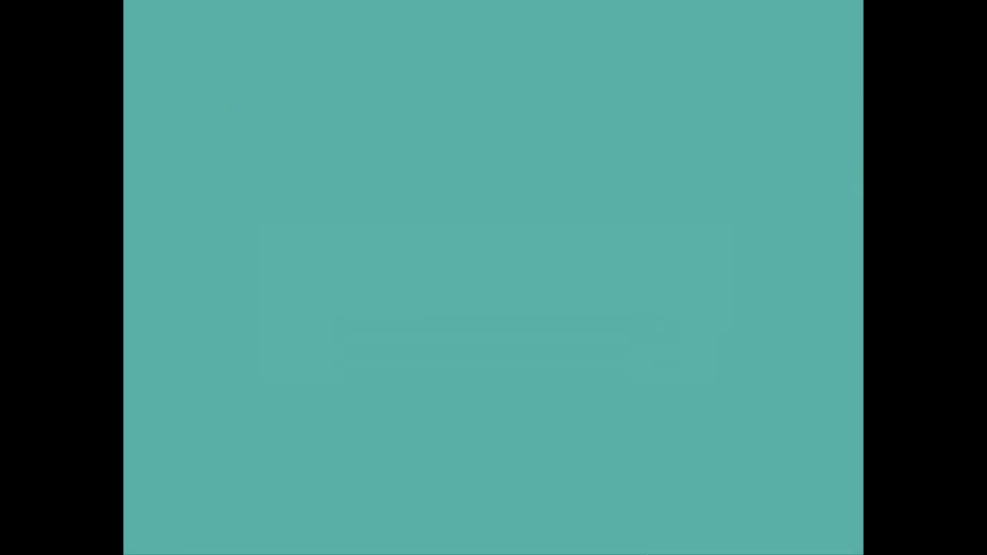
{"action": "left_click", "coordinate": [435, 511]}
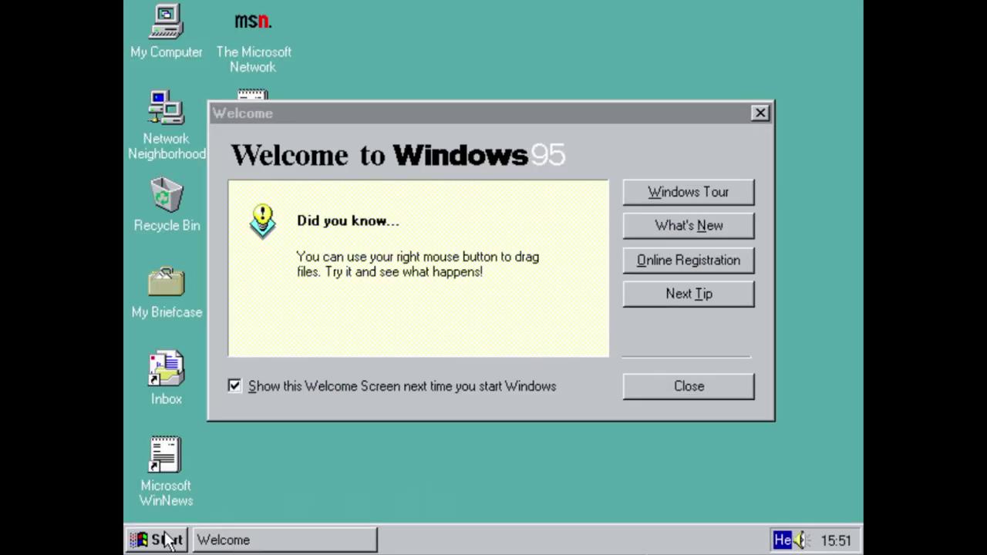
Step: Shut down the computer, and after it boots again log on with the account password
{"action": "left_click", "coordinate": [165, 540]}
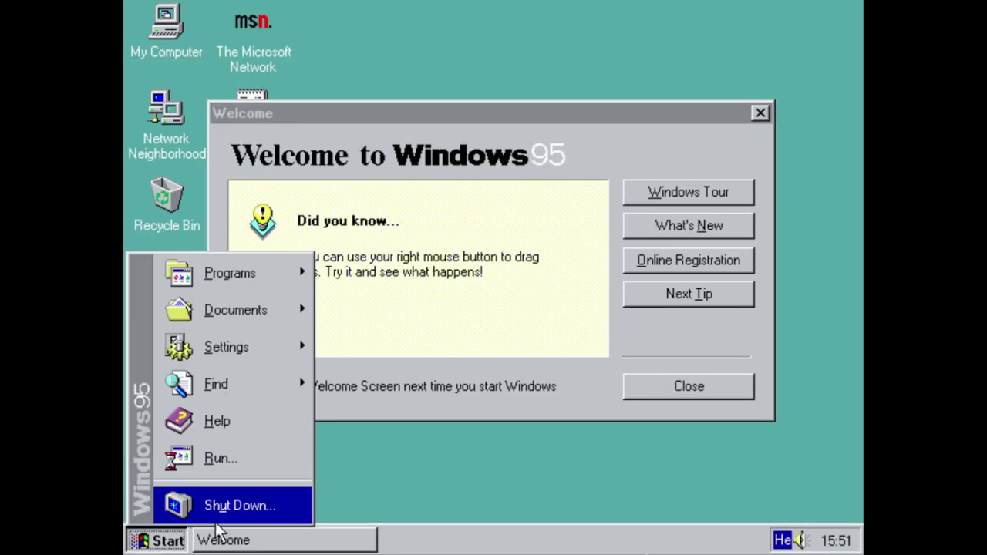
{"action": "left_click", "coordinate": [236, 505]}
{"action": "left_click", "coordinate": [467, 373]}
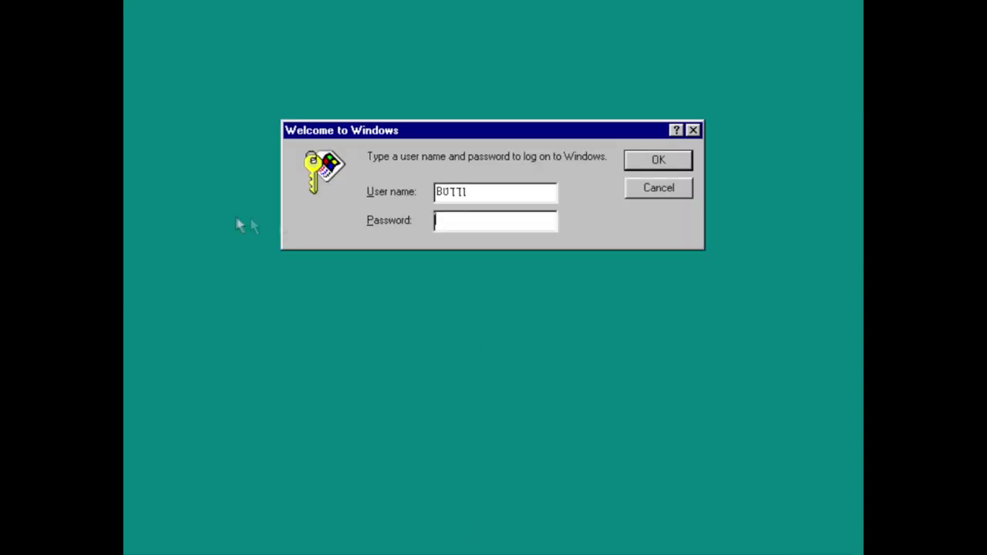
{"action": "type", "text": "1"}
{"action": "key", "text": "Return"}
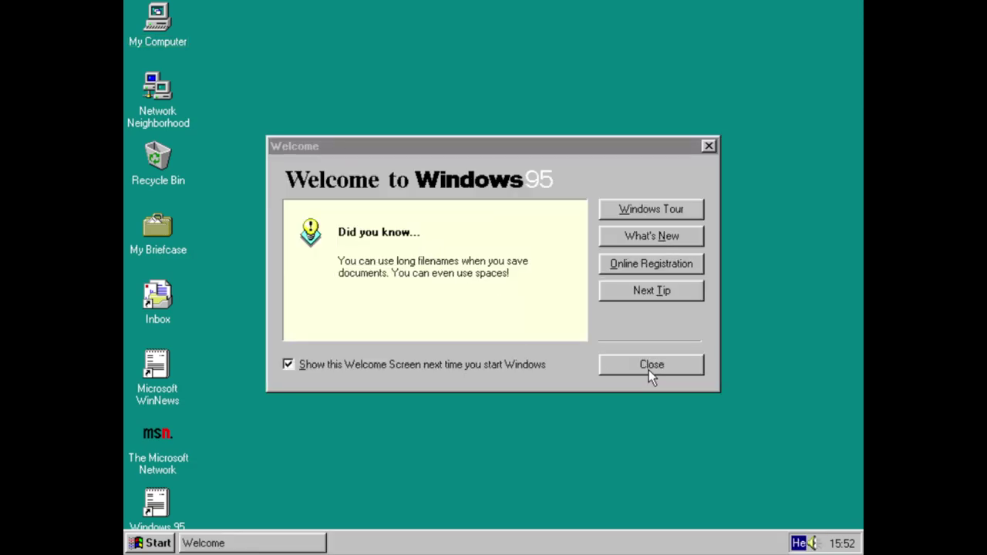
Step: Open the Windows Tour, try the Starting a Program lesson, and exit the tour
{"action": "left_click", "coordinate": [658, 207]}
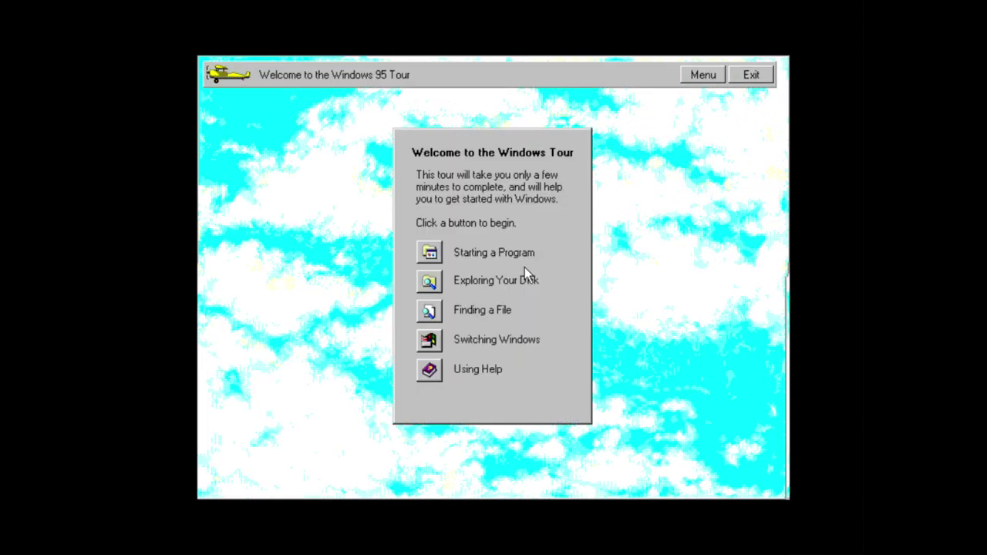
{"action": "left_click", "coordinate": [436, 253]}
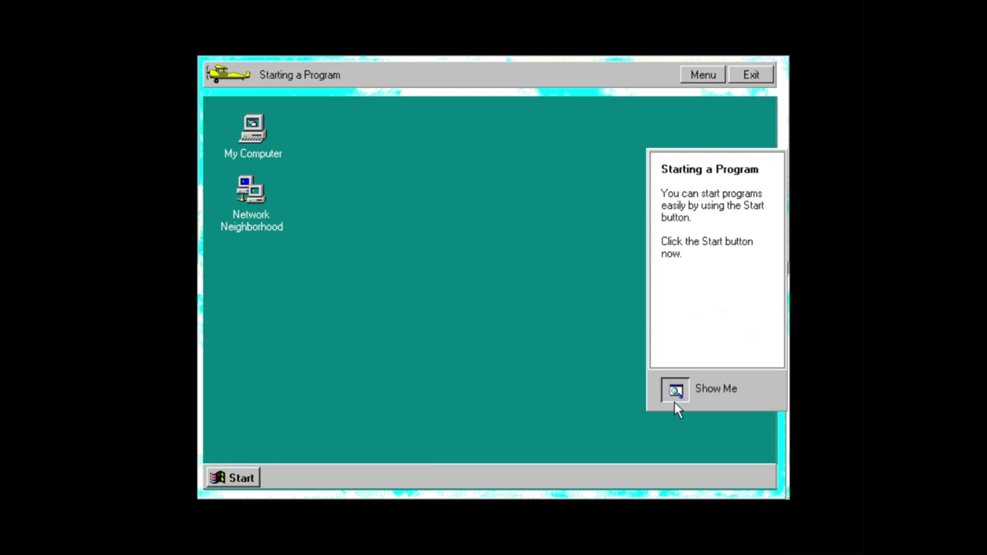
{"action": "double_click", "coordinate": [225, 484]}
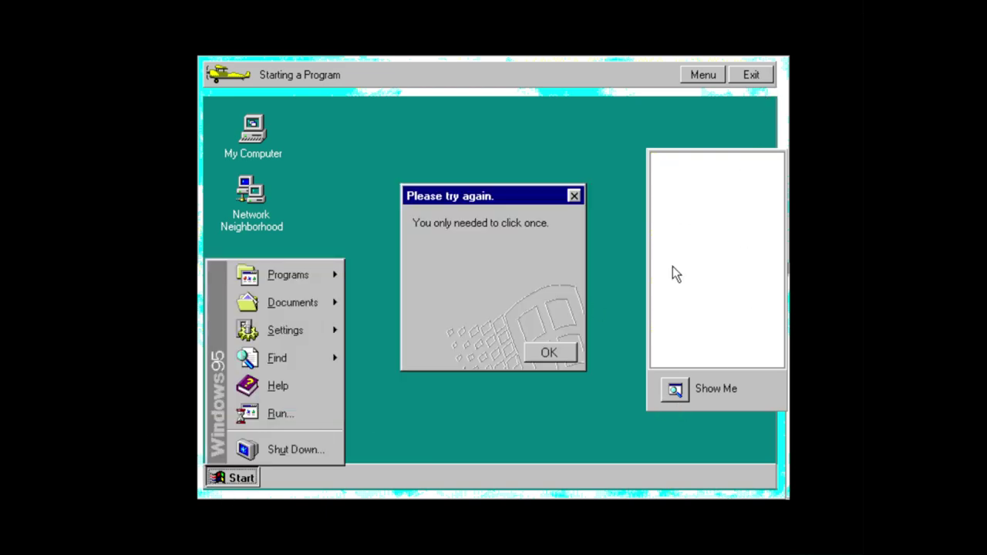
{"action": "left_click", "coordinate": [538, 357]}
{"action": "left_click", "coordinate": [764, 68]}
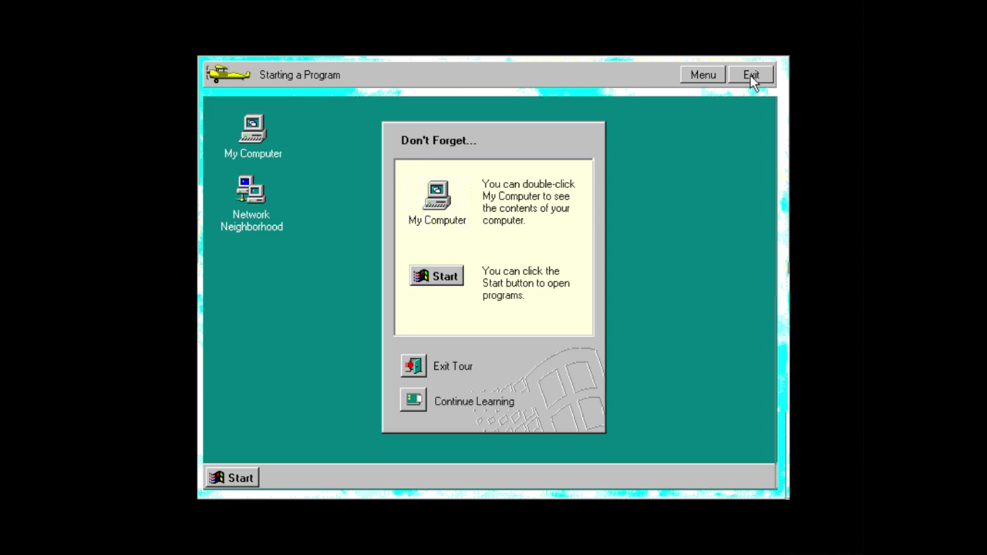
{"action": "left_click", "coordinate": [417, 373]}
Step: Open What's New, look through the Help Topics index and Find setup, and cancel both without building the search database
{"action": "left_click", "coordinate": [687, 229]}
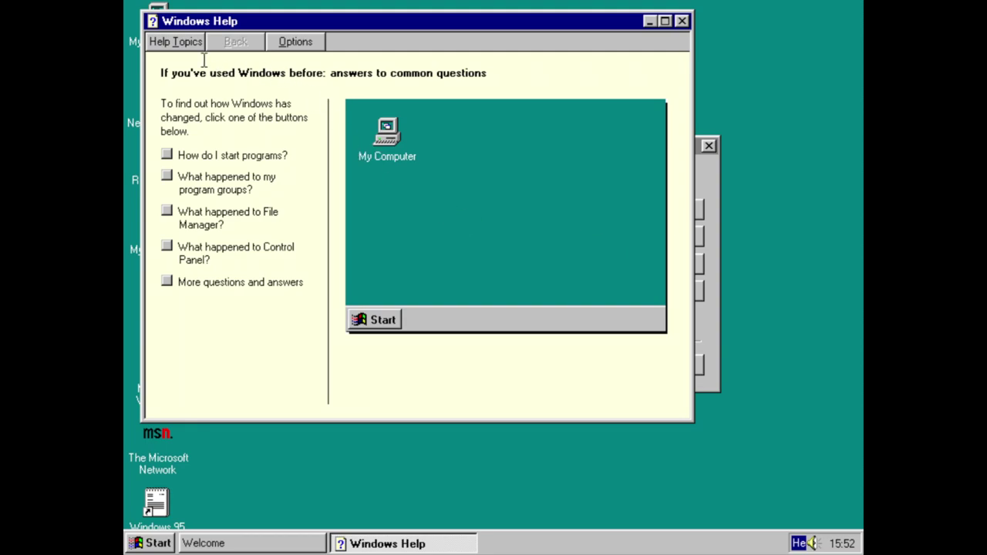
{"action": "left_click", "coordinate": [183, 43]}
{"action": "left_click", "coordinate": [390, 85]}
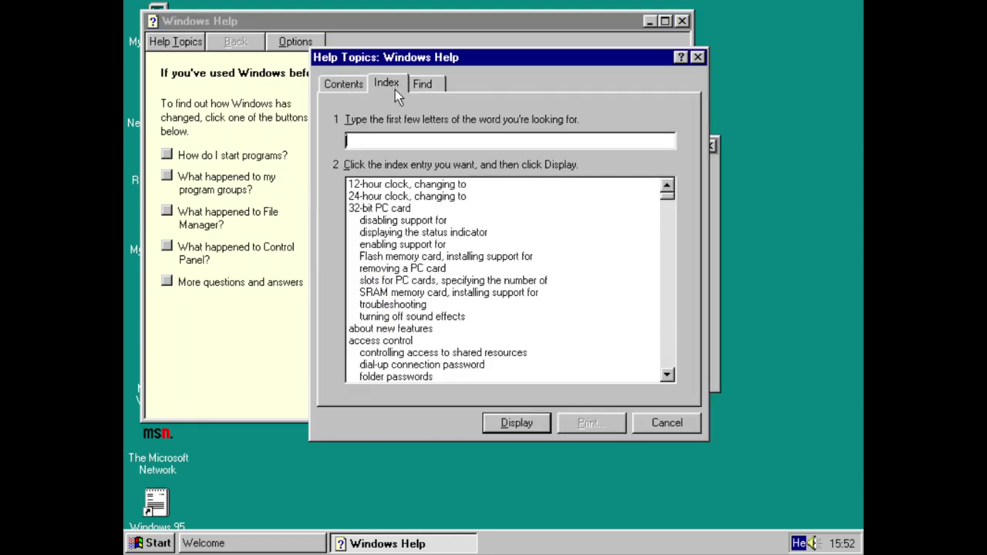
{"action": "left_click", "coordinate": [416, 84]}
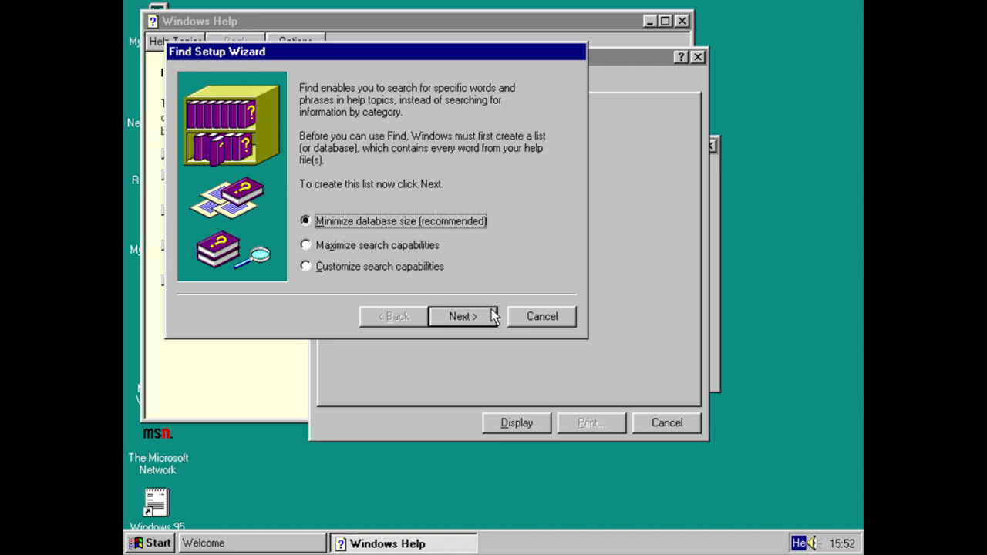
{"action": "left_click", "coordinate": [518, 315]}
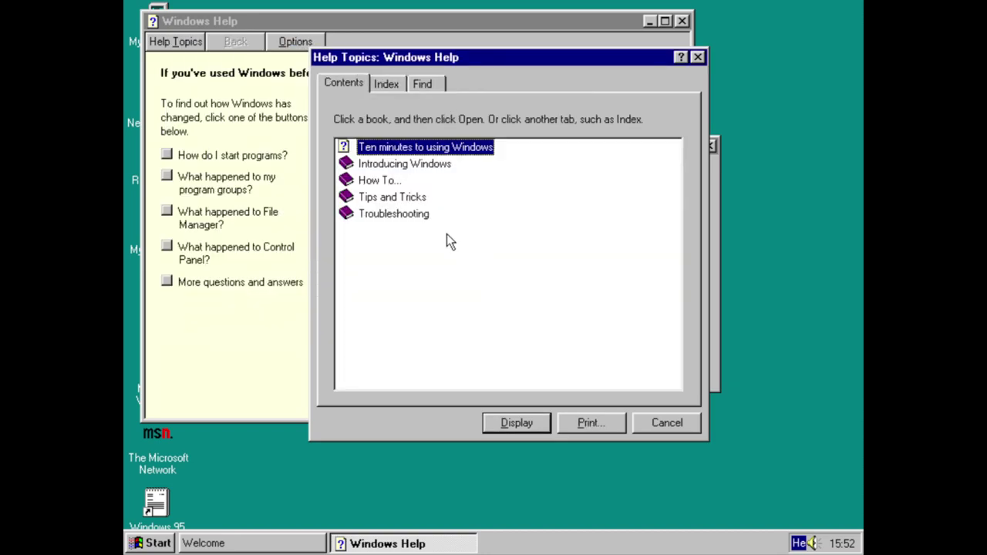
{"action": "left_click", "coordinate": [668, 423]}
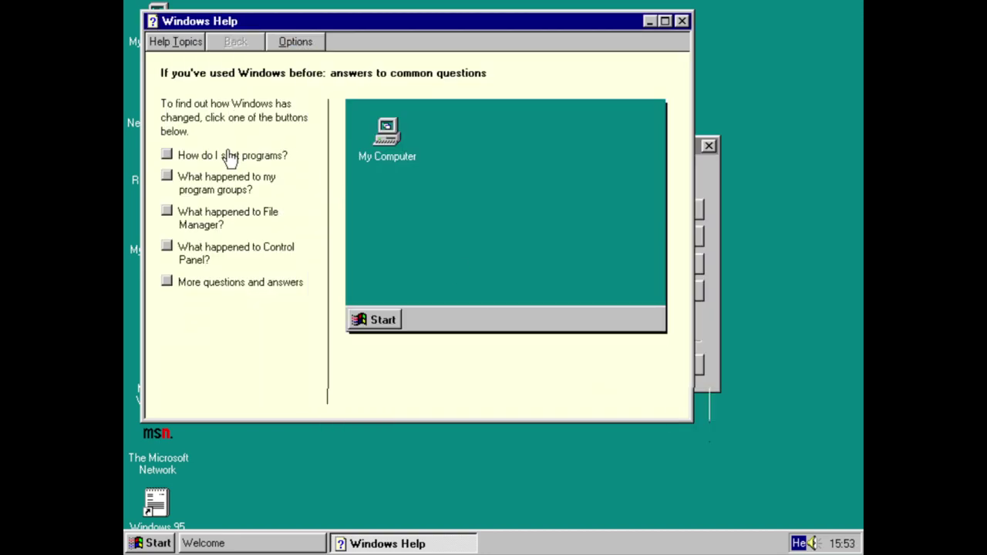
Step: Read the Help answers on starting programs and Control Panel, view the further questions, and close Windows Help
{"action": "left_click", "coordinate": [211, 220]}
{"action": "right_click", "coordinate": [210, 215]}
{"action": "left_click", "coordinate": [209, 189]}
{"action": "left_click", "coordinate": [216, 183]}
{"action": "left_click", "coordinate": [213, 158]}
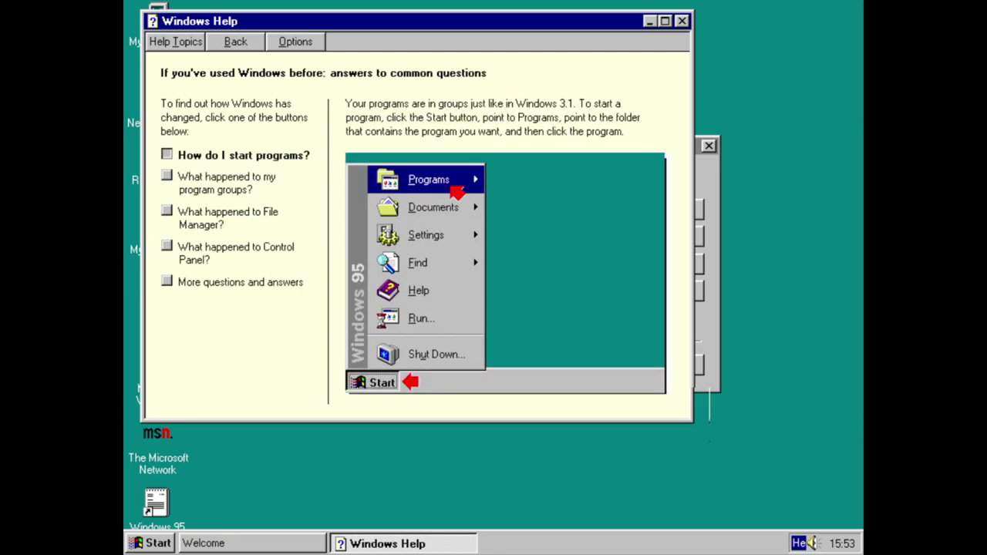
{"action": "left_click", "coordinate": [249, 260]}
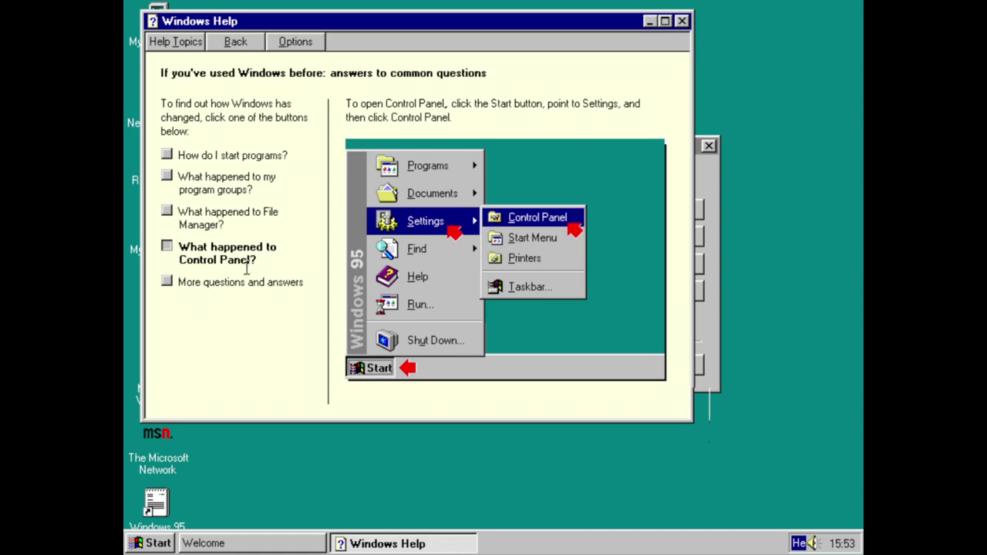
{"action": "left_click", "coordinate": [247, 280]}
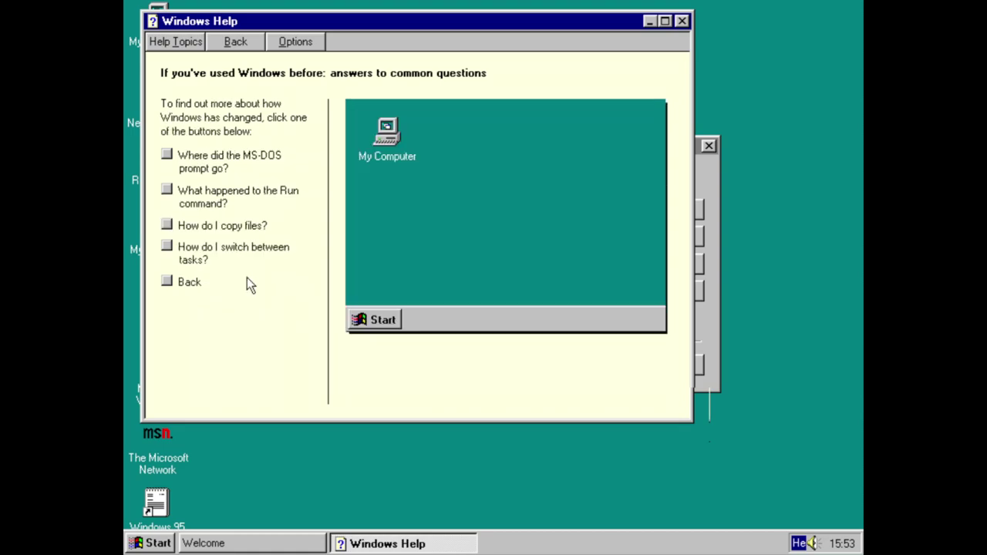
{"action": "left_click", "coordinate": [681, 22]}
Step: Start Online Registration from the Welcome screen and decline installing a modem
{"action": "left_click", "coordinate": [635, 270]}
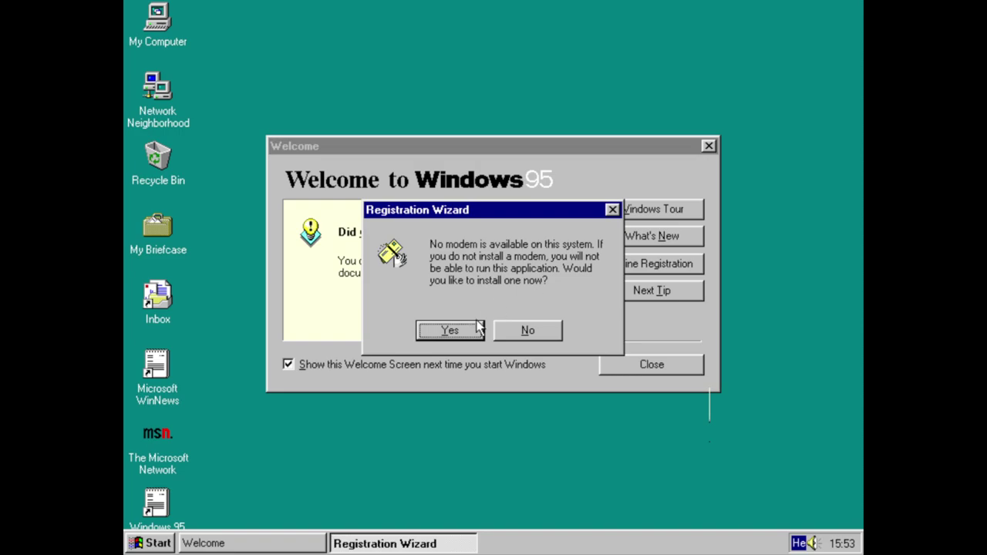
{"action": "left_click", "coordinate": [518, 330]}
{"action": "left_click", "coordinate": [519, 333]}
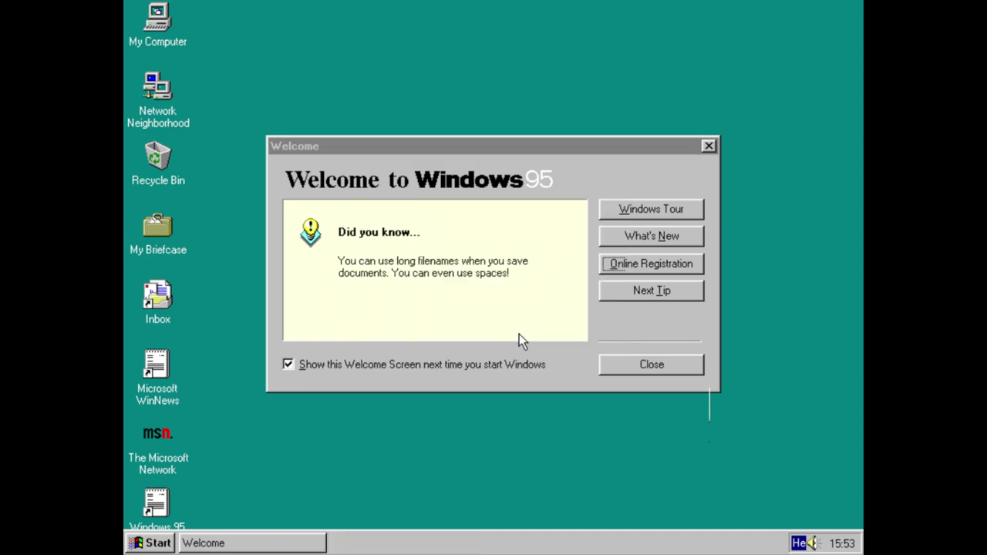
Step: Page through the "Did you know" tips on the Welcome screen
{"action": "left_click", "coordinate": [697, 291]}
{"action": "left_click", "coordinate": [697, 291]}
{"action": "left_click", "coordinate": [696, 290]}
{"action": "left_click", "coordinate": [695, 290]}
{"action": "left_click", "coordinate": [695, 290]}
{"action": "left_click", "coordinate": [696, 290]}
{"action": "left_click", "coordinate": [694, 291]}
{"action": "left_click", "coordinate": [694, 291]}
{"action": "left_click", "coordinate": [692, 294]}
{"action": "left_click", "coordinate": [692, 293]}
{"action": "left_click", "coordinate": [691, 292]}
{"action": "left_click", "coordinate": [691, 291]}
{"action": "left_click", "coordinate": [693, 293]}
{"action": "left_click", "coordinate": [693, 294]}
{"action": "left_click", "coordinate": [692, 292]}
{"action": "left_click", "coordinate": [693, 291]}
{"action": "left_click", "coordinate": [695, 290]}
{"action": "left_click", "coordinate": [694, 290]}
{"action": "left_click", "coordinate": [693, 289]}
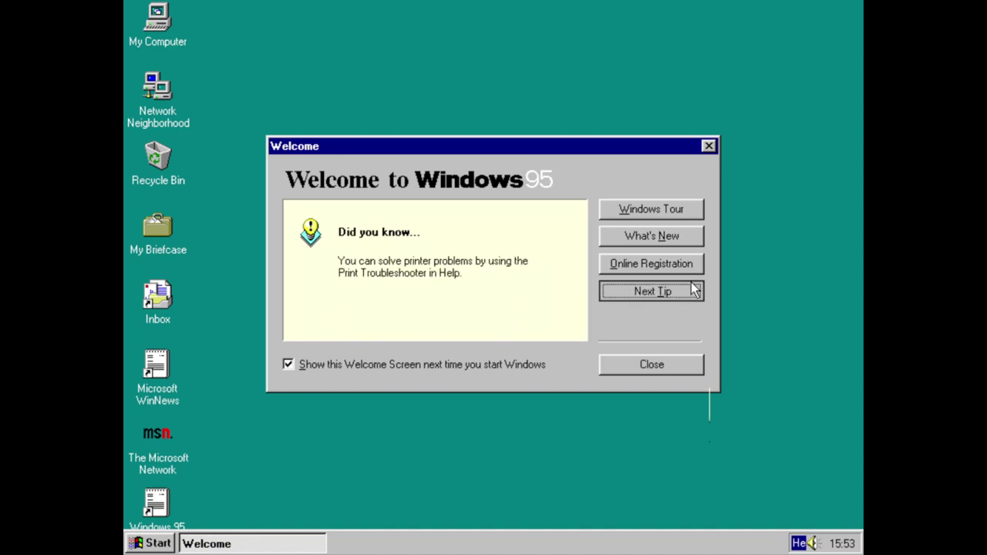
{"action": "left_click", "coordinate": [693, 290]}
Step: Turn off showing the Welcome Screen at the next Windows start and close it
{"action": "left_click", "coordinate": [390, 363]}
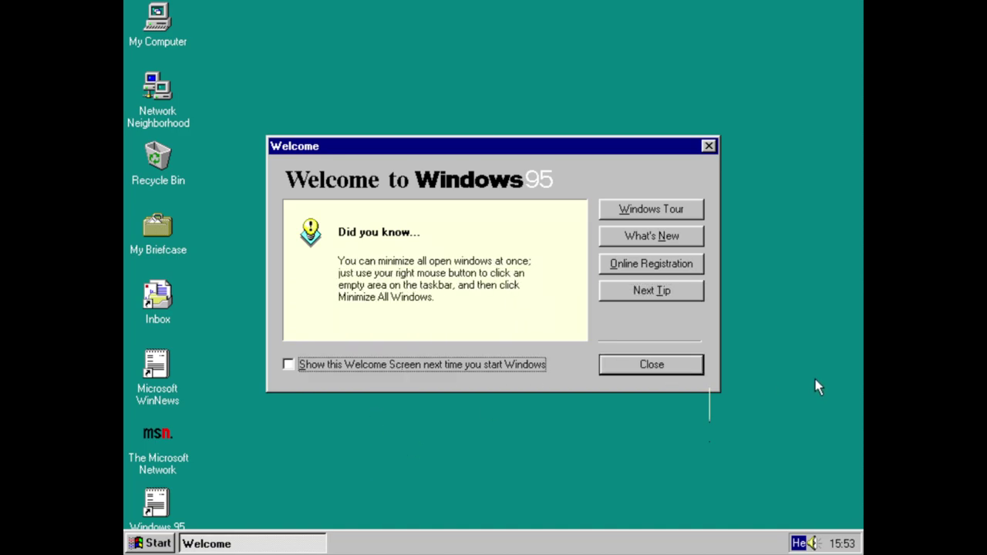
{"action": "left_click", "coordinate": [673, 371]}
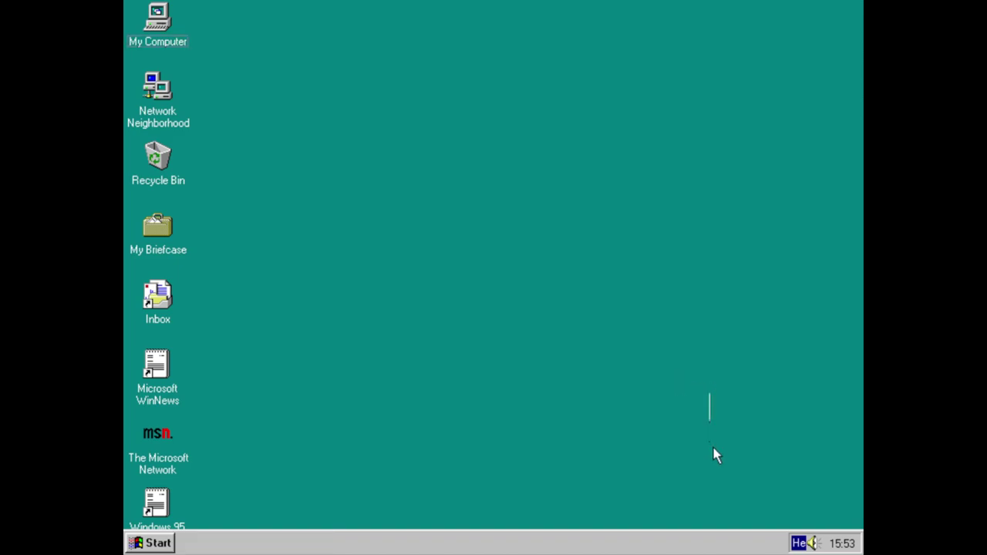
Step: Read the taskbar language indicator's explanation, then open its keyboard language properties and view the layouts it can switch to
{"action": "right_click", "coordinate": [799, 543]}
{"action": "left_click", "coordinate": [809, 499]}
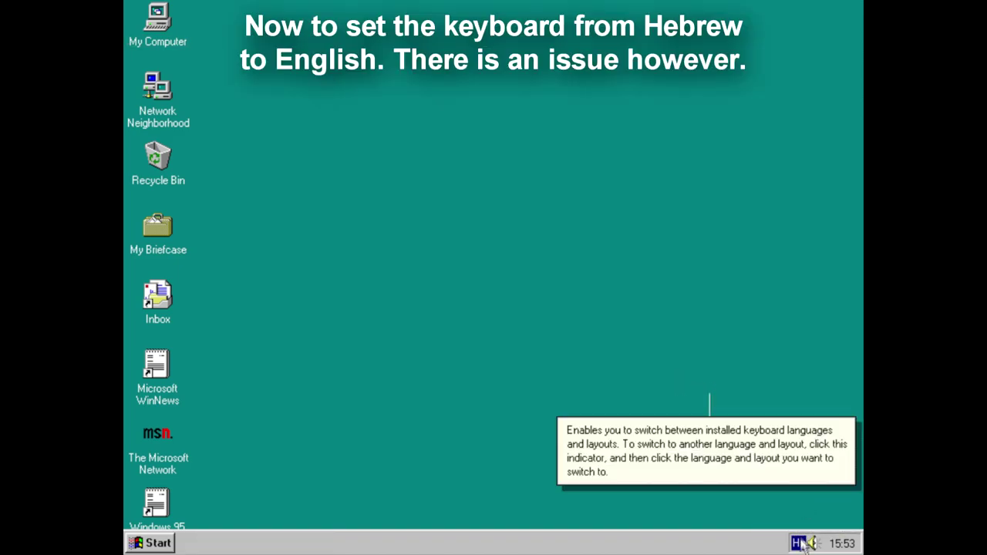
{"action": "left_click", "coordinate": [729, 471]}
{"action": "right_click", "coordinate": [799, 543]}
{"action": "left_click", "coordinate": [799, 543]}
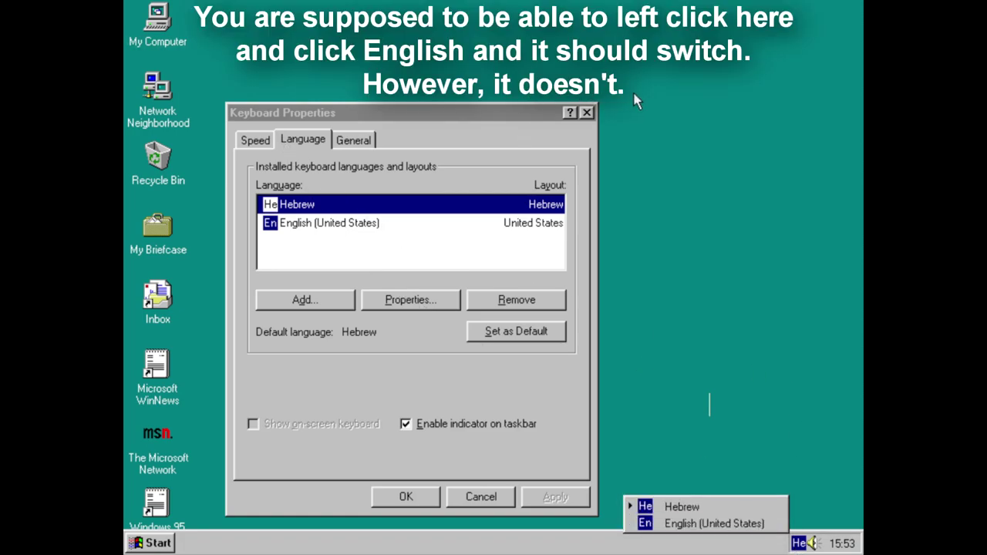
{"action": "left_click", "coordinate": [635, 97]}
Step: Create a text document on the desktop and name it "Tקסא Dםבוצקמא" using the Hebrew layout
{"action": "right_click", "coordinate": [638, 109]}
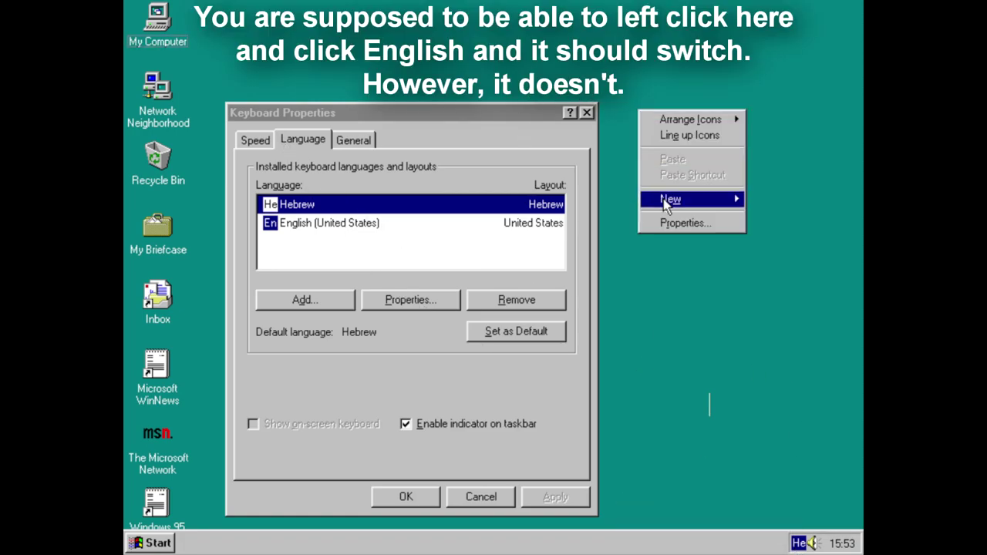
{"action": "mouse_move", "coordinate": [668, 201]}
{"action": "left_click", "coordinate": [602, 241]}
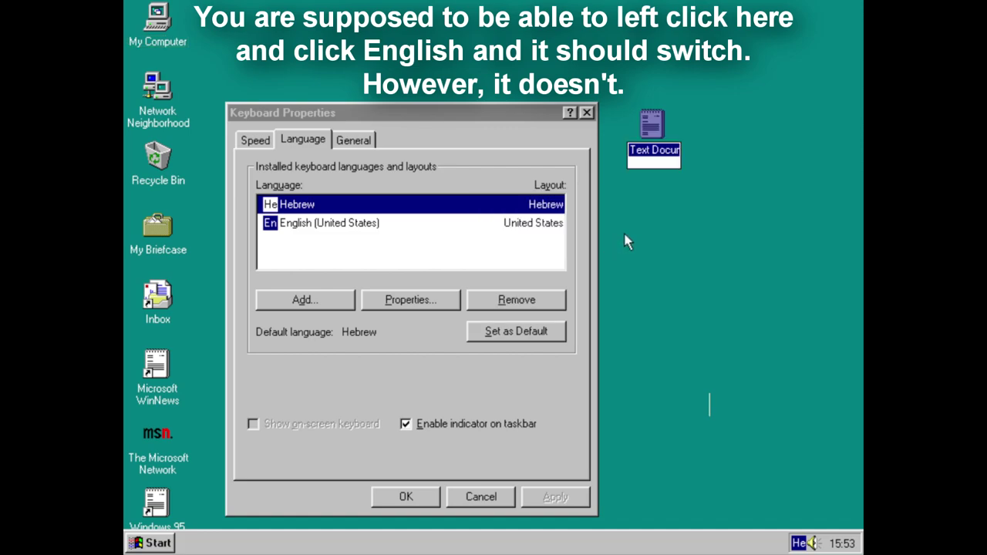
{"action": "type", "text": "קסאת"}
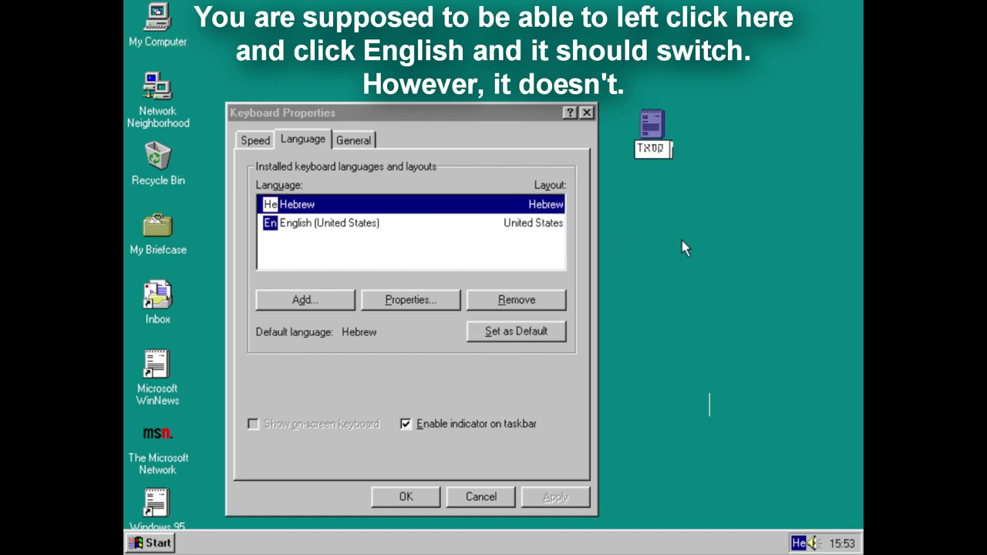
{"action": "type", "text": " Dםבוצקמא"}
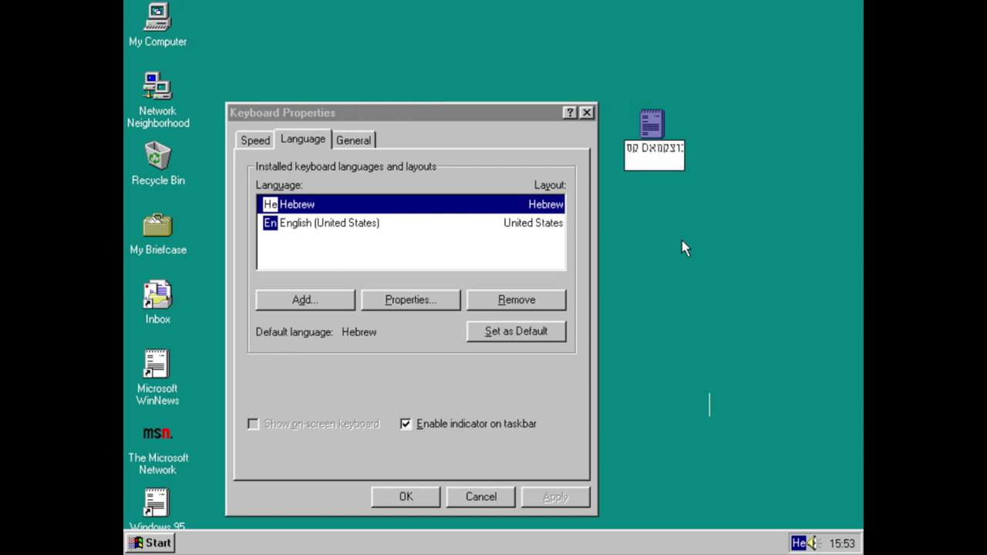
{"action": "left_click", "coordinate": [697, 260]}
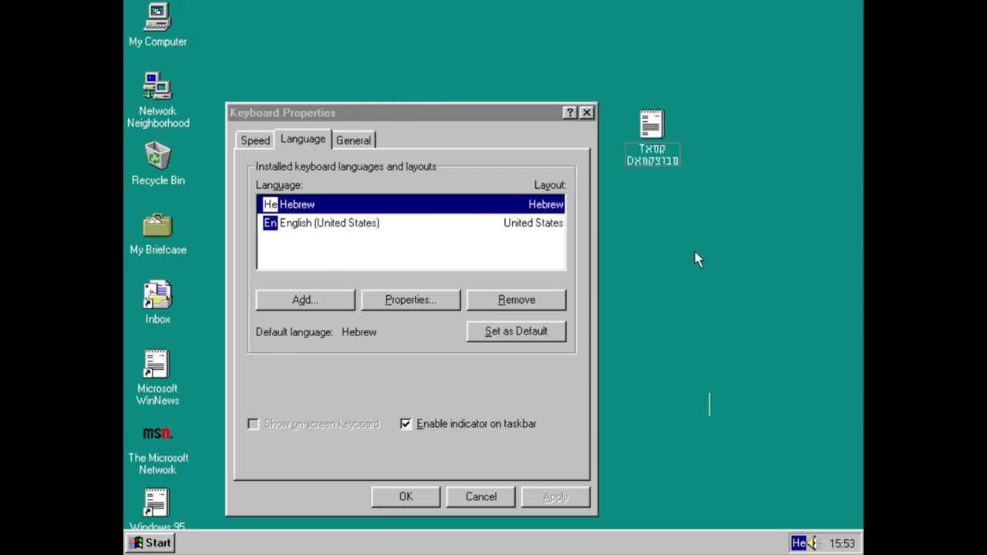
Step: Try repeatedly to switch the active keyboard layout from Hebrew to English (United States) with the taskbar language indicator
{"action": "left_click", "coordinate": [810, 544]}
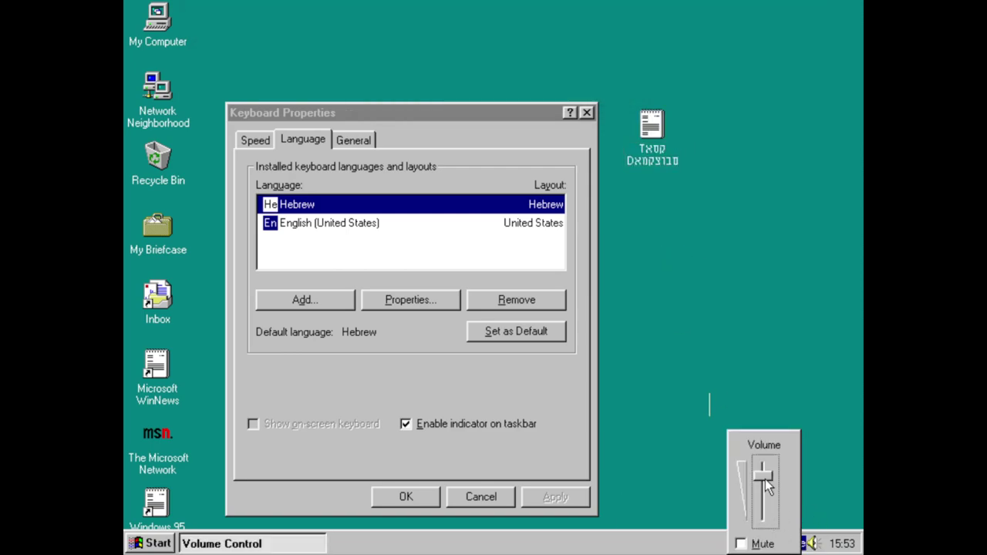
{"action": "left_click", "coordinate": [757, 406]}
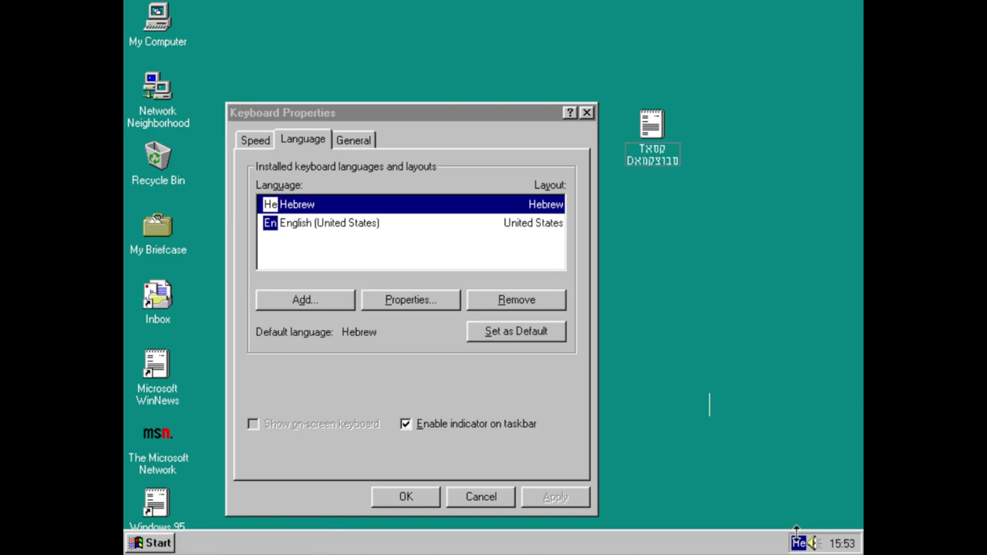
{"action": "left_click", "coordinate": [798, 544]}
{"action": "left_click", "coordinate": [749, 524]}
{"action": "left_click", "coordinate": [803, 544]}
{"action": "left_click", "coordinate": [754, 525]}
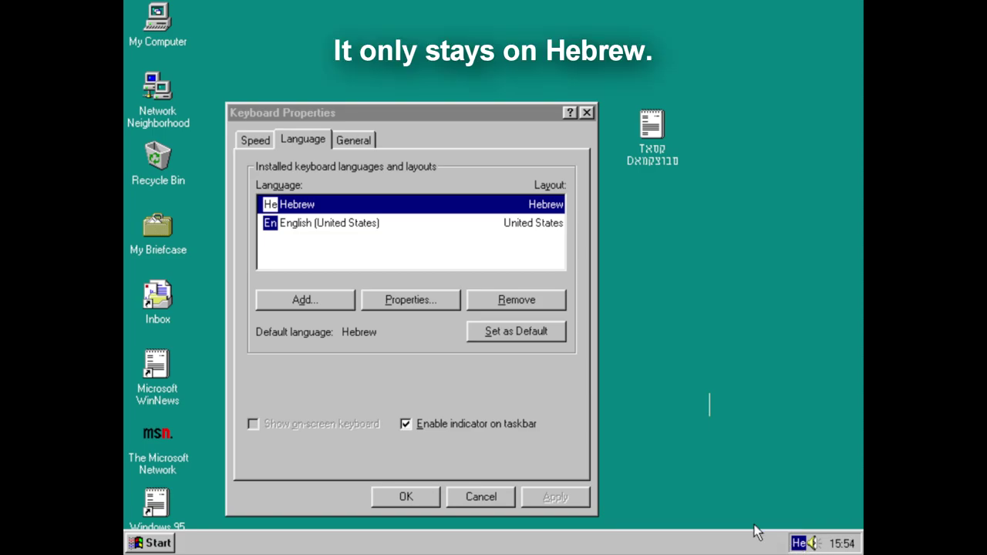
{"action": "left_click", "coordinate": [801, 544]}
{"action": "left_click", "coordinate": [756, 507]}
{"action": "left_click", "coordinate": [801, 544]}
{"action": "left_click", "coordinate": [776, 528]}
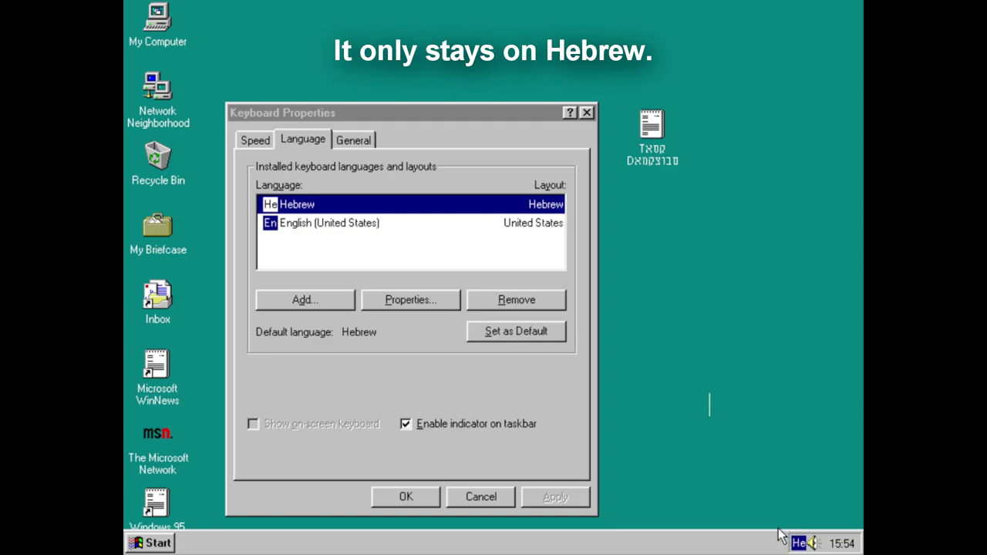
Step: Set English (United States) as the default keyboard language
{"action": "left_click", "coordinate": [328, 223]}
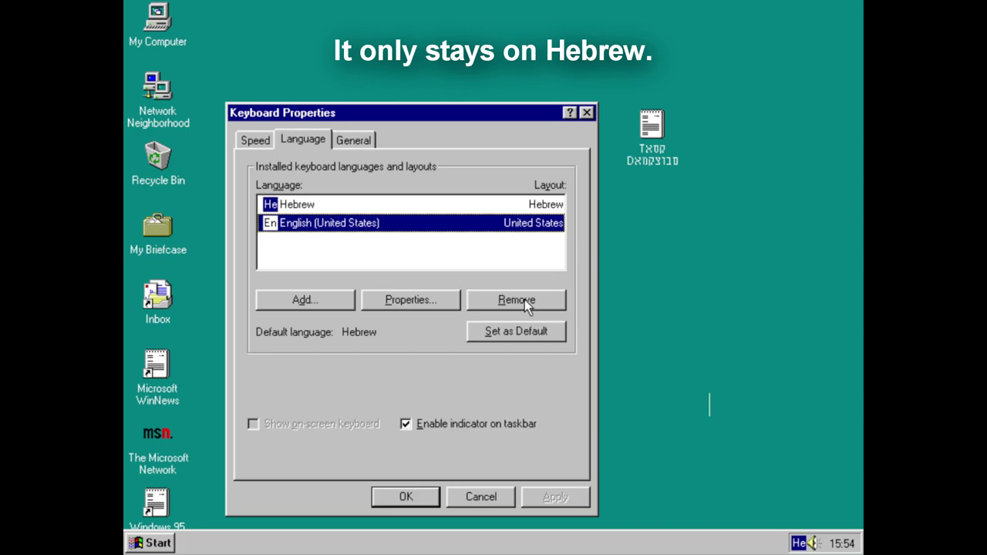
{"action": "left_click", "coordinate": [519, 332]}
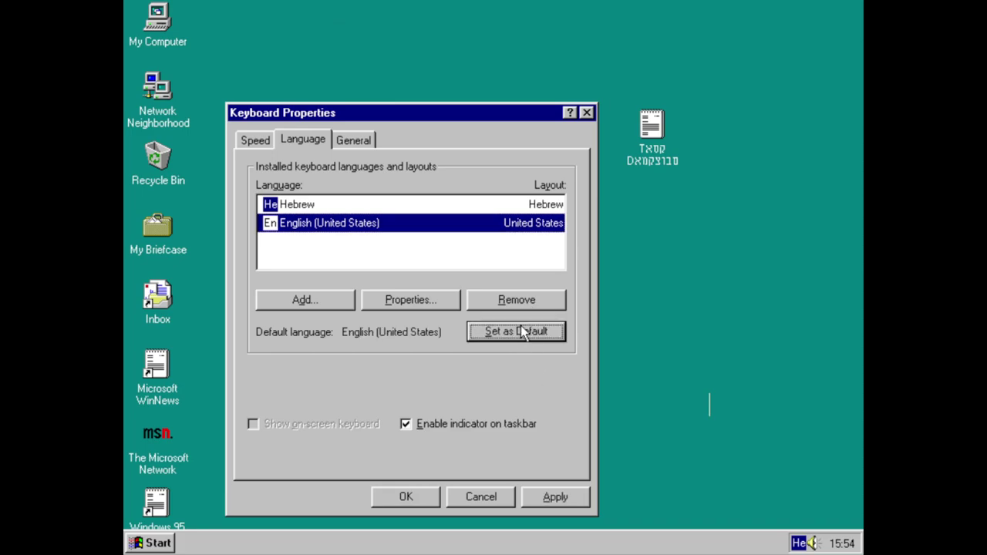
Step: Create a second text document on the desktop named "Dםבוצקמא" to test the keyboard layout
{"action": "right_click", "coordinate": [668, 268]}
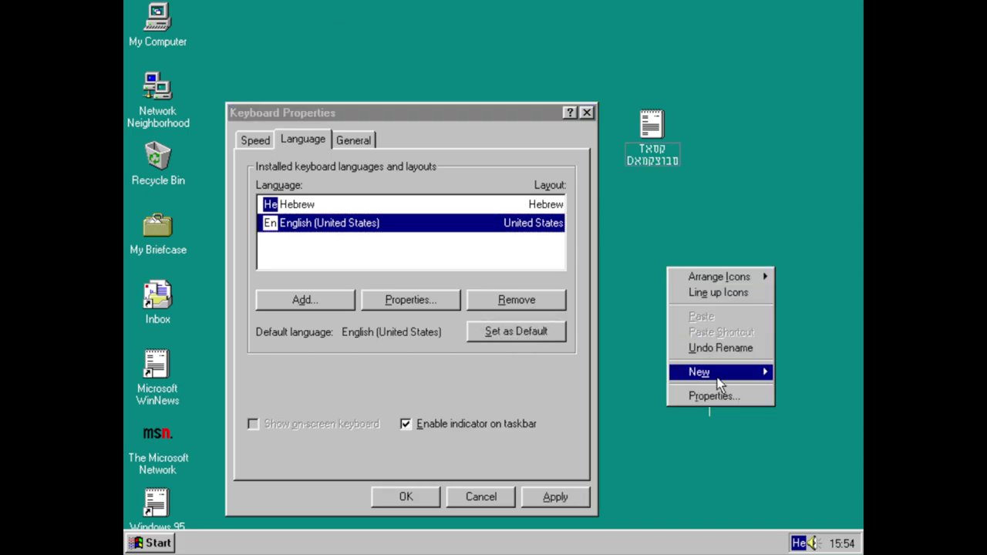
{"action": "mouse_move", "coordinate": [716, 376]}
{"action": "left_click", "coordinate": [630, 412]}
{"action": "type", "text": "Dםב"}
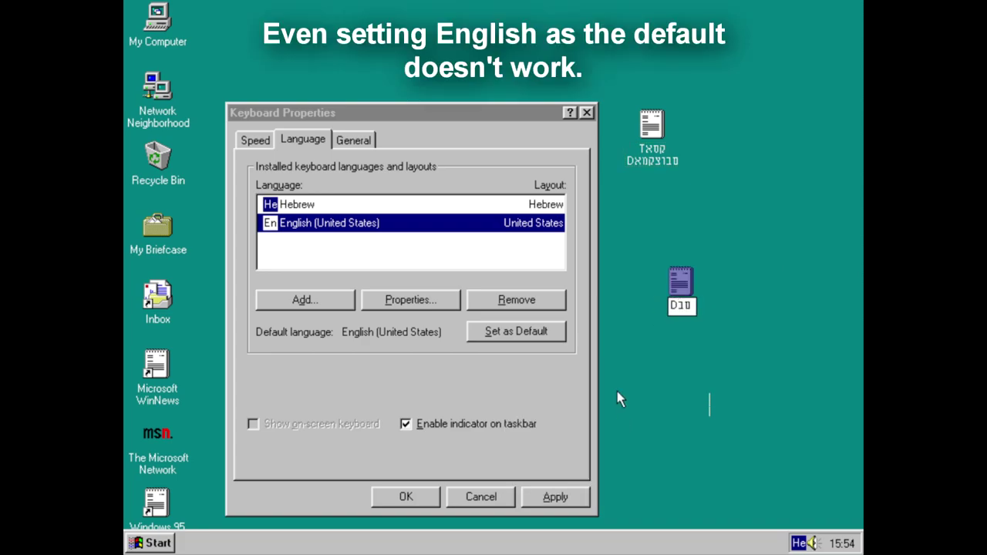
{"action": "type", "text": "ocument"}
{"action": "left_click", "coordinate": [617, 392]}
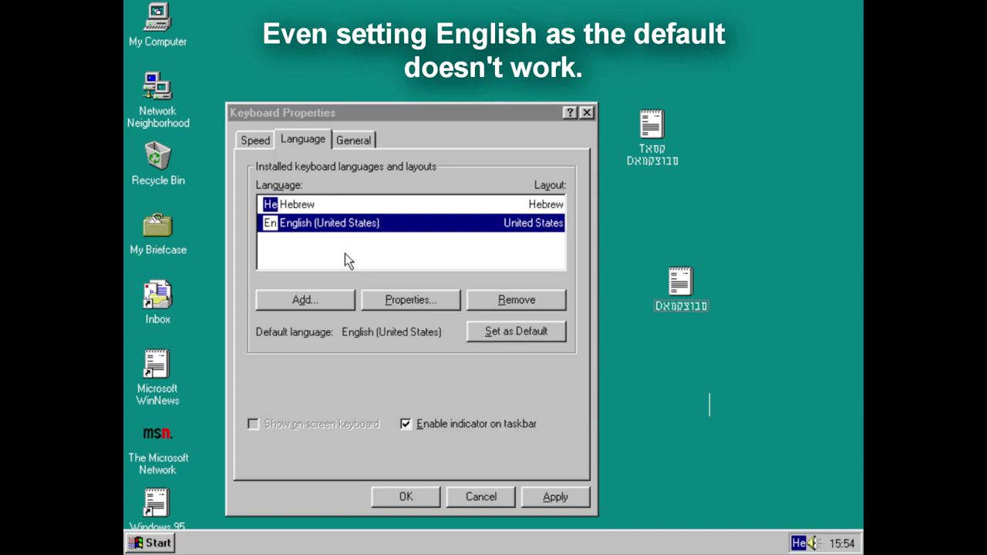
Step: Remove the Hebrew keyboard language, apply the change, and agree to its removal at the next Windows start
{"action": "left_click", "coordinate": [472, 212]}
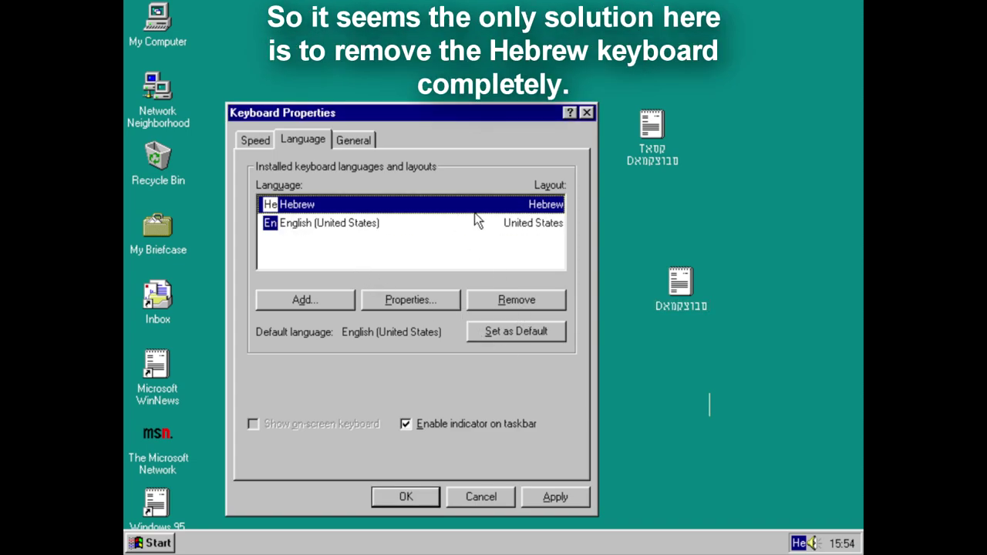
{"action": "left_click", "coordinate": [534, 307]}
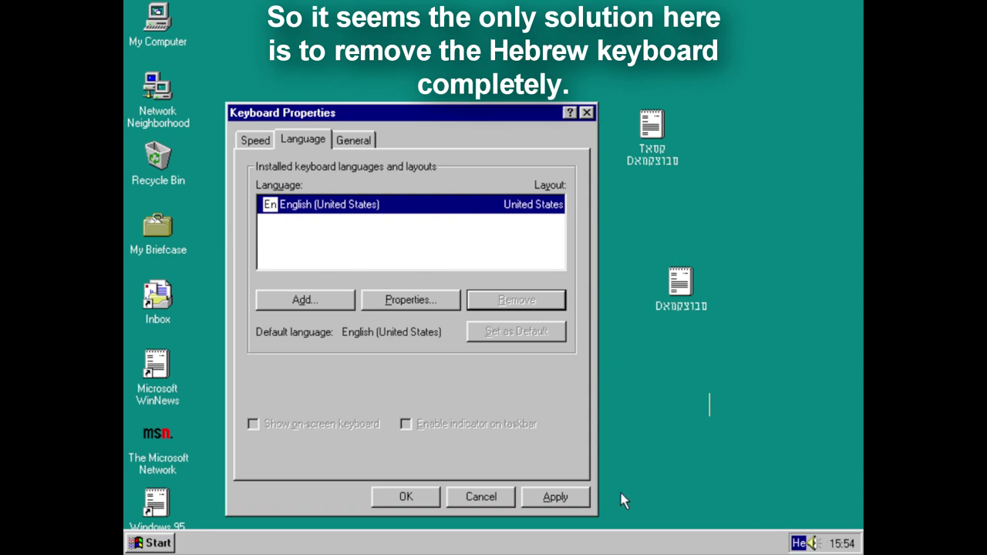
{"action": "left_click", "coordinate": [560, 499]}
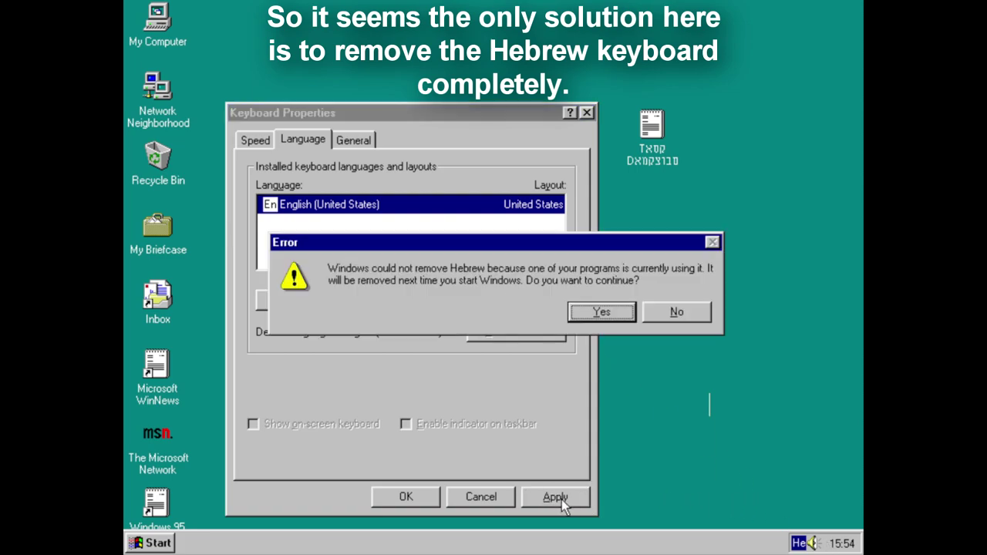
{"action": "left_click", "coordinate": [593, 319]}
Step: Create a desktop folder named "Dםבוצקמא" to test the keyboard layout after the removal
{"action": "right_click", "coordinate": [621, 348]}
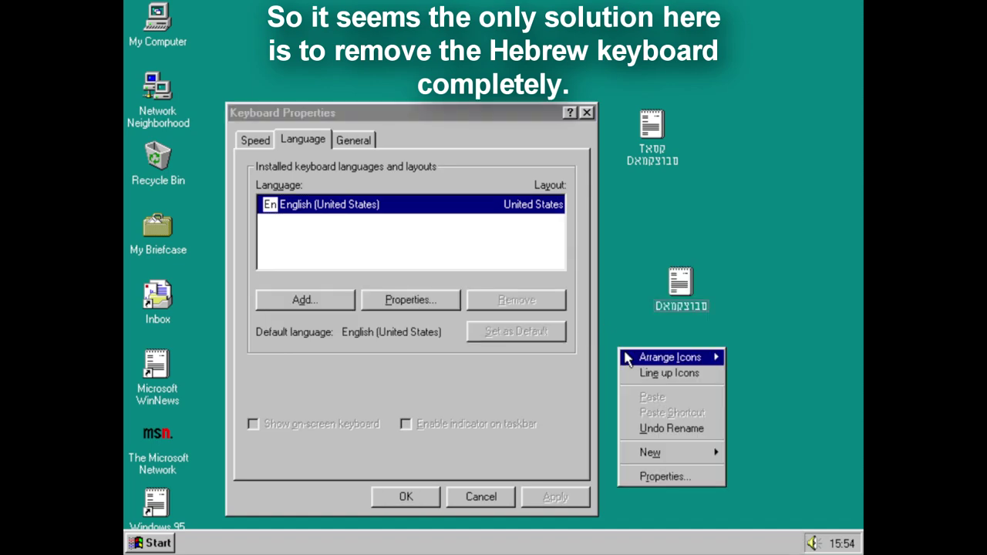
{"action": "mouse_move", "coordinate": [699, 457]}
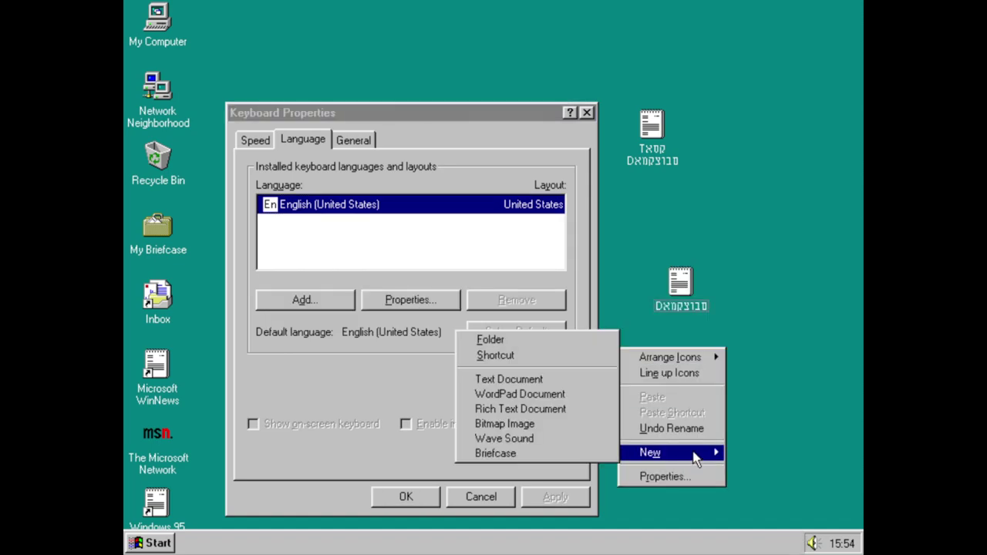
{"action": "left_click", "coordinate": [540, 337]}
{"action": "type", "text": "D"}
{"action": "type", "text": "ocuments"}
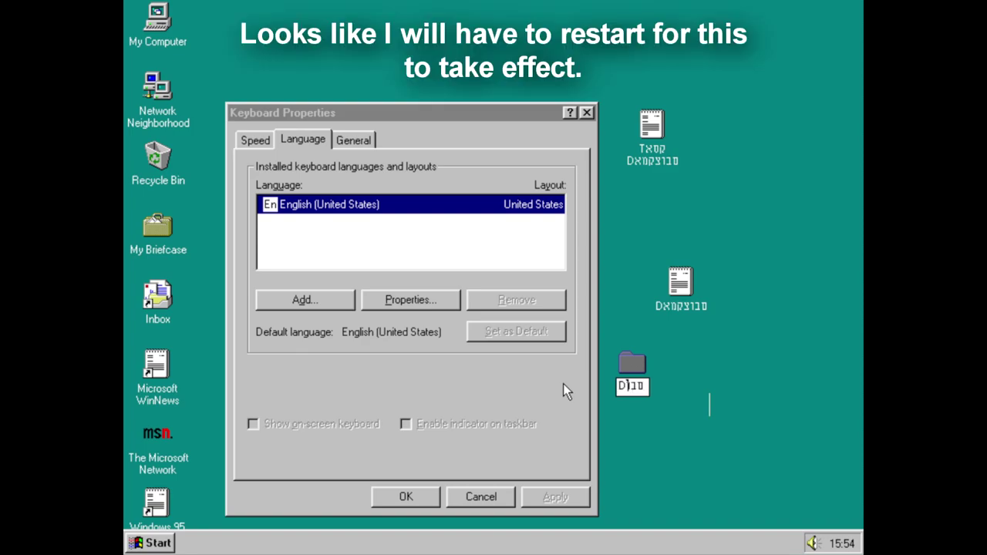
{"action": "key", "text": "Return"}
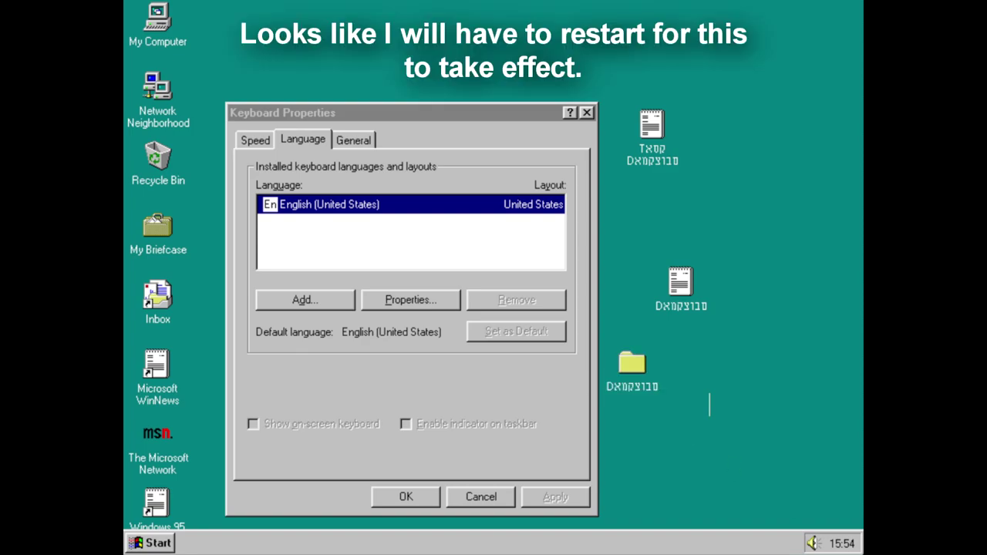
Step: Shut down Windows, restart the computer, and log on with the password left blank
{"action": "left_click", "coordinate": [127, 543]}
{"action": "key", "text": "Up"}
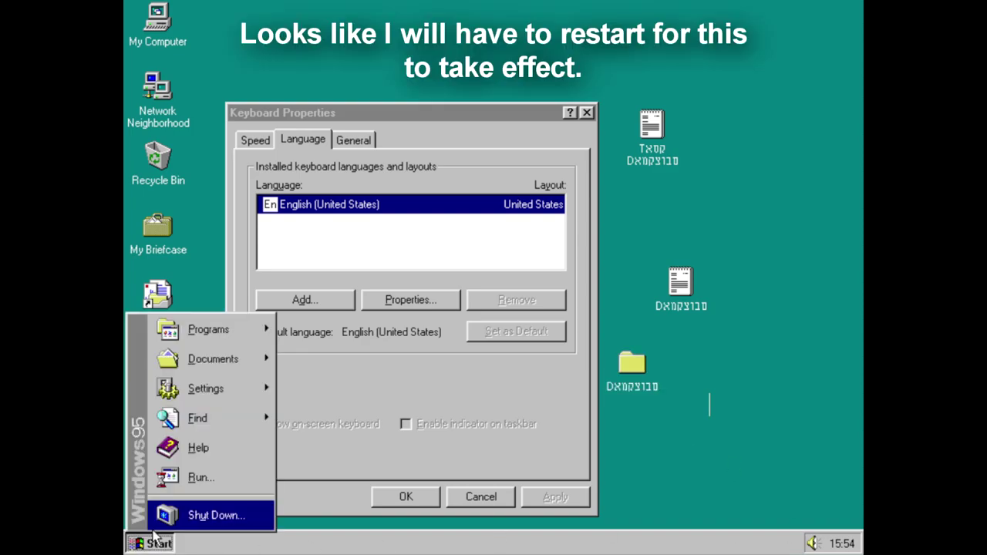
{"action": "key", "text": "Return"}
{"action": "left_click", "coordinate": [479, 353]}
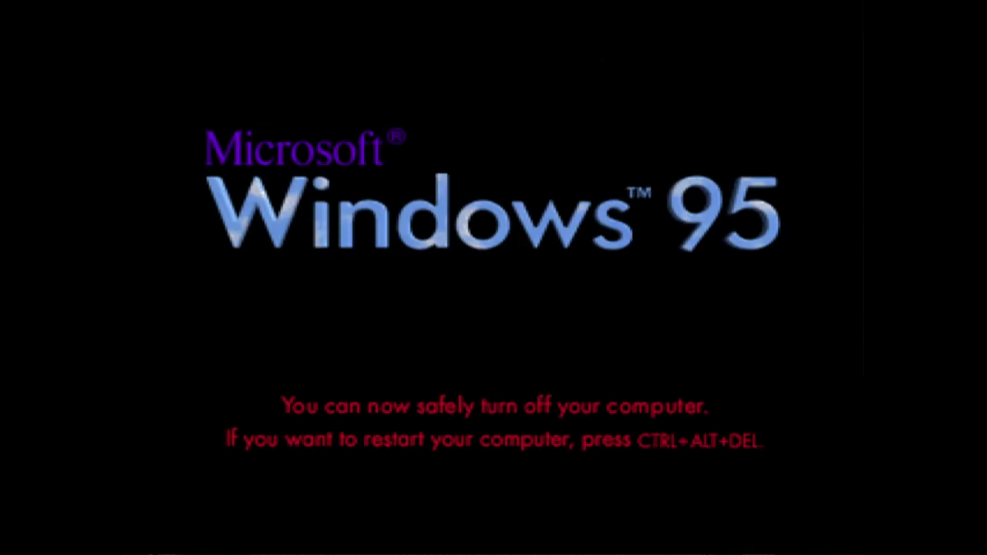
{"action": "key", "text": "ctrl+alt+Delete"}
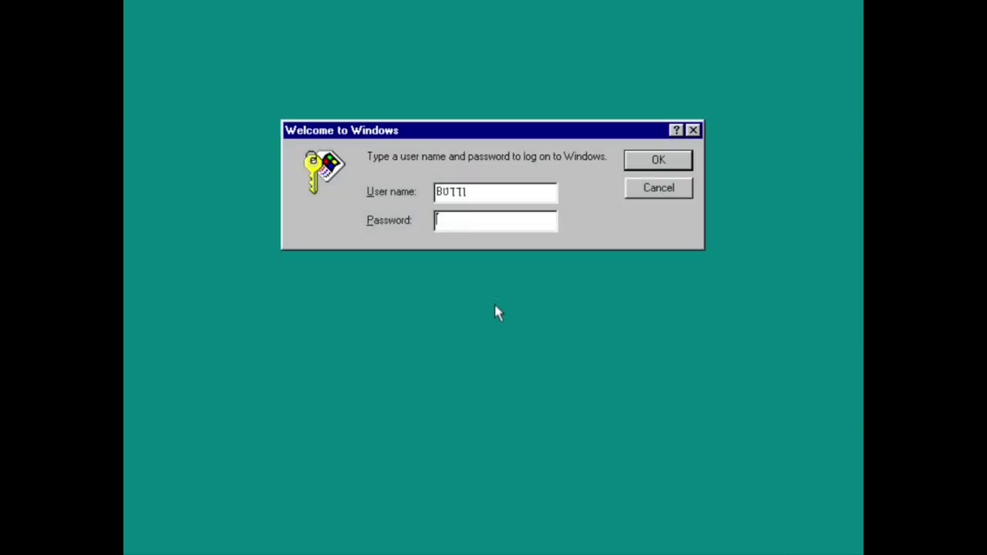
{"action": "key", "text": "Return"}
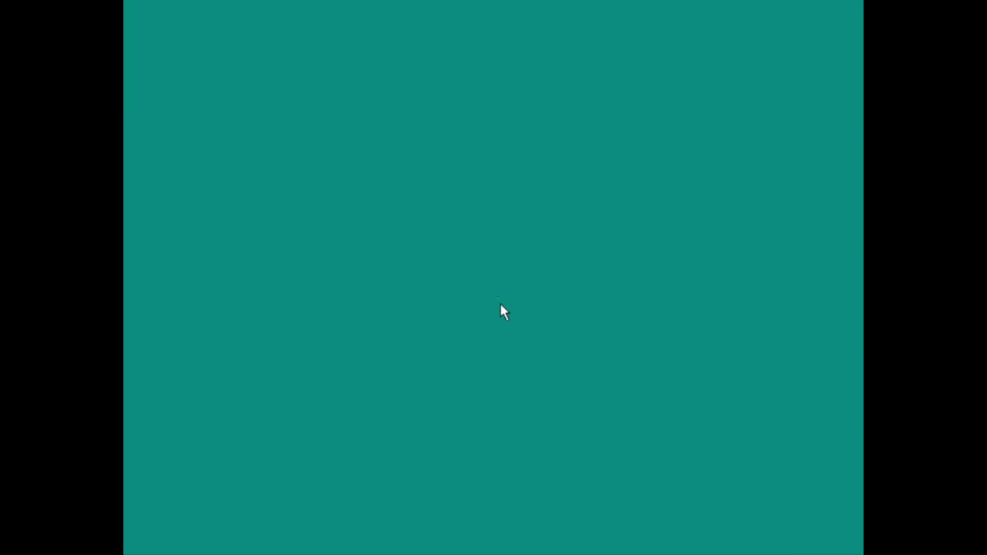
Step: Create a new text document on the desktop named "Text Document" to test the English keyboard layout
{"action": "right_click", "coordinate": [660, 207]}
{"action": "mouse_move", "coordinate": [687, 293]}
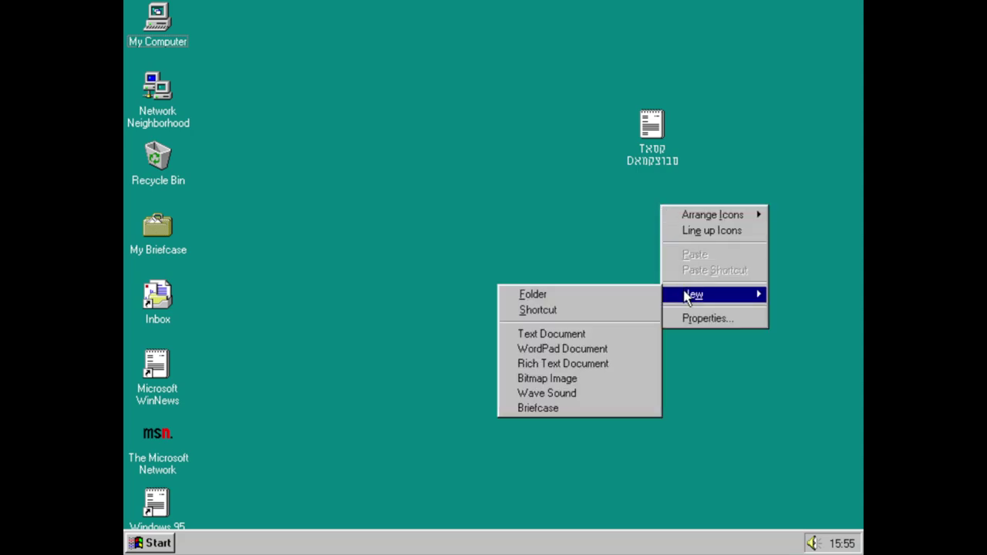
{"action": "left_click", "coordinate": [562, 333]}
{"action": "type", "text": "Text DOcum"}
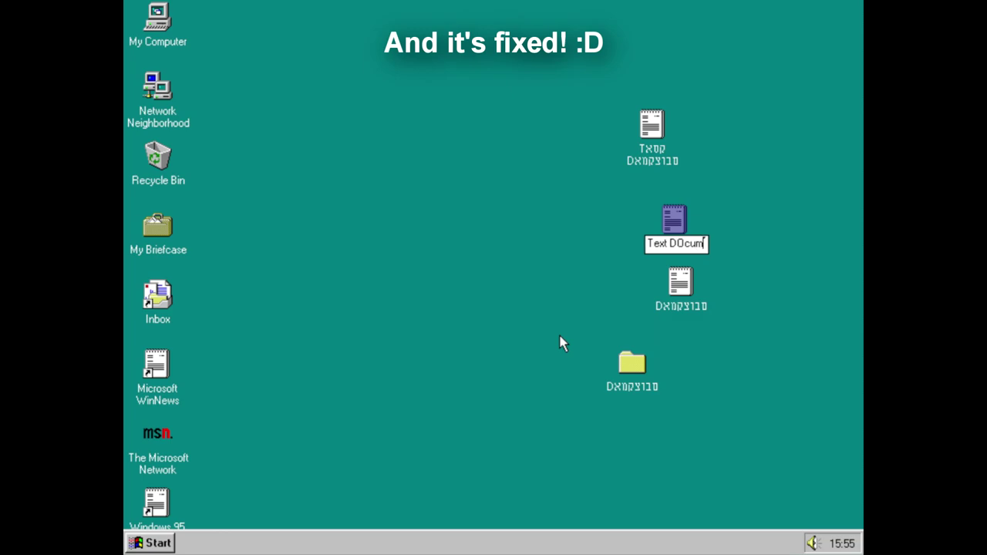
{"action": "key", "text": "BackSpace"}
{"action": "key", "text": "BackSpace"}
{"action": "key", "text": "BackSpace"}
{"action": "type", "text": "ocument"}
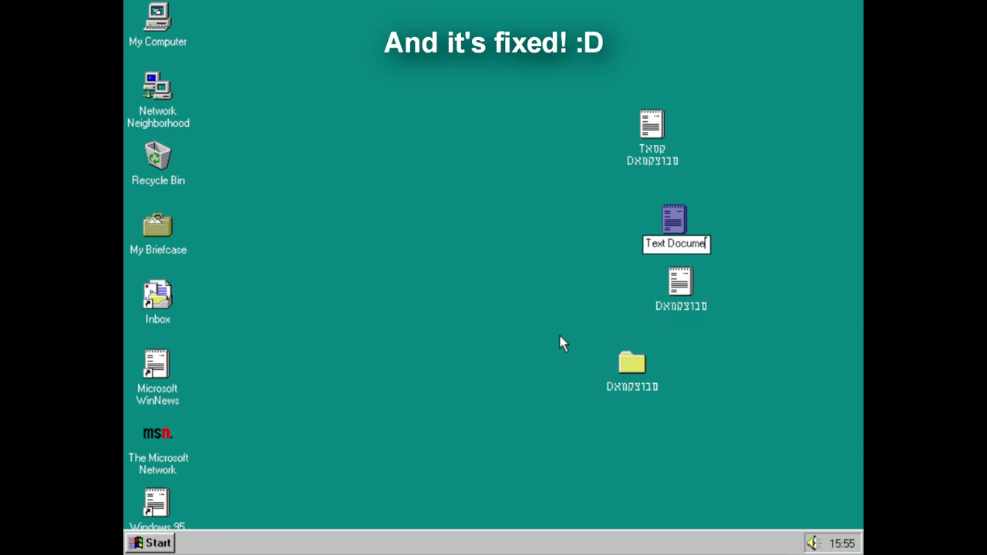
{"action": "key", "text": "Return"}
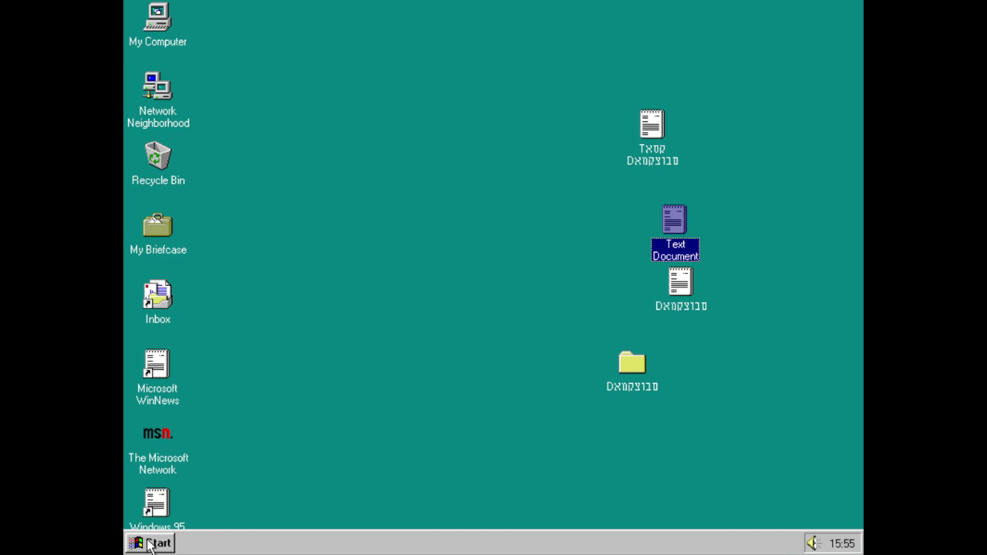
Step: Open the desktop's display properties and try out the Bricks and Buttons background patterns by applying each
{"action": "right_click", "coordinate": [341, 481]}
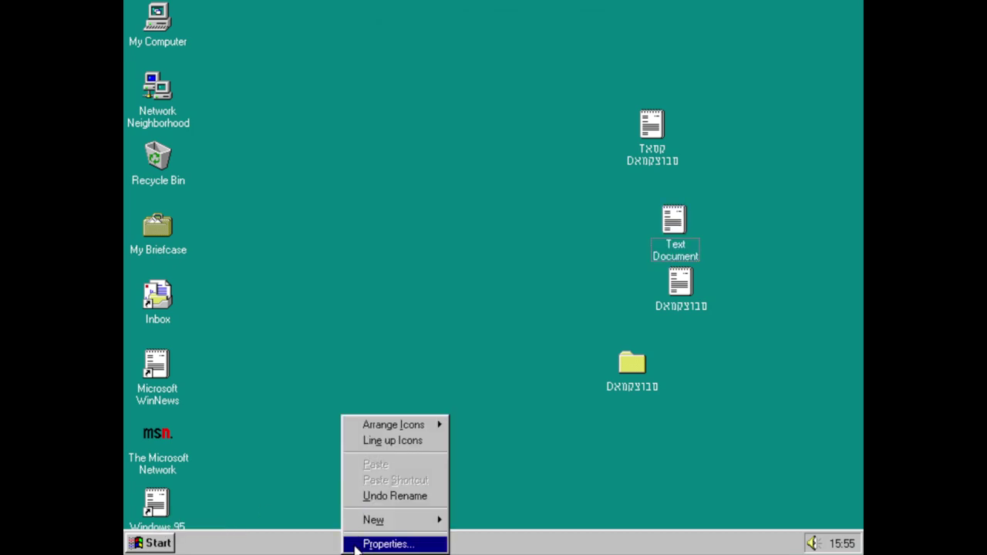
{"action": "left_click", "coordinate": [354, 544]}
{"action": "left_click", "coordinate": [290, 306]}
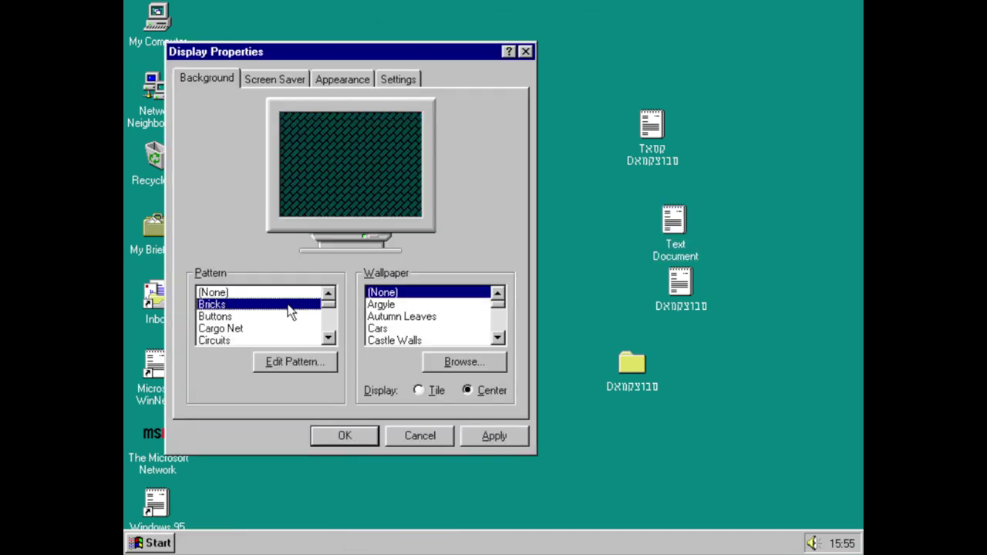
{"action": "left_click", "coordinate": [509, 436]}
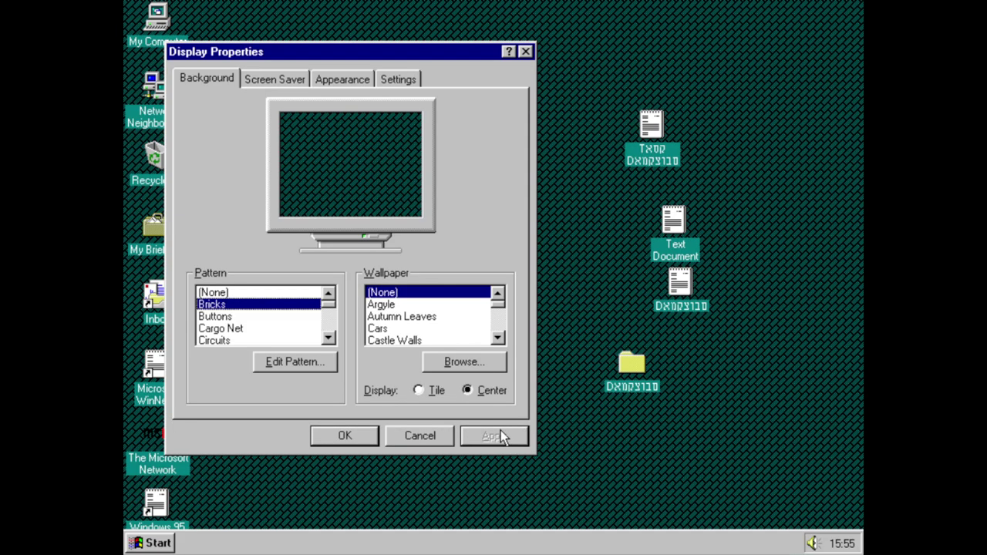
{"action": "left_click", "coordinate": [223, 320]}
{"action": "left_click", "coordinate": [496, 437]}
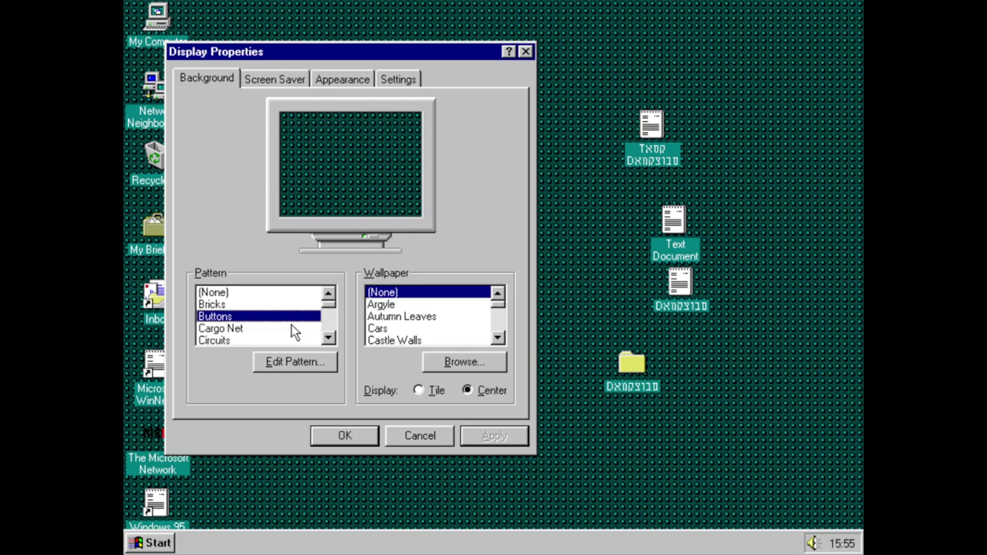
Step: Preview the remaining background patterns from Cargo Net down to Waffle's Revenge
{"action": "key", "text": "Down"}
{"action": "key", "text": "Down"}
{"action": "key", "text": "Down"}
{"action": "key", "text": "Down"}
{"action": "key", "text": "Down"}
{"action": "key", "text": "Down"}
{"action": "key", "text": "Down"}
{"action": "key", "text": "Down"}
{"action": "key", "text": "Down"}
{"action": "key", "text": "Down"}
{"action": "key", "text": "Down"}
{"action": "key", "text": "Down"}
{"action": "key", "text": "Down"}
{"action": "key", "text": "Down"}
{"action": "key", "text": "Down"}
{"action": "key", "text": "Down"}
{"action": "key", "text": "Down"}
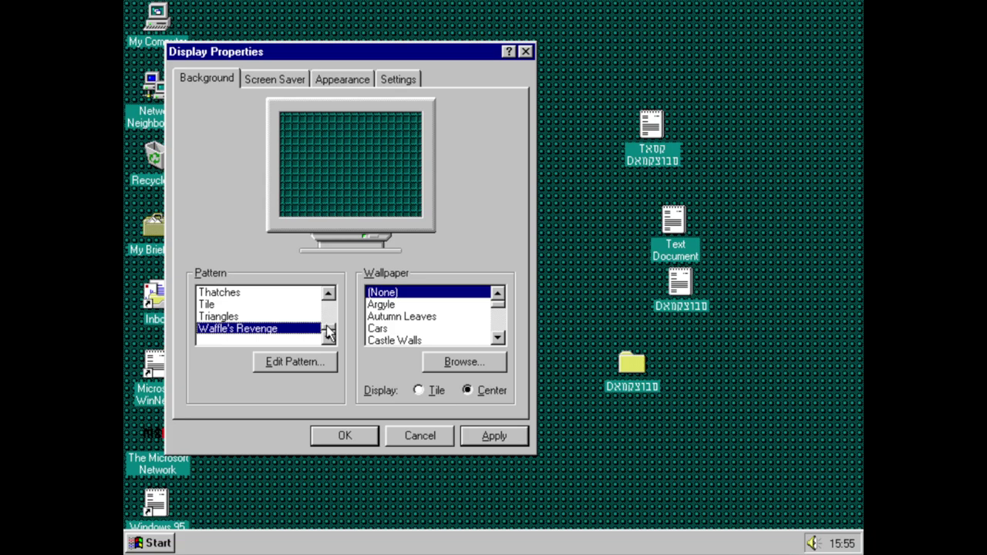
Step: Set the background pattern back to (None) and apply it
{"action": "left_click_drag", "start_coordinate": [329, 322], "coordinate": [329, 298]}
{"action": "left_click", "coordinate": [290, 293]}
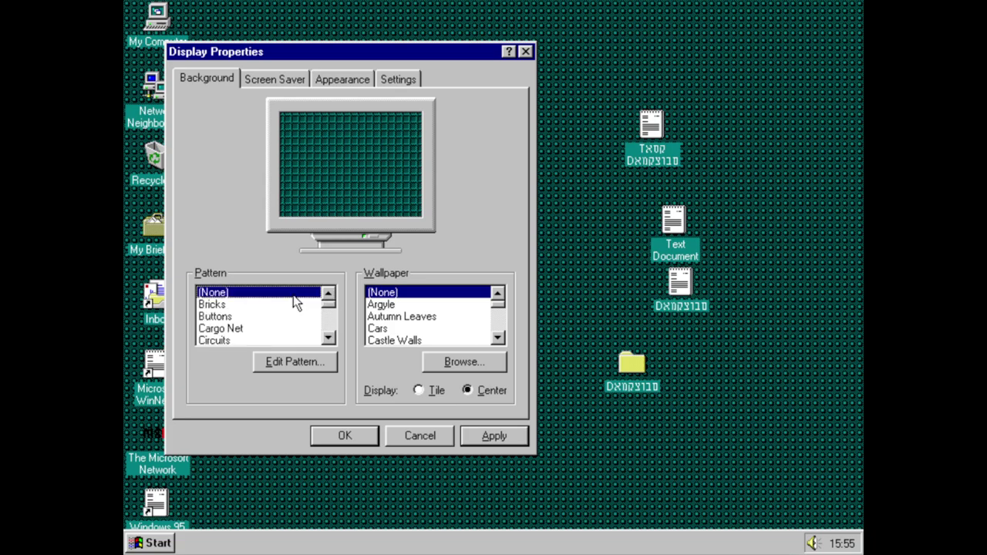
{"action": "left_click", "coordinate": [494, 437]}
Step: Preview the centered wallpapers from Argyle to Red Bricks and return the wallpaper selection to (None)
{"action": "left_click", "coordinate": [381, 305]}
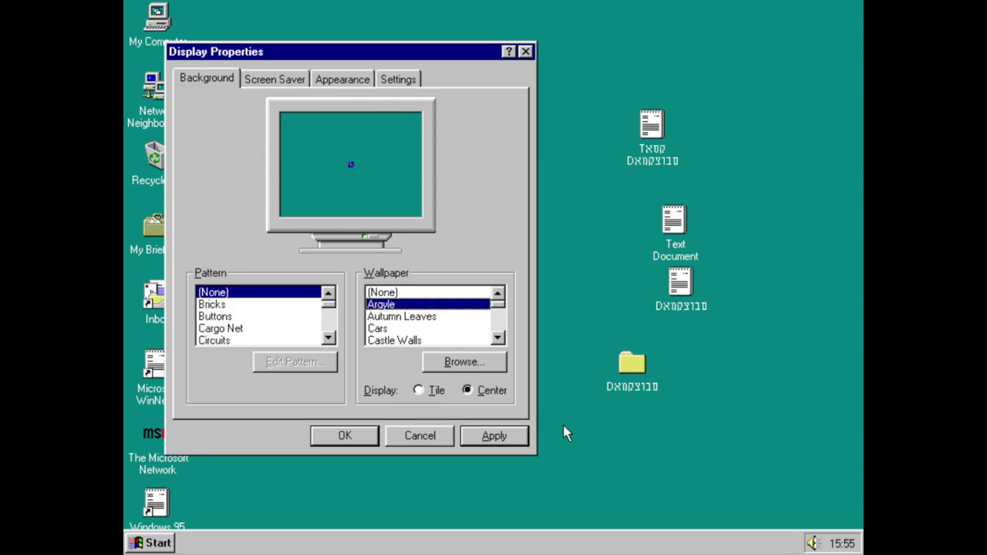
{"action": "key", "text": "Down"}
{"action": "key", "text": "Down"}
{"action": "key", "text": "Down"}
{"action": "key", "text": "Down"}
{"action": "key", "text": "Down"}
{"action": "key", "text": "Down"}
{"action": "key", "text": "Down"}
{"action": "key", "text": "Down"}
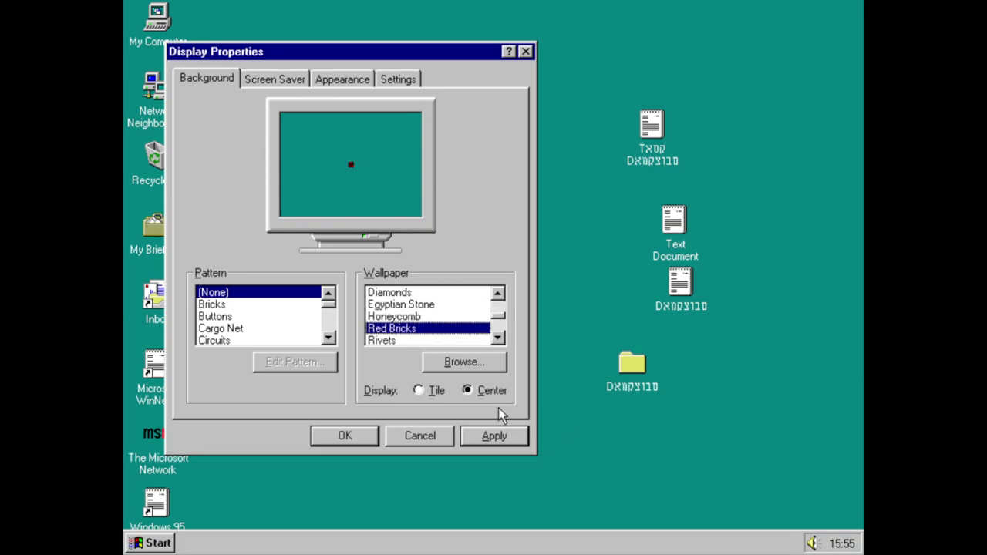
{"action": "key", "text": "Up"}
{"action": "key", "text": "Up"}
{"action": "key", "text": "Up"}
{"action": "key", "text": "Up"}
{"action": "key", "text": "Up"}
{"action": "key", "text": "Up"}
{"action": "key", "text": "Up"}
{"action": "key", "text": "Up"}
{"action": "key", "text": "Up"}
Step: Switch the wallpaper display to Tile and preview the wallpapers down the list to Zig Zag
{"action": "left_click", "coordinate": [436, 391]}
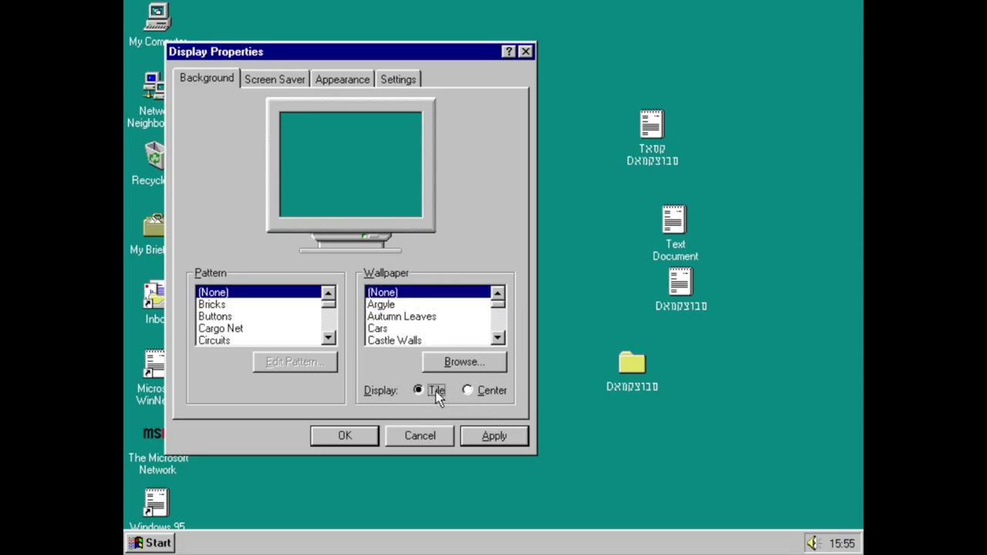
{"action": "left_click", "coordinate": [402, 316]}
{"action": "key", "text": "Down"}
{"action": "key", "text": "Down"}
{"action": "key", "text": "Down"}
{"action": "key", "text": "Down"}
{"action": "key", "text": "Down"}
{"action": "key", "text": "Down"}
{"action": "key", "text": "Down"}
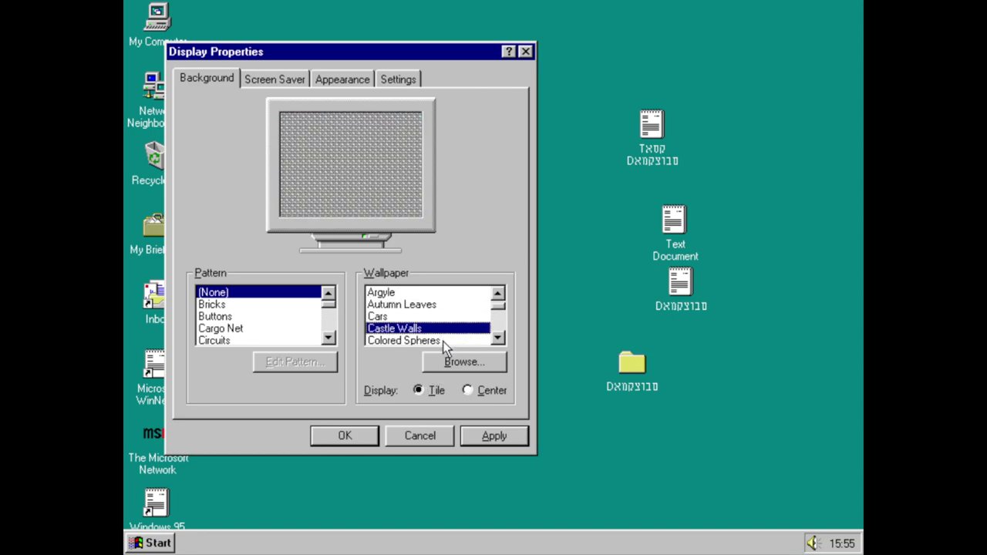
{"action": "key", "text": "Down"}
{"action": "key", "text": "Down"}
{"action": "key", "text": "Up"}
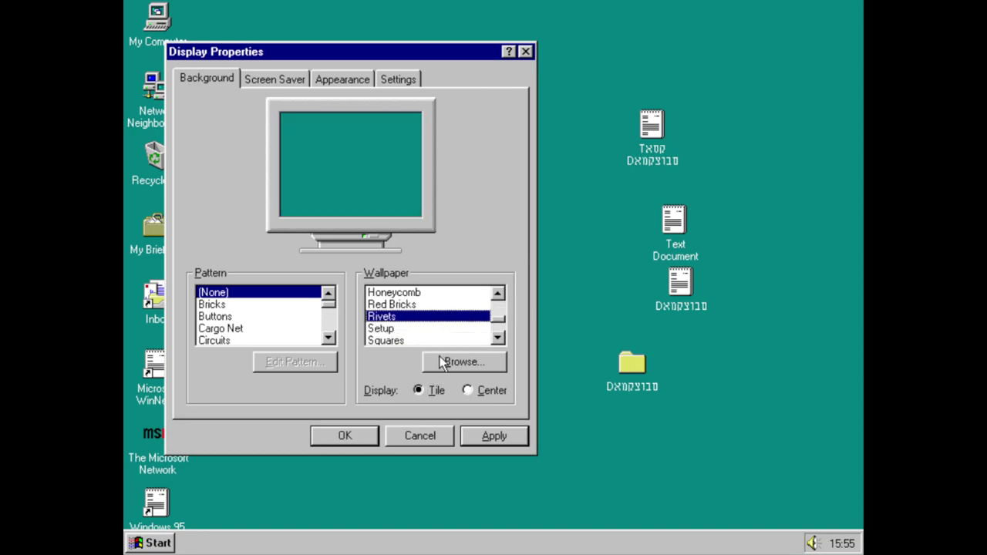
{"action": "left_click", "coordinate": [475, 392]}
{"action": "left_click", "coordinate": [428, 390]}
{"action": "left_click_drag", "start_coordinate": [378, 328], "coordinate": [402, 347]}
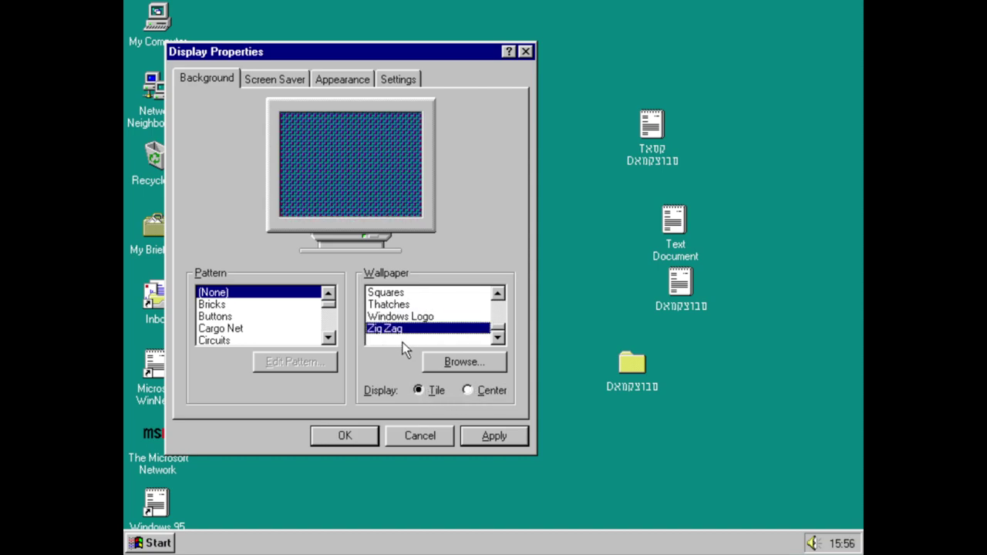
Step: Select the Windows Logo wallpaper and apply it tiled across the desktop
{"action": "key", "text": "Up"}
{"action": "key", "text": "Up"}
{"action": "key", "text": "Up"}
{"action": "key", "text": "Up"}
{"action": "key", "text": "Up"}
{"action": "key", "text": "Down"}
{"action": "key", "text": "Down"}
{"action": "key", "text": "Down"}
{"action": "key", "text": "Down"}
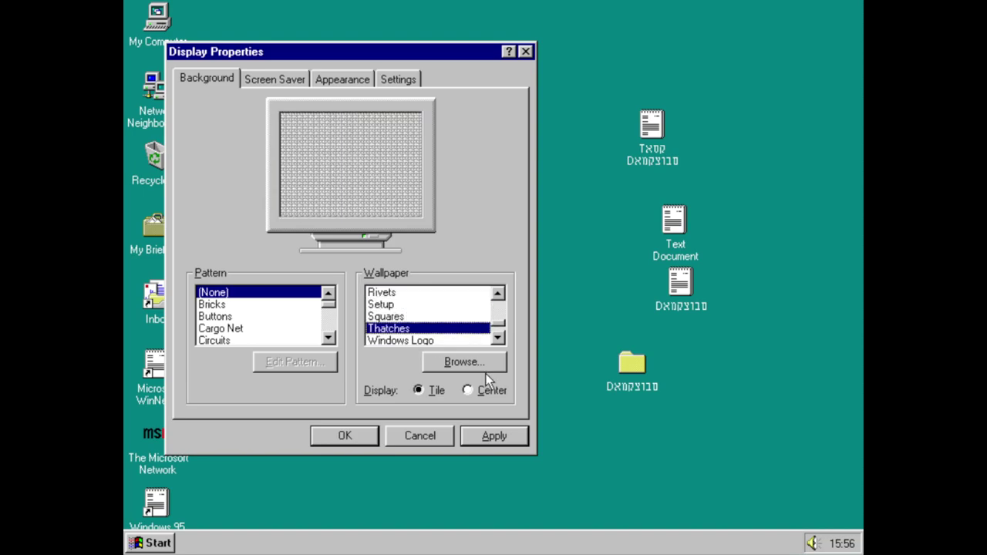
{"action": "left_click", "coordinate": [495, 441]}
Step: Try the Windows Logo wallpaper centered on the desktop, and reapply it tiled
{"action": "left_click", "coordinate": [472, 392]}
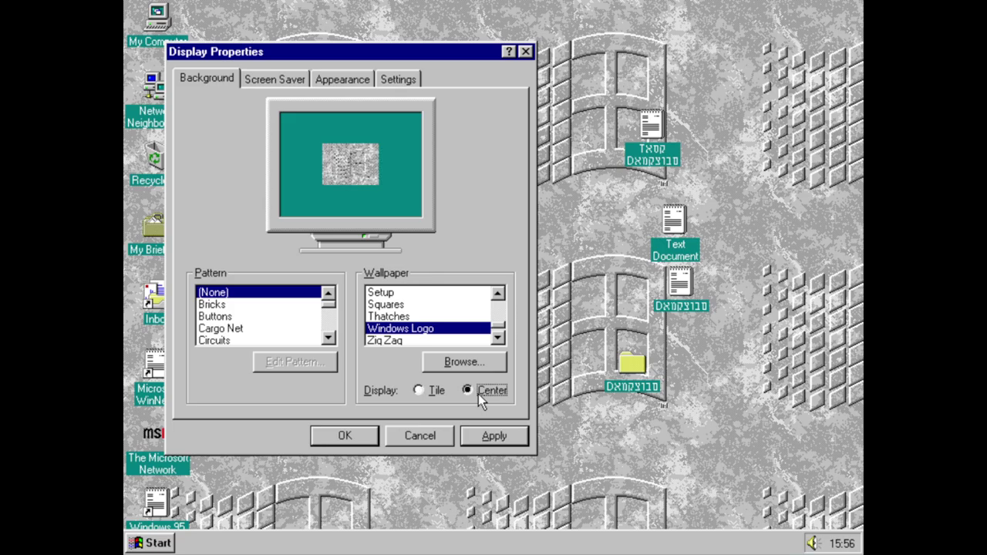
{"action": "left_click", "coordinate": [489, 436]}
{"action": "left_click", "coordinate": [432, 395]}
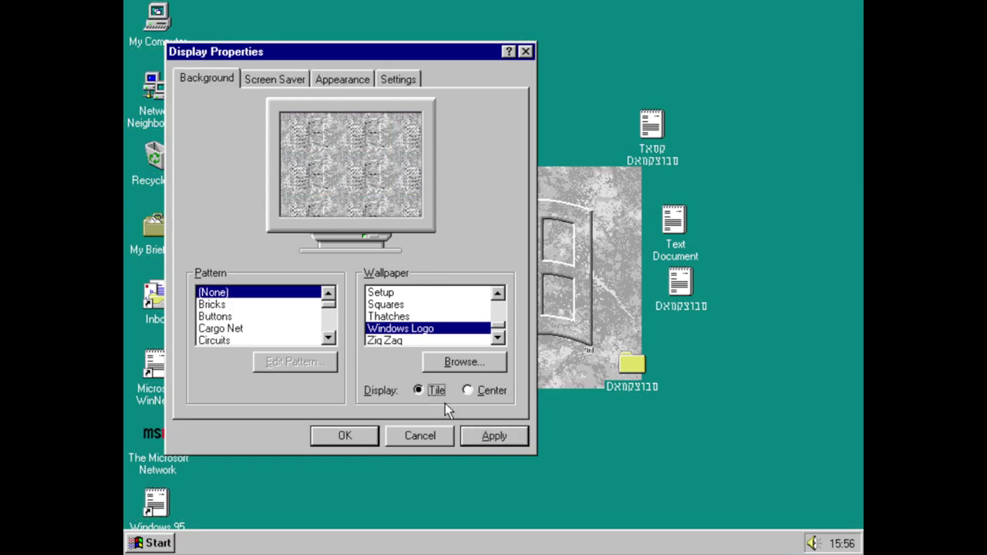
{"action": "left_click", "coordinate": [505, 446]}
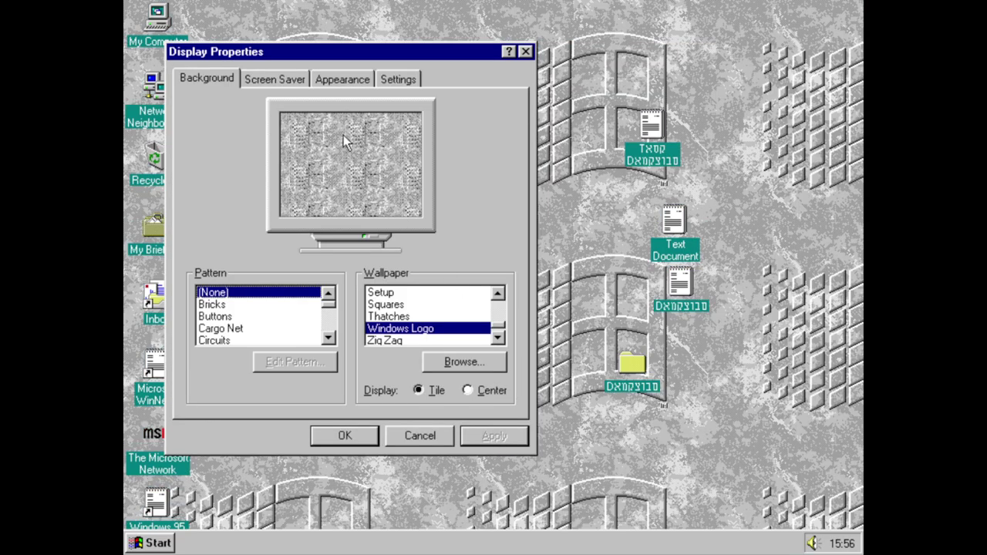
Step: Select the Curves and Colors screen saver and preview it full screen
{"action": "left_click", "coordinate": [267, 77]}
{"action": "left_click", "coordinate": [297, 287]}
{"action": "left_click", "coordinate": [309, 322]}
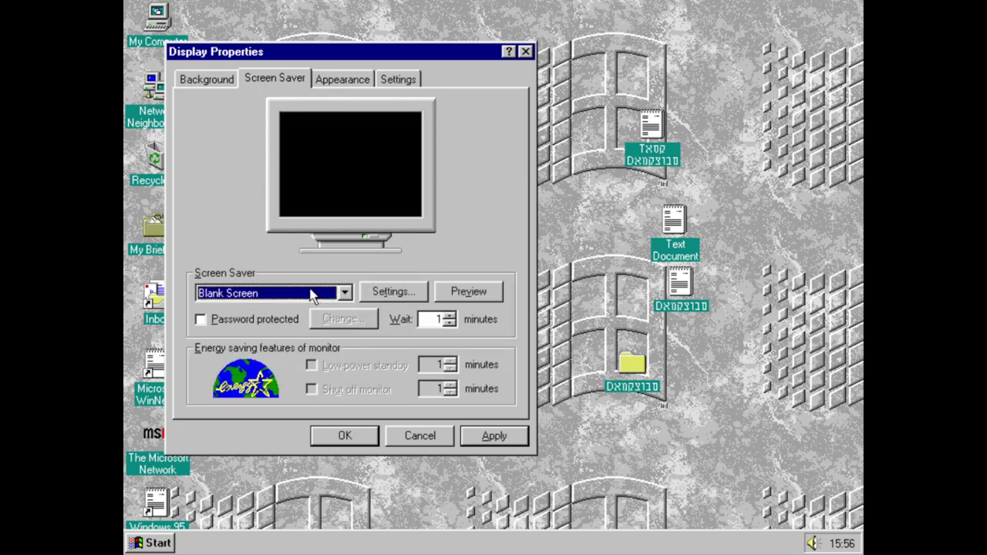
{"action": "key", "text": "Down"}
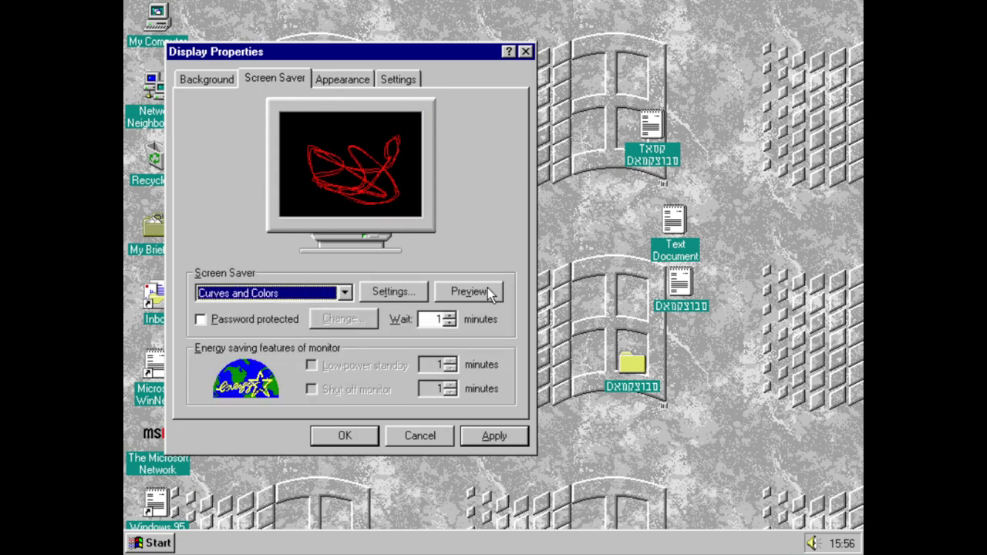
{"action": "left_click", "coordinate": [487, 289]}
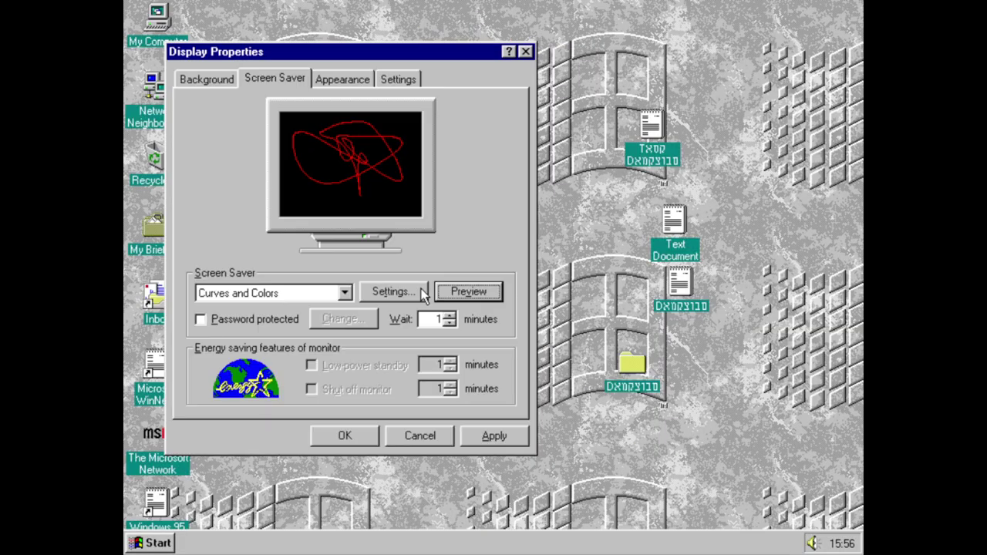
Step: Look through the other screen savers in the list and preview Flying Windows full screen
{"action": "left_click", "coordinate": [345, 294]}
{"action": "left_click", "coordinate": [345, 293]}
{"action": "key", "text": "Down"}
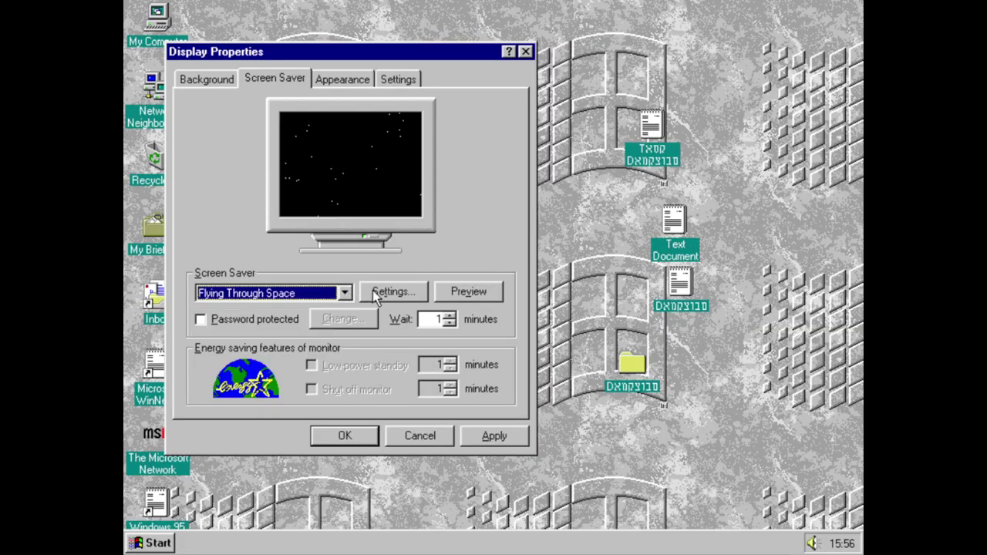
{"action": "key", "text": "Down"}
{"action": "key", "text": "Down"}
{"action": "key", "text": "Down"}
{"action": "key", "text": "Up"}
{"action": "key", "text": "Up"}
{"action": "key", "text": "Down"}
{"action": "key", "text": "Up"}
{"action": "left_click", "coordinate": [468, 292]}
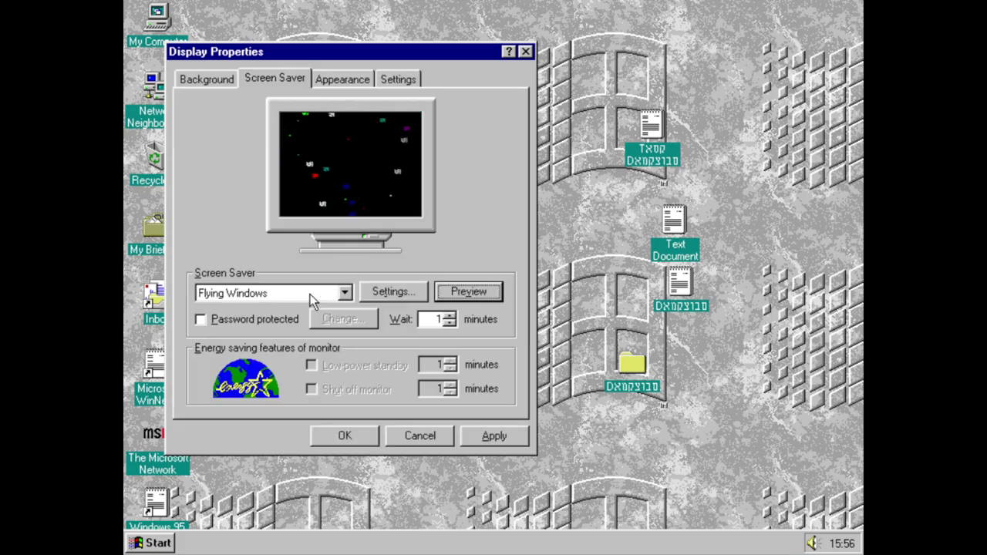
Step: Set the screen saver to (None) and apply the change
{"action": "left_click", "coordinate": [312, 297]}
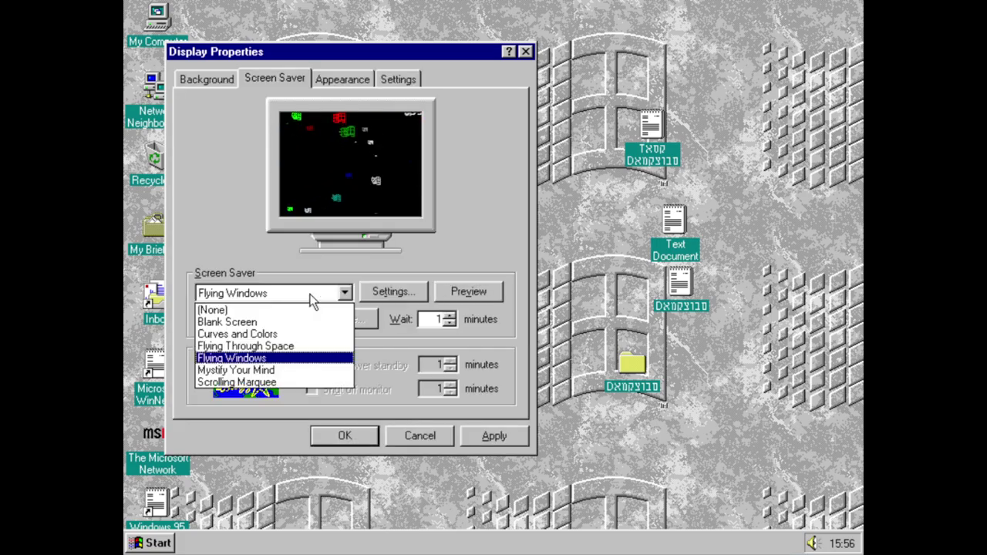
{"action": "left_click", "coordinate": [316, 309]}
{"action": "left_click", "coordinate": [494, 435]}
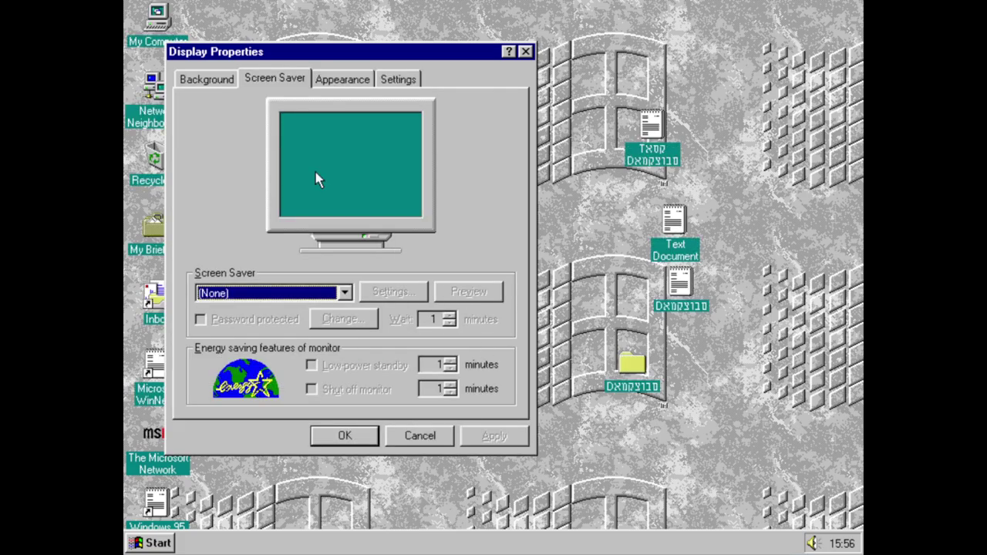
Step: Preview the appearance color schemes from the start of the list through to Windows Standard (large)
{"action": "left_click", "coordinate": [327, 78]}
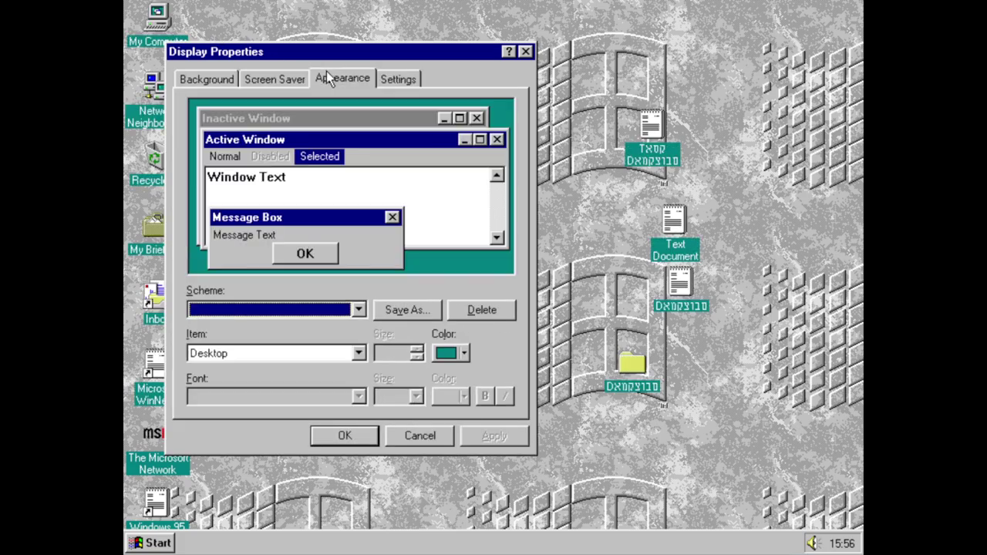
{"action": "left_click", "coordinate": [359, 314]}
{"action": "left_click", "coordinate": [334, 327]}
{"action": "key", "text": "Down"}
{"action": "key", "text": "Down"}
{"action": "key", "text": "Down"}
{"action": "key", "text": "Down"}
{"action": "key", "text": "Down"}
{"action": "key", "text": "Down"}
{"action": "key", "text": "Down"}
{"action": "key", "text": "Down"}
{"action": "key", "text": "Down"}
{"action": "key", "text": "Down"}
{"action": "key", "text": "Down"}
{"action": "key", "text": "Down"}
{"action": "key", "text": "Down"}
{"action": "key", "text": "Down"}
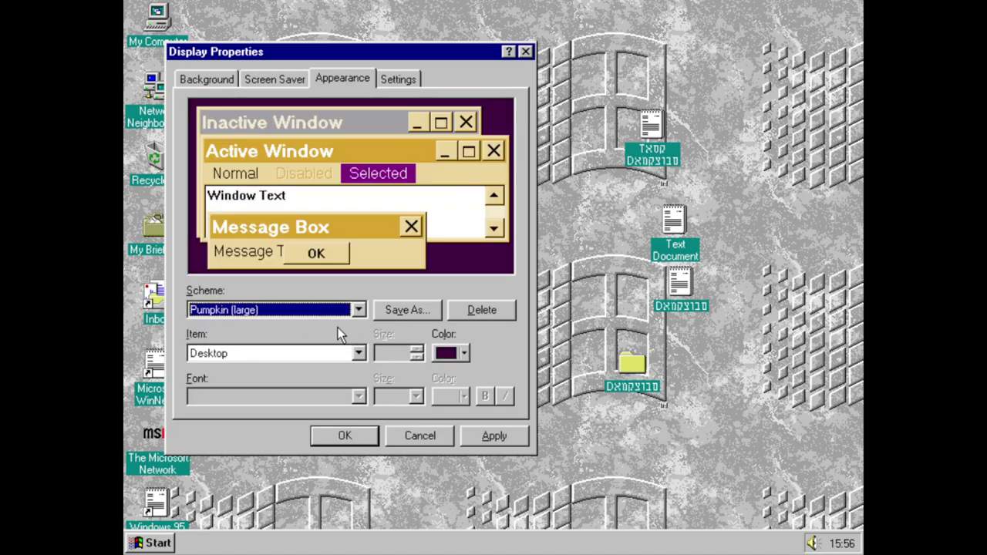
{"action": "key", "text": "Down"}
{"action": "key", "text": "Down"}
{"action": "key", "text": "Down"}
{"action": "key", "text": "Down"}
{"action": "key", "text": "Down"}
{"action": "key", "text": "Down"}
{"action": "key", "text": "Down"}
{"action": "key", "text": "Down"}
{"action": "key", "text": "Down"}
{"action": "key", "text": "Down"}
{"action": "key", "text": "Down"}
{"action": "key", "text": "Down"}
{"action": "key", "text": "Down"}
{"action": "key", "text": "Down"}
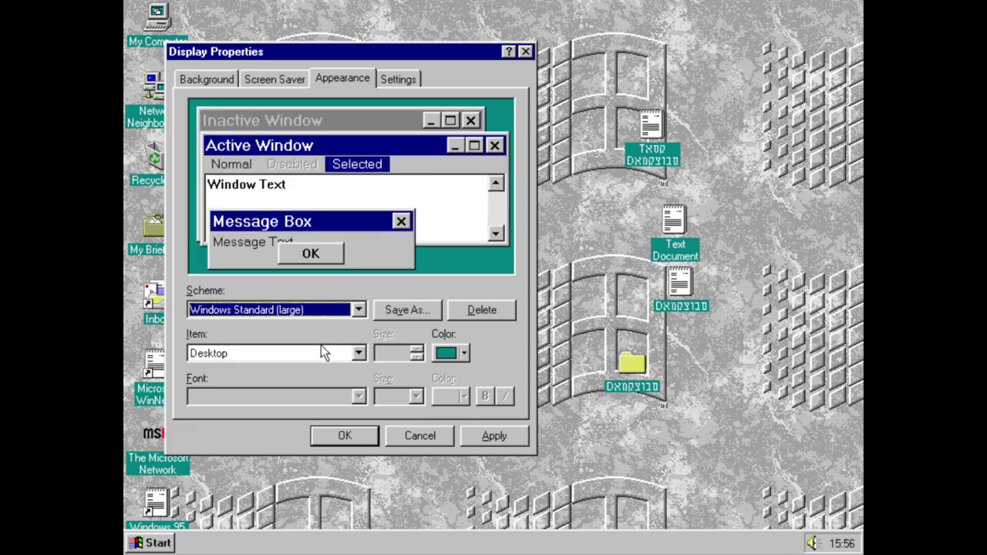
Step: Look through the list of customizable appearance items and close the display properties without saving
{"action": "left_click", "coordinate": [326, 353]}
{"action": "left_click", "coordinate": [323, 359]}
{"action": "left_click", "coordinate": [348, 357]}
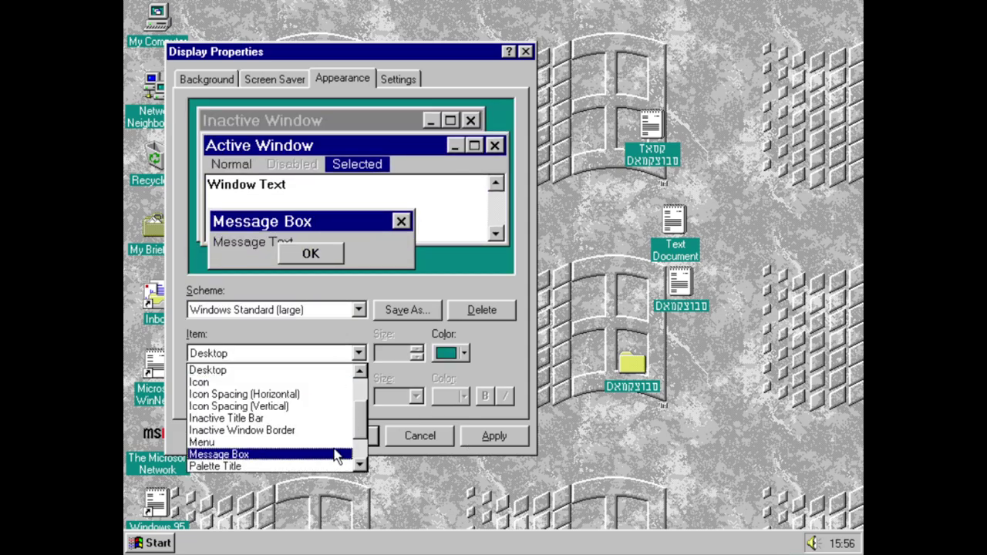
{"action": "left_click", "coordinate": [361, 444]}
{"action": "left_click_drag", "start_coordinate": [369, 447], "coordinate": [473, 458]}
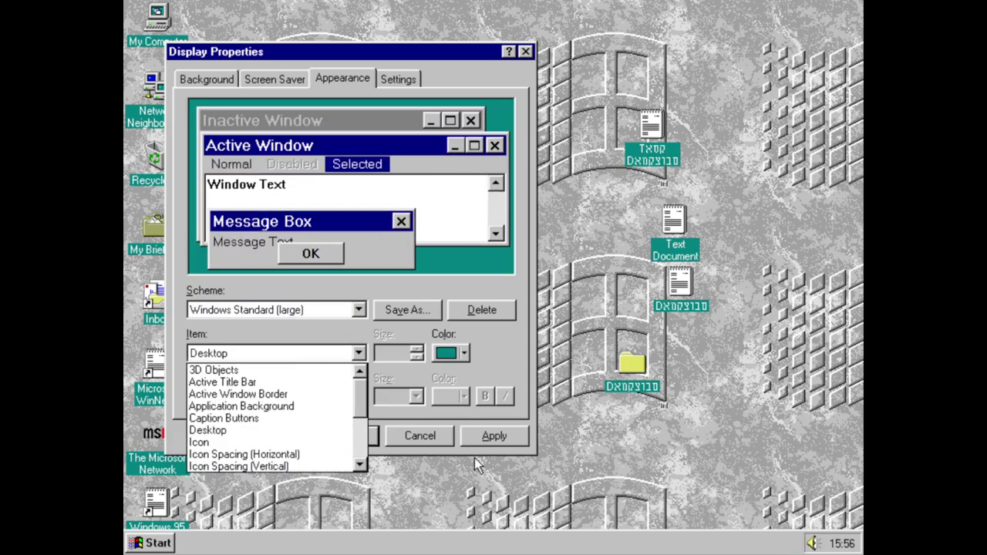
{"action": "left_click", "coordinate": [443, 437]}
Step: Reopen the desktop's display properties at the display settings and check the color palette options
{"action": "right_click", "coordinate": [443, 438]}
{"action": "left_click", "coordinate": [467, 544]}
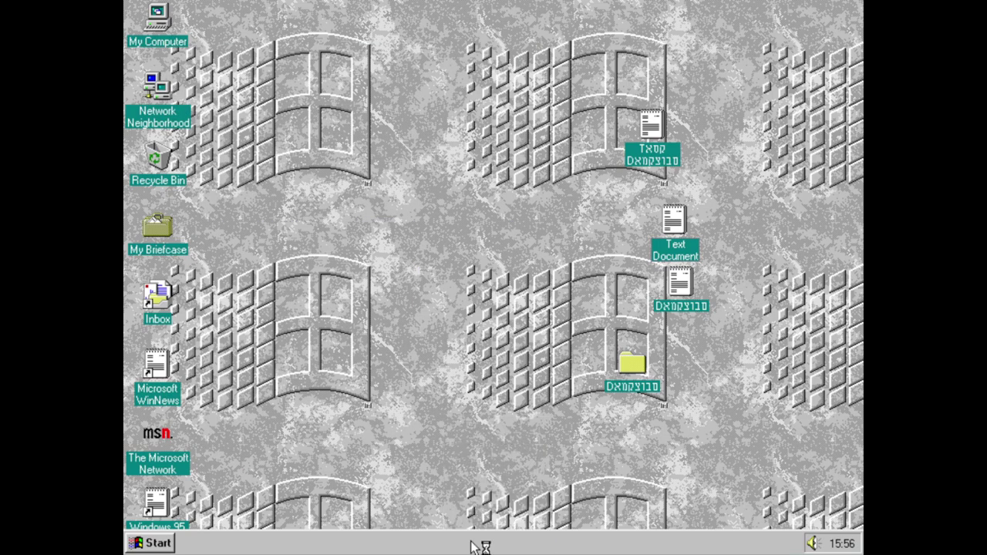
{"action": "left_click", "coordinate": [421, 100]}
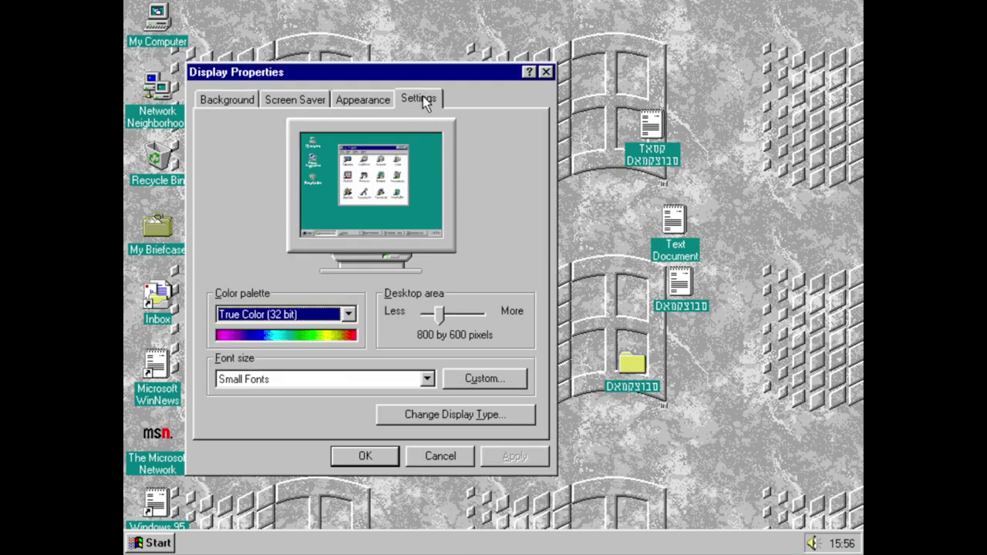
{"action": "left_click", "coordinate": [345, 319]}
{"action": "left_click", "coordinate": [345, 319]}
Step: Look through the font size options, keep Small Fonts, and open the custom font size settings
{"action": "left_click", "coordinate": [426, 379]}
{"action": "left_click", "coordinate": [426, 379]}
{"action": "key", "text": "Down"}
{"action": "key", "text": "Up"}
{"action": "left_click", "coordinate": [460, 384]}
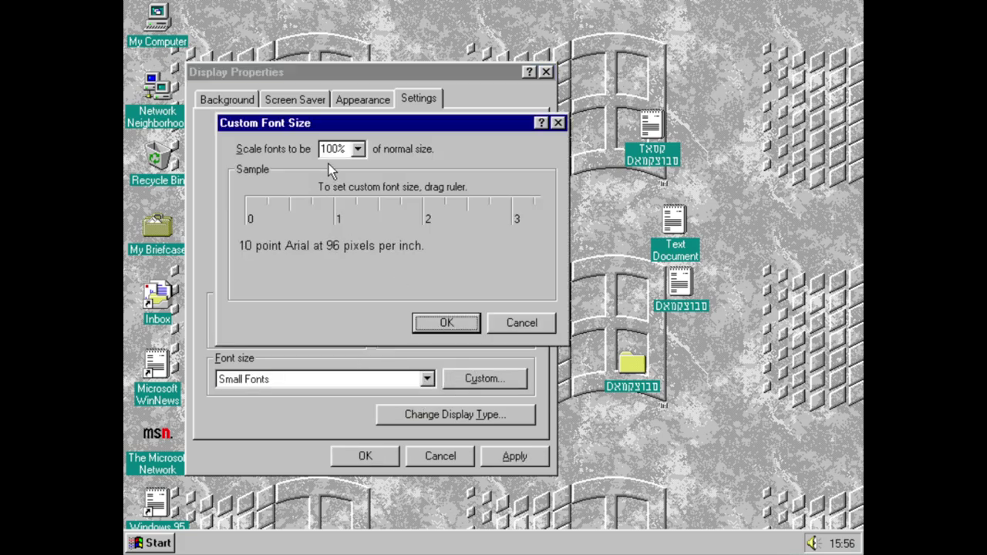
Step: Look through the font scaling percentages and close the custom font size settings
{"action": "left_click", "coordinate": [358, 149]}
{"action": "key", "text": "Up"}
{"action": "left_click", "coordinate": [358, 149]}
{"action": "key", "text": "Down"}
{"action": "key", "text": "Down"}
{"action": "key", "text": "Down"}
{"action": "key", "text": "Down"}
{"action": "key", "text": "Return"}
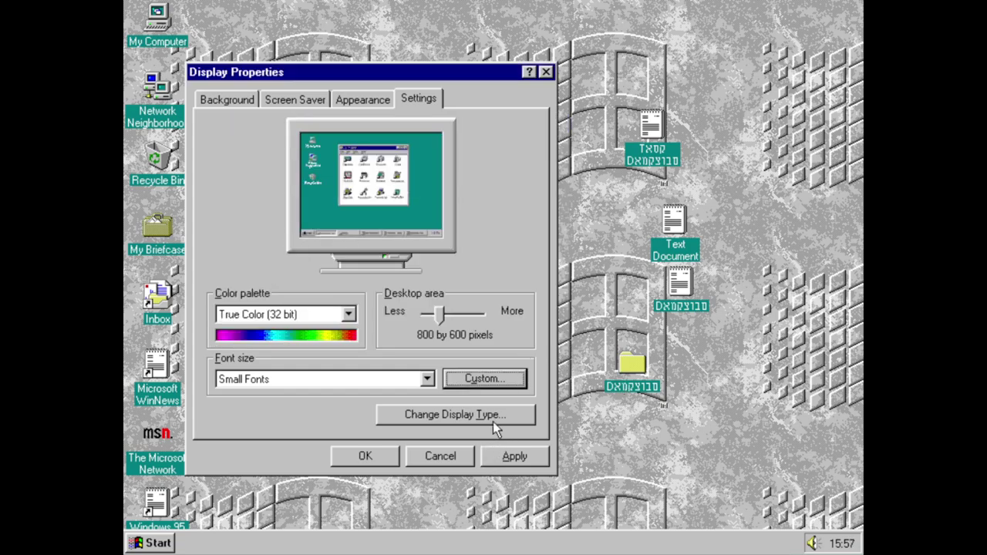
Step: Open the display adapter selection, show all devices, look through the manufacturers and S3 models, and cancel
{"action": "left_click", "coordinate": [494, 422]}
{"action": "left_click", "coordinate": [509, 176]}
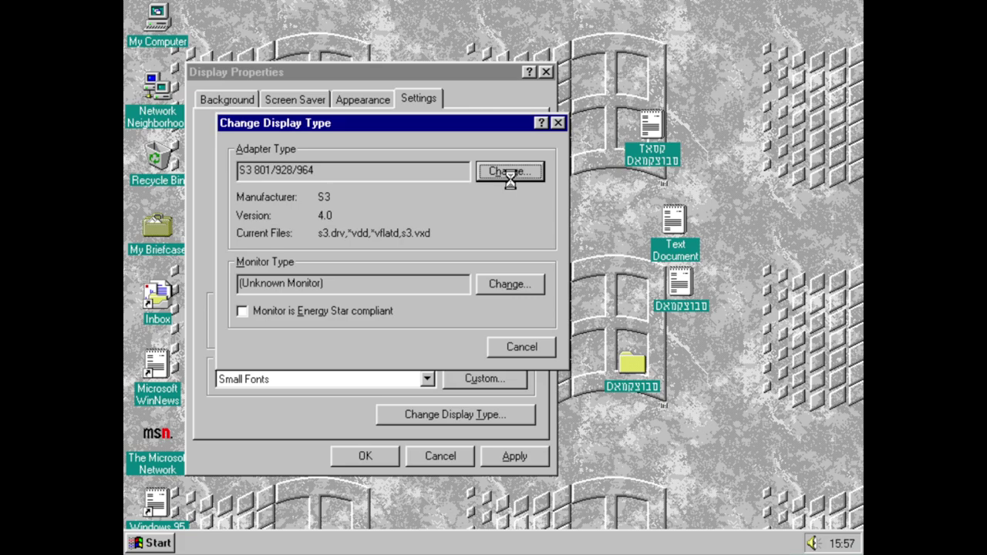
{"action": "left_click", "coordinate": [267, 397]}
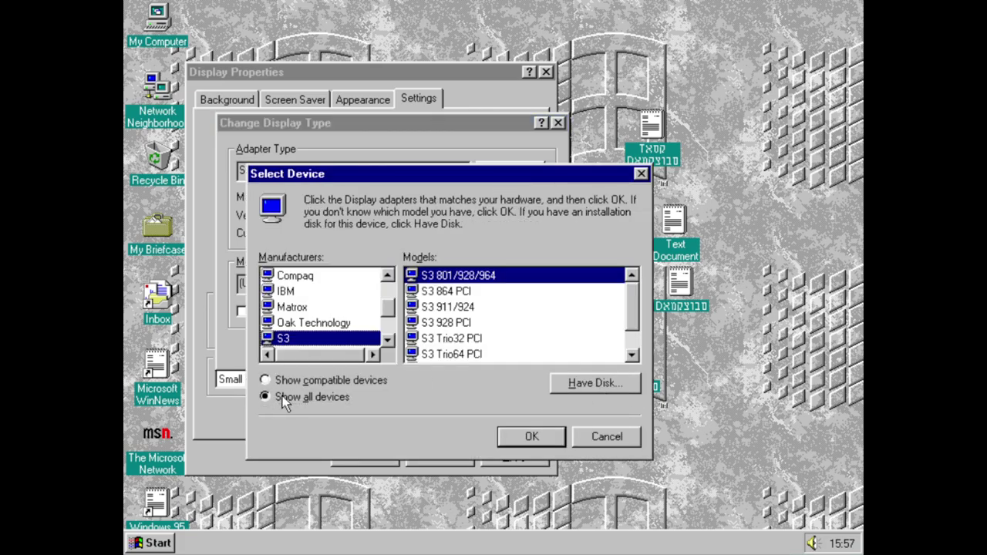
{"action": "left_click_drag", "start_coordinate": [387, 312], "coordinate": [396, 349]}
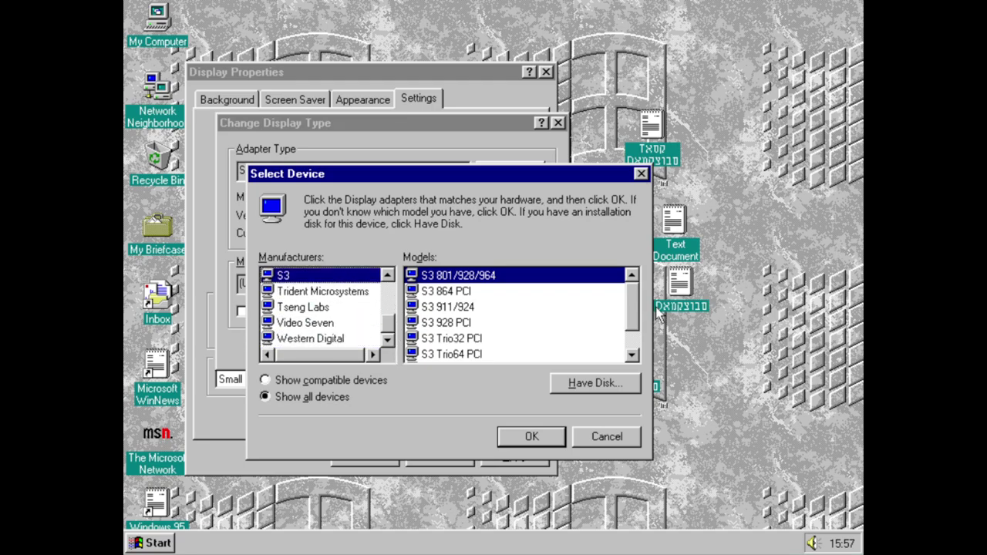
{"action": "left_click_drag", "start_coordinate": [630, 309], "coordinate": [626, 353]}
{"action": "left_click", "coordinate": [609, 436]}
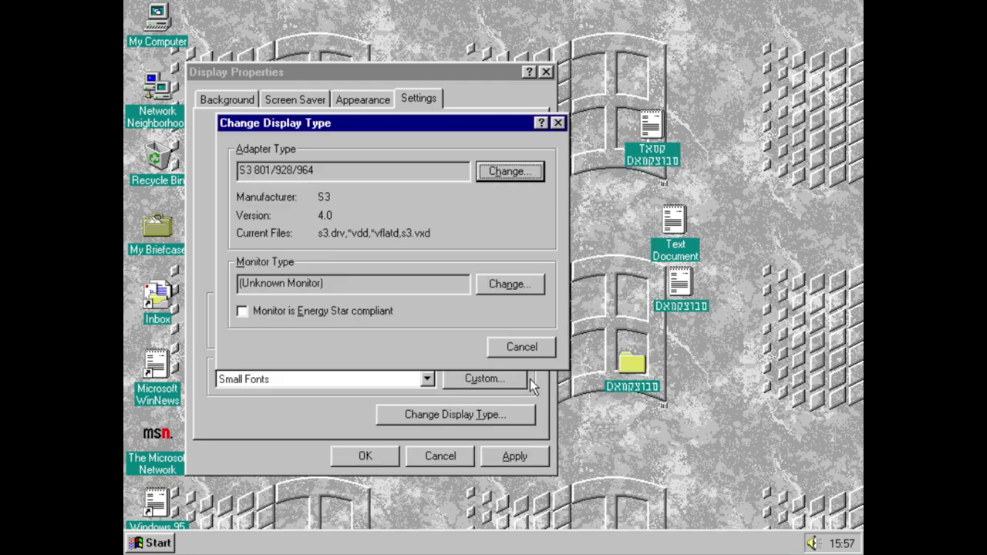
Step: Look through the monitor manufacturers and standard models, and close the display properties without changing anything
{"action": "left_click", "coordinate": [521, 280]}
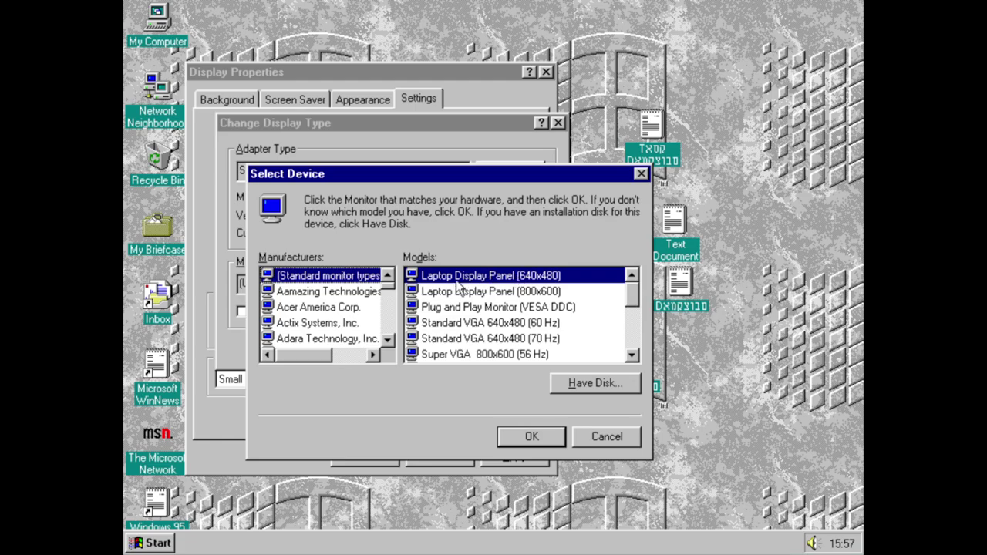
{"action": "left_click_drag", "start_coordinate": [388, 287], "coordinate": [381, 341]}
{"action": "left_click_drag", "start_coordinate": [635, 293], "coordinate": [635, 339]}
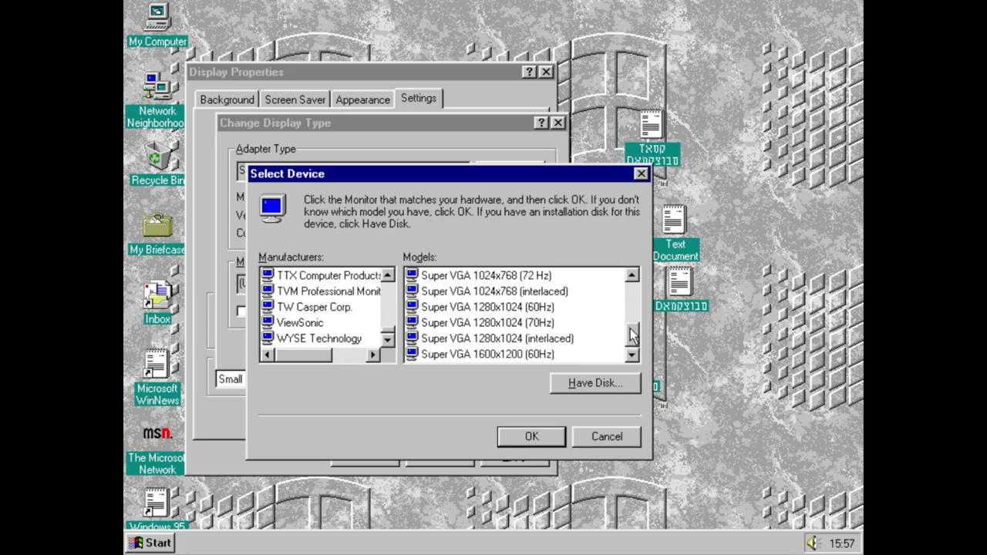
{"action": "left_click", "coordinate": [610, 440]}
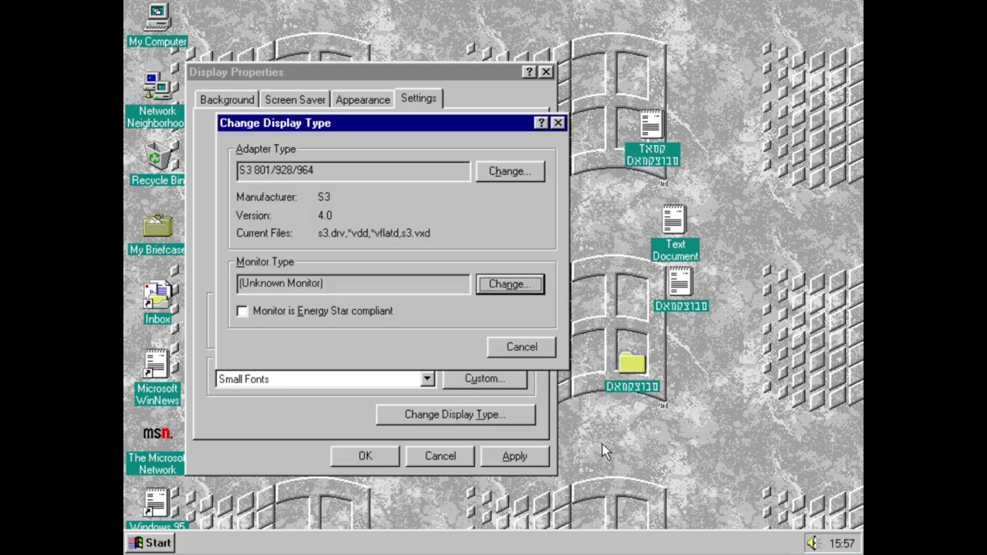
{"action": "left_click", "coordinate": [497, 347]}
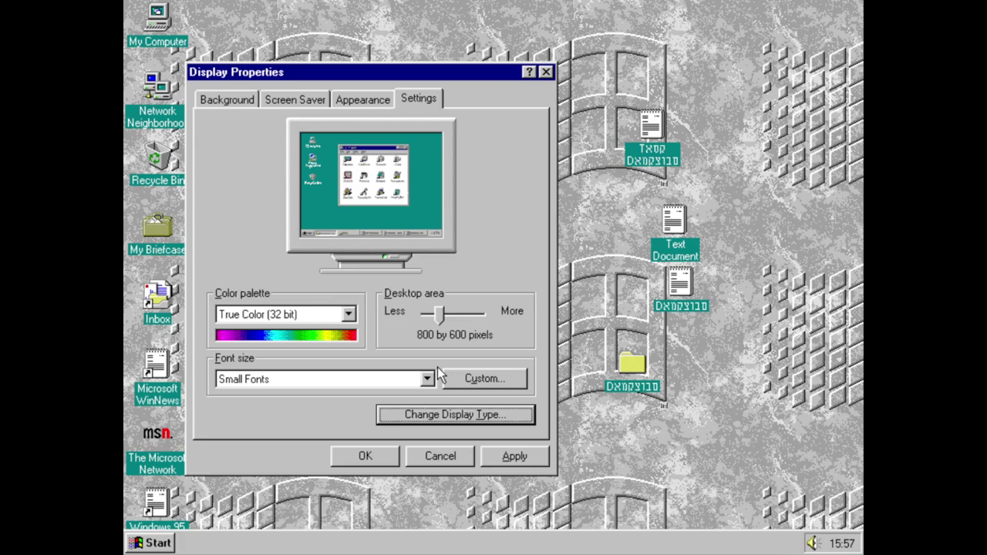
{"action": "left_click", "coordinate": [442, 457]}
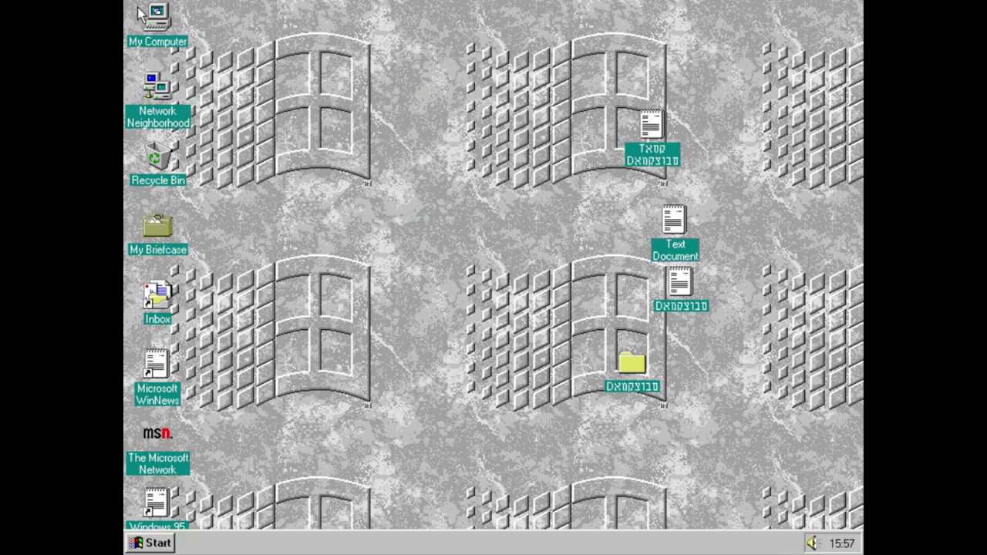
Step: View the general system properties of My Computer and close them
{"action": "right_click", "coordinate": [152, 15]}
{"action": "left_click", "coordinate": [195, 160]}
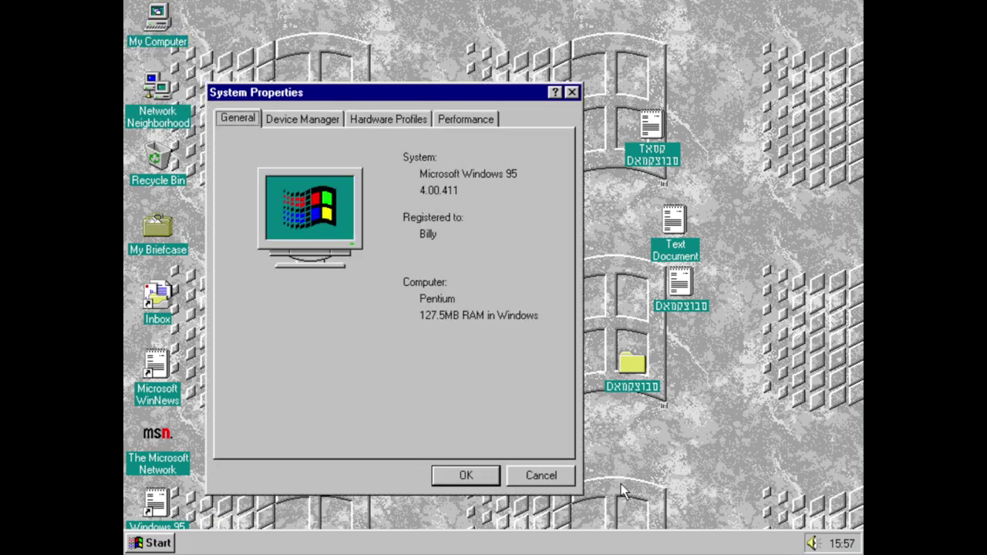
{"action": "left_click", "coordinate": [550, 480]}
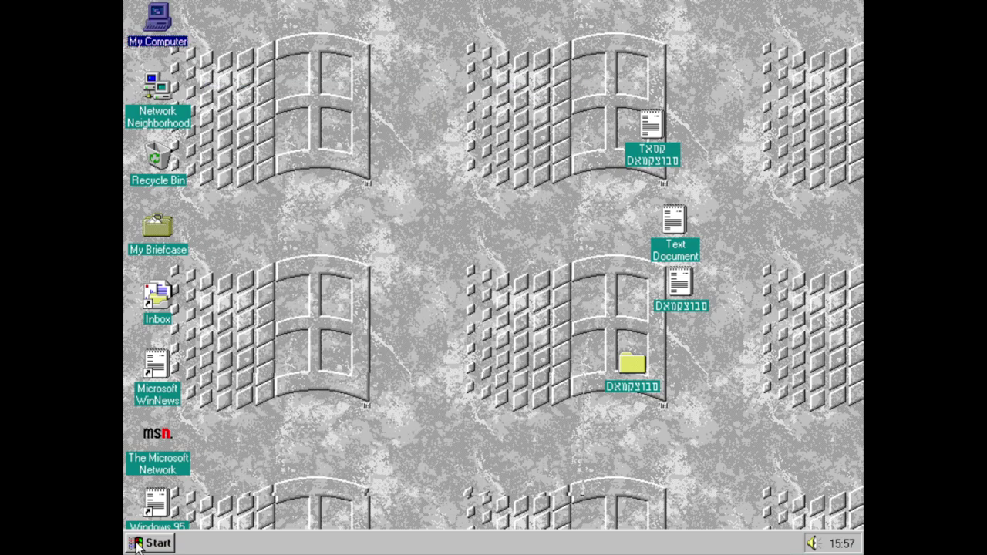
Step: Run winver to view the Windows version information and dismiss it
{"action": "key", "text": "super"}
{"action": "key", "text": "r"}
{"action": "key", "text": "super"}
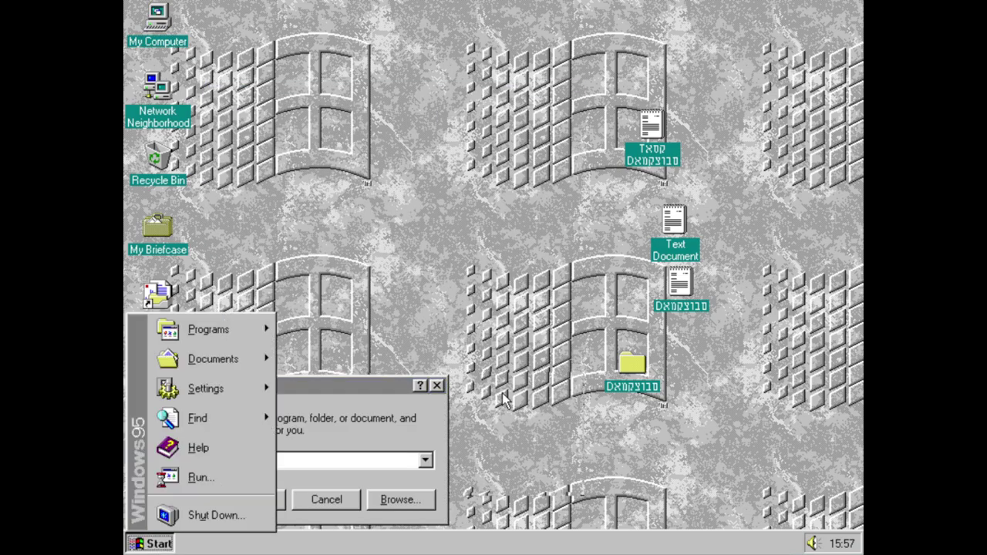
{"action": "left_click", "coordinate": [331, 461]}
{"action": "type", "text": "winver"}
{"action": "key", "text": "Return"}
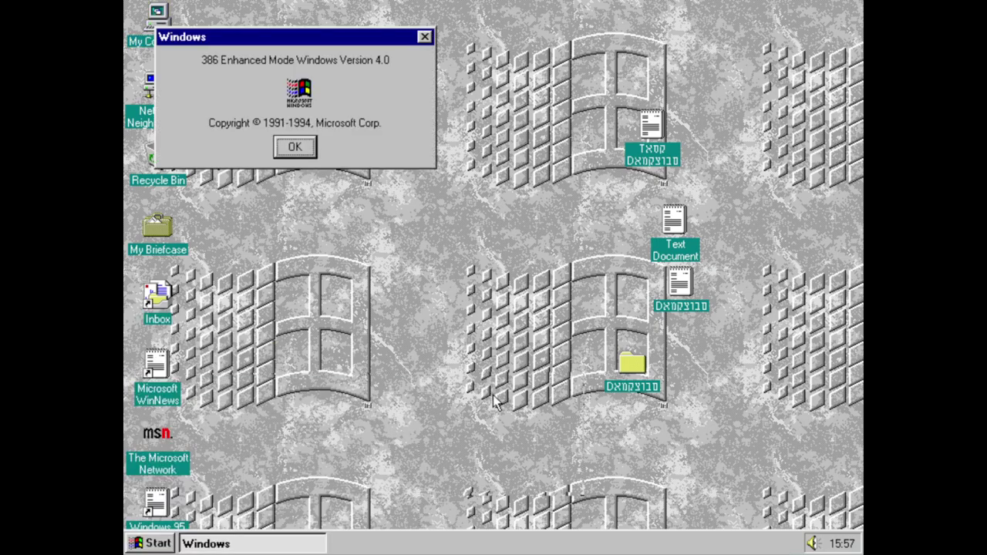
{"action": "key", "text": "Return"}
Step: Open Accessibility Options from the Control Panel and check the StickyKeys settings
{"action": "key", "text": "ctrl+Escape"}
{"action": "mouse_move", "coordinate": [207, 389]}
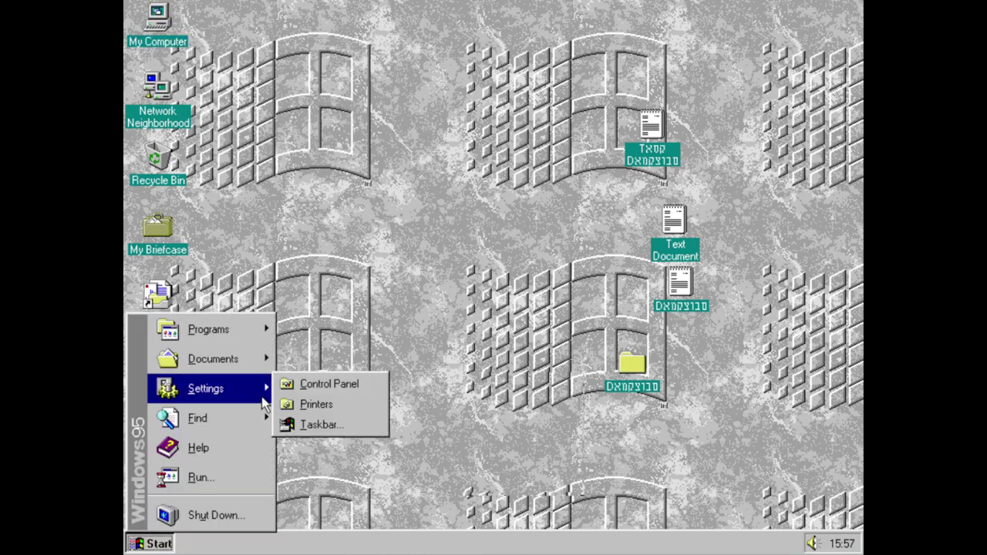
{"action": "left_click", "coordinate": [328, 380]}
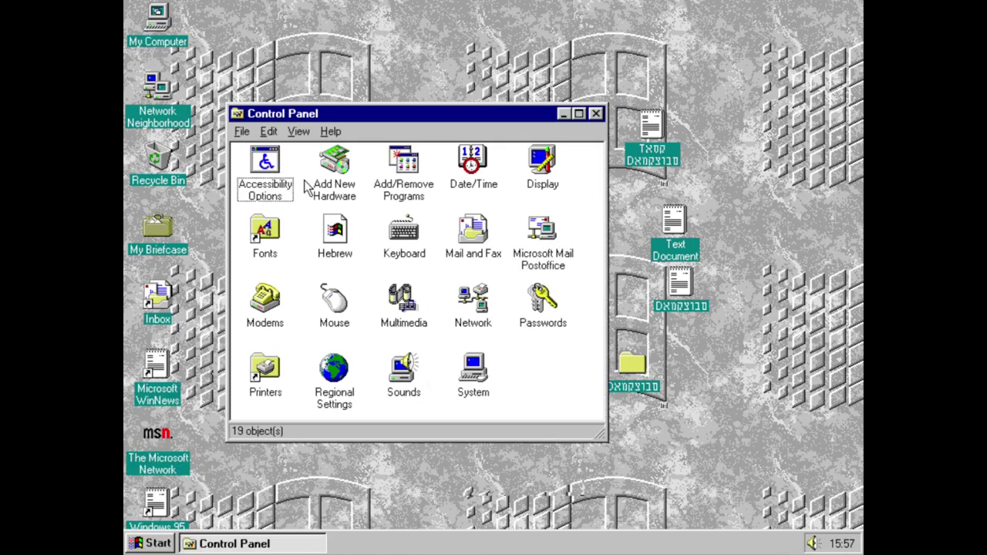
{"action": "left_click", "coordinate": [282, 185]}
{"action": "double_click", "coordinate": [282, 185]}
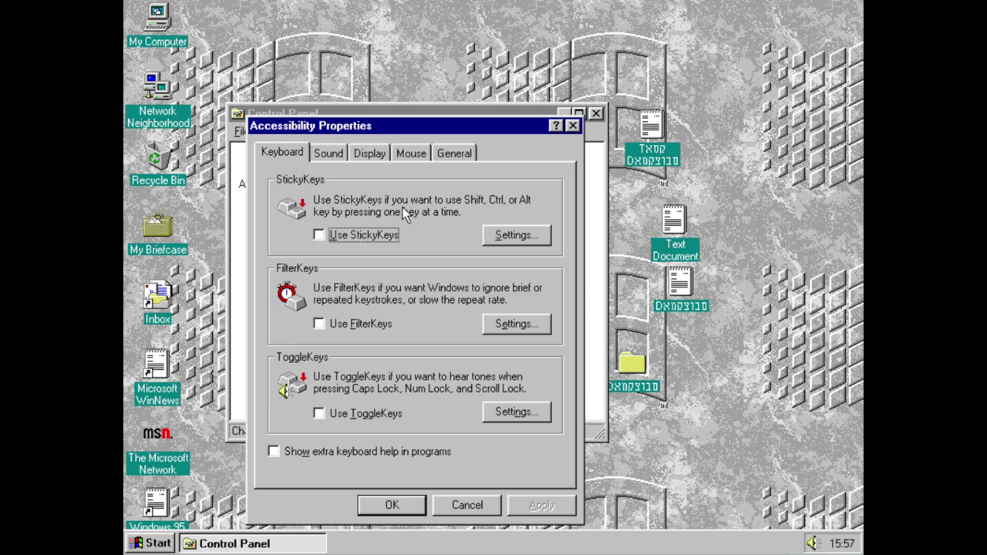
{"action": "left_click", "coordinate": [512, 235]}
{"action": "left_click", "coordinate": [532, 461]}
Step: Try a 2.0-second repeat limit in the FilterKeys settings, discard it, and check the ToggleKeys settings
{"action": "left_click", "coordinate": [515, 325]}
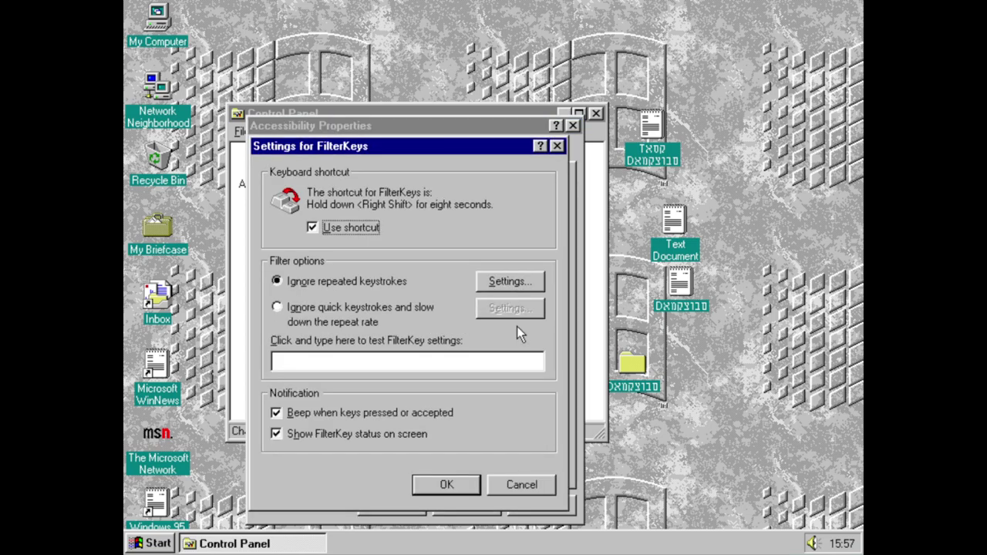
{"action": "left_click", "coordinate": [484, 284]}
{"action": "left_click_drag", "start_coordinate": [400, 230], "coordinate": [543, 233]}
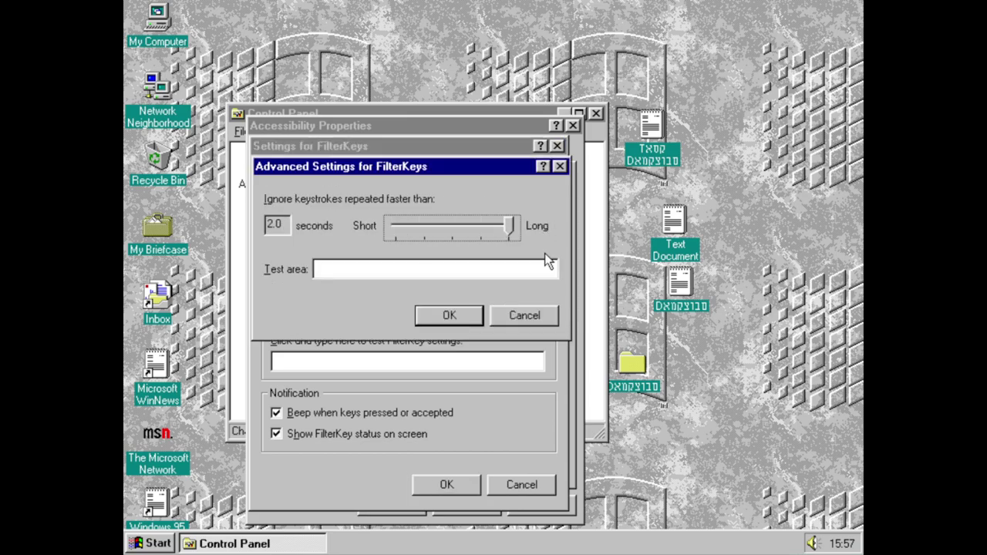
{"action": "key", "text": "Return"}
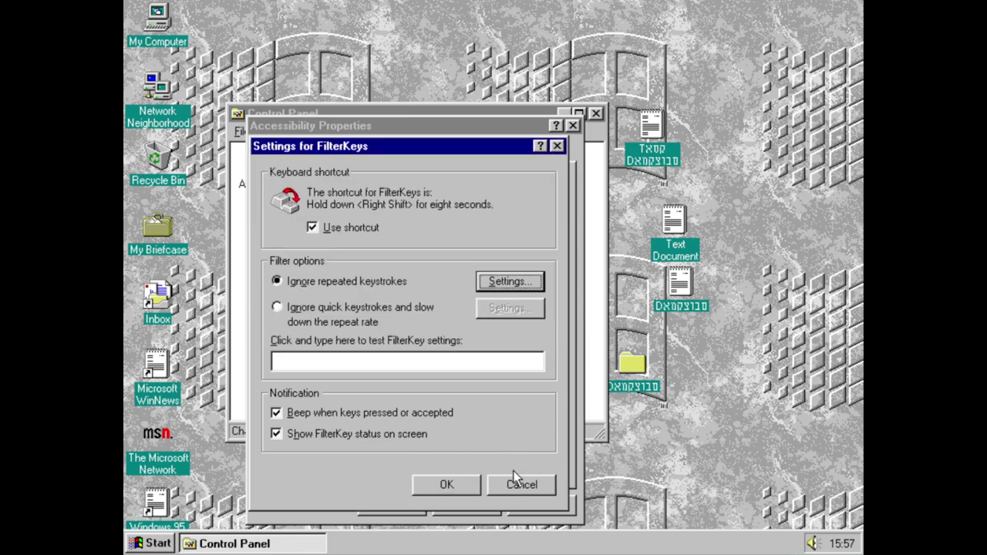
{"action": "left_click", "coordinate": [518, 484]}
{"action": "left_click", "coordinate": [519, 408]}
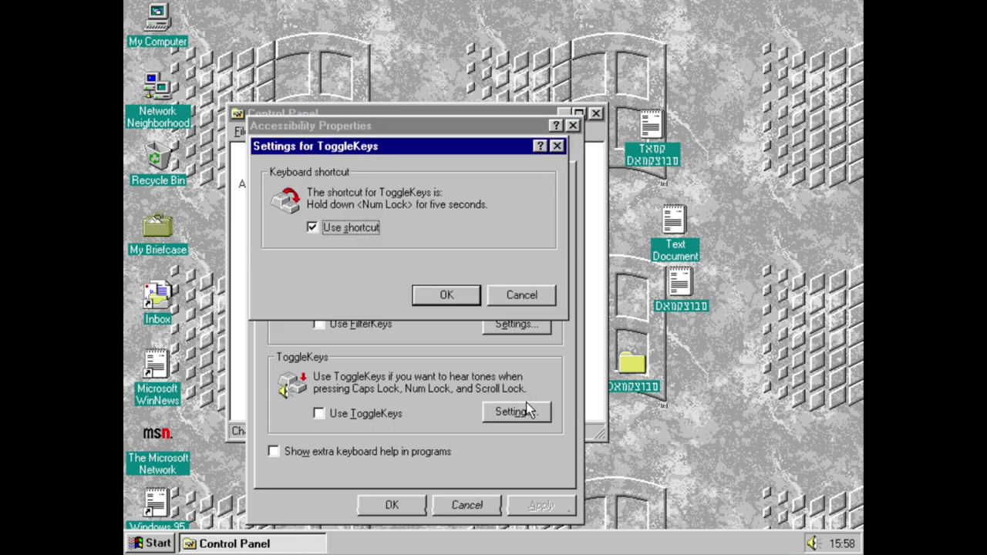
{"action": "left_click", "coordinate": [519, 299]}
Step: Open the SoundSentry settings and look through the warnings for windowed programs, ending on Flash desktop
{"action": "left_click", "coordinate": [340, 154]}
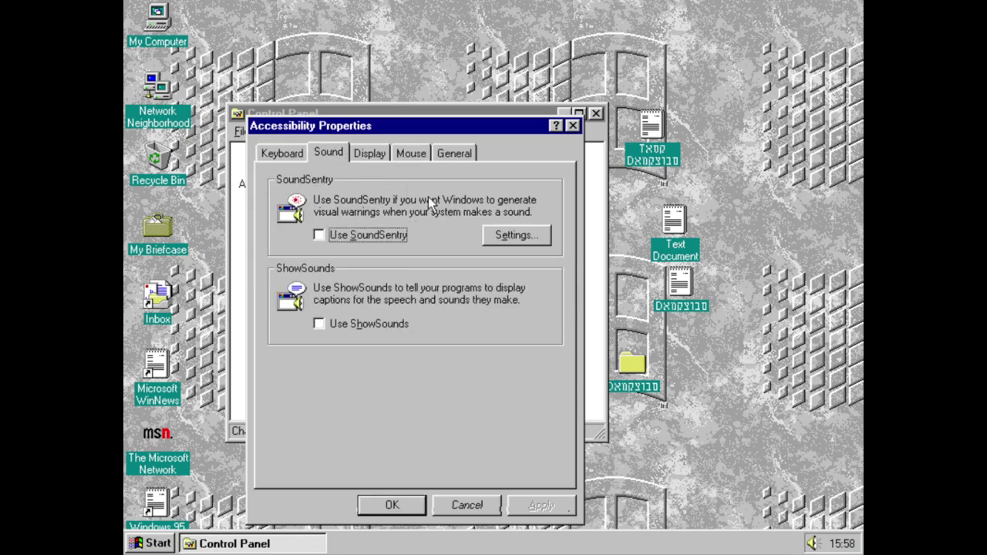
{"action": "left_click", "coordinate": [539, 238]}
{"action": "left_click", "coordinate": [451, 237]}
{"action": "left_click", "coordinate": [451, 238]}
{"action": "key", "text": "Up"}
{"action": "key", "text": "Down"}
{"action": "key", "text": "Down"}
{"action": "key", "text": "Down"}
Step: Try the SoundSentry warnings for full screen text programs, ending on Flash display
{"action": "left_click", "coordinate": [408, 283]}
{"action": "key", "text": "Up"}
{"action": "key", "text": "Up"}
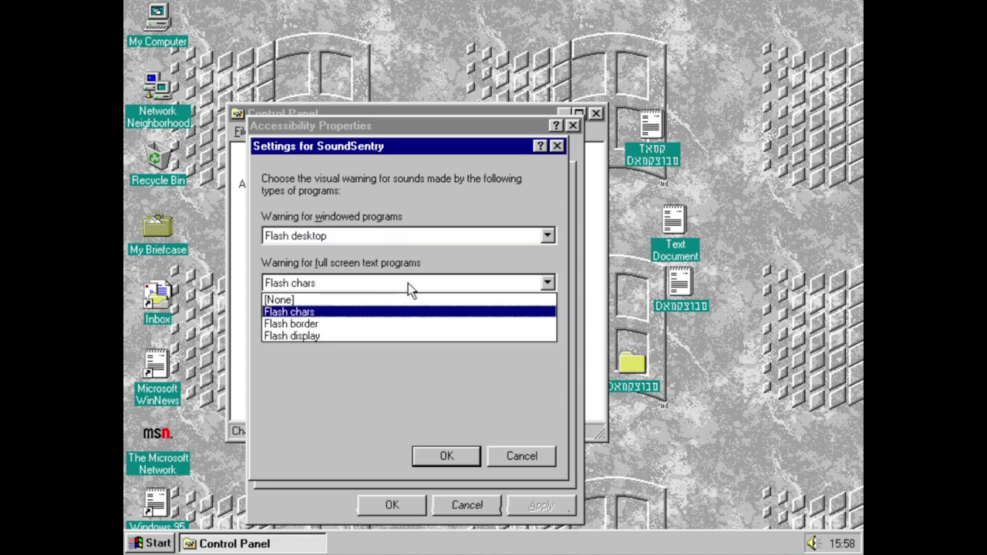
{"action": "key", "text": "Down"}
{"action": "key", "text": "Down"}
{"action": "key", "text": "Down"}
{"action": "left_click", "coordinate": [408, 283]}
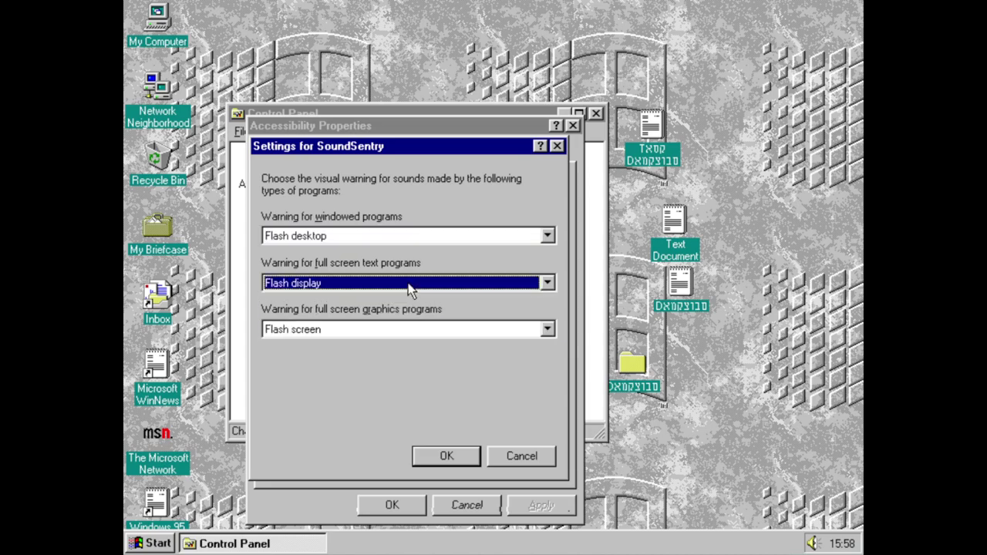
Step: Check the warnings for full screen graphics programs, keep Flash screen, and cancel the SoundSentry settings
{"action": "left_click", "coordinate": [401, 328]}
{"action": "key", "text": "Up"}
{"action": "key", "text": "Down"}
{"action": "left_click", "coordinate": [514, 456]}
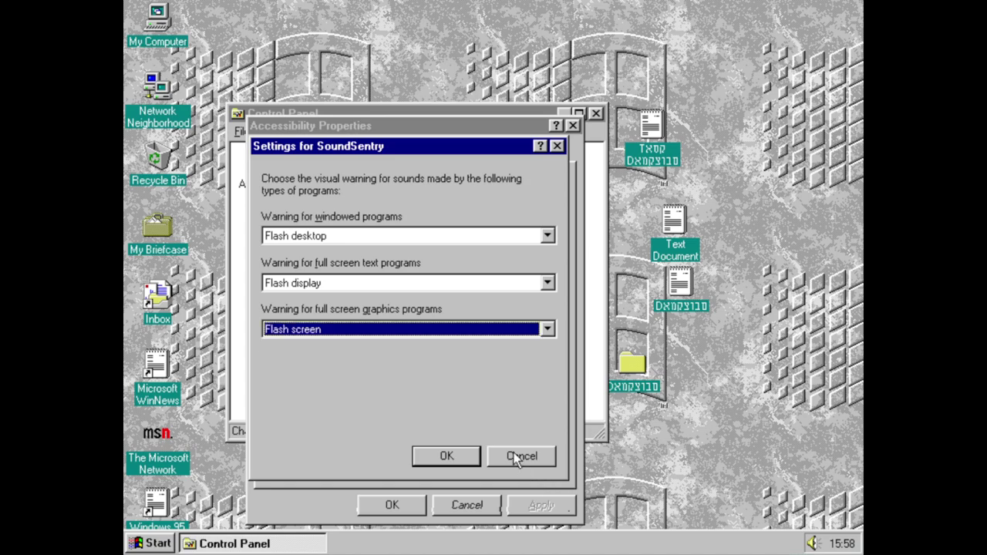
{"action": "left_click", "coordinate": [514, 457]}
Step: Look through the custom color schemes in the High Contrast settings and cancel
{"action": "left_click", "coordinate": [369, 153]}
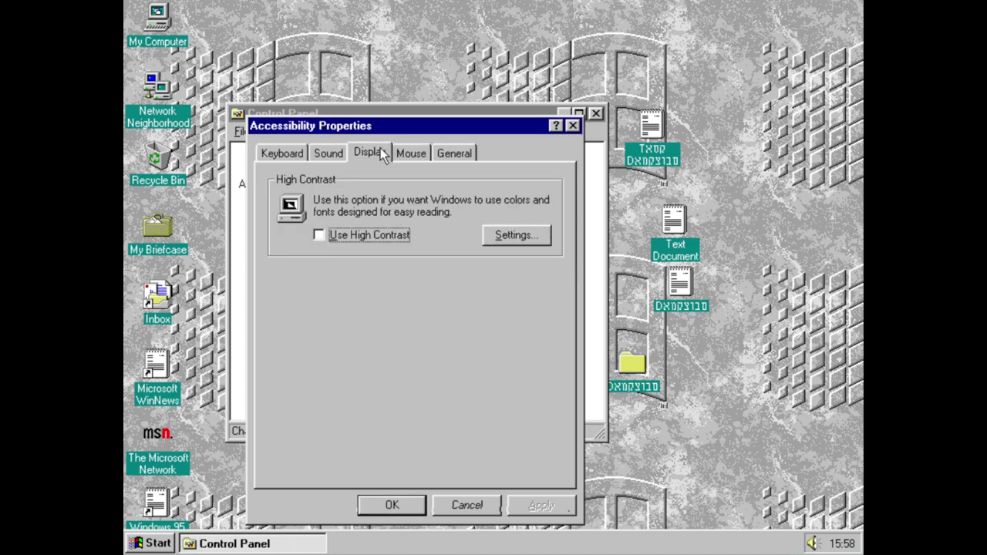
{"action": "left_click", "coordinate": [517, 235]}
{"action": "left_click", "coordinate": [502, 348]}
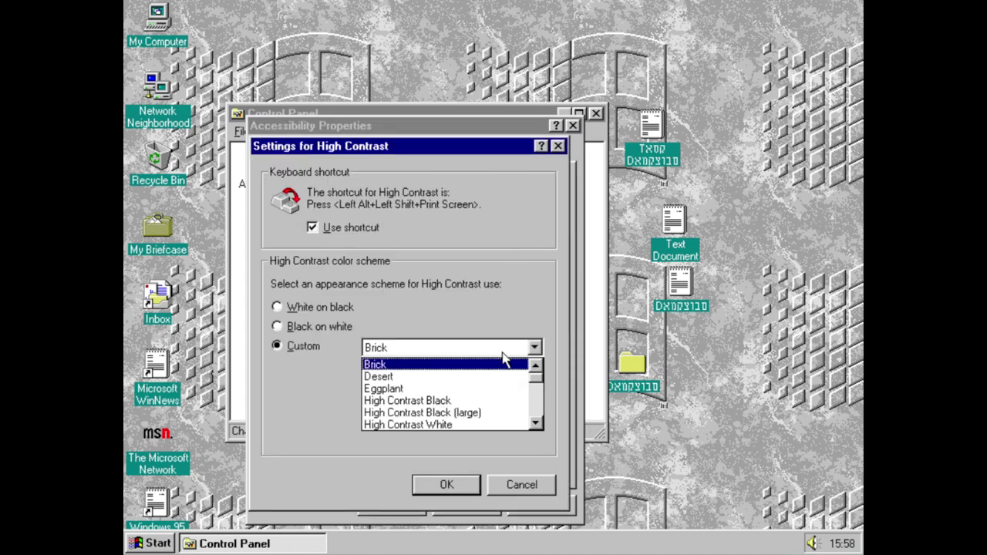
{"action": "left_click_drag", "start_coordinate": [536, 372], "coordinate": [545, 448]}
{"action": "left_click", "coordinate": [545, 485]}
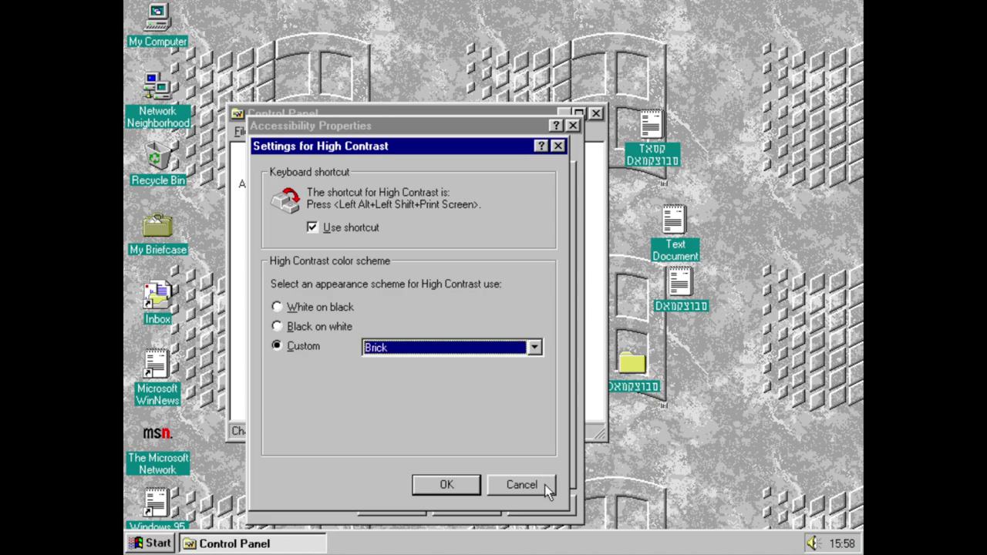
{"action": "left_click", "coordinate": [544, 484]}
Step: View the MouseKeys shortcut and pointer speed settings and cancel
{"action": "left_click", "coordinate": [421, 158]}
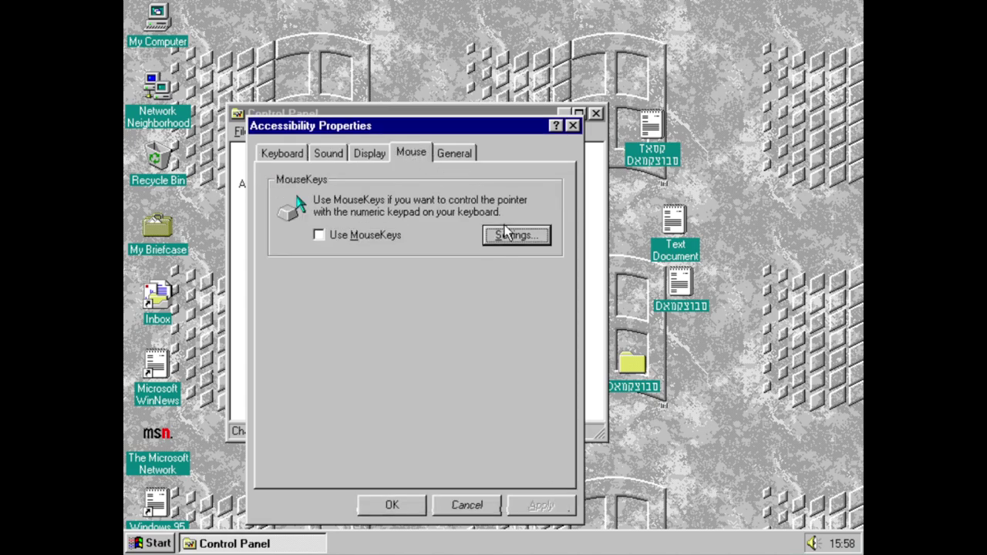
{"action": "left_click", "coordinate": [517, 237]}
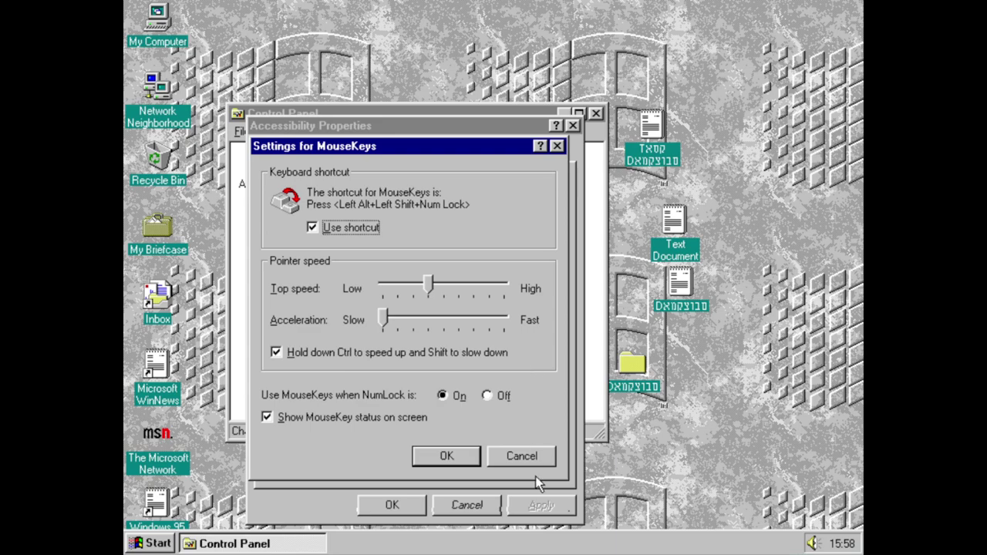
{"action": "left_click", "coordinate": [517, 463]}
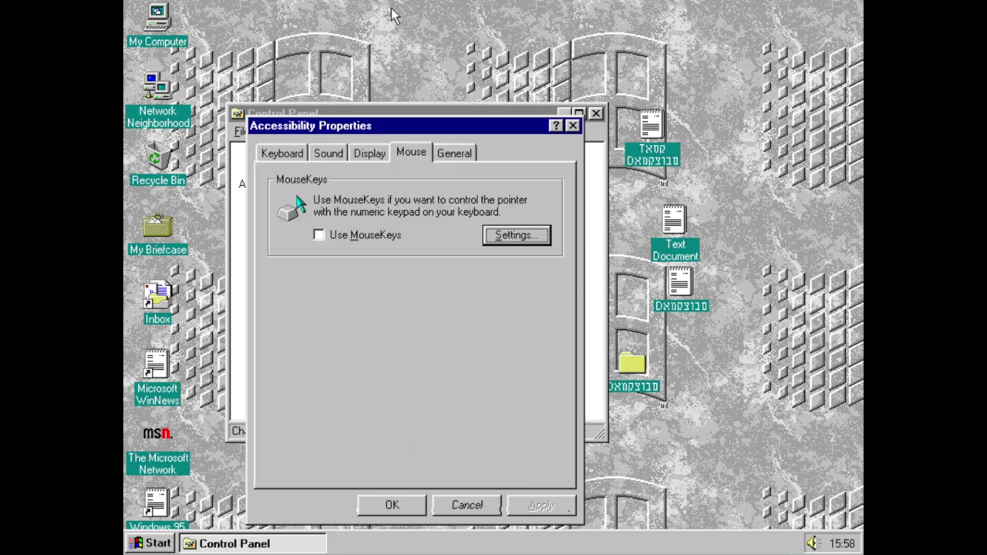
Step: Look through the idle times for turning off accessibility features, down to 30 minutes
{"action": "left_click", "coordinate": [443, 155]}
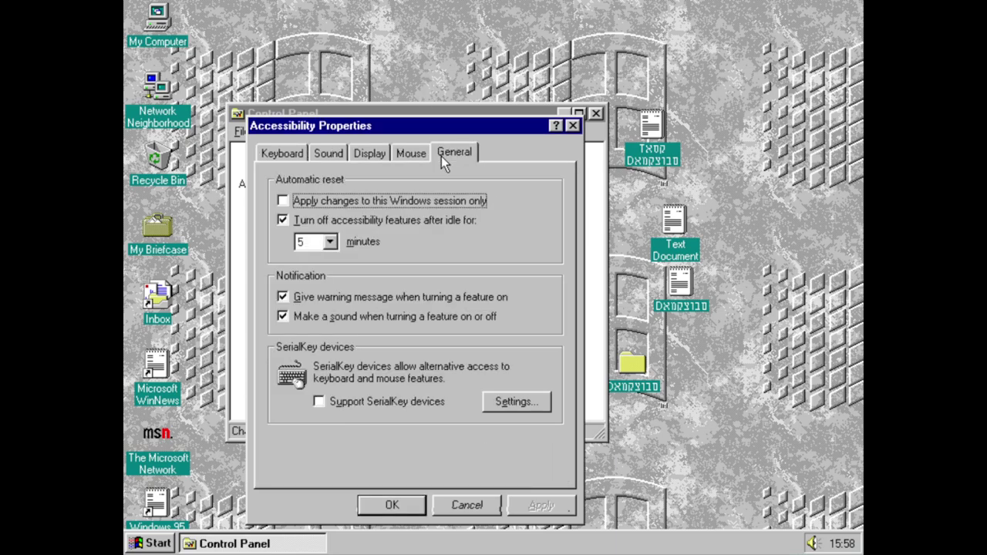
{"action": "left_click", "coordinate": [313, 242]}
{"action": "left_click", "coordinate": [330, 258]}
{"action": "left_click", "coordinate": [329, 243]}
{"action": "left_click", "coordinate": [332, 283]}
{"action": "left_click", "coordinate": [331, 283]}
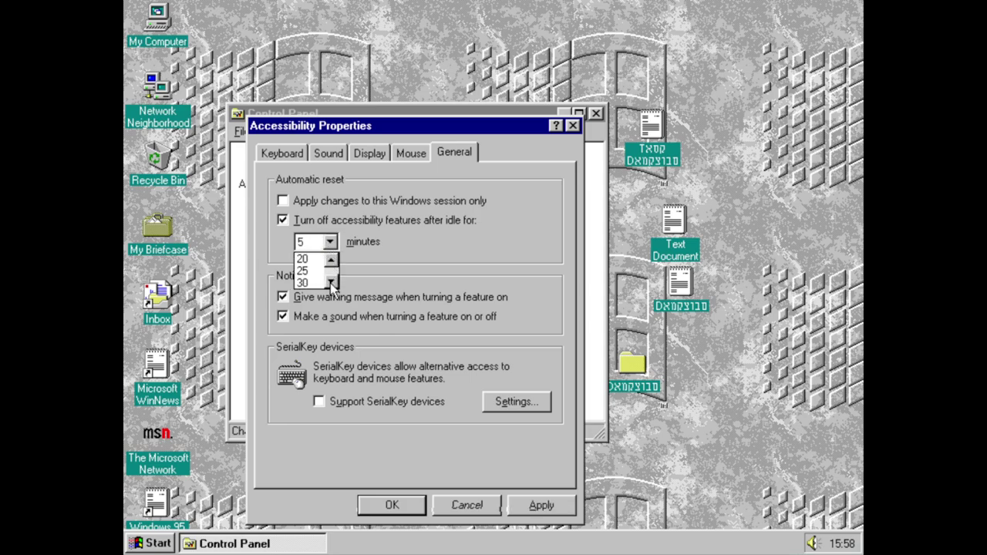
Step: Look through the serial port and baud rate choices for SerialKey devices, and cancel the accessibility settings
{"action": "left_click", "coordinate": [509, 401]}
{"action": "left_click", "coordinate": [509, 401]}
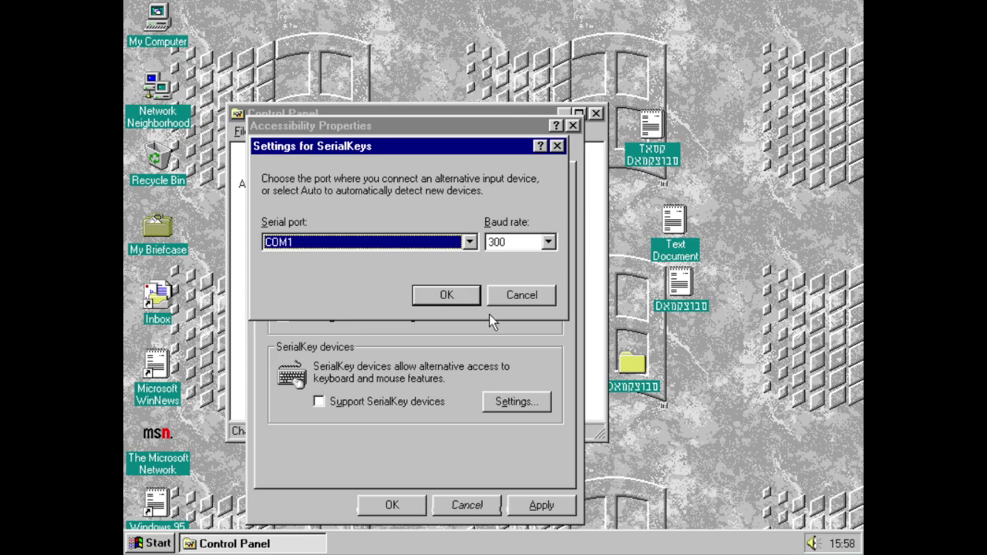
{"action": "left_click", "coordinate": [470, 241]}
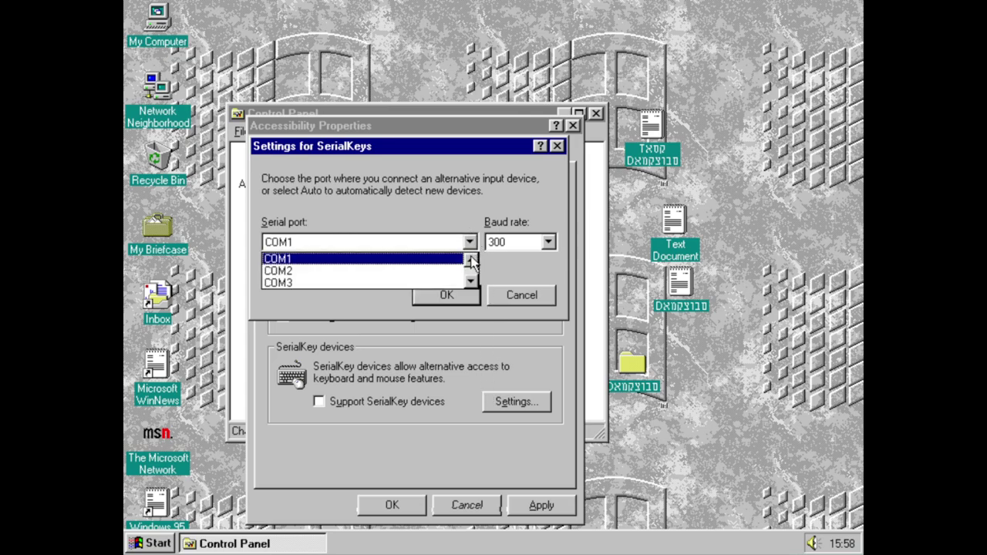
{"action": "left_click", "coordinate": [472, 283]}
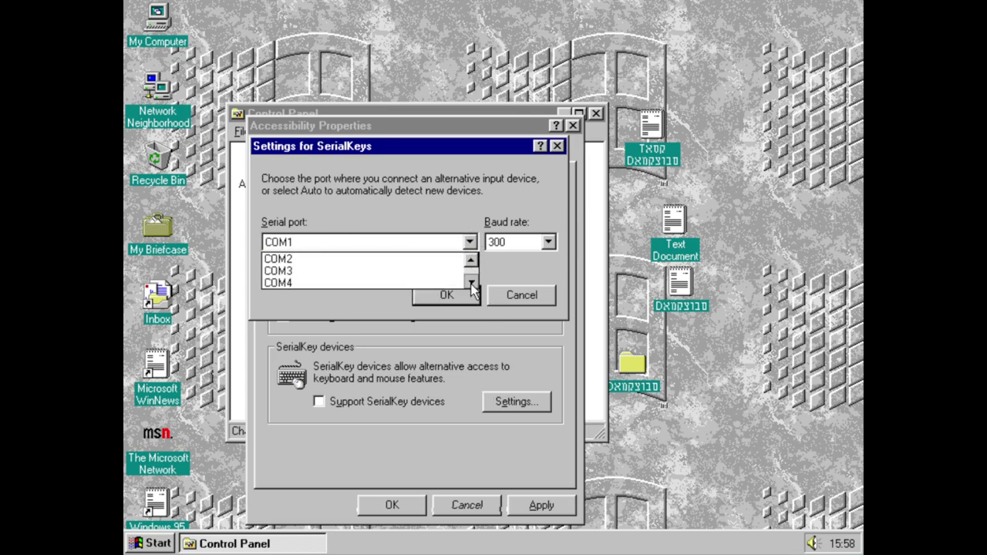
{"action": "left_click", "coordinate": [549, 242]}
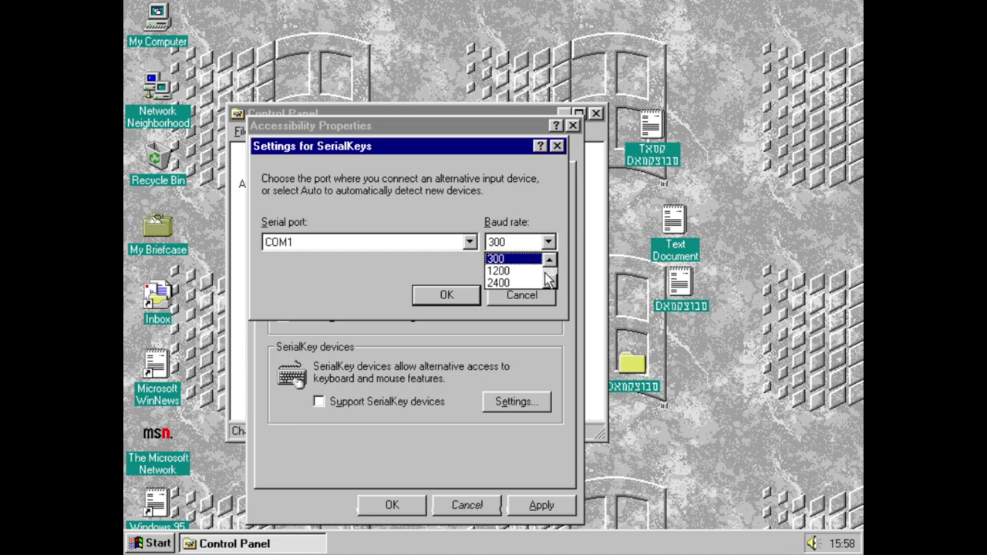
{"action": "left_click", "coordinate": [546, 274]}
{"action": "left_click", "coordinate": [544, 276]}
{"action": "left_click", "coordinate": [526, 302]}
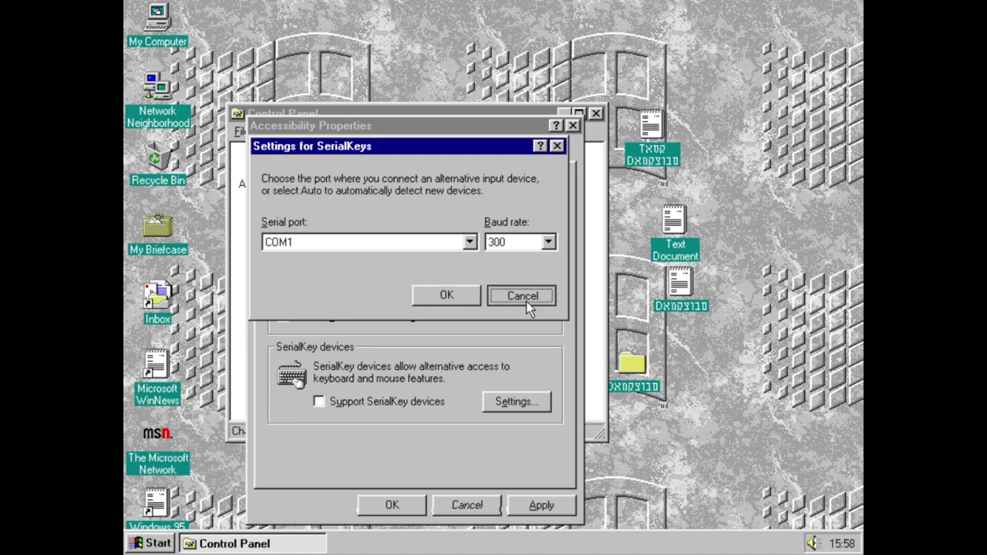
{"action": "left_click", "coordinate": [526, 302]}
{"action": "left_click", "coordinate": [486, 509]}
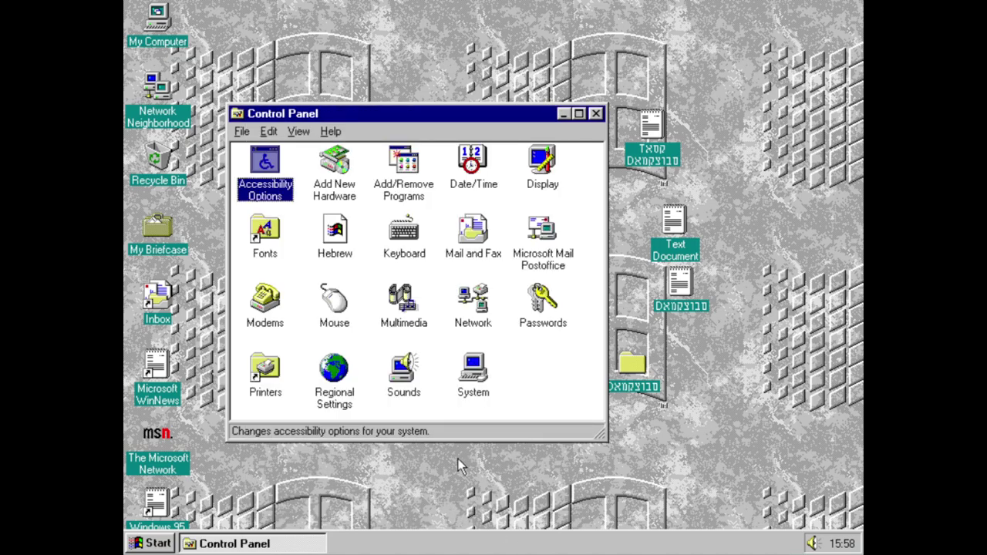
Step: Look through the hardware types and the MKEPanasonic and Sony Corp. CD-ROM controllers for adding new hardware, and cancel the wizard
{"action": "double_click", "coordinate": [318, 174]}
{"action": "left_click", "coordinate": [398, 276]}
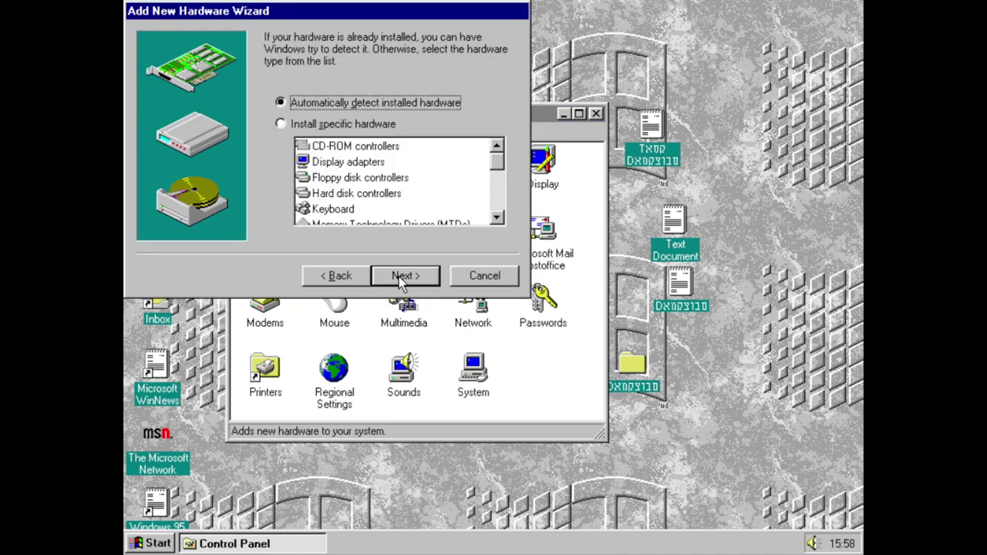
{"action": "scroll", "coordinate": [495, 173], "scroll_direction": "down", "scroll_amount": 4}
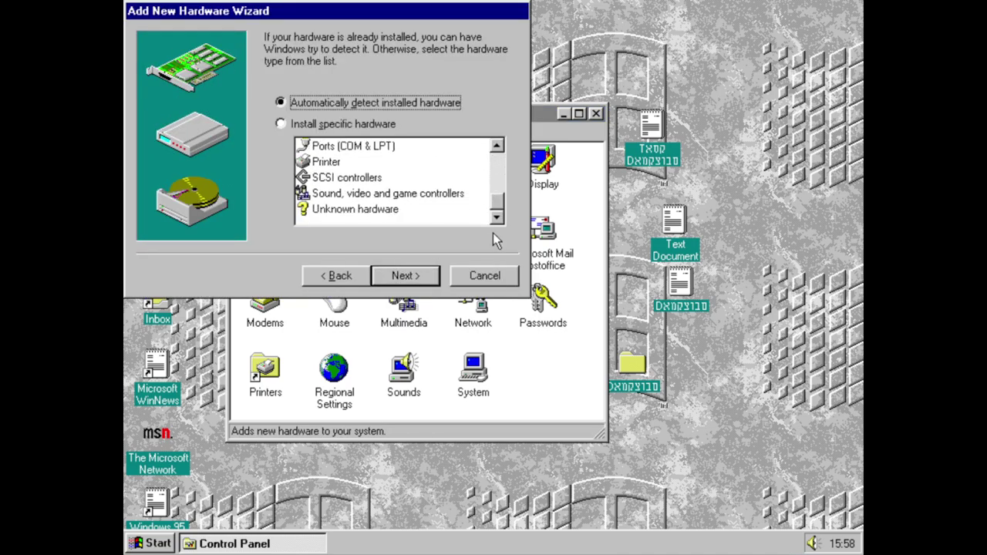
{"action": "left_click", "coordinate": [296, 124]}
{"action": "left_click", "coordinate": [398, 276]}
{"action": "left_click_drag", "start_coordinate": [456, 276], "coordinate": [327, 179]}
{"action": "left_click", "coordinate": [243, 135]}
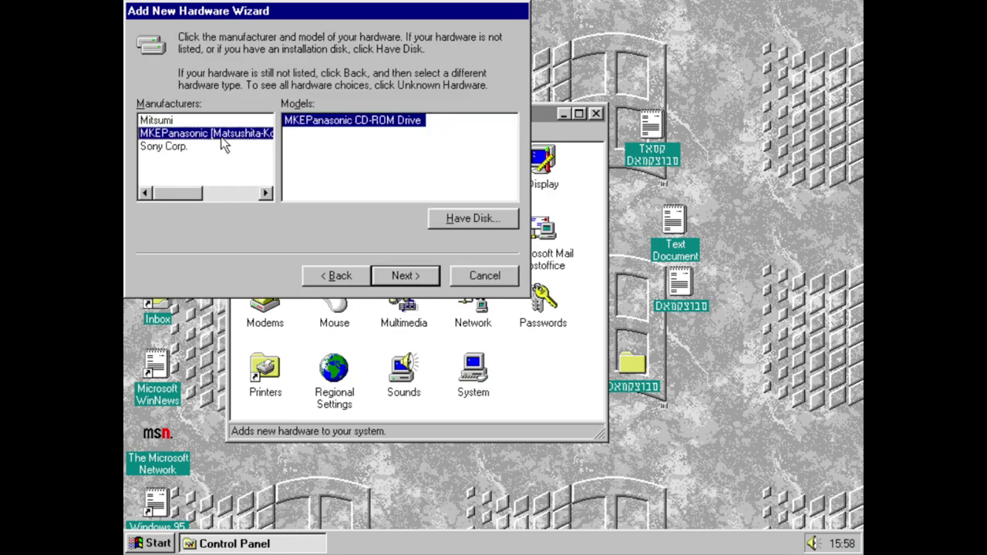
{"action": "left_click", "coordinate": [177, 147]}
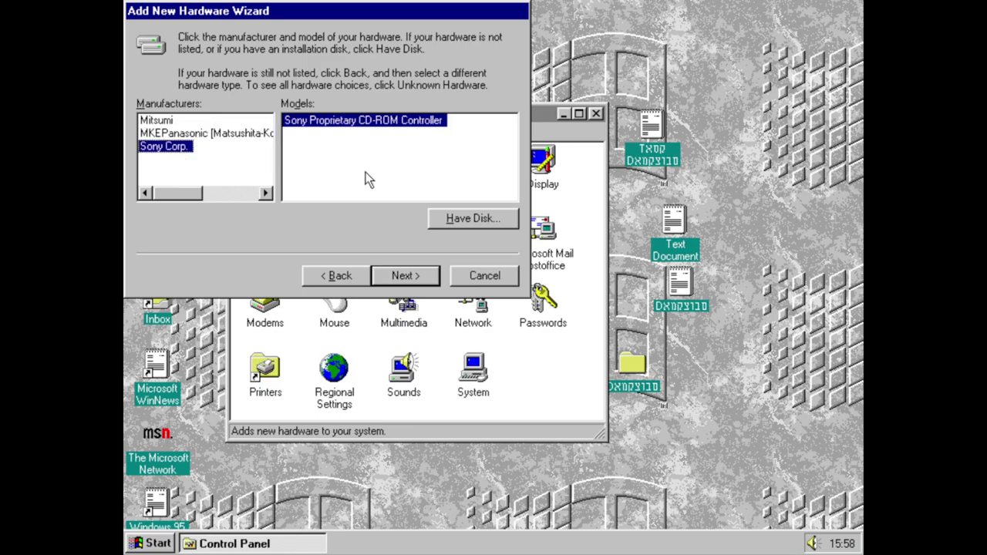
{"action": "left_click", "coordinate": [488, 276]}
Step: Look through the Windows Setup components in the Add/Remove Programs settings
{"action": "double_click", "coordinate": [420, 164]}
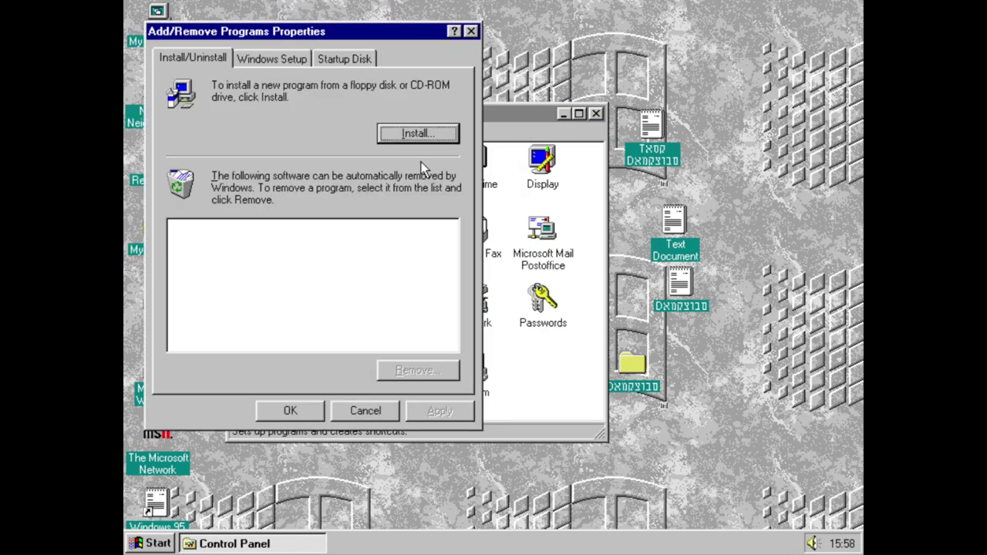
{"action": "left_click", "coordinate": [304, 59]}
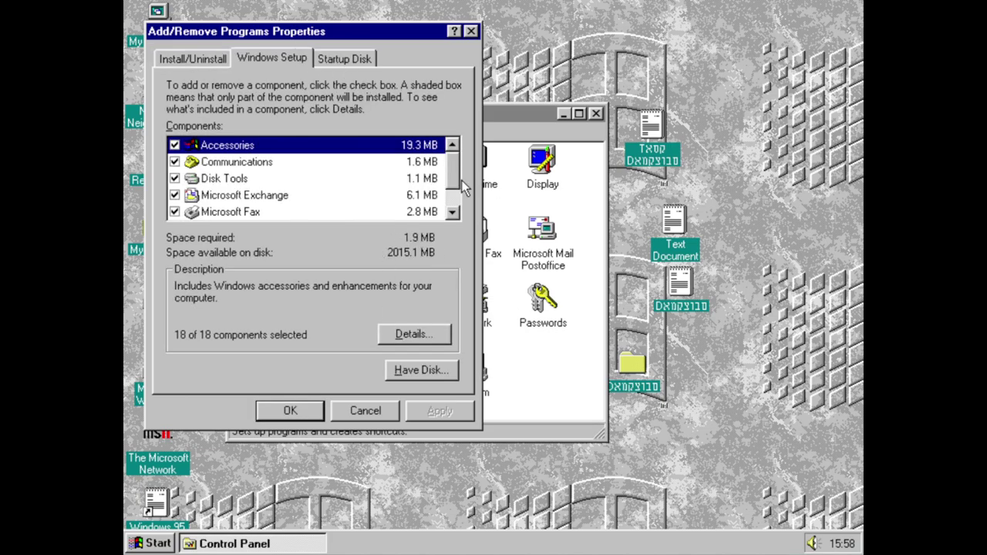
{"action": "double_click", "coordinate": [455, 213]}
Step: Try to create a Windows startup disk, cancel the file copying, and cancel the Add/Remove Programs settings
{"action": "left_click", "coordinate": [343, 61]}
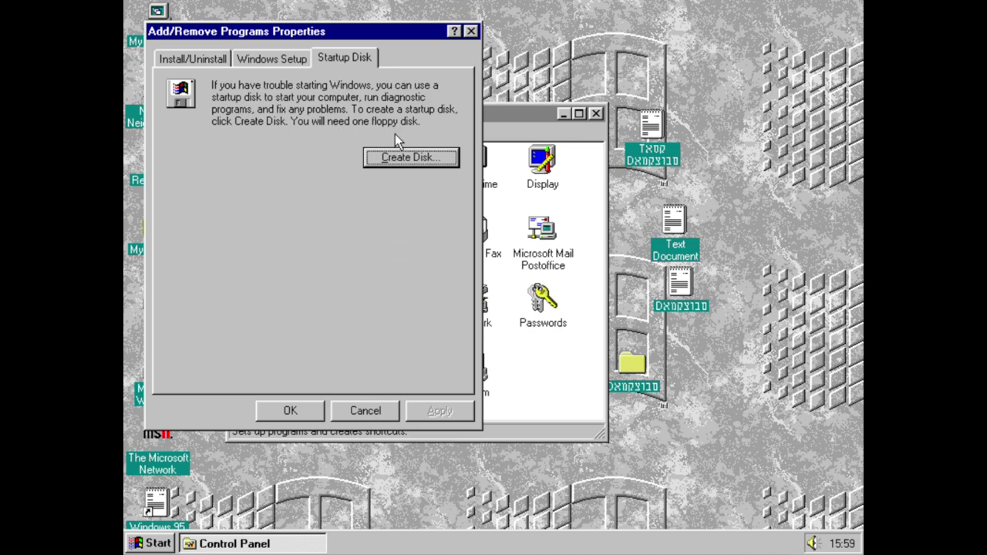
{"action": "left_click", "coordinate": [402, 156]}
{"action": "left_click", "coordinate": [517, 349]}
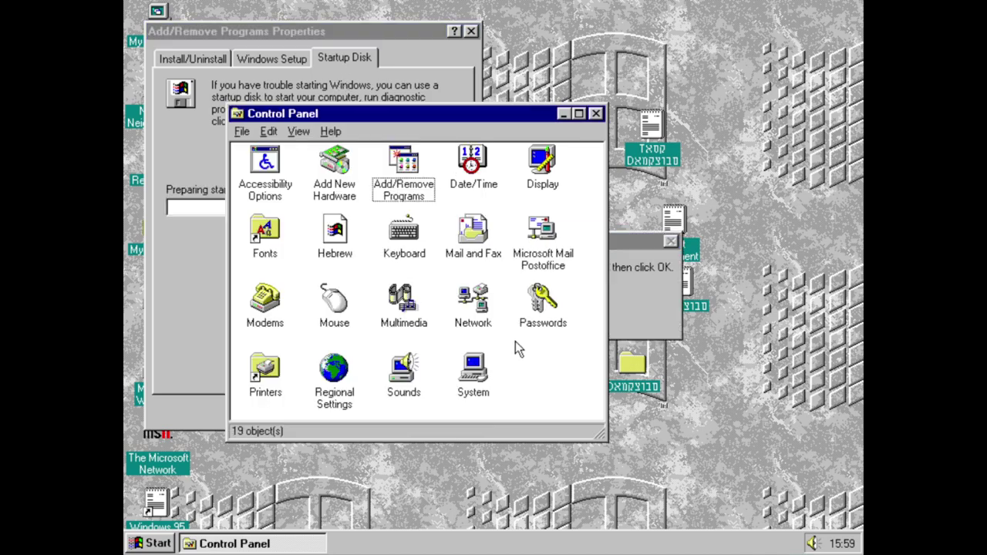
{"action": "left_click", "coordinate": [611, 321]}
{"action": "left_click", "coordinate": [471, 317]}
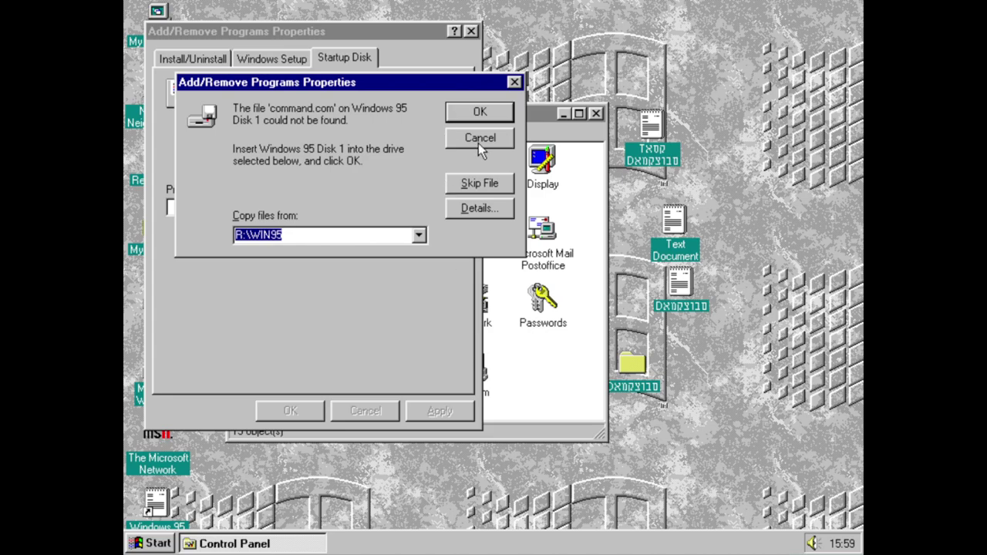
{"action": "left_click", "coordinate": [478, 145]}
{"action": "left_click", "coordinate": [618, 323]}
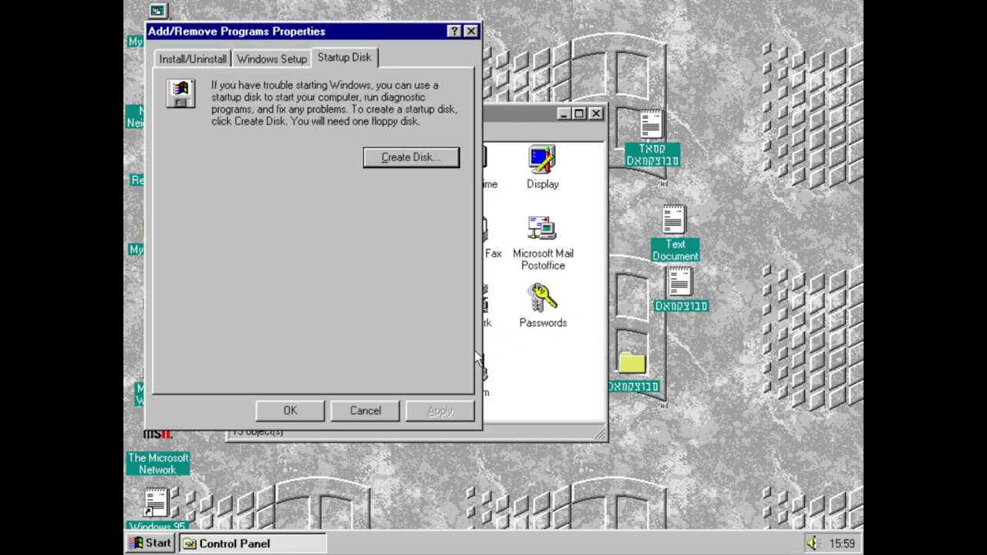
{"action": "left_click", "coordinate": [369, 411]}
Step: View the date, time and time zone choices in the Date/Time settings and cancel
{"action": "double_click", "coordinate": [467, 160]}
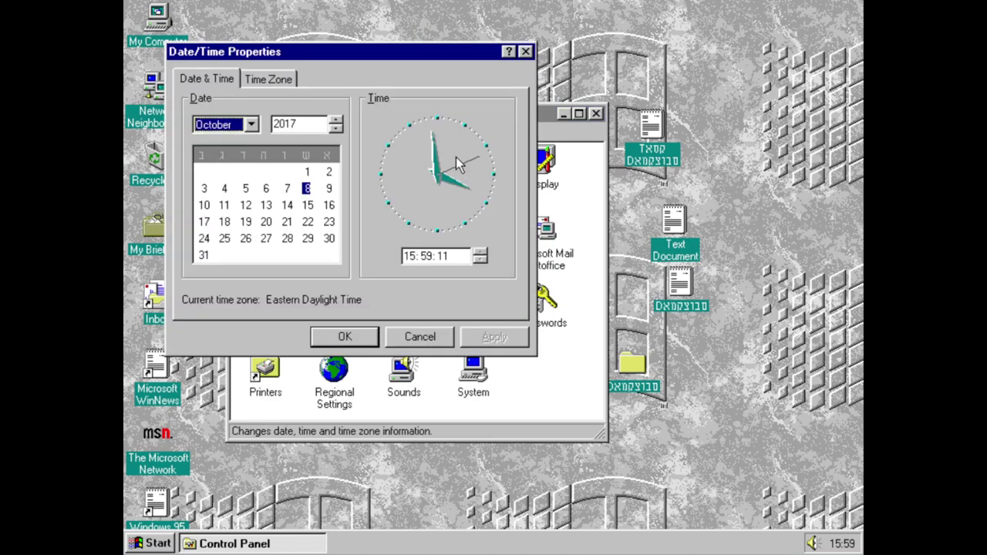
{"action": "left_click", "coordinate": [267, 80]}
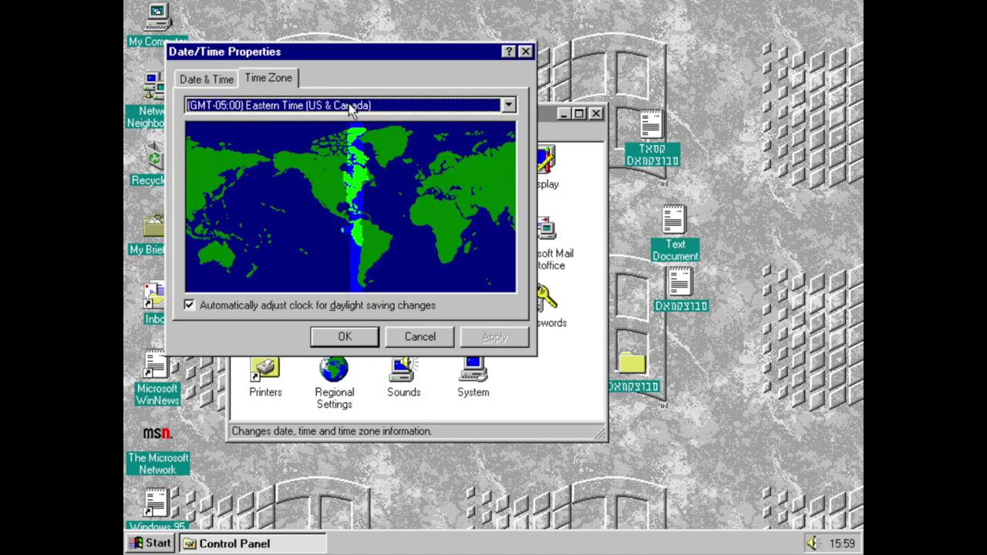
{"action": "left_click", "coordinate": [351, 106]}
{"action": "left_click_drag", "start_coordinate": [506, 192], "coordinate": [456, 320]}
{"action": "left_click", "coordinate": [441, 335]}
{"action": "left_click", "coordinate": [420, 337]}
{"action": "left_click", "coordinate": [542, 166]}
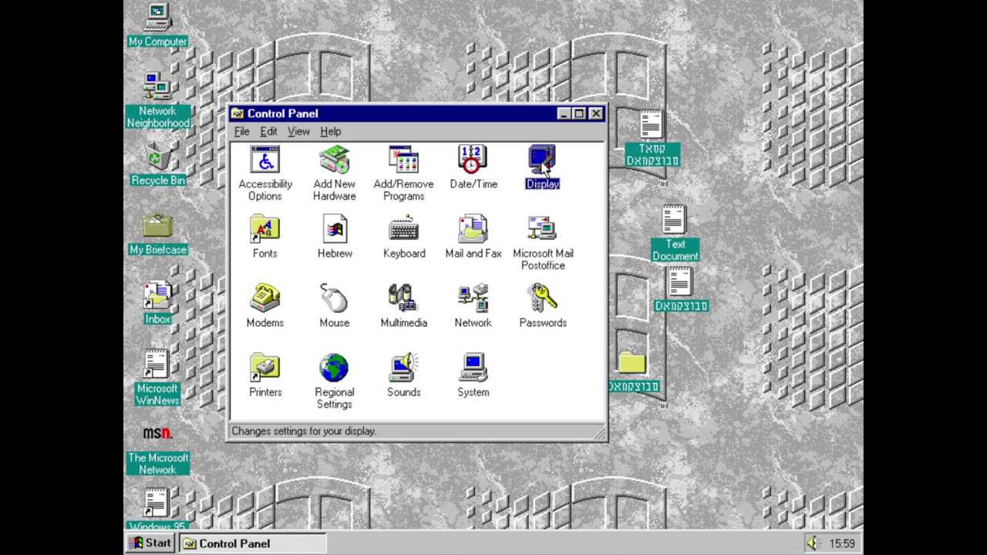
Step: Preview the Arial sample from the Fonts folder, and check the Hebrew user interface language options without changing them
{"action": "double_click", "coordinate": [282, 231]}
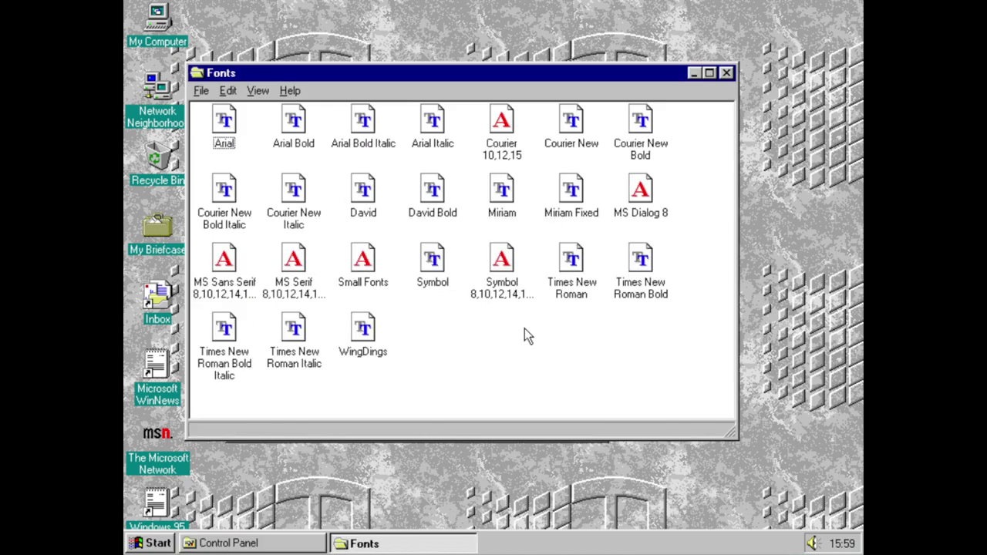
{"action": "double_click", "coordinate": [231, 126]}
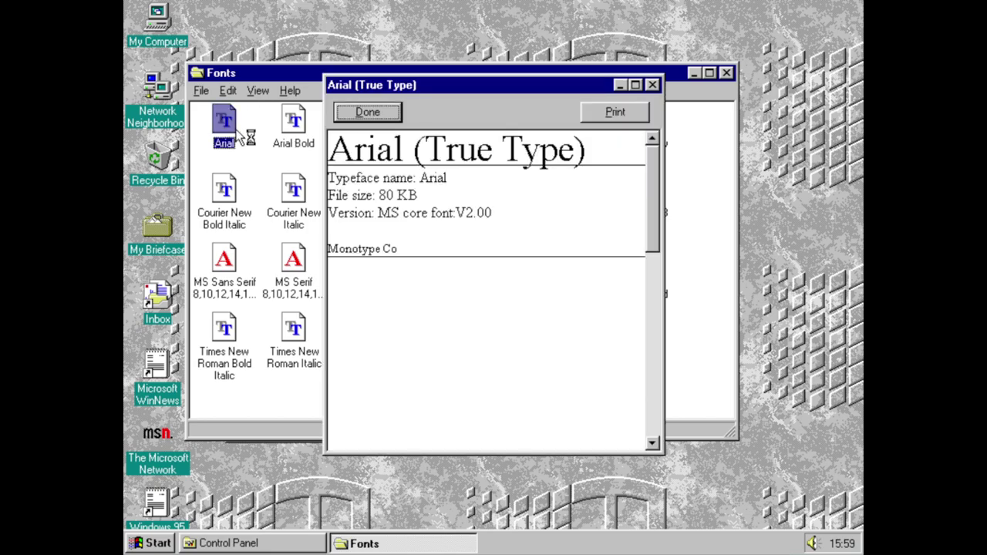
{"action": "left_click_drag", "start_coordinate": [646, 164], "coordinate": [645, 359]}
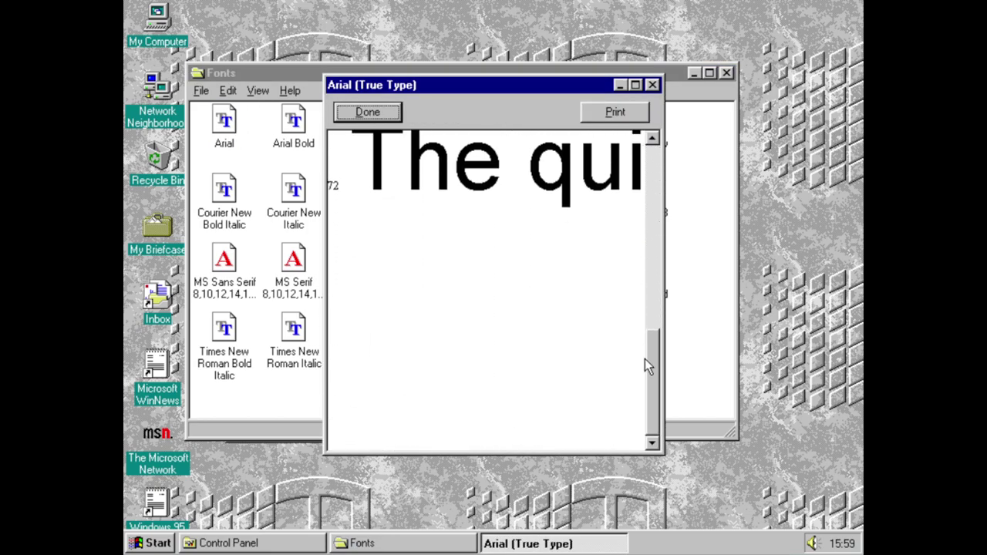
{"action": "left_click", "coordinate": [341, 112]}
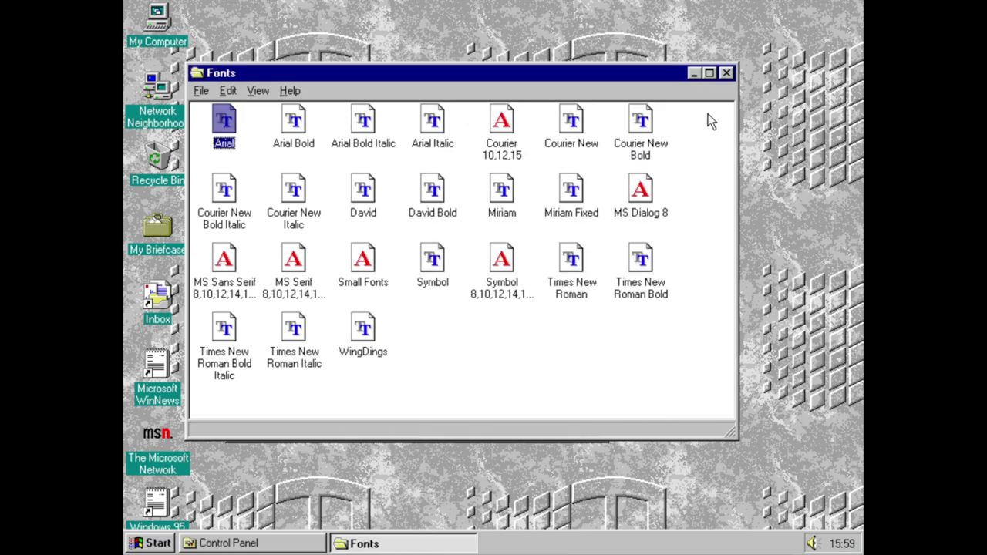
{"action": "left_click", "coordinate": [726, 73]}
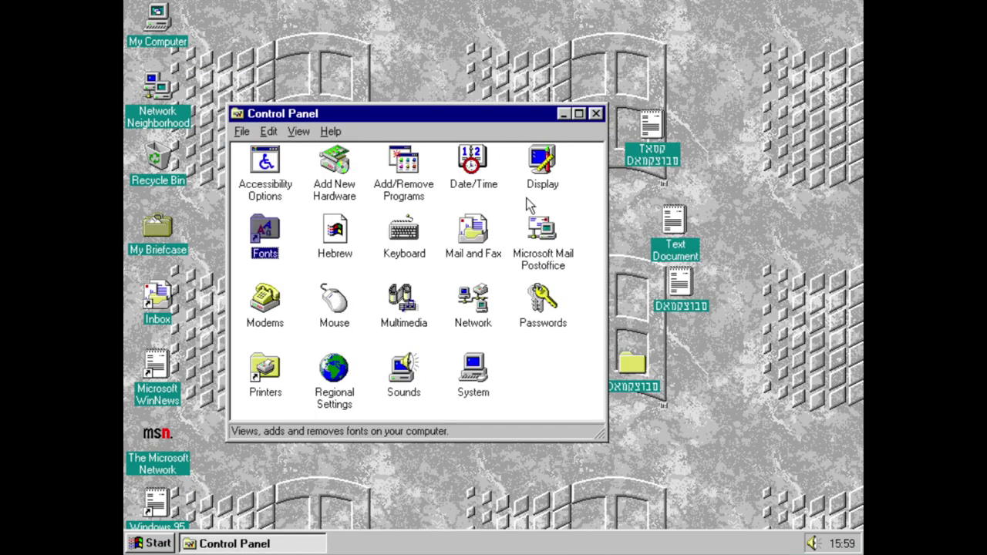
{"action": "double_click", "coordinate": [321, 233]}
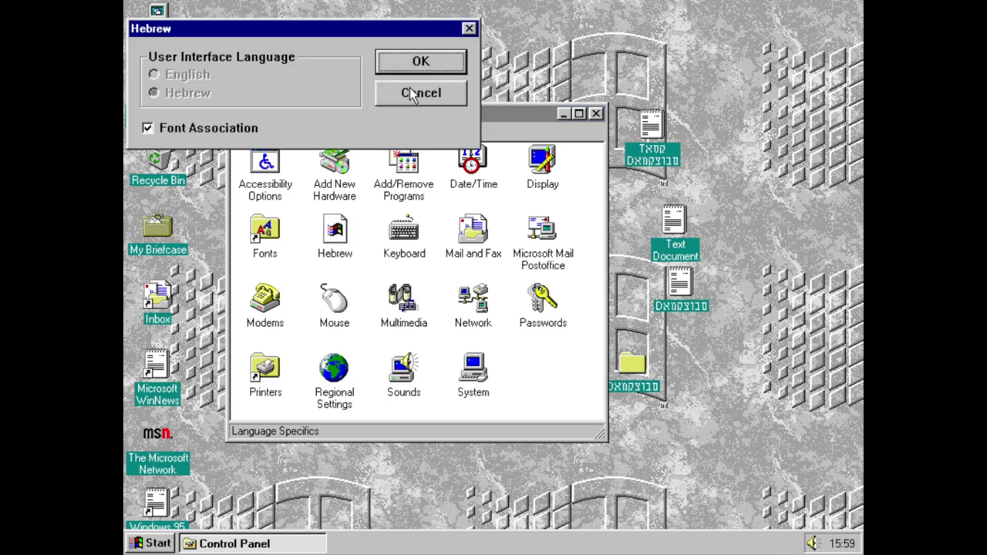
{"action": "left_click", "coordinate": [417, 93]}
Step: Look through the languages that can be added in the Keyboard settings, and cancel adding one
{"action": "double_click", "coordinate": [405, 253]}
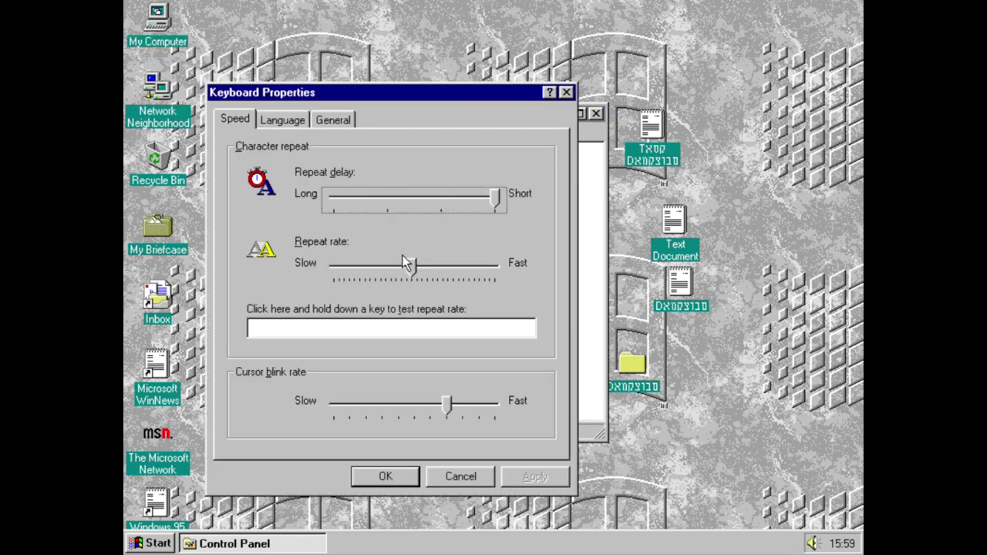
{"action": "left_click", "coordinate": [272, 118]}
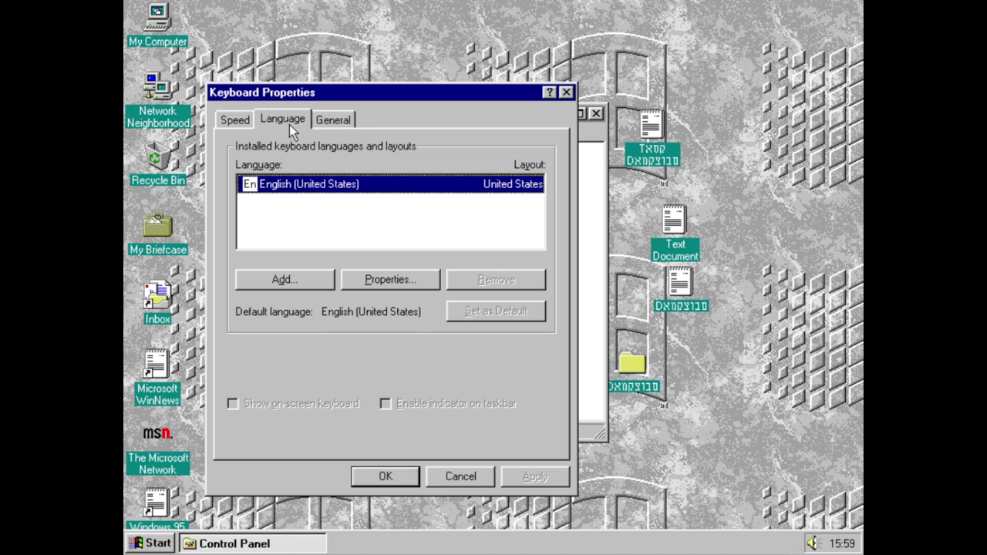
{"action": "left_click", "coordinate": [307, 280]}
{"action": "left_click", "coordinate": [474, 189]}
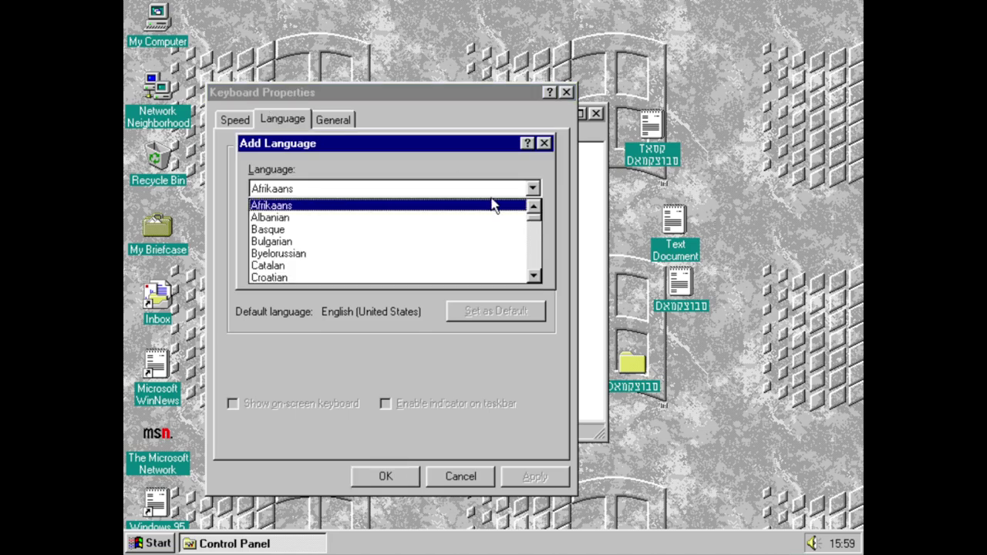
{"action": "left_click_drag", "start_coordinate": [532, 219], "coordinate": [536, 272]}
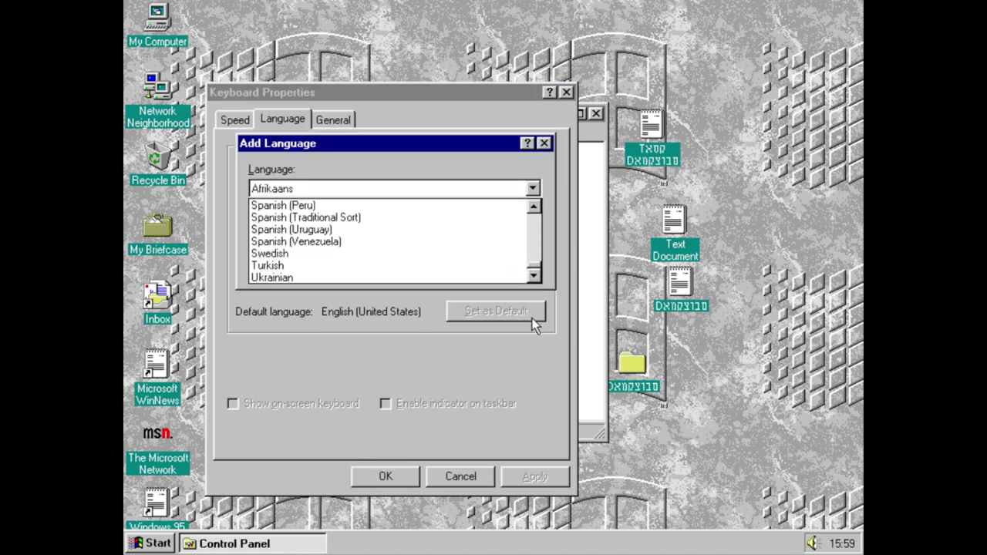
{"action": "left_click", "coordinate": [520, 314]}
{"action": "left_click", "coordinate": [510, 271]}
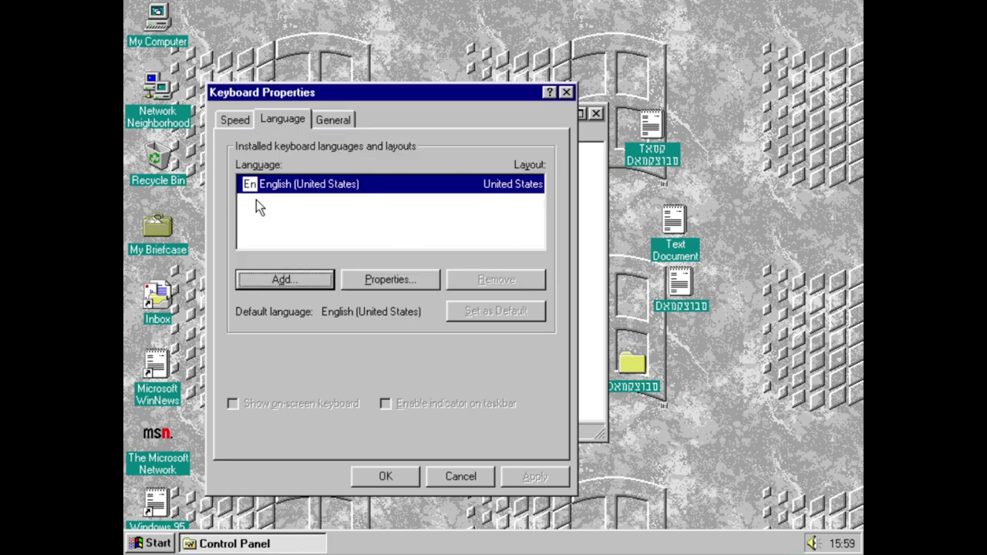
Step: Look through the keyboard layouts available for English (United States) and cancel
{"action": "left_click", "coordinate": [368, 279]}
{"action": "left_click", "coordinate": [354, 210]}
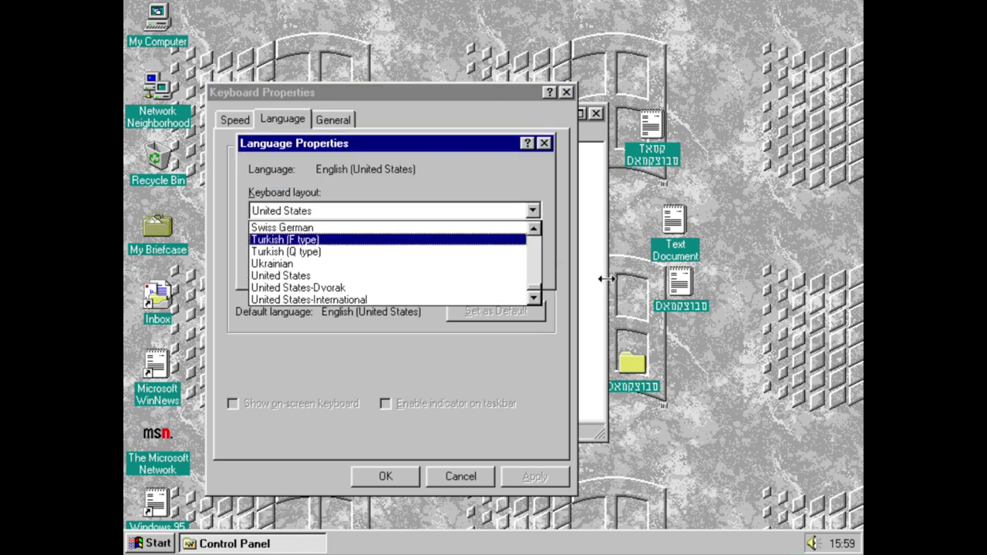
{"action": "left_click_drag", "start_coordinate": [537, 287], "coordinate": [529, 213]}
{"action": "left_click", "coordinate": [531, 211]}
{"action": "left_click", "coordinate": [481, 265]}
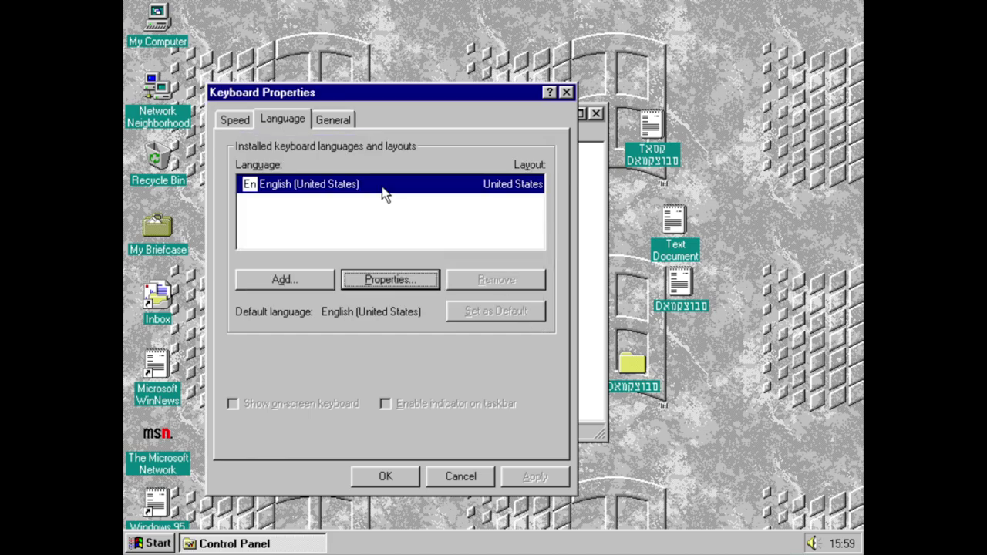
Step: Look through all available keyboard device models, and cancel the device selection and the Keyboard settings
{"action": "left_click", "coordinate": [318, 120]}
{"action": "left_click", "coordinate": [514, 213]}
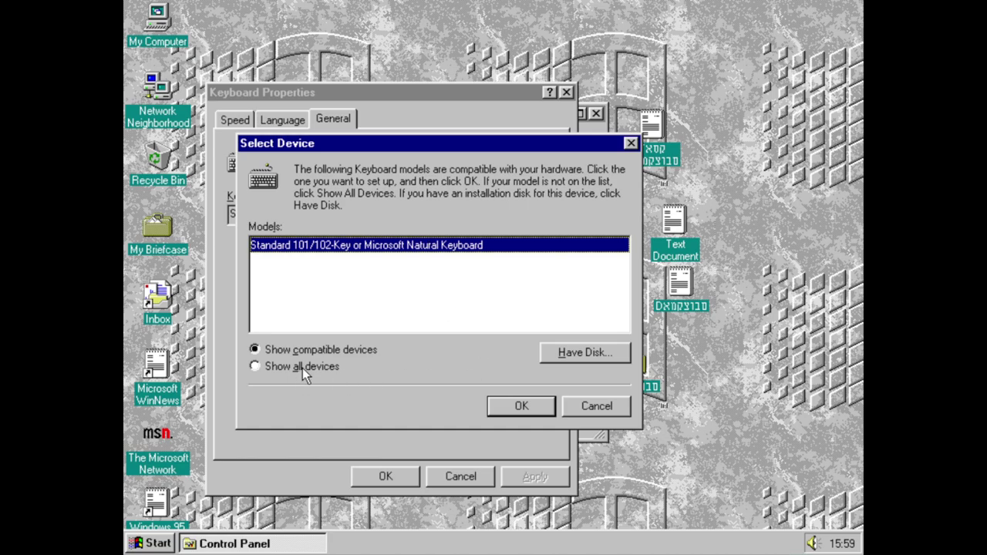
{"action": "left_click", "coordinate": [301, 368]}
{"action": "left_click_drag", "start_coordinate": [629, 310], "coordinate": [623, 278]}
{"action": "left_click", "coordinate": [614, 412]}
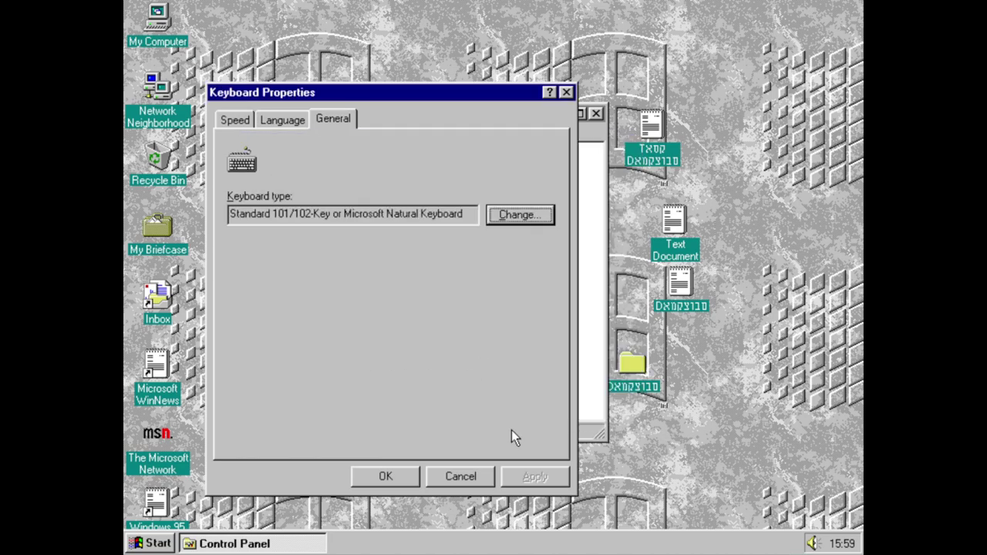
{"action": "left_click", "coordinate": [469, 467]}
Step: Check the Microsoft Exchange profiles, start adding a profile to see the available information services, and cancel the setup
{"action": "double_click", "coordinate": [473, 231]}
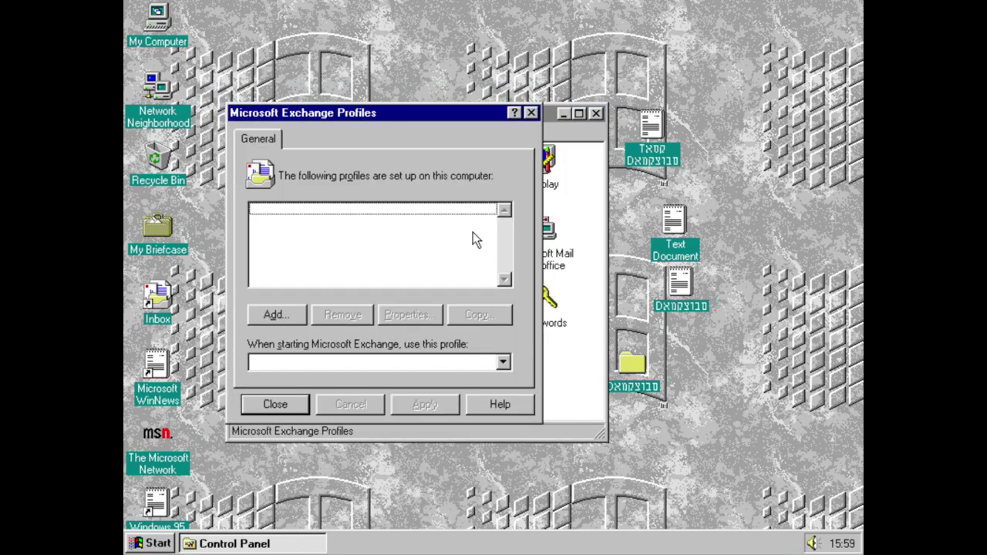
{"action": "left_click", "coordinate": [271, 315]}
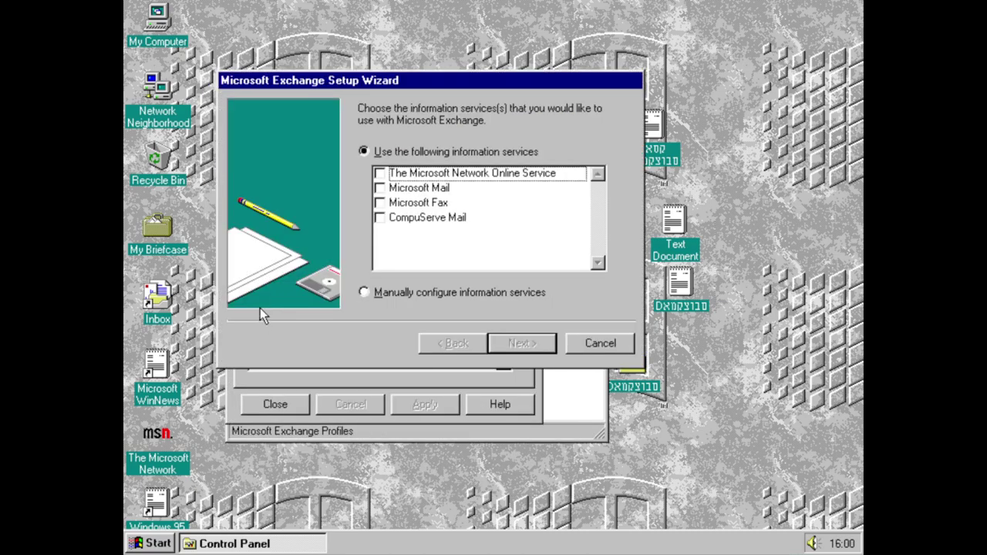
{"action": "left_click", "coordinate": [631, 344]}
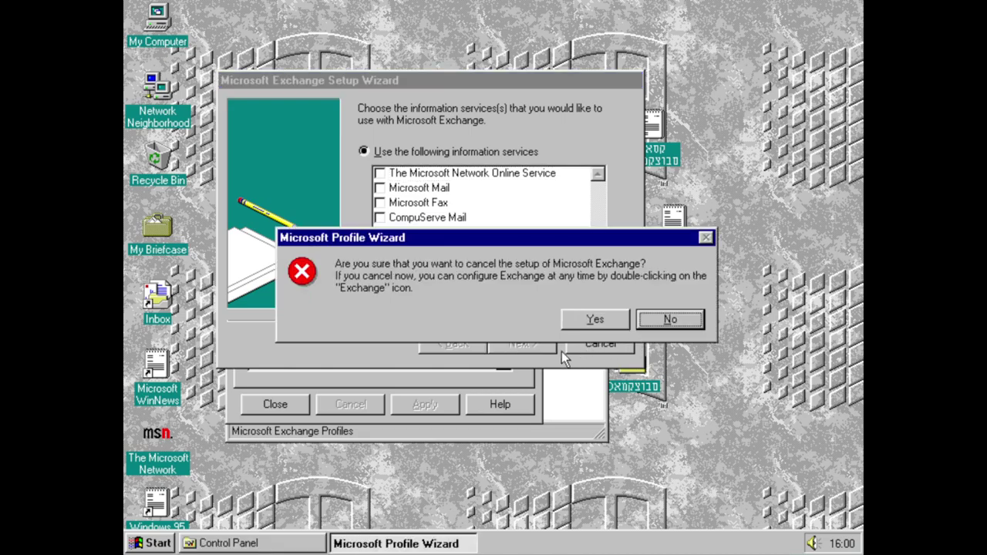
{"action": "left_click", "coordinate": [590, 320]}
{"action": "left_click", "coordinate": [304, 410]}
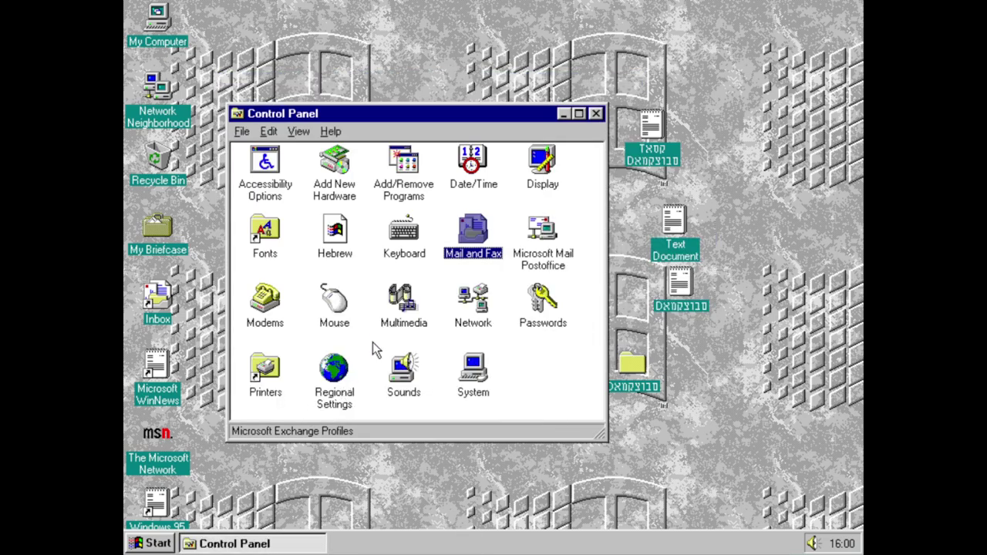
Step: Look at the Microsoft Workgroup Postoffice administration wizard and cancel it
{"action": "left_click", "coordinate": [567, 258]}
{"action": "double_click", "coordinate": [567, 258]}
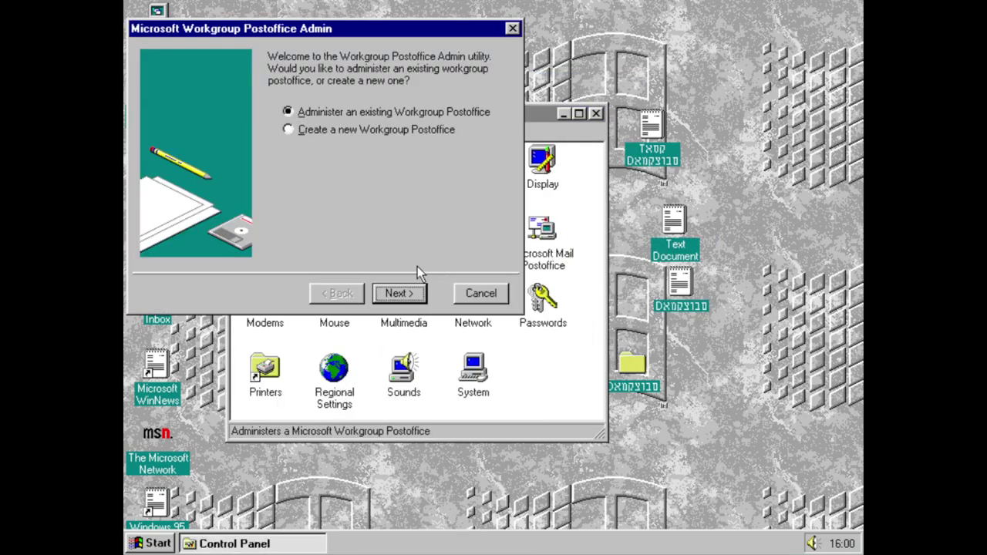
{"action": "left_click", "coordinate": [400, 301]}
{"action": "left_click", "coordinate": [481, 293]}
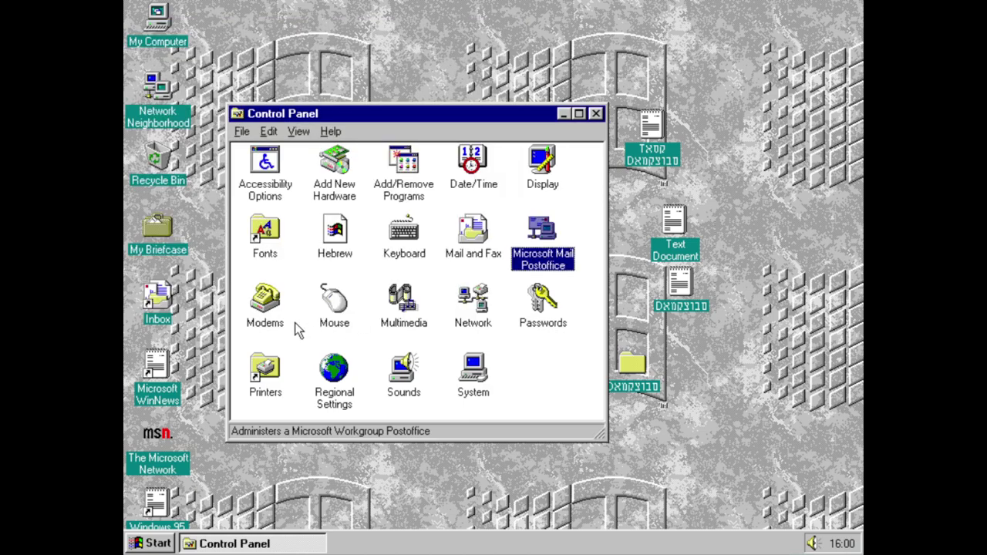
Step: Look through the modem manufacturers and models for installing a modem without detection, and cancel the installation
{"action": "double_click", "coordinate": [281, 323]}
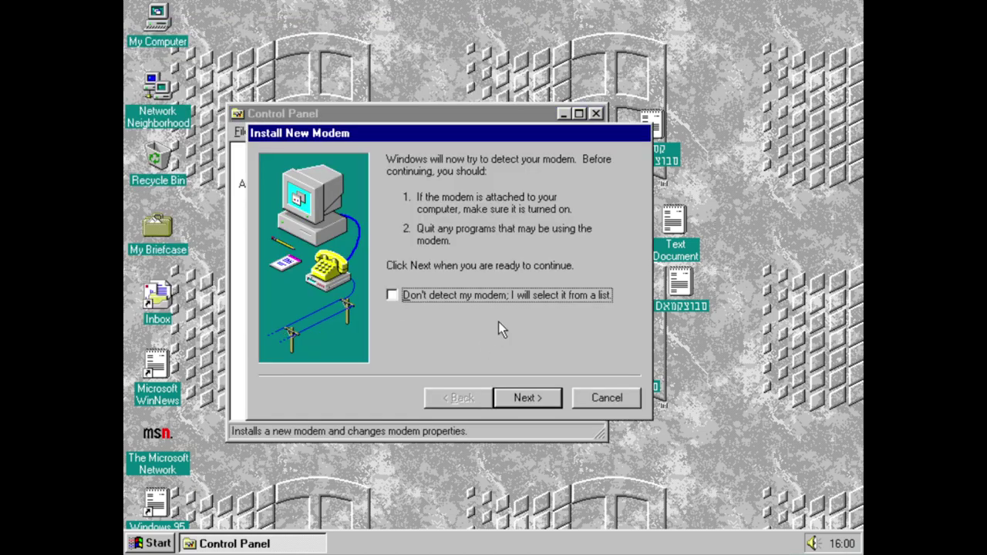
{"action": "left_click", "coordinate": [486, 298]}
{"action": "left_click", "coordinate": [552, 398]}
{"action": "left_click_drag", "start_coordinate": [388, 255], "coordinate": [395, 305]}
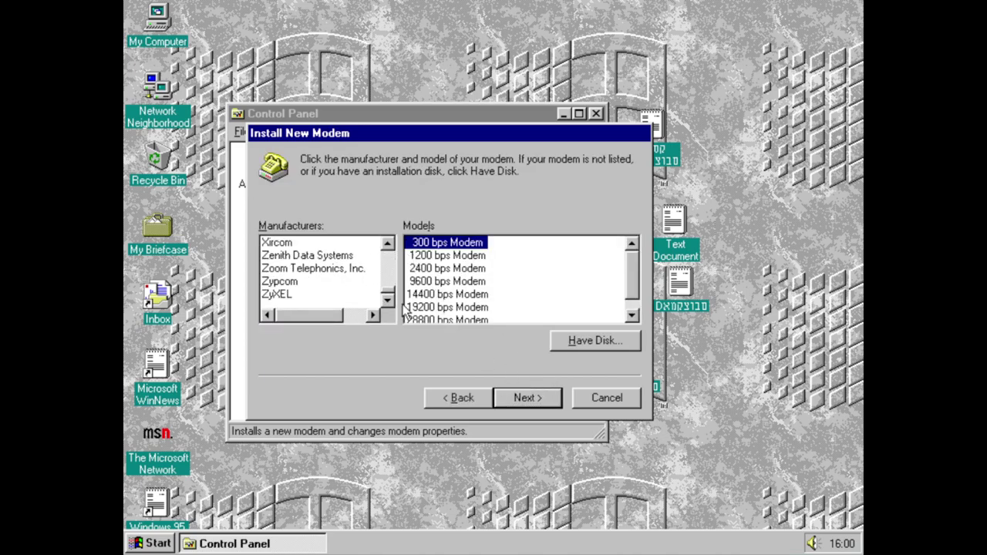
{"action": "left_click", "coordinate": [635, 293]}
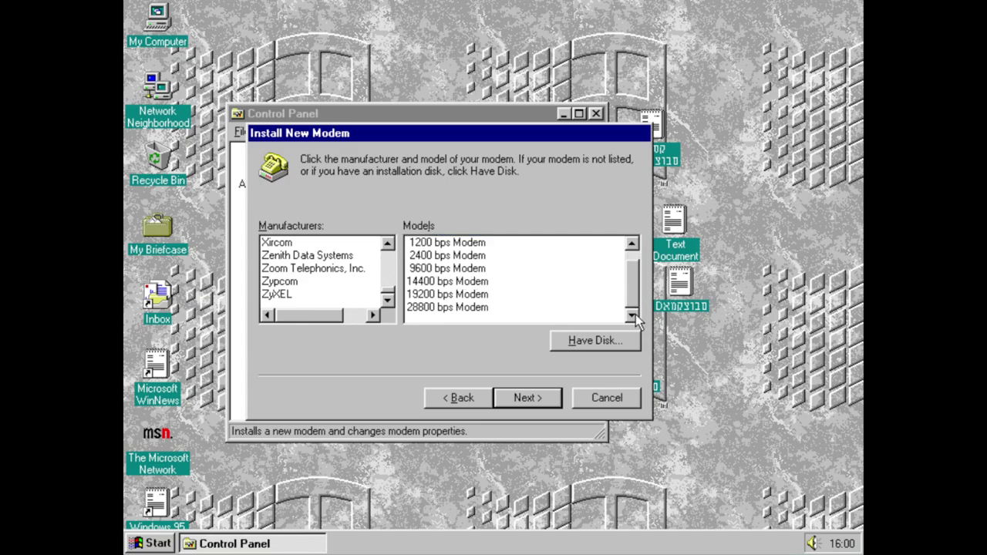
{"action": "left_click", "coordinate": [611, 399]}
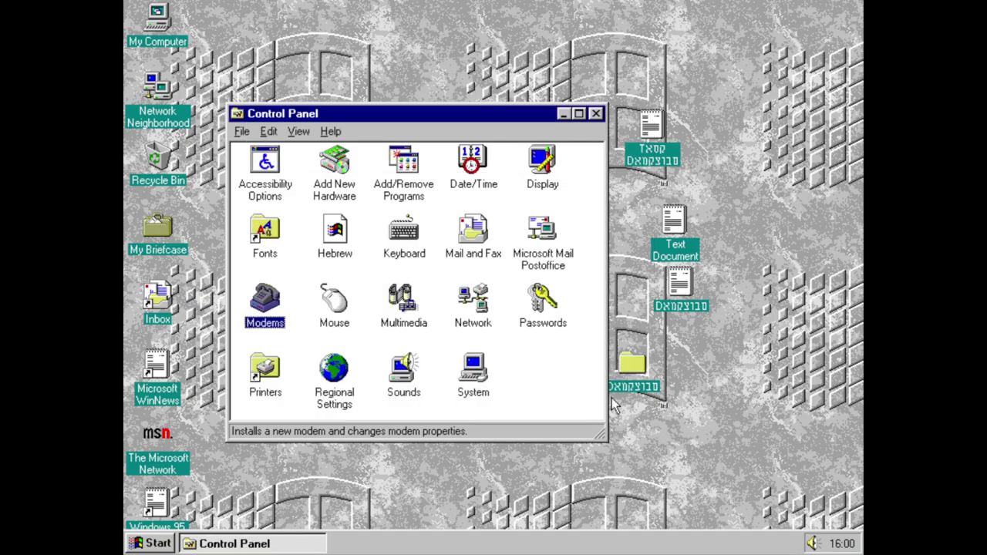
Step: Open the Mouse settings and look through the list of individual pointers
{"action": "double_click", "coordinate": [333, 307]}
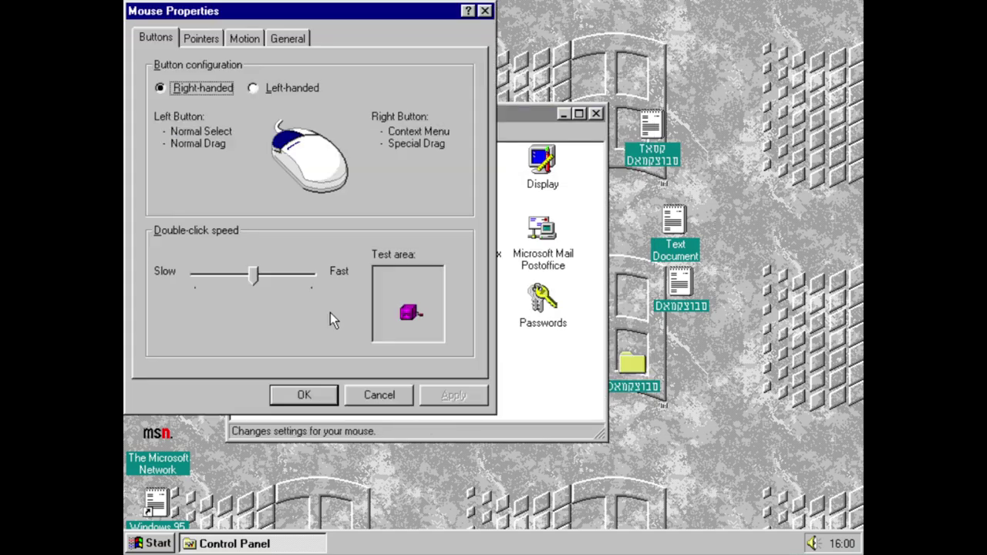
{"action": "left_click", "coordinate": [201, 35]}
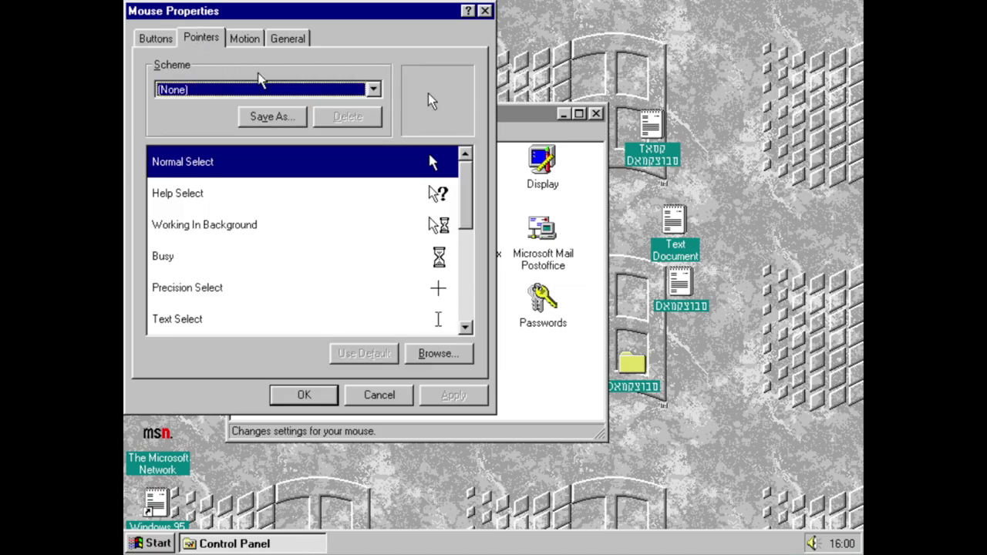
{"action": "left_click_drag", "start_coordinate": [461, 223], "coordinate": [458, 343]}
{"action": "mouse_move", "coordinate": [468, 218]}
{"action": "left_mouse_down"}
{"action": "mouse_move", "coordinate": [467, 324]}
{"action": "mouse_move", "coordinate": [466, 213]}
{"action": "left_mouse_up"}
Step: Preview the available mouse pointer schemes, including Windows Standard (large), and look over their pointers
{"action": "left_click", "coordinate": [359, 95]}
{"action": "left_click", "coordinate": [355, 98]}
{"action": "key", "text": "Down"}
{"action": "key", "text": "Down"}
{"action": "key", "text": "Down"}
{"action": "key", "text": "Down"}
{"action": "left_click_drag", "start_coordinate": [465, 194], "coordinate": [472, 275]}
{"action": "key", "text": "Up"}
{"action": "key", "text": "Down"}
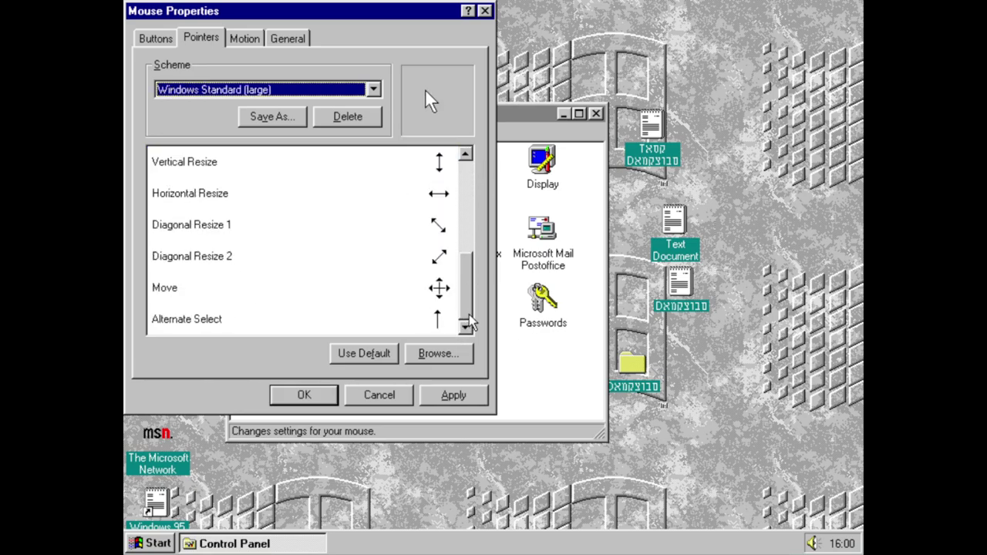
{"action": "key", "text": "Down"}
{"action": "key", "text": "Up"}
Step: Check the pointer motion options, look through all mouse device manufacturers, and cancel the device selection and the Mouse settings
{"action": "left_click", "coordinate": [244, 37]}
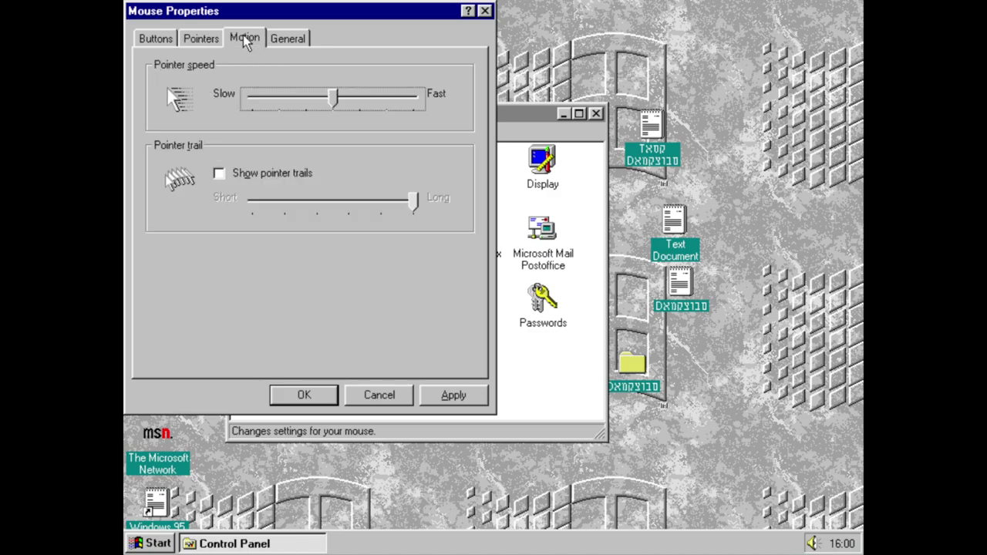
{"action": "left_click", "coordinate": [287, 38]}
{"action": "left_click", "coordinate": [439, 134]}
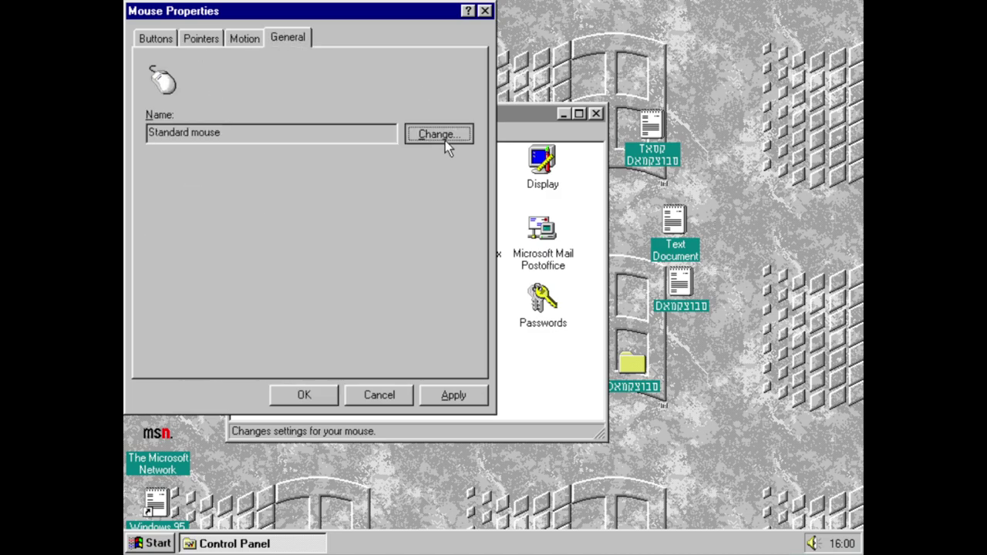
{"action": "left_click", "coordinate": [239, 282]}
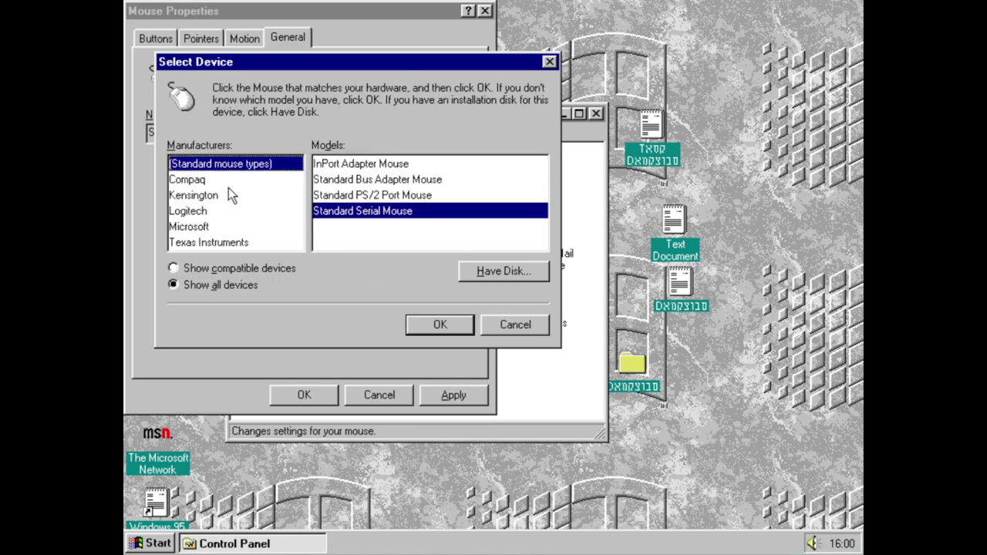
{"action": "left_click", "coordinate": [221, 179]}
{"action": "key", "text": "Down"}
{"action": "key", "text": "Down"}
{"action": "key", "text": "Down"}
{"action": "key", "text": "Down"}
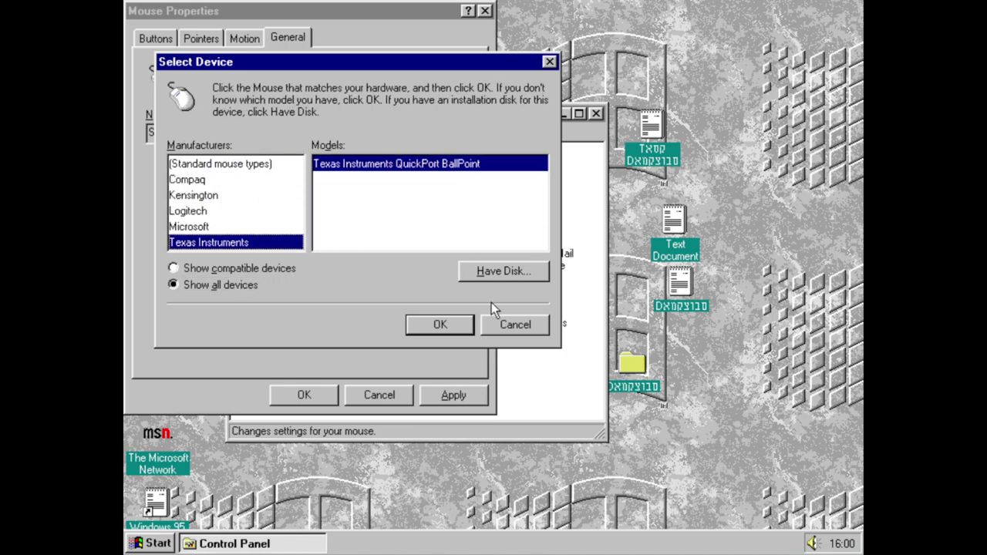
{"action": "key", "text": "Up"}
{"action": "key", "text": "Up"}
{"action": "key", "text": "Up"}
{"action": "key", "text": "Up"}
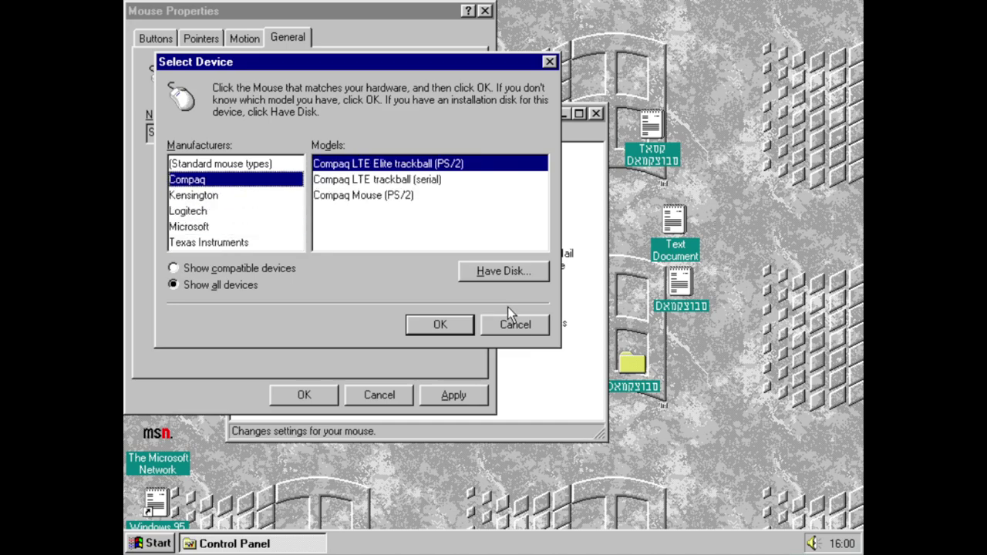
{"action": "left_click", "coordinate": [517, 324]}
{"action": "left_click", "coordinate": [379, 400]}
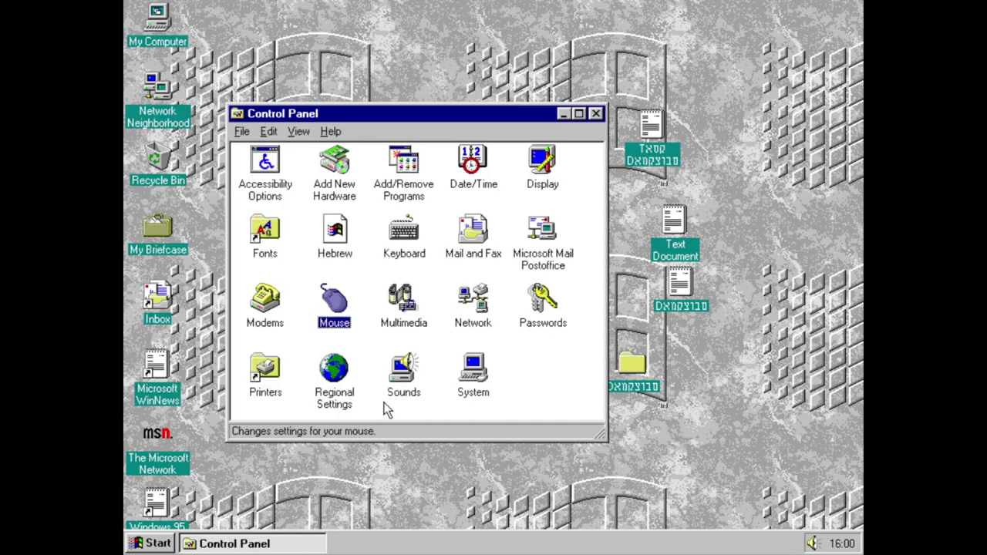
Step: Open the Multimedia settings and check the preferred playback device, recording device and recording quality choices
{"action": "double_click", "coordinate": [403, 303]}
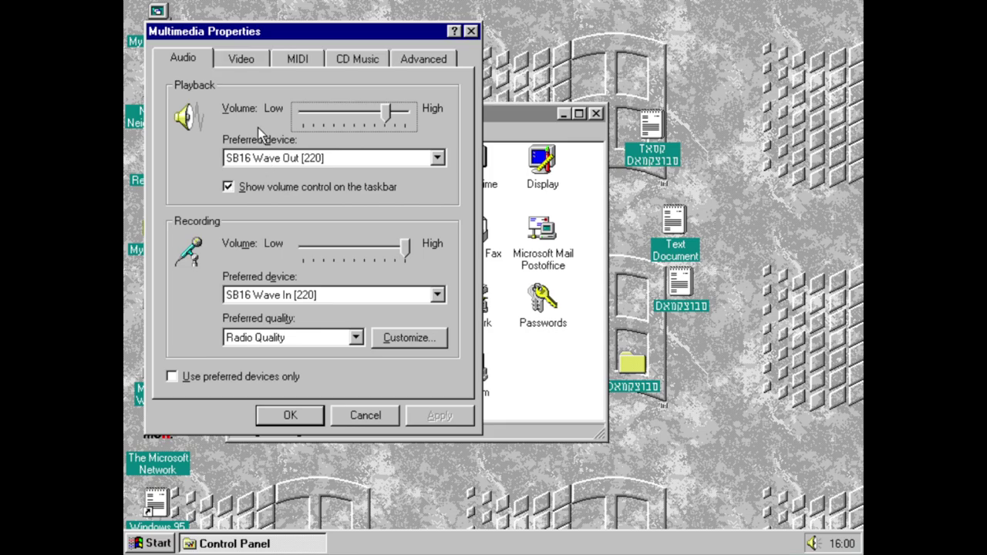
{"action": "left_click", "coordinate": [297, 158]}
{"action": "left_click", "coordinate": [297, 158]}
{"action": "left_click", "coordinate": [297, 294]}
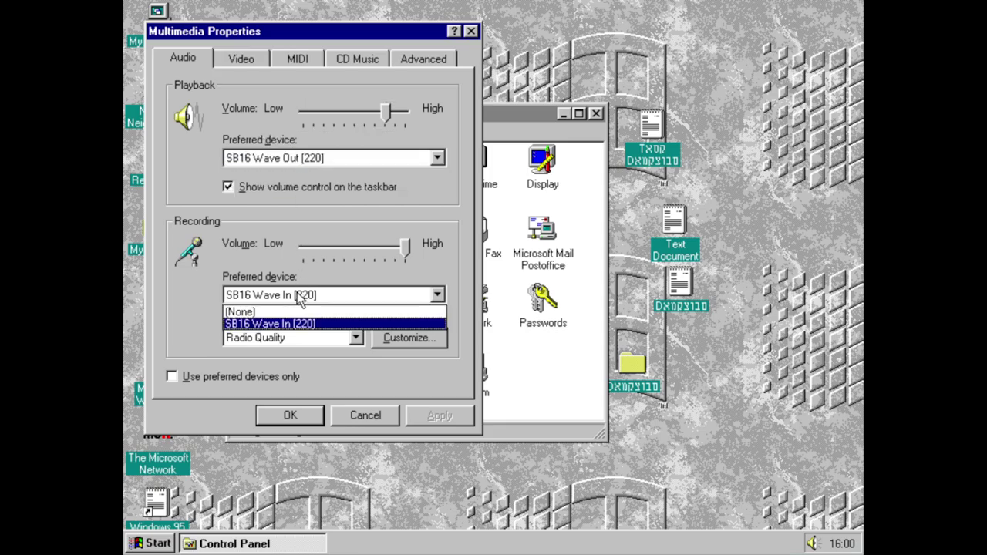
{"action": "left_click", "coordinate": [300, 324]}
{"action": "left_click", "coordinate": [308, 337]}
{"action": "left_click", "coordinate": [313, 337]}
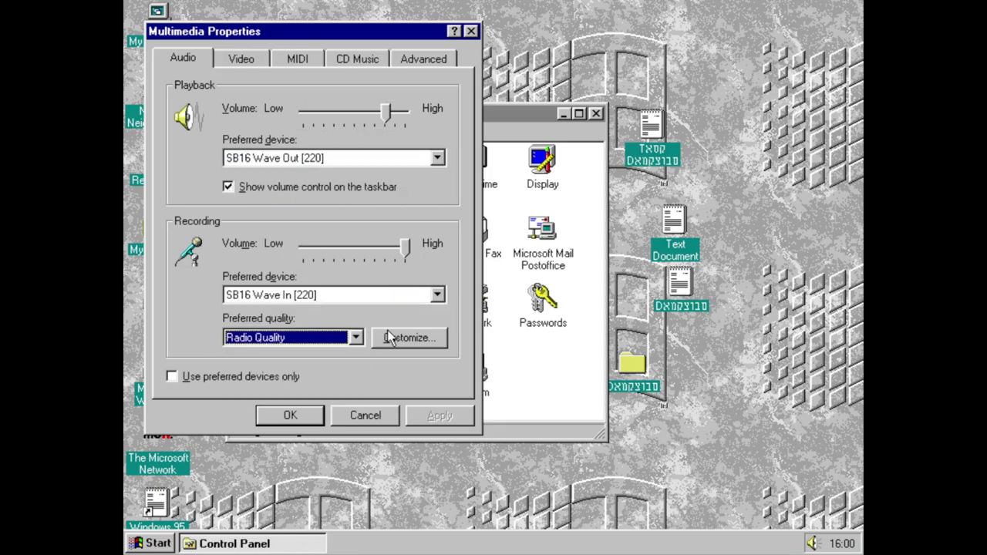
Step: Look through the preset names and audio formats available for customizing the recording quality
{"action": "left_click", "coordinate": [396, 337]}
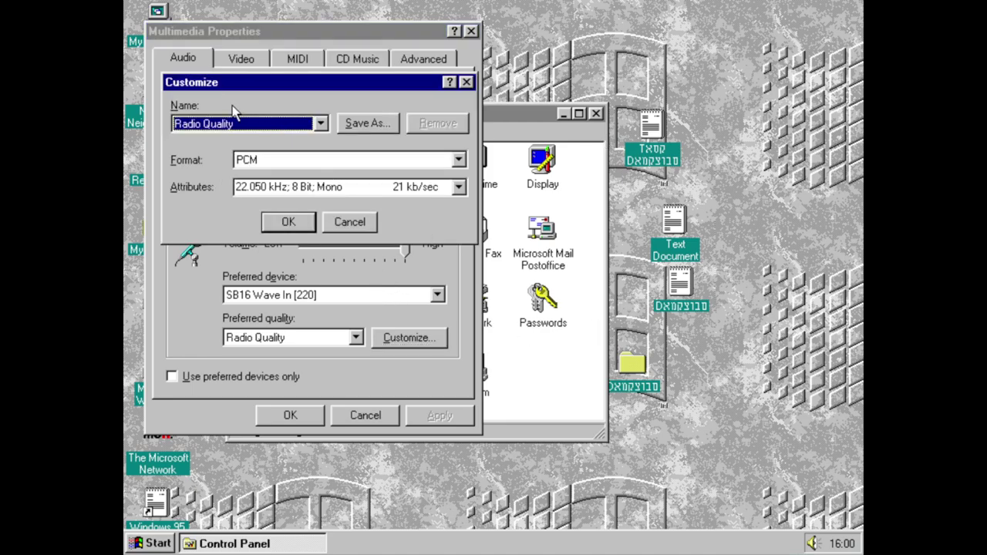
{"action": "left_click", "coordinate": [239, 125]}
{"action": "left_click", "coordinate": [239, 125]}
{"action": "key", "text": "Up"}
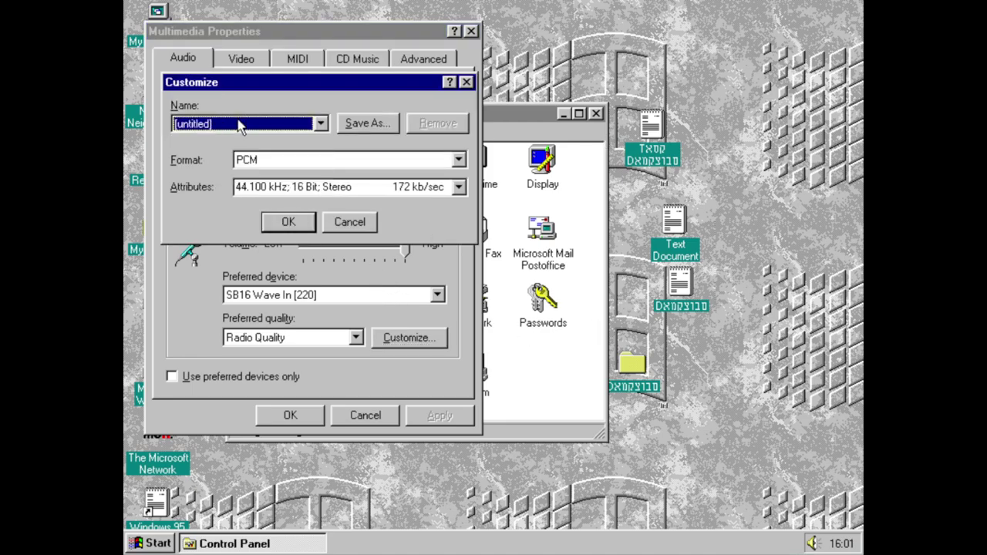
{"action": "key", "text": "Up"}
{"action": "left_click", "coordinate": [303, 159]}
{"action": "key", "text": "Up"}
{"action": "left_click", "coordinate": [303, 160]}
{"action": "key", "text": "Up"}
{"action": "key", "text": "Up"}
{"action": "key", "text": "Home"}
{"action": "key", "text": "Down"}
{"action": "key", "text": "End"}
Step: Look through the PCM sample rate, bit depth and channel attributes, and cancel the recording quality customization
{"action": "left_click", "coordinate": [414, 185]}
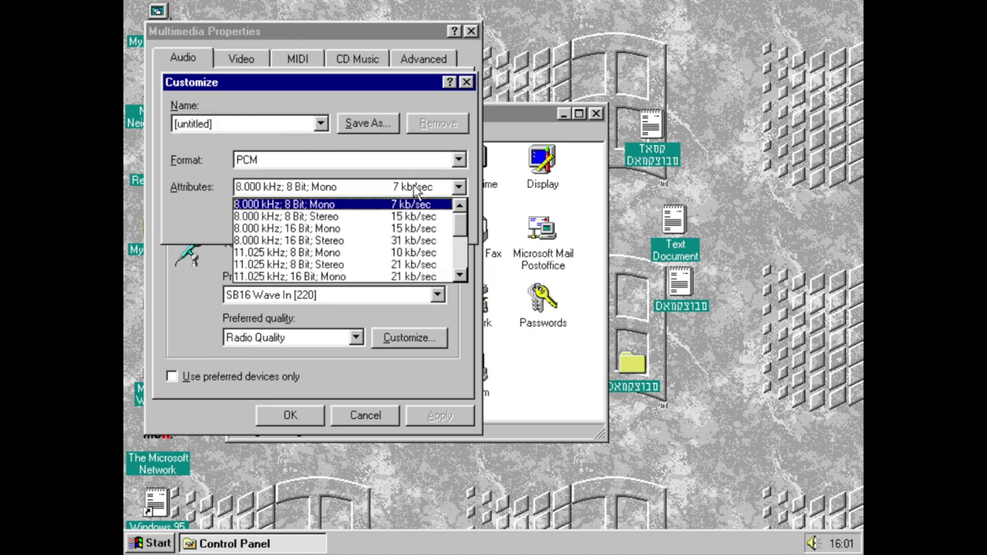
{"action": "key", "text": "Down"}
{"action": "key", "text": "Return"}
{"action": "key", "text": "Down"}
{"action": "key", "text": "Down"}
{"action": "key", "text": "Down"}
{"action": "key", "text": "Down"}
{"action": "key", "text": "Down"}
{"action": "key", "text": "Down"}
{"action": "key", "text": "Down"}
{"action": "key", "text": "Down"}
{"action": "key", "text": "Down"}
{"action": "key", "text": "Down"}
{"action": "key", "text": "Down"}
{"action": "key", "text": "Down"}
{"action": "key", "text": "Down"}
{"action": "key", "text": "Down"}
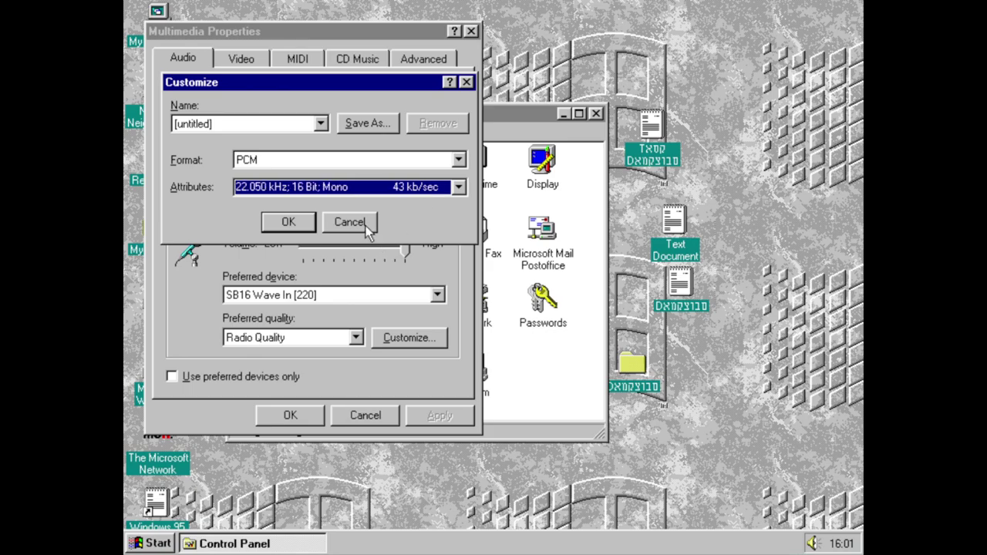
{"action": "left_click", "coordinate": [363, 220]}
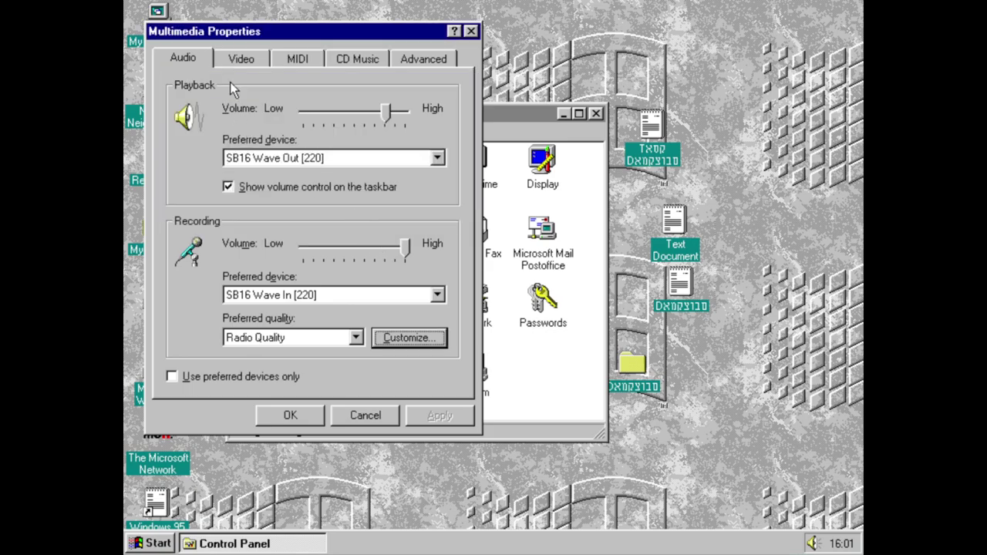
Step: Look through the video display options in the Multimedia settings
{"action": "left_click", "coordinate": [245, 66]}
{"action": "left_click", "coordinate": [299, 289]}
{"action": "key", "text": "Down"}
{"action": "key", "text": "Return"}
{"action": "key", "text": "Down"}
{"action": "key", "text": "Down"}
{"action": "key", "text": "Down"}
{"action": "key", "text": "Down"}
{"action": "key", "text": "Down"}
Step: Check the MIDI output settings and the instrument definitions available for a new instrument, and cancel the installation wizard
{"action": "left_click", "coordinate": [301, 69]}
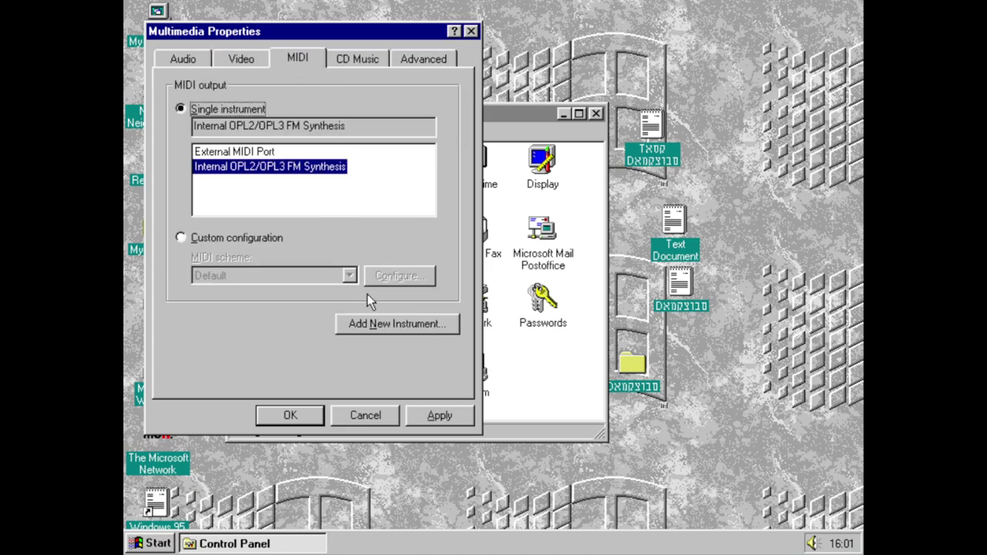
{"action": "left_click", "coordinate": [372, 322]}
{"action": "left_click", "coordinate": [447, 348]}
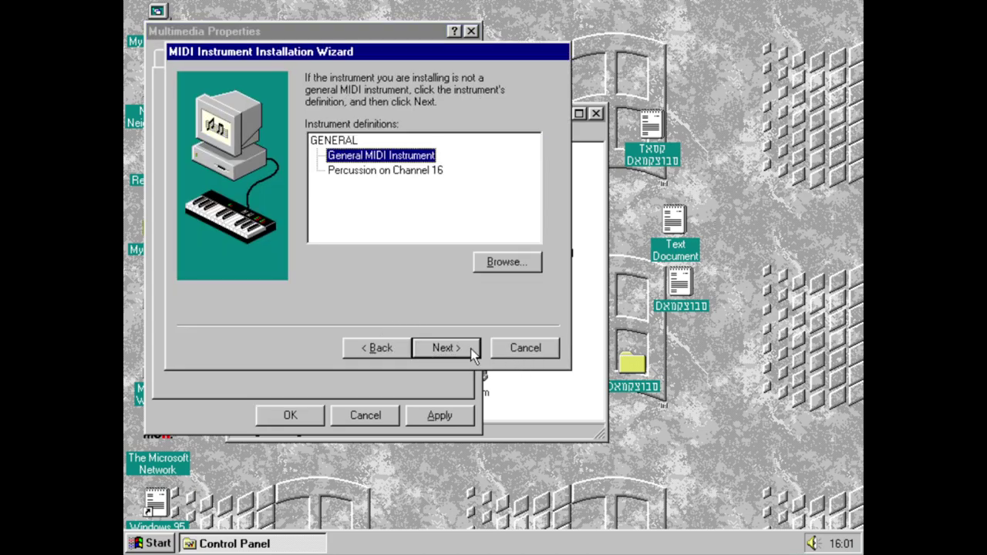
{"action": "left_click", "coordinate": [523, 348]}
Step: Check the choices in the CD Music settings
{"action": "left_click", "coordinate": [358, 62]}
{"action": "key", "text": "Tab"}
{"action": "key", "text": "alt+Down"}
{"action": "key", "text": "Return"}
Step: Expand the audio, MIDI, mixer, line input and media control categories in the list of multimedia devices
{"action": "left_click", "coordinate": [416, 64]}
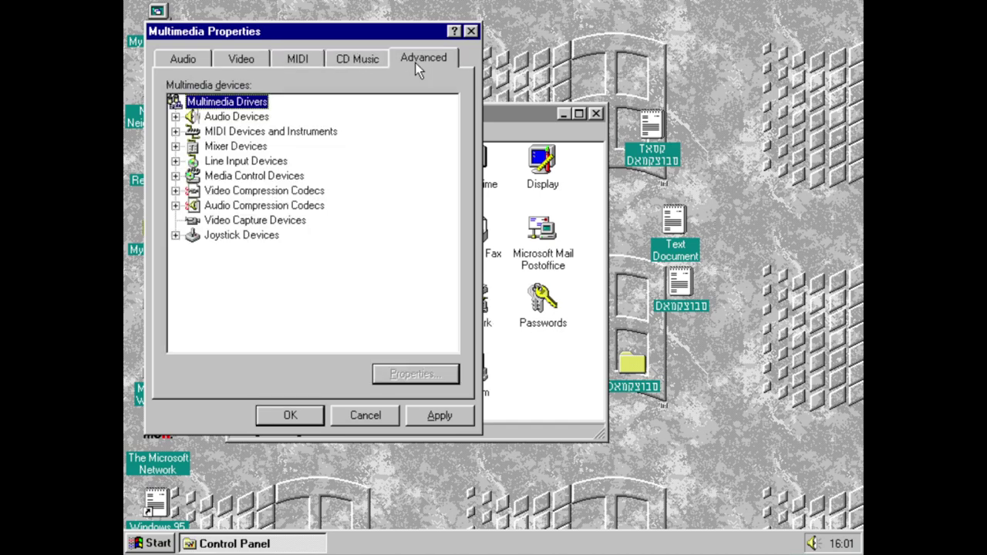
{"action": "left_click", "coordinate": [175, 117]}
{"action": "left_click", "coordinate": [175, 146]}
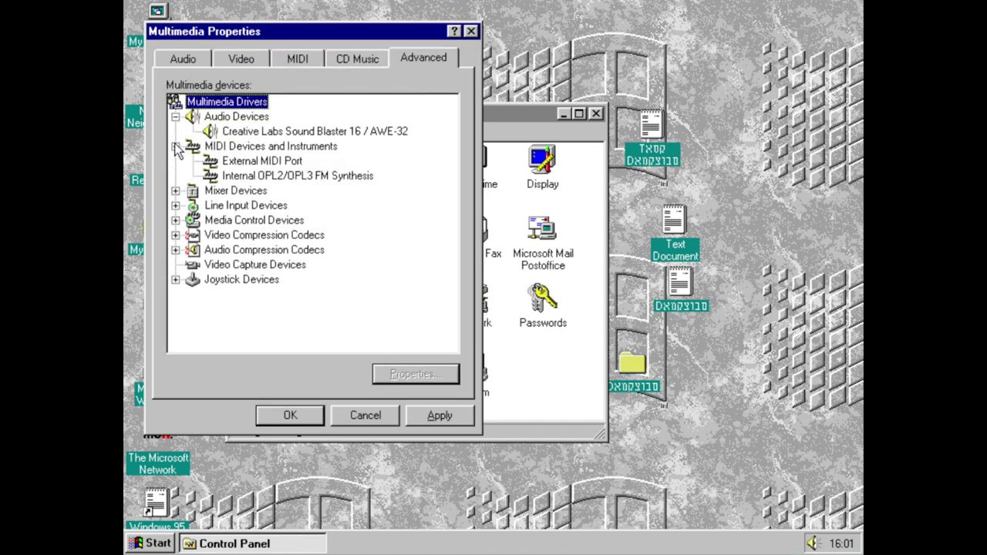
{"action": "left_click", "coordinate": [175, 190]}
{"action": "left_click", "coordinate": [175, 235]}
{"action": "left_click", "coordinate": [175, 220]}
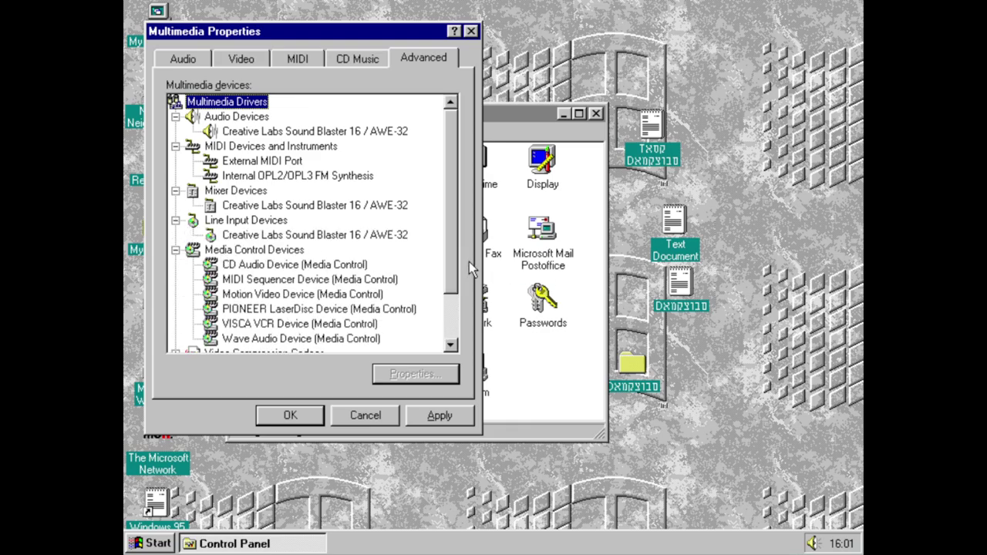
Step: Expand the video compression codecs, audio compression codecs and joystick devices in the multimedia device list
{"action": "left_click_drag", "start_coordinate": [455, 272], "coordinate": [455, 316]}
{"action": "left_click", "coordinate": [175, 294]}
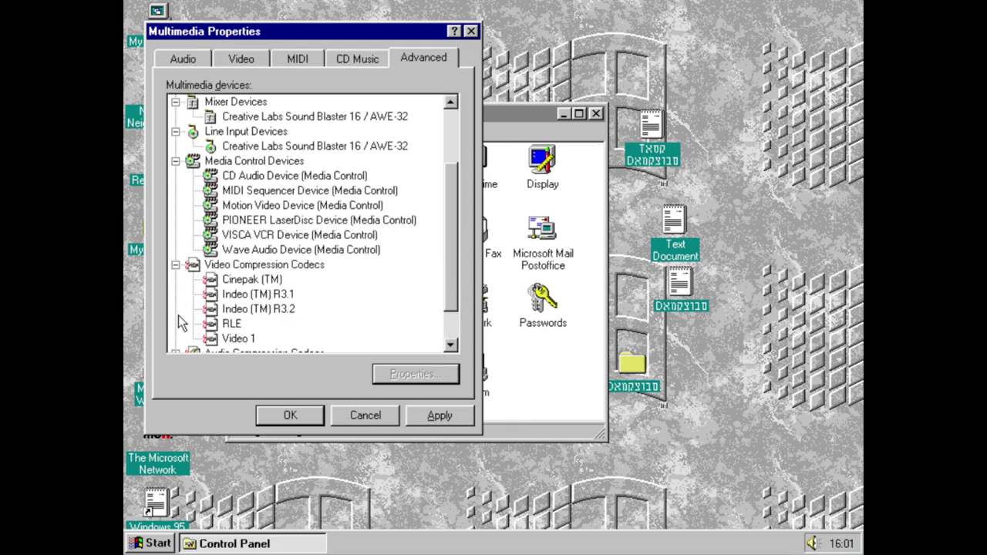
{"action": "left_click", "coordinate": [176, 352]}
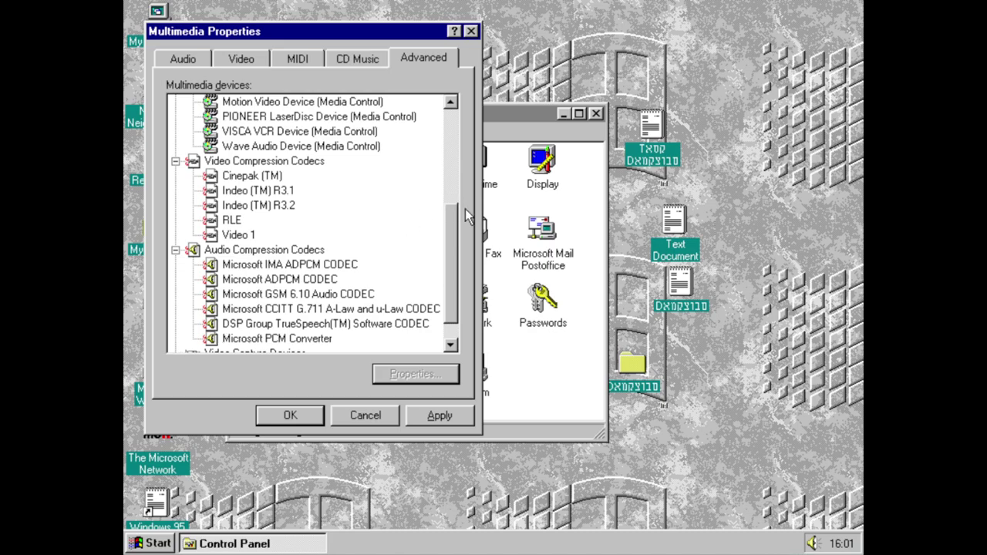
{"action": "left_click_drag", "start_coordinate": [446, 247], "coordinate": [445, 260]}
{"action": "left_click", "coordinate": [175, 339]}
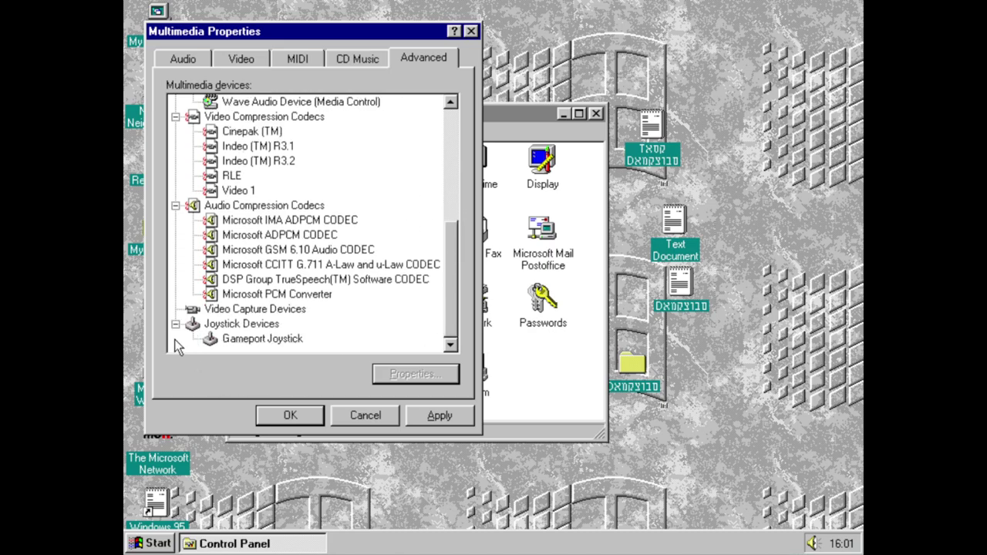
Step: Close the multimedia settings, open the network settings, and check the component types to add and the file and print sharing options without changing them
{"action": "left_click", "coordinate": [389, 418]}
{"action": "double_click", "coordinate": [453, 301]}
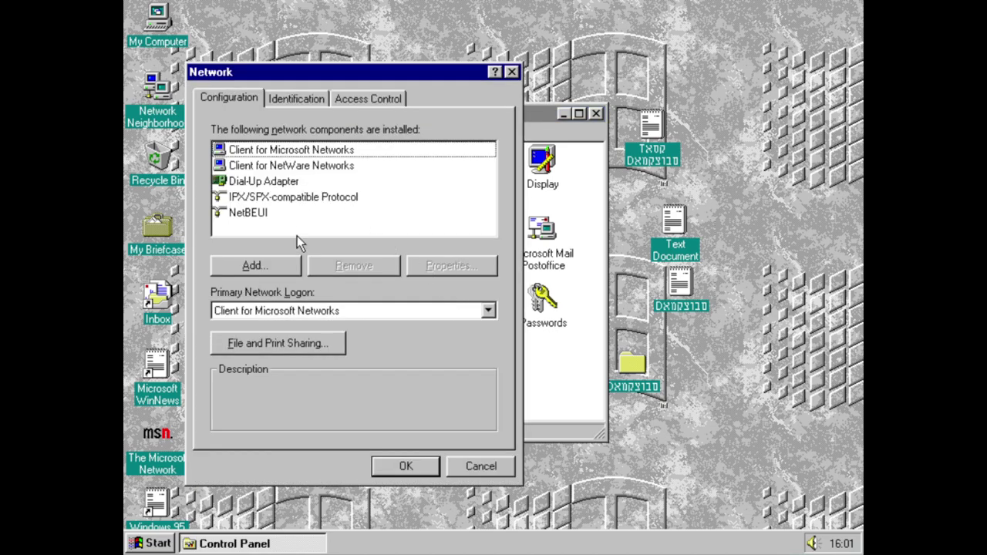
{"action": "left_click", "coordinate": [255, 266]}
{"action": "left_click", "coordinate": [533, 193]}
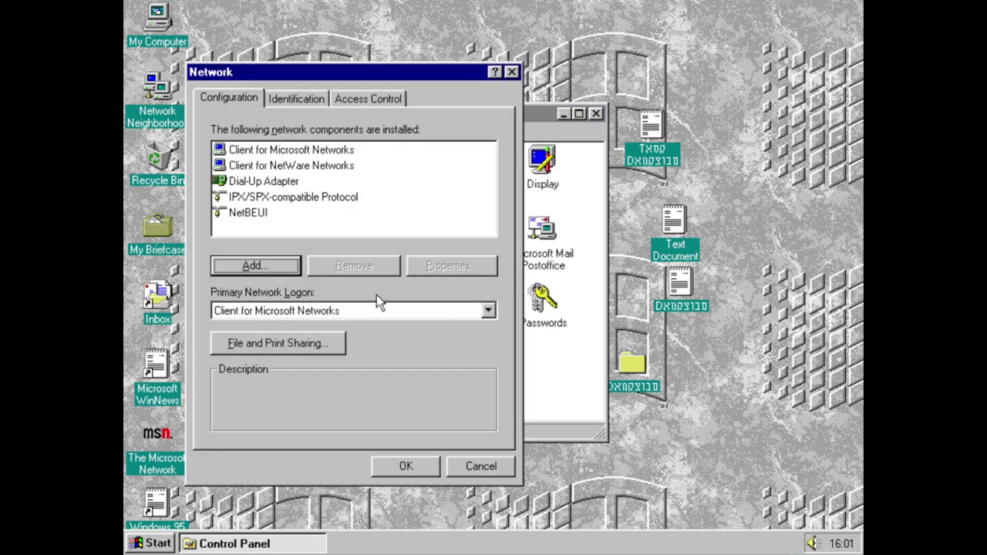
{"action": "left_click", "coordinate": [334, 342]}
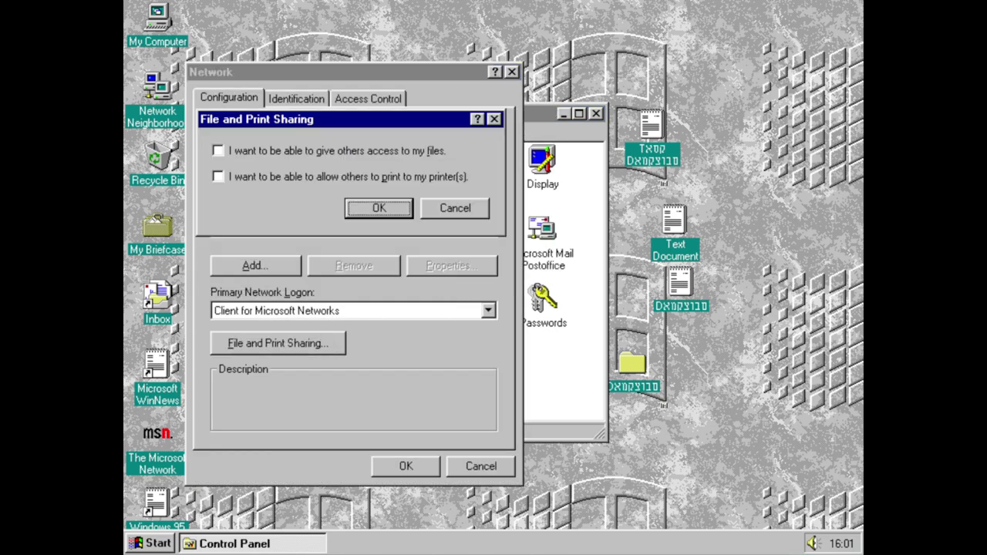
{"action": "left_click", "coordinate": [453, 202]}
Step: Check the Dial-Up Adapter's driver type, bindings and advanced properties, and cancel its properties dialog
{"action": "left_click", "coordinate": [293, 183]}
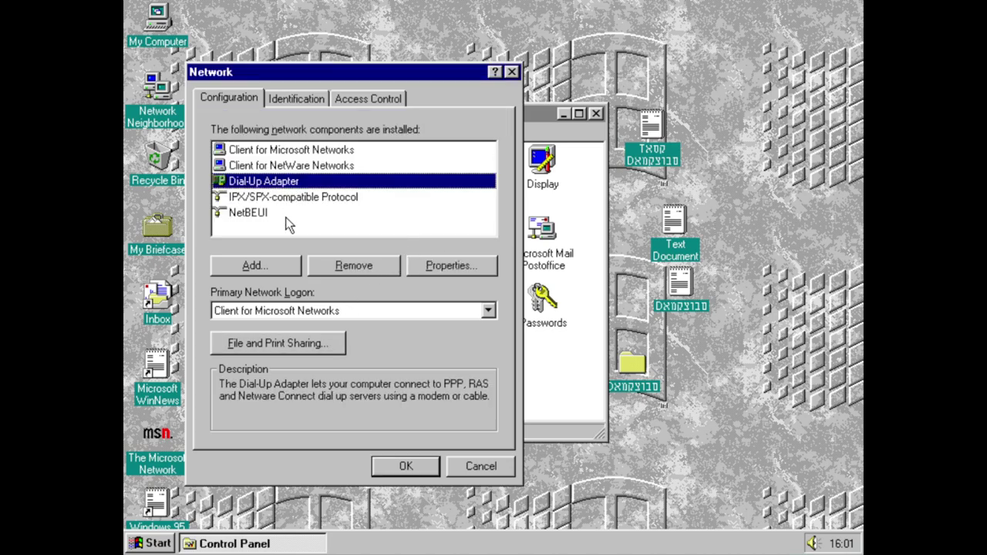
{"action": "left_click", "coordinate": [420, 271]}
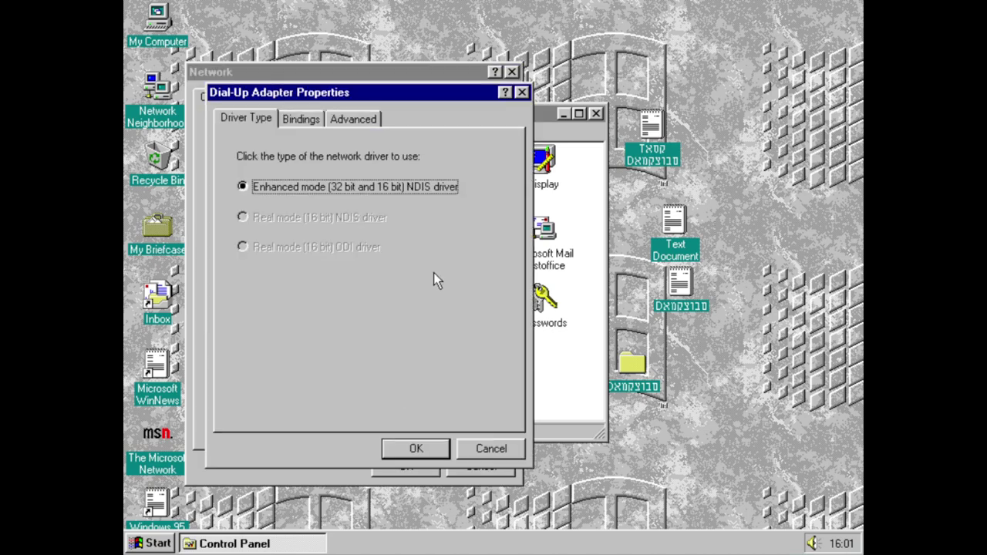
{"action": "left_click", "coordinate": [323, 122]}
{"action": "left_click", "coordinate": [348, 119]}
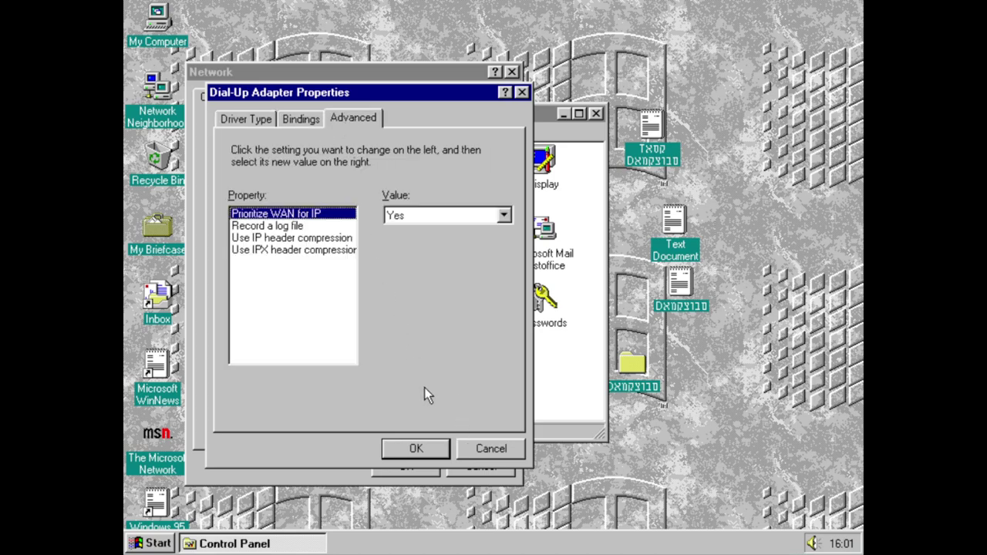
{"action": "left_click", "coordinate": [461, 221]}
{"action": "left_click", "coordinate": [430, 229]}
{"action": "left_click", "coordinate": [292, 238]}
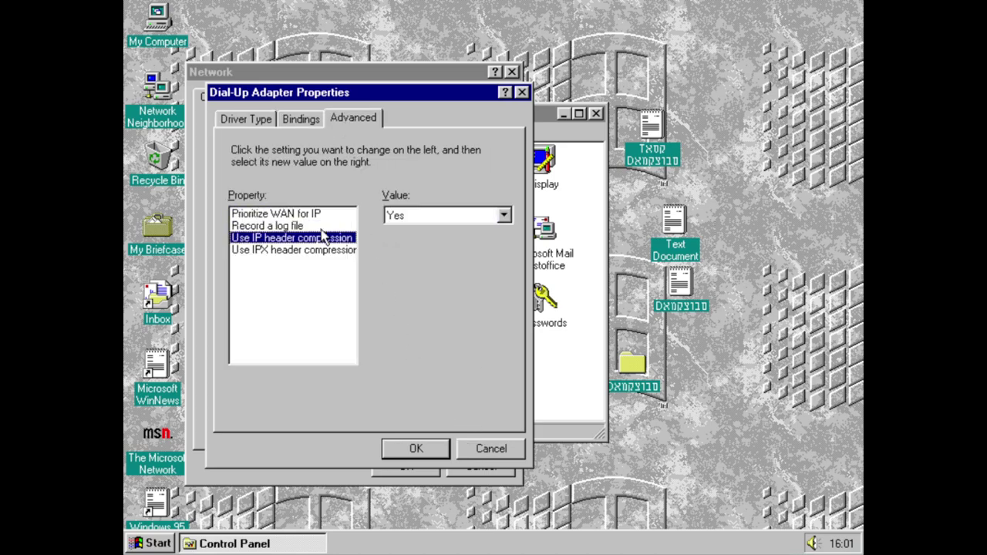
{"action": "left_click", "coordinate": [293, 250]}
{"action": "left_click", "coordinate": [519, 453]}
Step: Check the properties of the Client for Microsoft Networks and cancel the dialog
{"action": "left_click", "coordinate": [284, 151]}
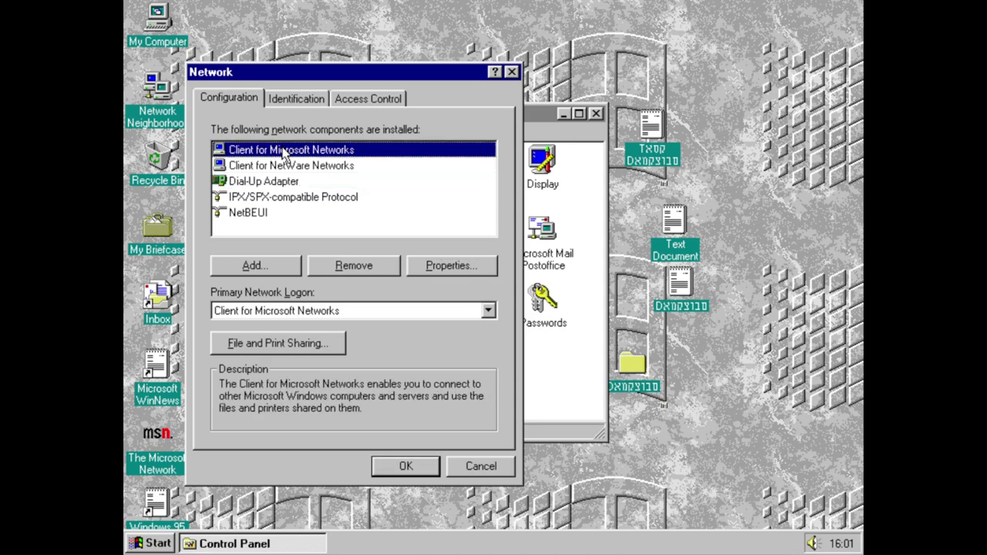
{"action": "left_click", "coordinate": [447, 265]}
{"action": "left_click", "coordinate": [500, 450]}
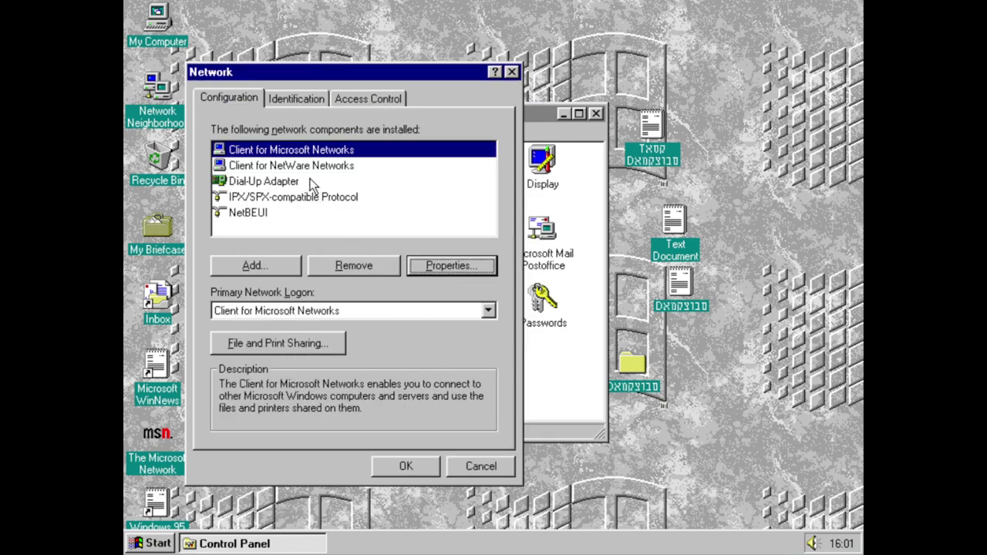
Step: Check the first network drive and preferred server choices for the Client for NetWare Networks, and cancel its properties
{"action": "left_click", "coordinate": [299, 171]}
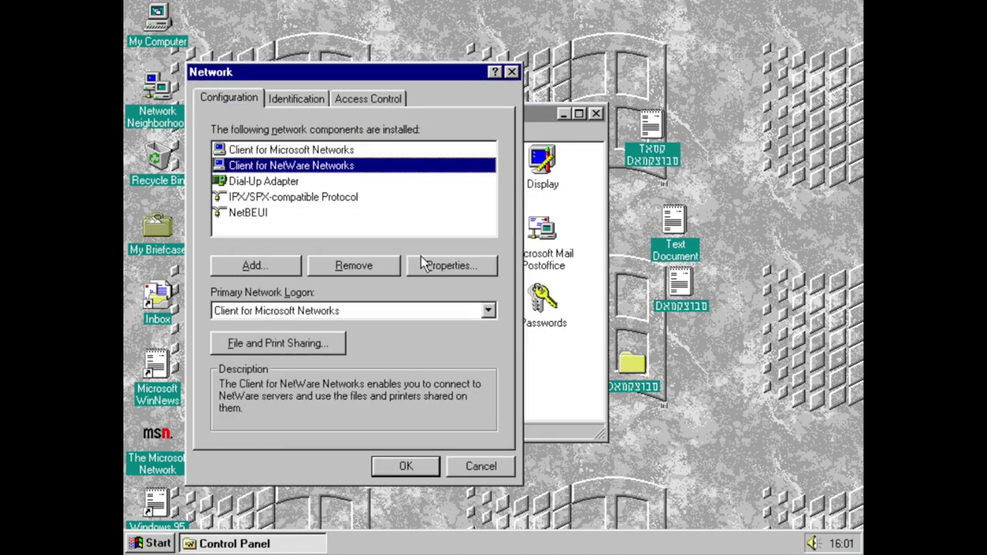
{"action": "left_click", "coordinate": [423, 263]}
{"action": "key", "text": "Tab"}
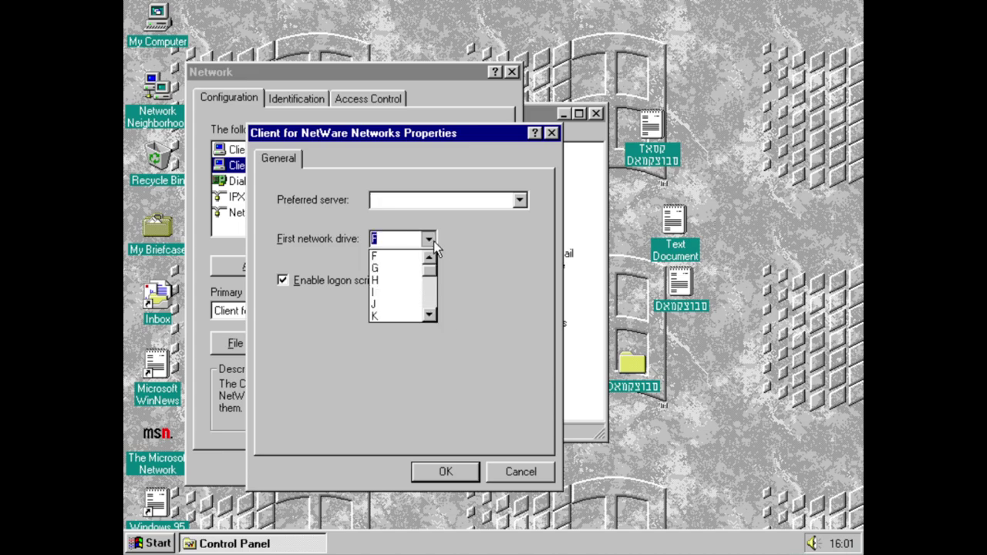
{"action": "left_click", "coordinate": [428, 239]}
{"action": "left_click_drag", "start_coordinate": [430, 262], "coordinate": [430, 316]}
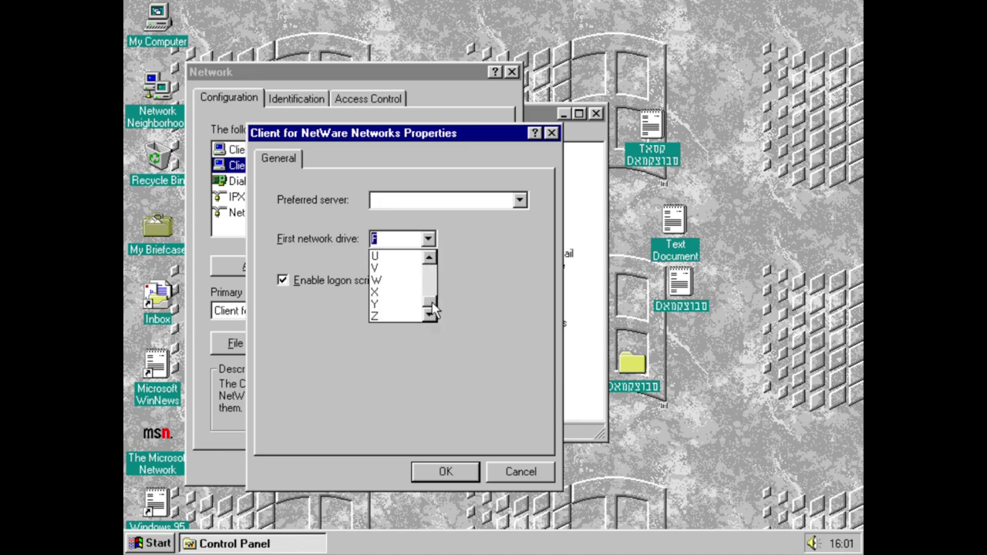
{"action": "left_click", "coordinate": [518, 201]}
{"action": "left_click", "coordinate": [520, 201]}
{"action": "left_click", "coordinate": [519, 202]}
{"action": "left_click", "coordinate": [519, 202]}
{"action": "left_click", "coordinate": [519, 202]}
{"action": "left_click", "coordinate": [549, 474]}
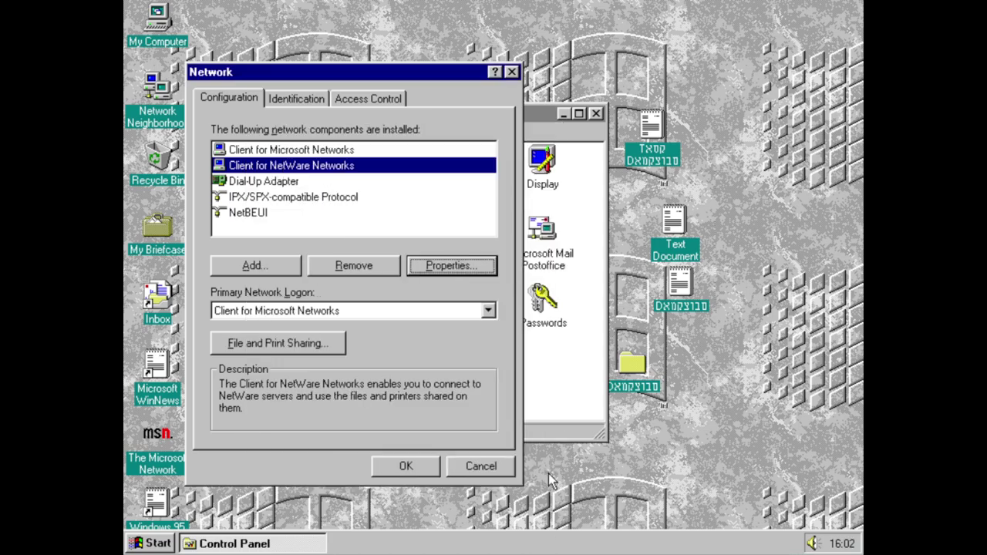
Step: Check the computer's network identification and access control settings, and cancel the network settings
{"action": "left_click", "coordinate": [303, 98]}
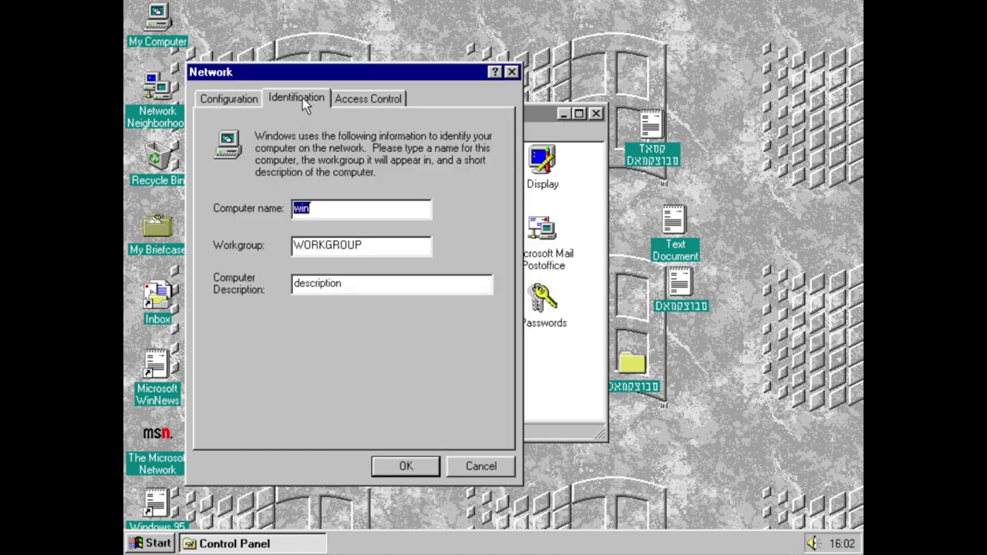
{"action": "left_click", "coordinate": [362, 101]}
{"action": "left_click", "coordinate": [456, 461]}
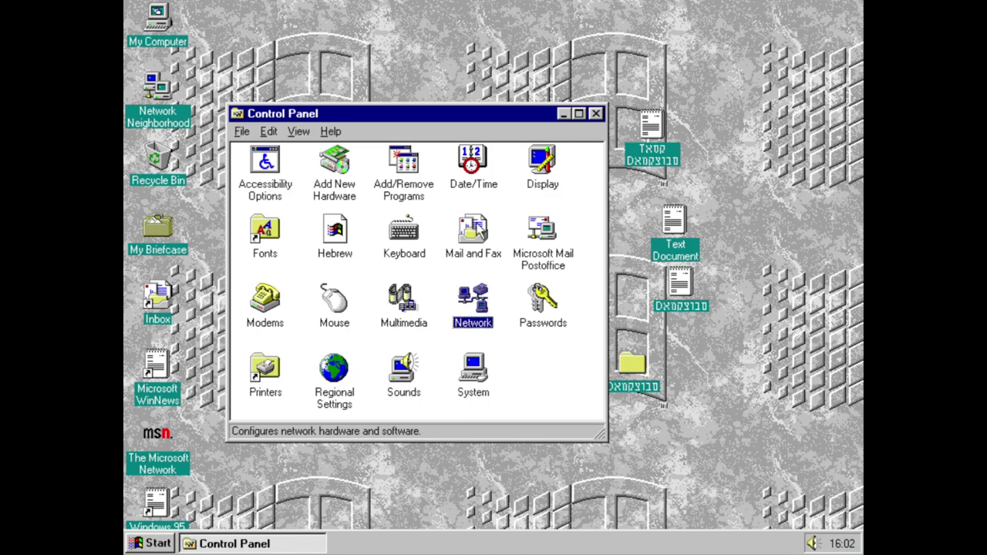
Step: Check the Windows password, other passwords and user profile options in the Passwords settings, and cancel without changes
{"action": "double_click", "coordinate": [548, 309]}
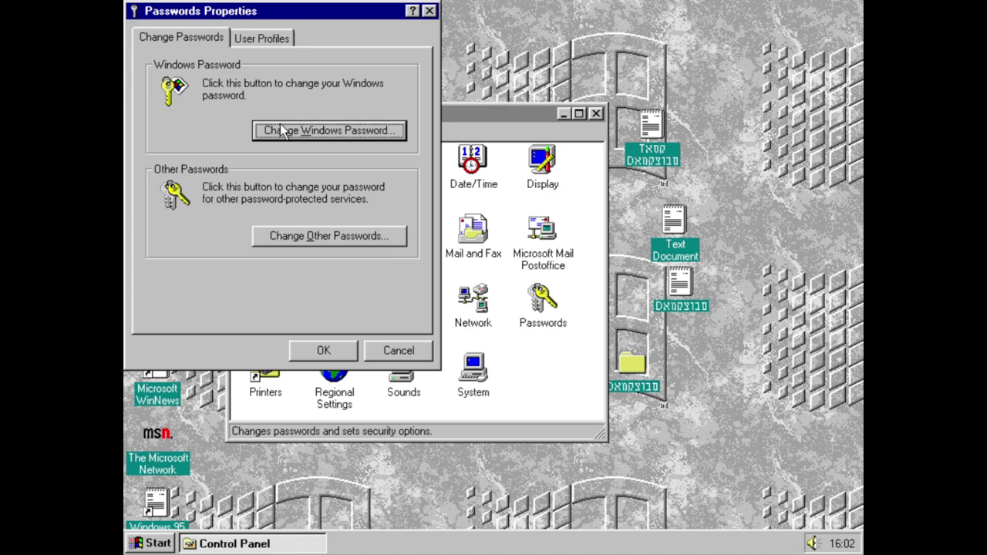
{"action": "left_click", "coordinate": [281, 132]}
{"action": "left_click", "coordinate": [437, 132]}
{"action": "left_click", "coordinate": [330, 239]}
{"action": "left_click", "coordinate": [417, 114]}
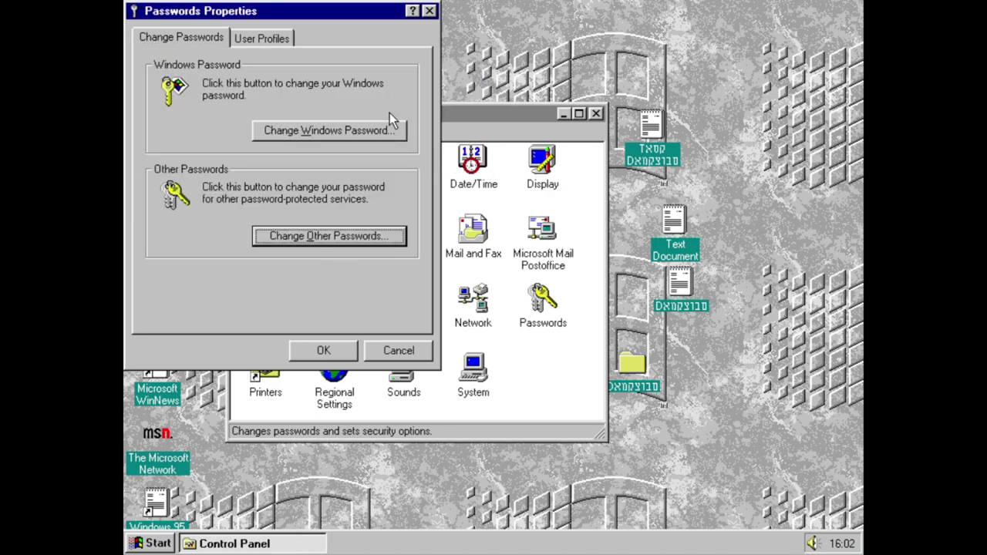
{"action": "left_click", "coordinate": [270, 39]}
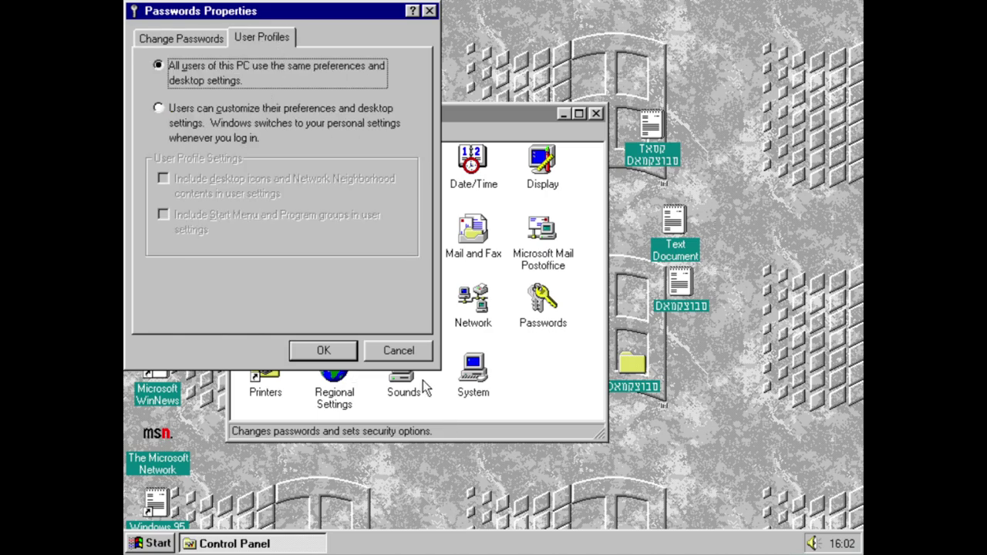
{"action": "left_click", "coordinate": [409, 355]}
Step: Open the Printers folder, look into the Add Printer wizard and cancel it, and close the folder
{"action": "double_click", "coordinate": [266, 372]}
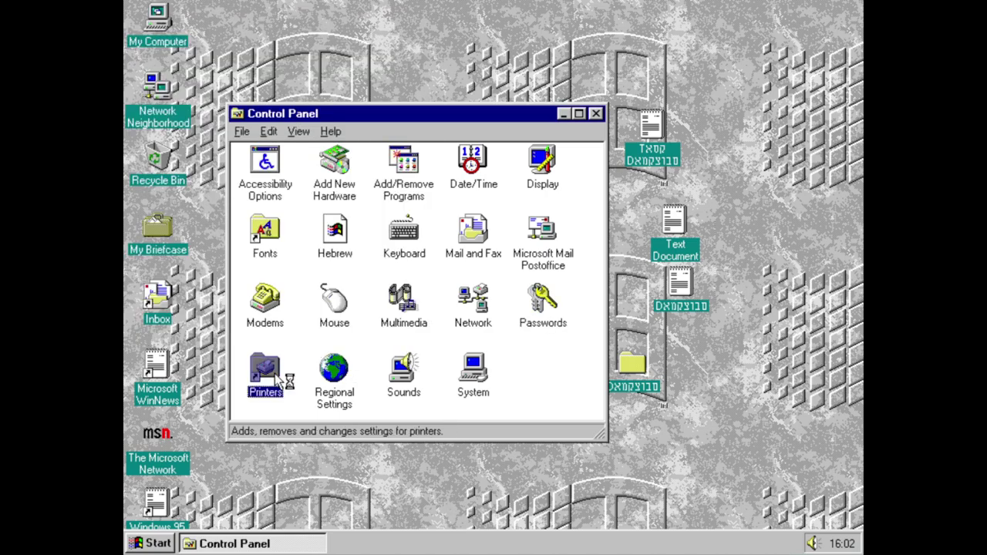
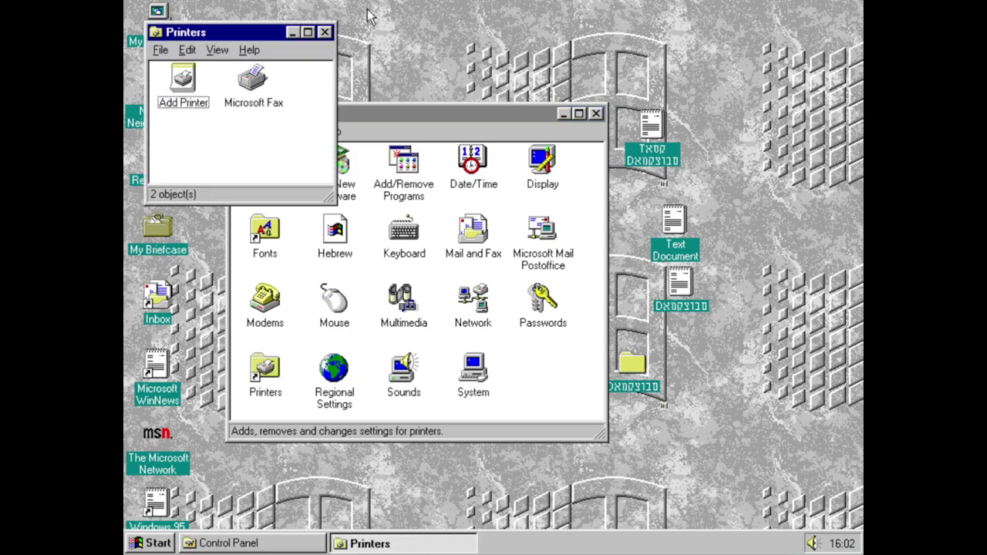
{"action": "double_click", "coordinate": [201, 98]}
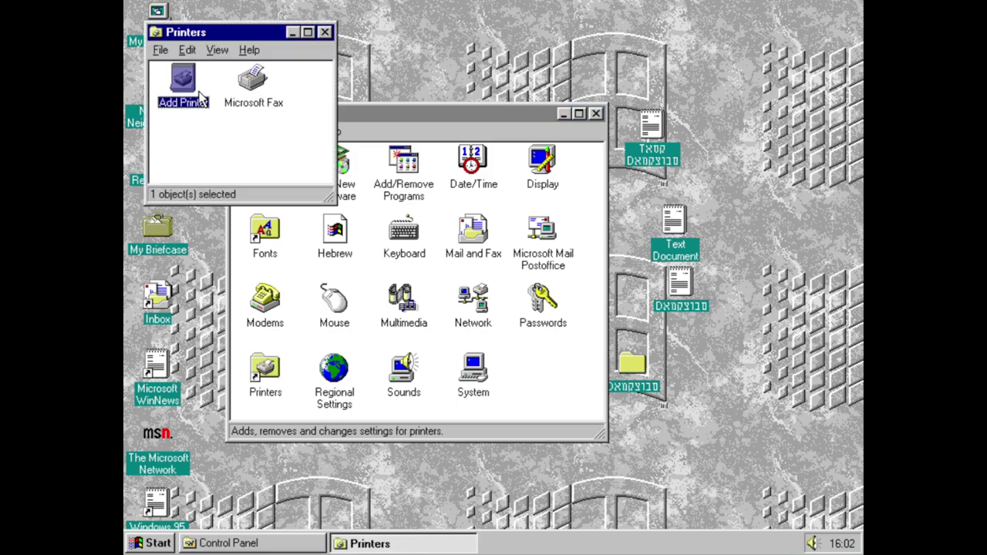
{"action": "left_click", "coordinate": [471, 337]}
{"action": "left_click", "coordinate": [545, 337]}
{"action": "left_click", "coordinate": [324, 33]}
Step: Open the Regional Settings and look through the list of available regions, keeping Hebrew
{"action": "left_click", "coordinate": [350, 372]}
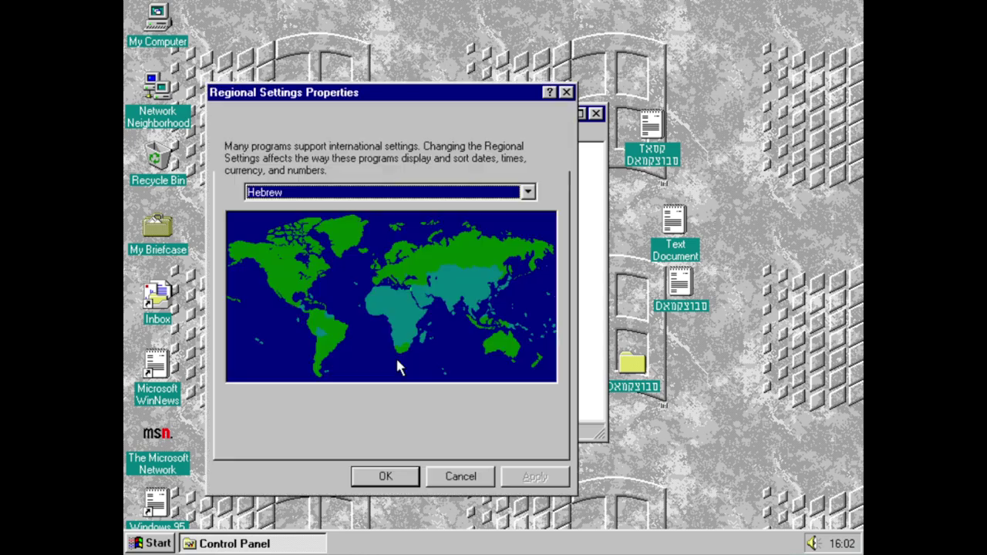
{"action": "left_click", "coordinate": [293, 195]}
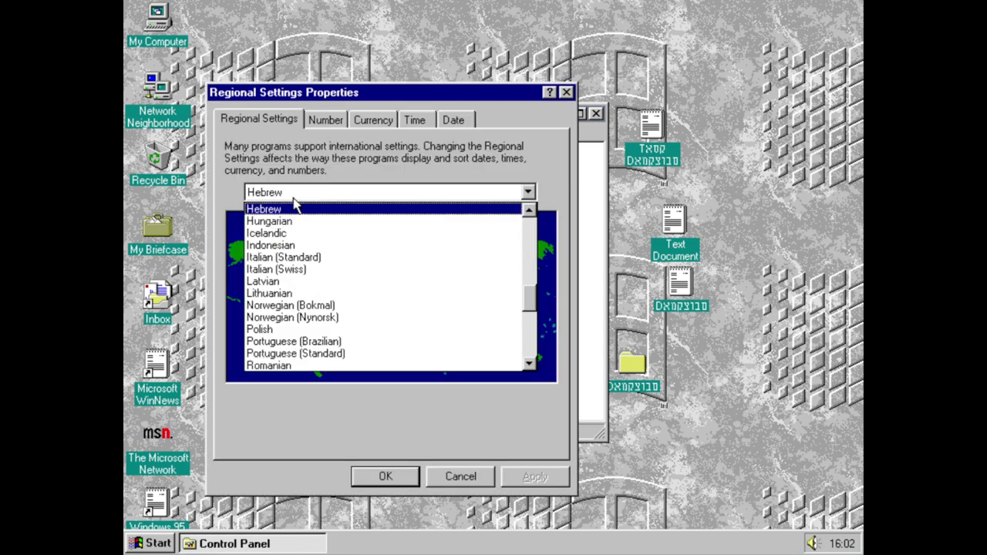
{"action": "left_click_drag", "start_coordinate": [529, 293], "coordinate": [519, 232]}
{"action": "left_click", "coordinate": [313, 137]}
Step: Check the number format choices for decimal symbol, digits after decimal, digit grouping symbol and digits in group
{"action": "left_click", "coordinate": [325, 121]}
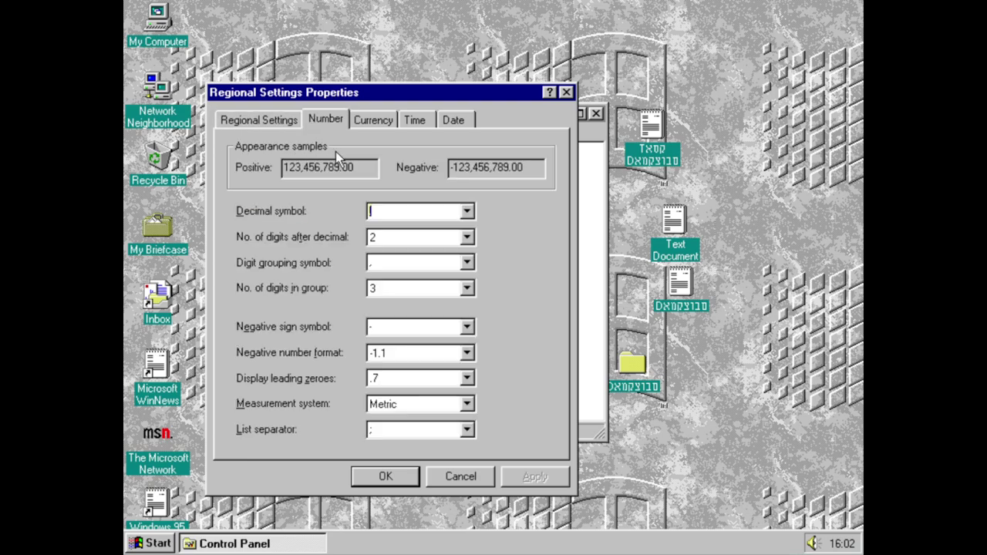
{"action": "double_click", "coordinate": [469, 212]}
{"action": "left_click_drag", "start_coordinate": [470, 239], "coordinate": [469, 281]}
{"action": "left_click", "coordinate": [486, 269]}
{"action": "left_click", "coordinate": [467, 263]}
{"action": "left_click", "coordinate": [467, 285]}
{"action": "left_click", "coordinate": [469, 287]}
{"action": "left_click", "coordinate": [470, 308]}
{"action": "left_click", "coordinate": [470, 308]}
{"action": "left_click", "coordinate": [470, 329]}
{"action": "left_click_drag", "start_coordinate": [471, 331], "coordinate": [470, 332]}
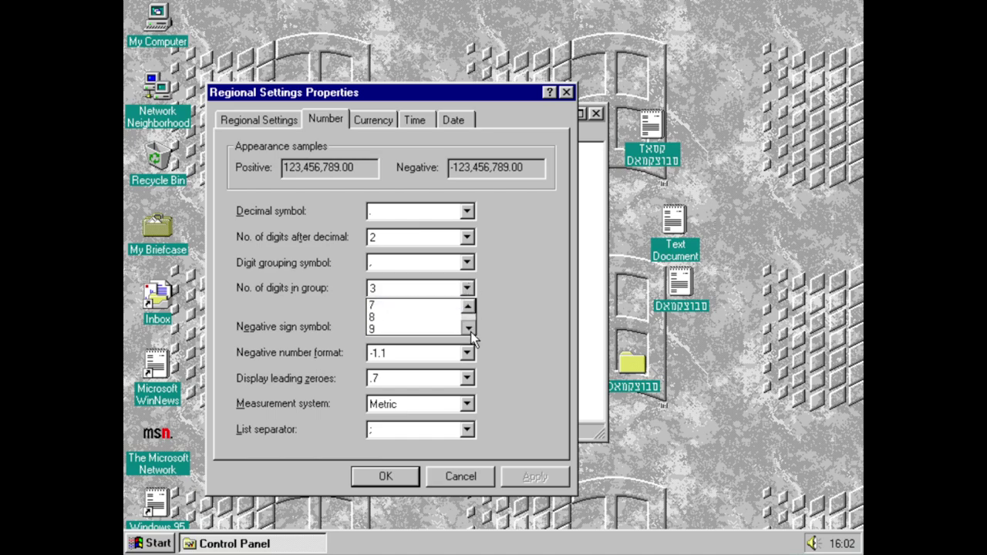
Step: Check the number format choices for negative sign, negative format, leading zeroes, measurement system and list separator
{"action": "left_click", "coordinate": [494, 326]}
{"action": "left_click", "coordinate": [469, 326]}
{"action": "left_click", "coordinate": [469, 326]}
{"action": "left_click", "coordinate": [469, 354]}
{"action": "left_click", "coordinate": [469, 353]}
{"action": "left_click", "coordinate": [469, 379]}
{"action": "left_click", "coordinate": [472, 392]}
{"action": "left_click", "coordinate": [468, 404]}
{"action": "left_click", "coordinate": [468, 404]}
{"action": "left_click", "coordinate": [469, 429]}
{"action": "left_click", "coordinate": [468, 429]}
{"action": "left_click", "coordinate": [468, 429]}
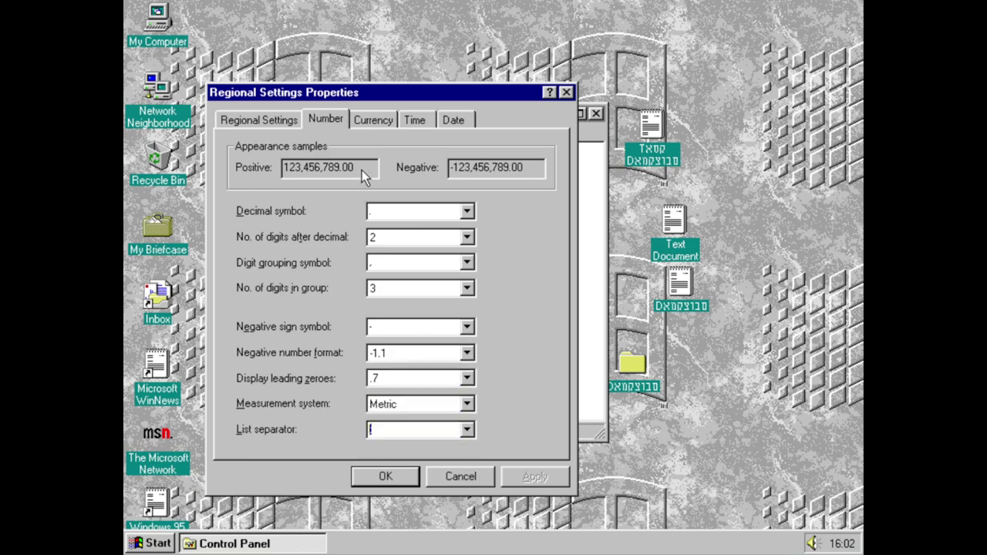
Step: Check the currency format choices for currency symbol, symbol position and negative number format
{"action": "left_click", "coordinate": [360, 115]}
{"action": "left_click", "coordinate": [467, 234]}
{"action": "left_click", "coordinate": [468, 234]}
{"action": "left_click", "coordinate": [468, 260]}
{"action": "left_click", "coordinate": [468, 260]}
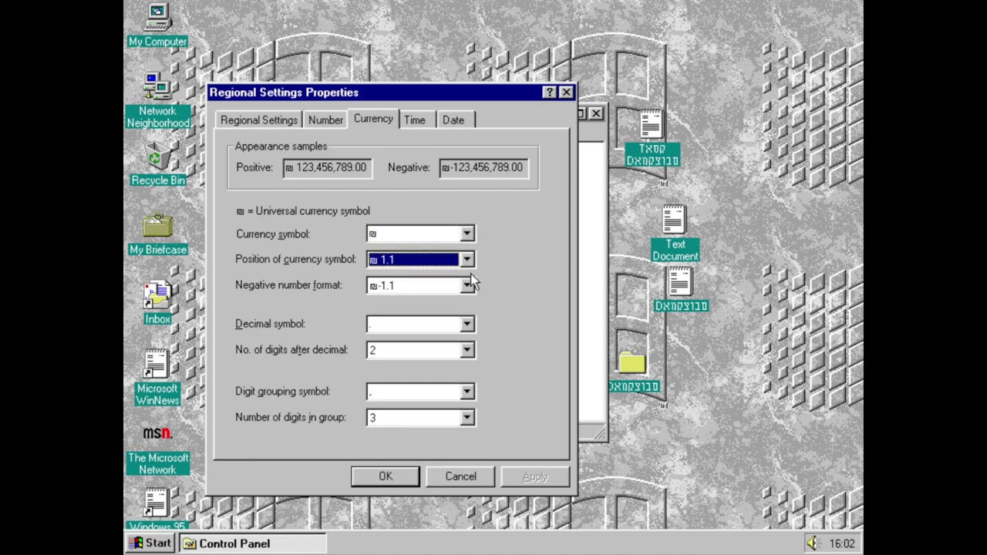
{"action": "left_click", "coordinate": [469, 284]}
{"action": "left_click_drag", "start_coordinate": [471, 339], "coordinate": [470, 307]}
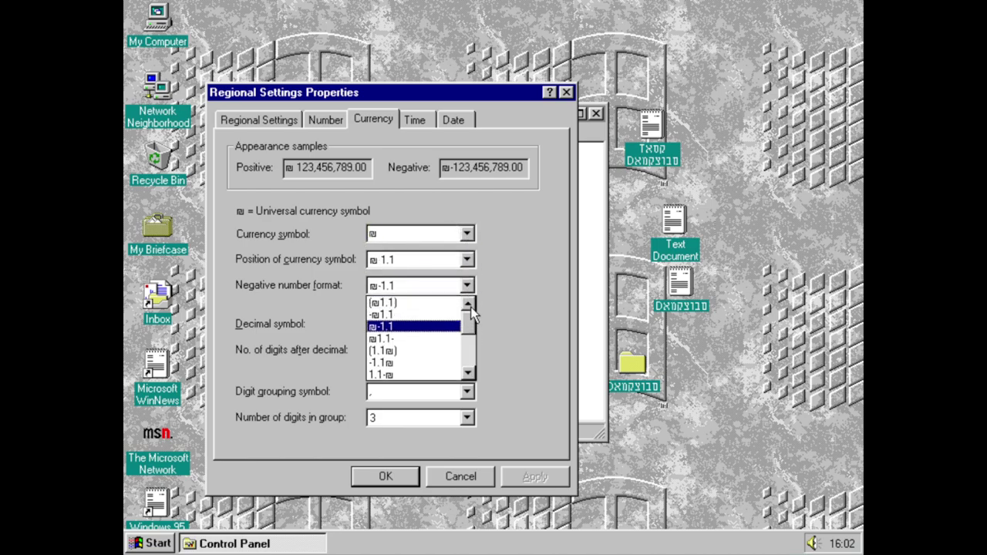
{"action": "left_click", "coordinate": [496, 314]}
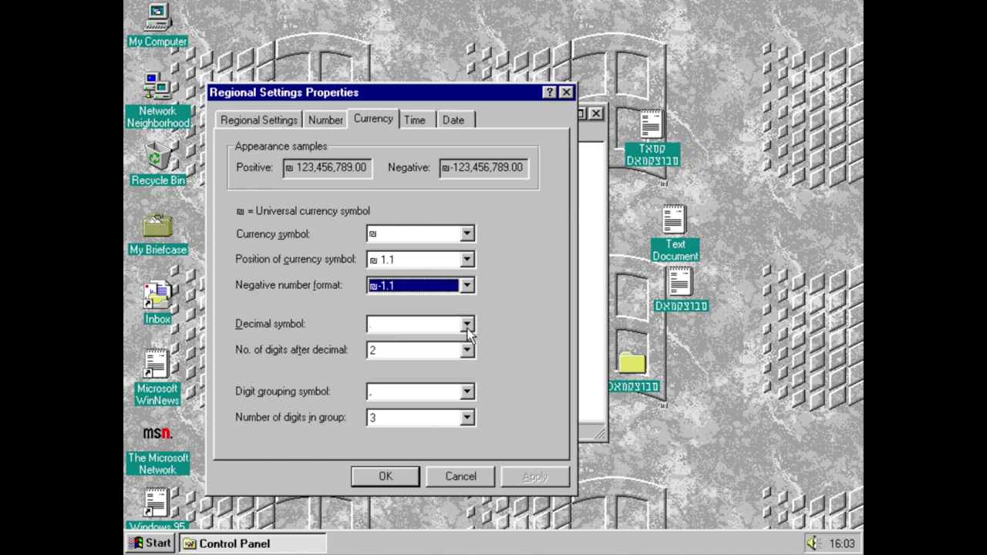
Step: Check the currency format choices for decimal symbol and number of digits after the decimal
{"action": "left_click", "coordinate": [467, 324]}
{"action": "left_click", "coordinate": [467, 324]}
{"action": "left_click", "coordinate": [467, 351]}
{"action": "left_click", "coordinate": [468, 351]}
{"action": "left_click", "coordinate": [468, 351]}
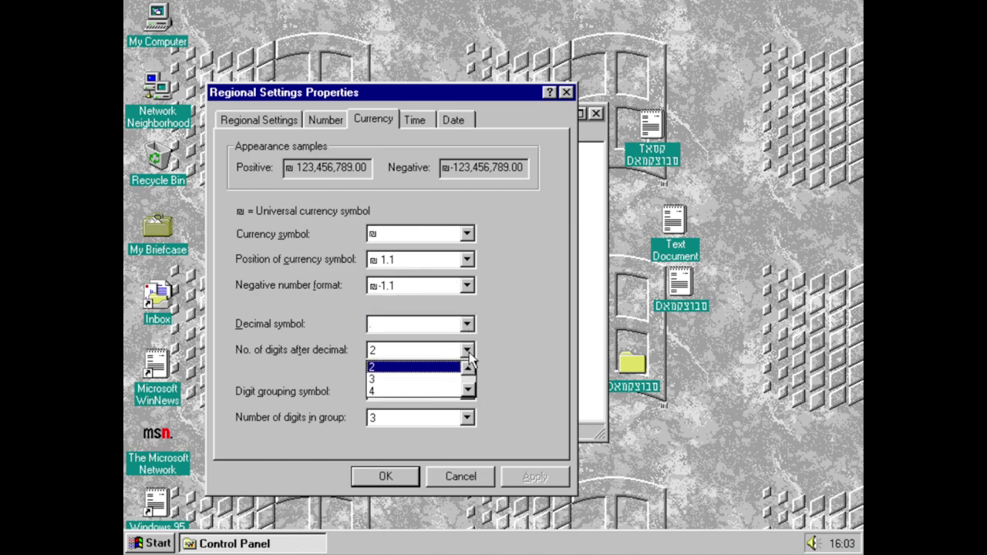
{"action": "left_click", "coordinate": [469, 369]}
{"action": "left_click", "coordinate": [469, 369]}
Step: Check the currency format choices for digit grouping symbol and number of digits in a group
{"action": "left_click", "coordinate": [468, 391]}
{"action": "left_click", "coordinate": [468, 391]}
{"action": "left_click", "coordinate": [468, 391]}
{"action": "left_click", "coordinate": [489, 384]}
{"action": "left_click", "coordinate": [473, 390]}
{"action": "left_click", "coordinate": [473, 390]}
{"action": "left_click", "coordinate": [467, 417]}
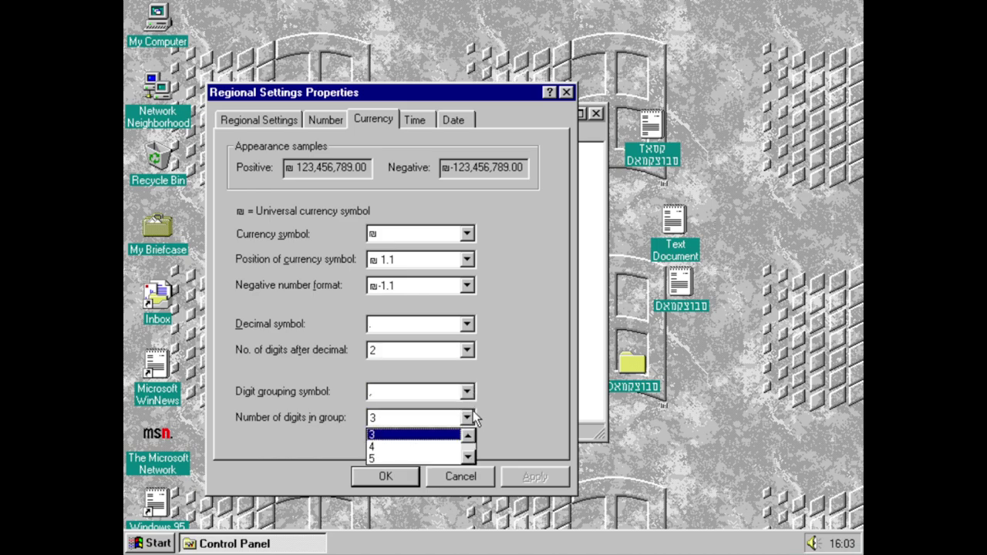
{"action": "left_click", "coordinate": [468, 436]}
{"action": "left_click", "coordinate": [468, 435]}
{"action": "left_click", "coordinate": [469, 458]}
{"action": "left_click", "coordinate": [469, 458]}
{"action": "left_click", "coordinate": [489, 399]}
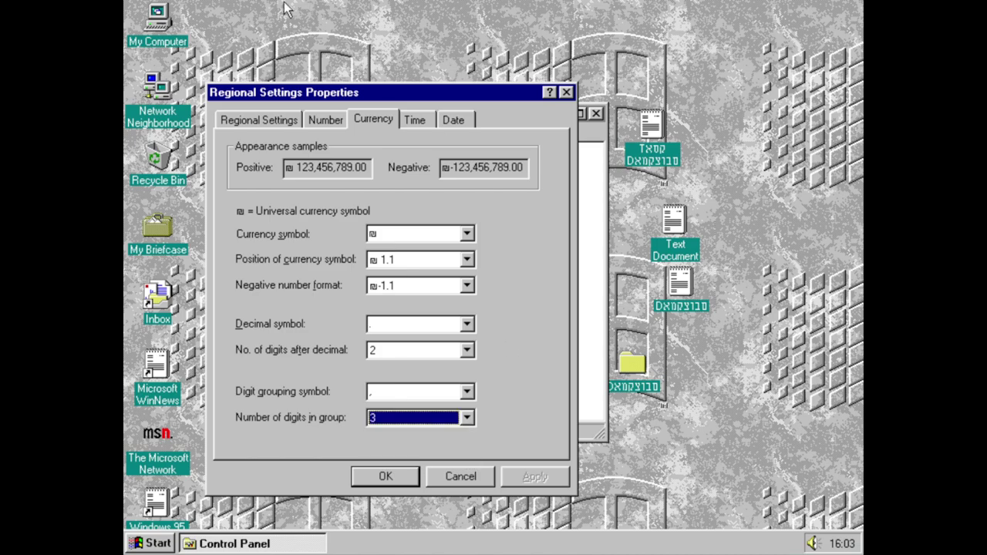
Step: Check the time format choices for time style, time separator, AM symbol and PM symbol
{"action": "left_click", "coordinate": [402, 117]}
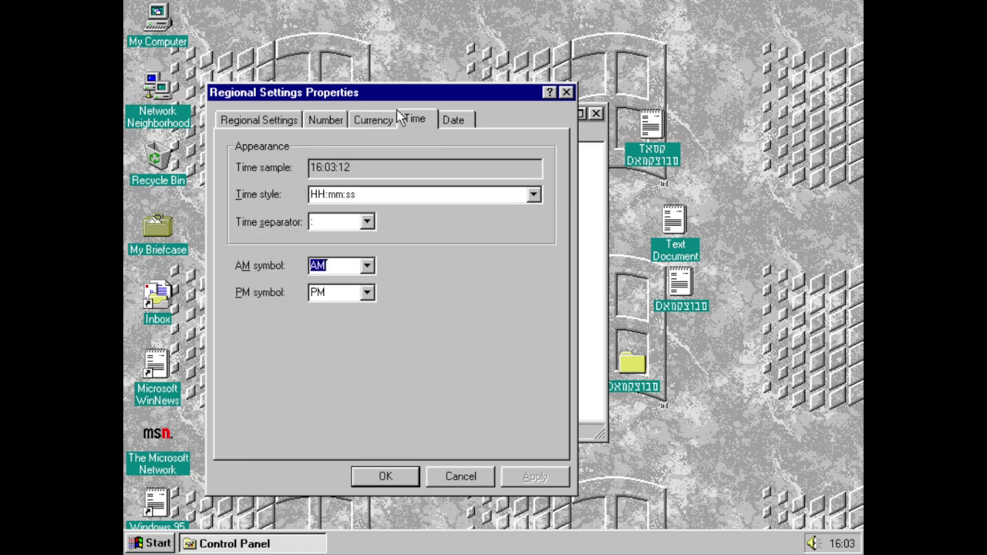
{"action": "left_click", "coordinate": [534, 196]}
{"action": "left_click", "coordinate": [534, 196]}
{"action": "left_click", "coordinate": [474, 215]}
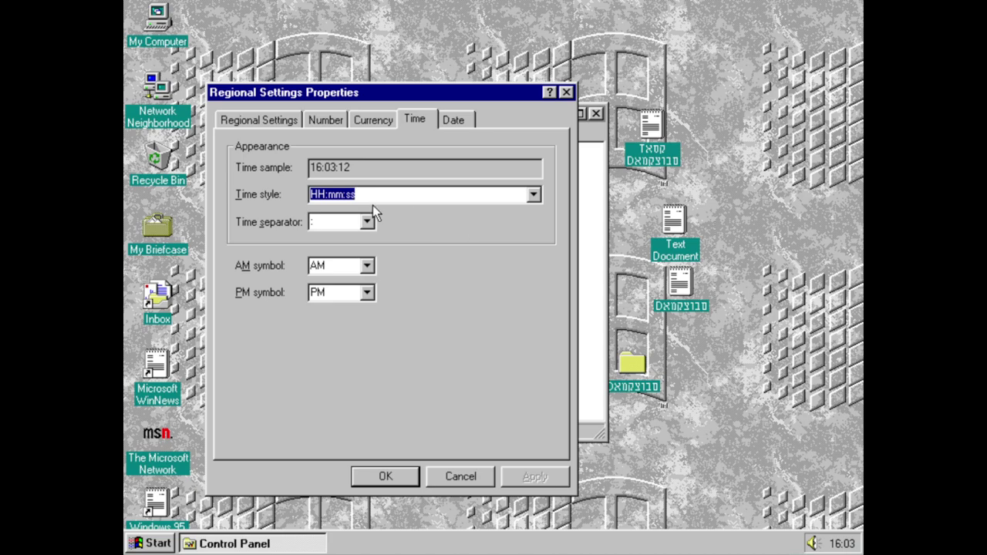
{"action": "left_click", "coordinate": [367, 221]}
{"action": "left_click", "coordinate": [363, 236]}
{"action": "left_click", "coordinate": [367, 265]}
{"action": "left_click", "coordinate": [368, 283]}
{"action": "left_click", "coordinate": [367, 292]}
{"action": "left_click", "coordinate": [369, 296]}
Step: Check the date format choices for short date style, date separator and long date style
{"action": "left_click", "coordinate": [468, 125]}
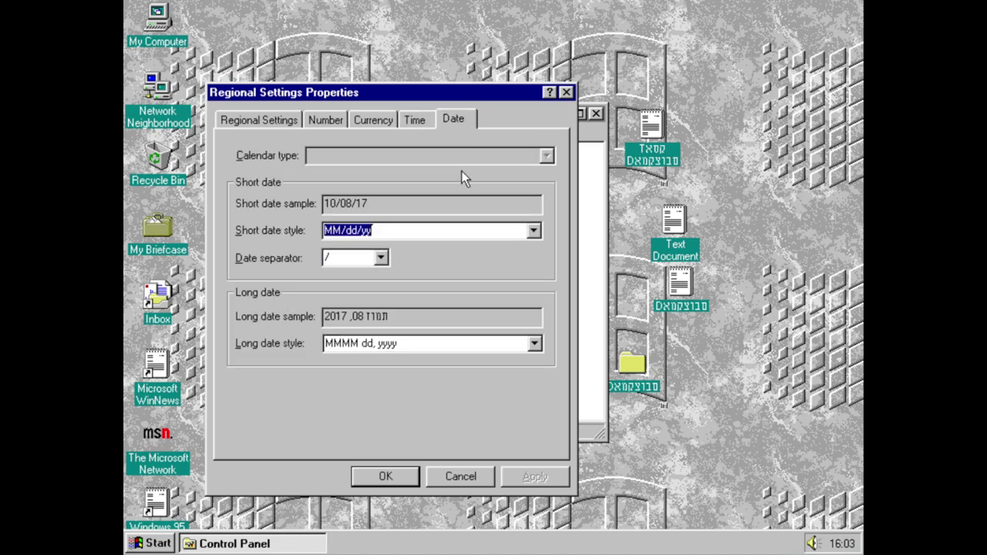
{"action": "left_click", "coordinate": [532, 230]}
{"action": "left_click", "coordinate": [459, 245]}
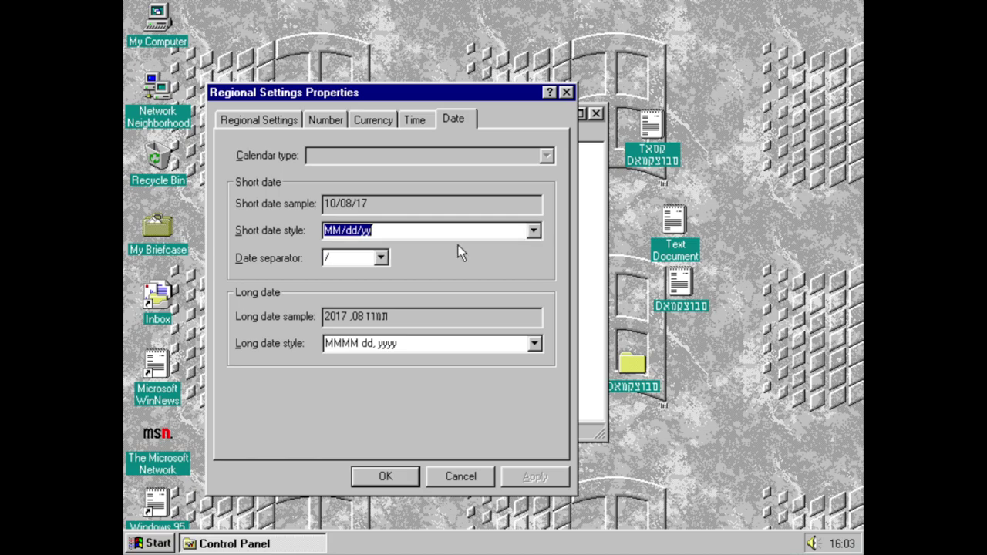
{"action": "left_click", "coordinate": [380, 259]}
{"action": "left_click", "coordinate": [378, 260]}
{"action": "left_click", "coordinate": [534, 344]}
{"action": "left_click", "coordinate": [417, 360]}
Step: Change the regional setting to English (United States) and apply it
{"action": "left_click", "coordinate": [244, 121]}
{"action": "left_click", "coordinate": [313, 190]}
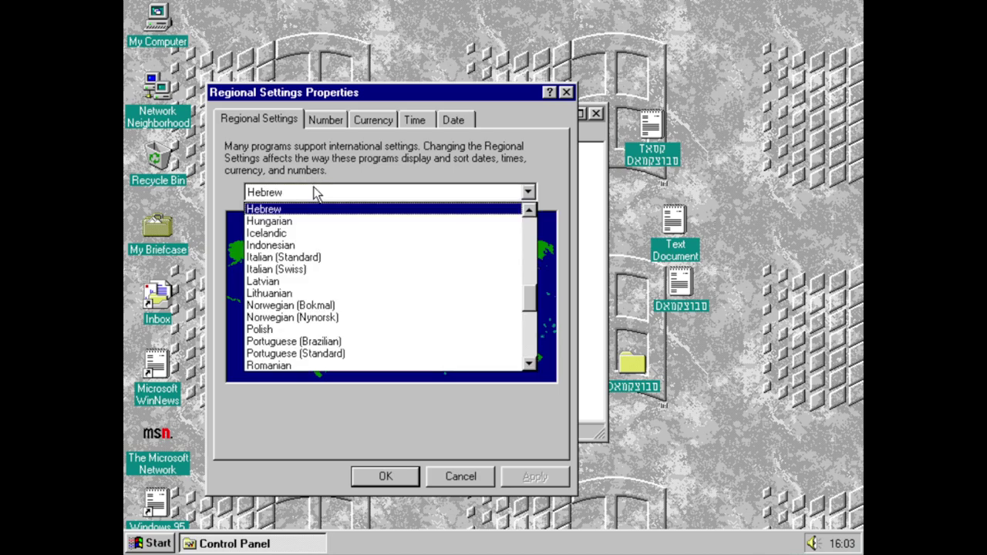
{"action": "left_click_drag", "start_coordinate": [529, 303], "coordinate": [527, 262]}
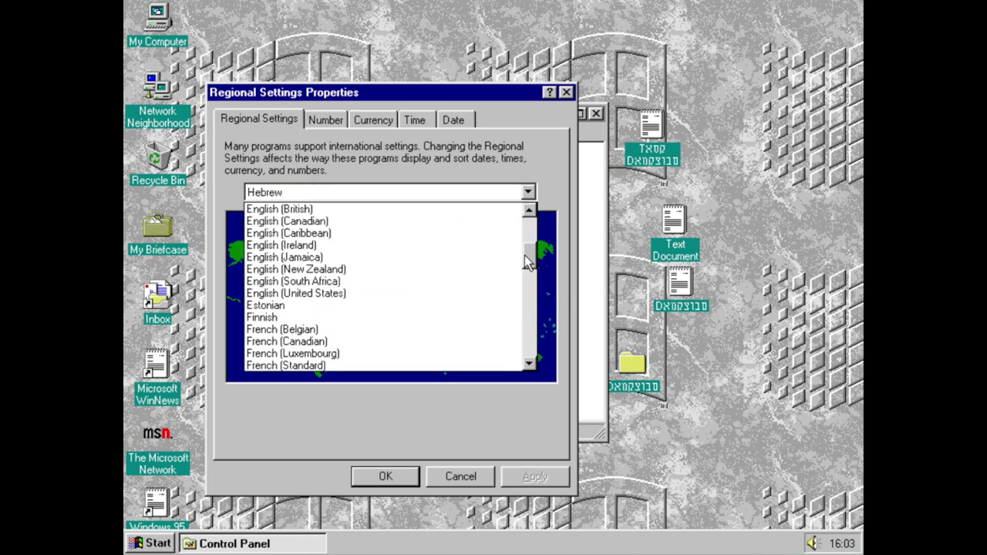
{"action": "left_click", "coordinate": [442, 293]}
{"action": "left_click", "coordinate": [545, 475]}
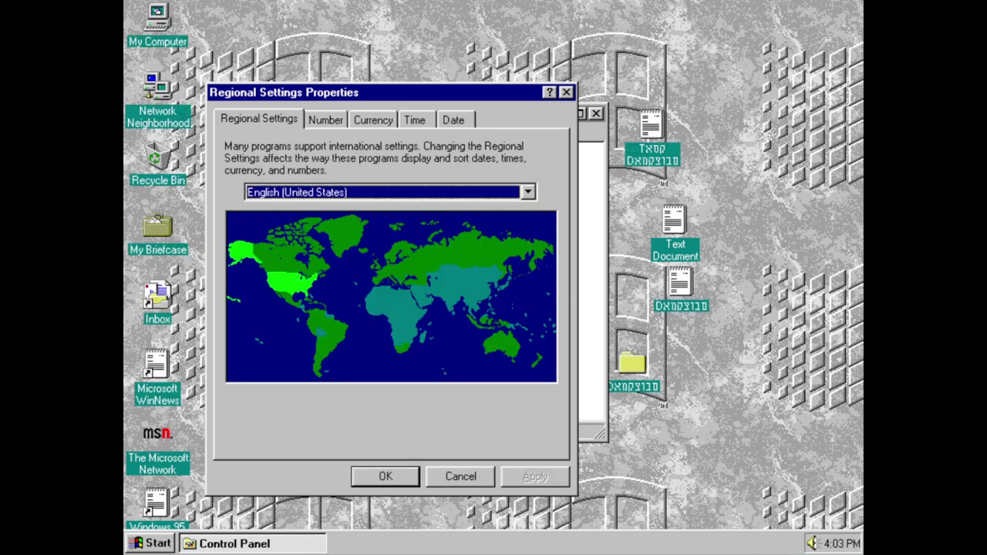
Step: Check the U.S. number format choices for decimal symbol and number of digits after the decimal
{"action": "left_click", "coordinate": [338, 124]}
{"action": "left_click", "coordinate": [467, 211]}
{"action": "left_click", "coordinate": [467, 212]}
{"action": "left_click", "coordinate": [466, 240]}
{"action": "left_click_drag", "start_coordinate": [467, 247], "coordinate": [468, 280]}
{"action": "left_click", "coordinate": [491, 270]}
Step: Check the U.S. number format choices for digit grouping symbol and number of digits in a group
{"action": "left_click", "coordinate": [466, 262]}
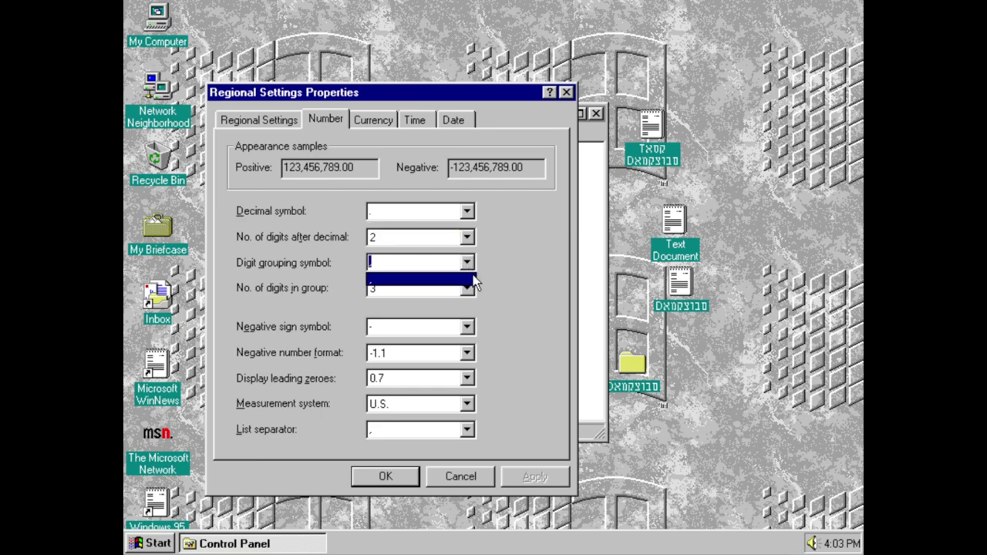
{"action": "left_click", "coordinate": [462, 280]}
{"action": "left_click", "coordinate": [468, 288]}
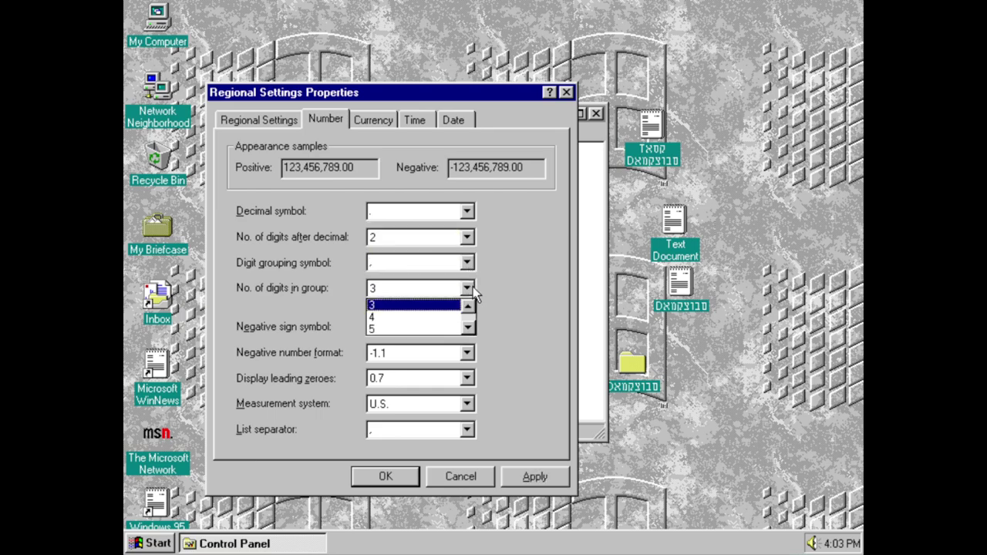
{"action": "left_click", "coordinate": [468, 328]}
{"action": "left_click", "coordinate": [469, 330]}
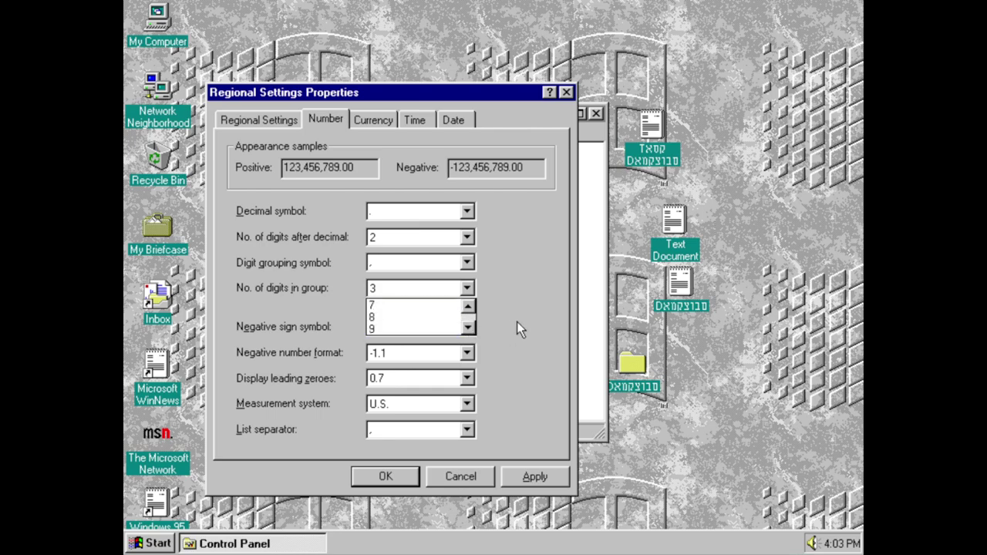
{"action": "left_click", "coordinate": [479, 323]}
Step: Check the U.S. number format choices for negative number format, leading zeroes, measurement system and list separator
{"action": "key", "text": "Tab"}
{"action": "left_click", "coordinate": [466, 357]}
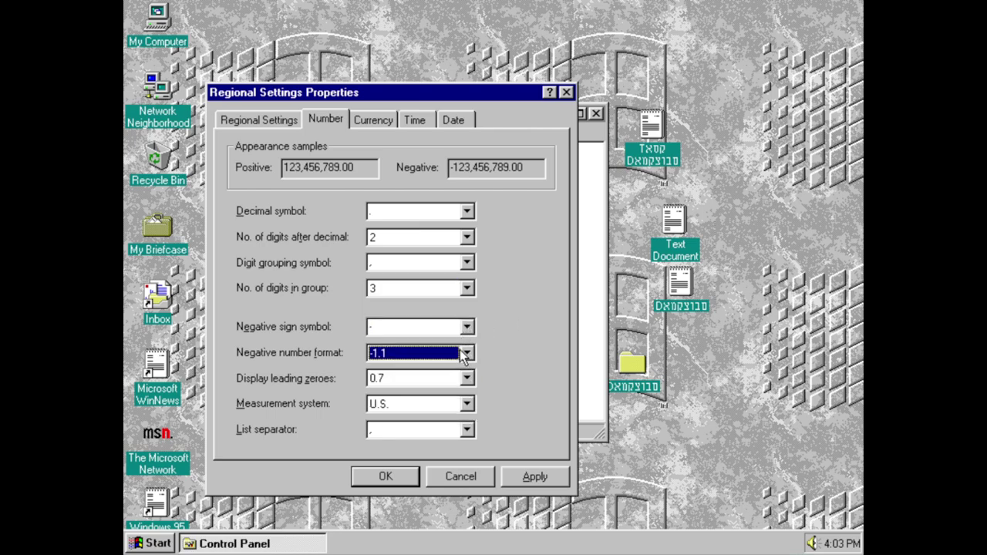
{"action": "left_click", "coordinate": [463, 379]}
{"action": "left_click", "coordinate": [461, 386]}
{"action": "left_click", "coordinate": [466, 404]}
{"action": "left_click", "coordinate": [467, 406]}
{"action": "left_click", "coordinate": [469, 431]}
{"action": "left_click", "coordinate": [469, 430]}
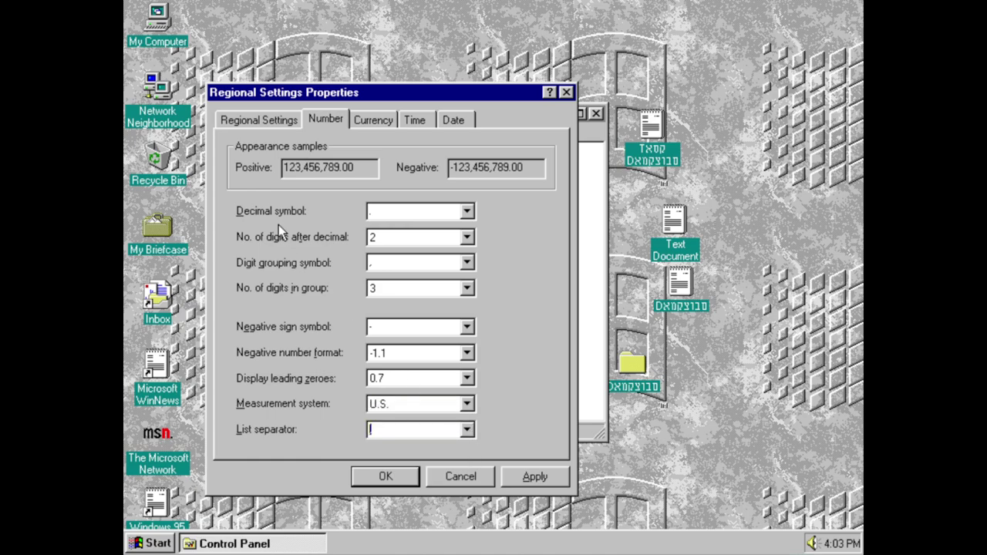
Step: Check the U.S. currency format choices for currency symbol, symbol position and negative number format
{"action": "left_click", "coordinate": [363, 113]}
{"action": "left_click", "coordinate": [467, 235]}
{"action": "left_click", "coordinate": [467, 235]}
{"action": "left_click", "coordinate": [467, 260]}
{"action": "left_click", "coordinate": [466, 260]}
{"action": "left_click", "coordinate": [467, 285]}
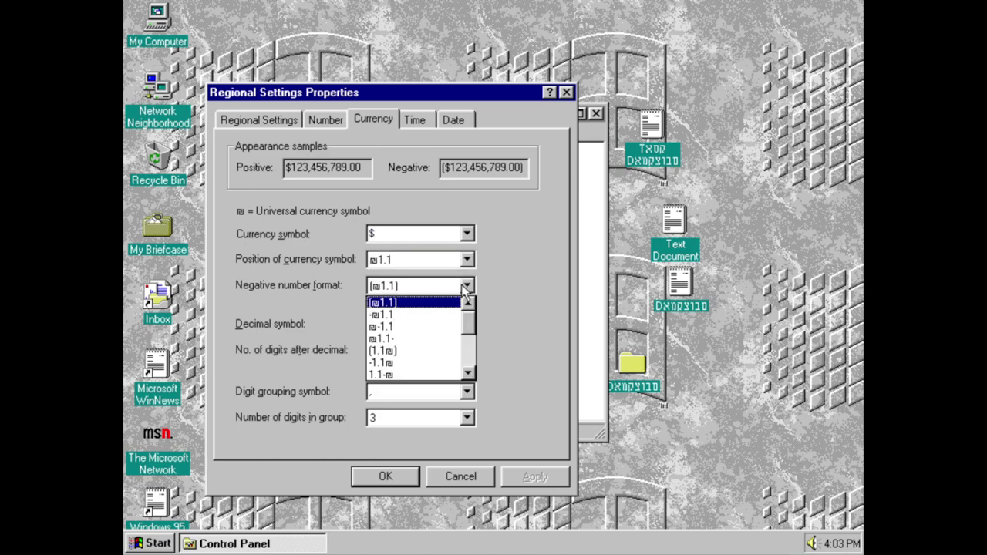
{"action": "left_click_drag", "start_coordinate": [464, 317], "coordinate": [465, 362]}
{"action": "left_click", "coordinate": [417, 286]}
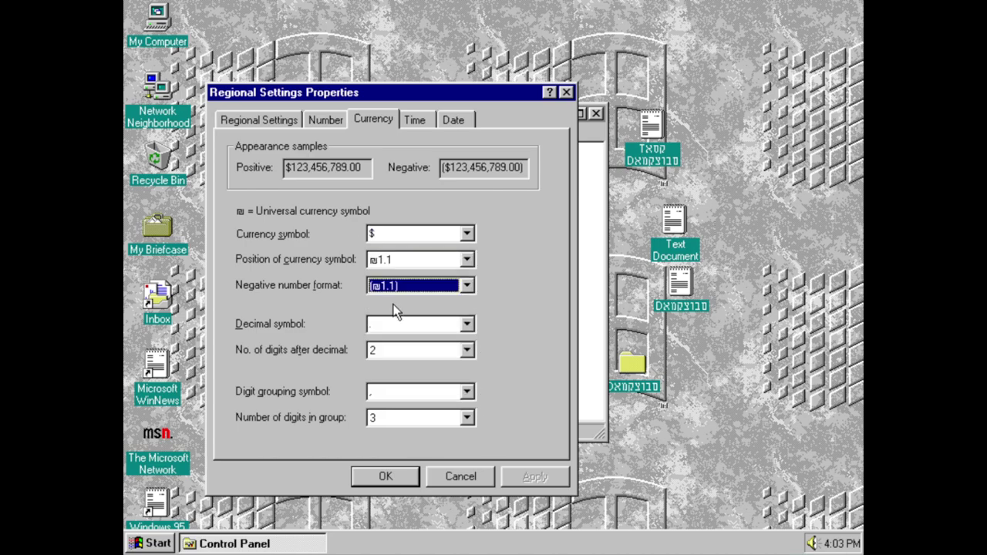
Step: Examine the available currency options for decimal symbol, digits after decimal, digit grouping symbol and number of digits in group
{"action": "left_click", "coordinate": [466, 324]}
{"action": "left_click", "coordinate": [466, 324]}
{"action": "left_click", "coordinate": [466, 350]}
{"action": "left_click", "coordinate": [467, 350]}
{"action": "left_click", "coordinate": [467, 350]}
{"action": "left_click", "coordinate": [468, 390]}
{"action": "left_click", "coordinate": [468, 390]}
{"action": "left_click", "coordinate": [468, 390]}
{"action": "left_click", "coordinate": [468, 390]}
{"action": "left_click", "coordinate": [483, 385]}
{"action": "key", "text": "Tab"}
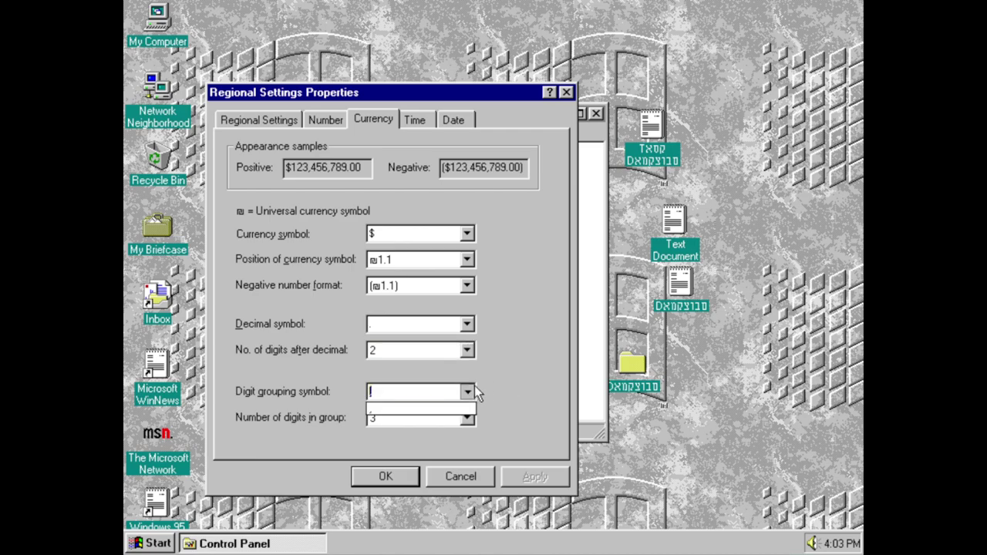
{"action": "left_click", "coordinate": [466, 417]}
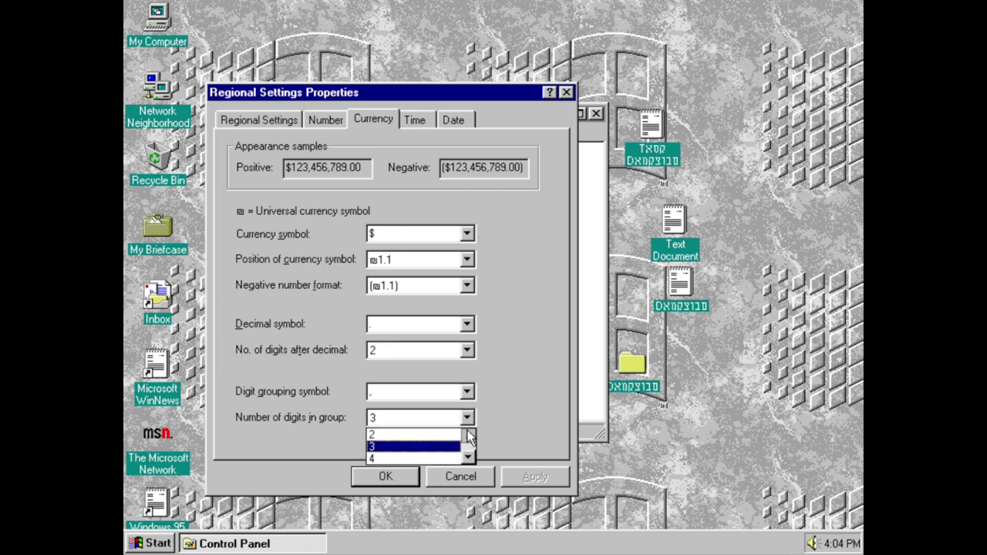
{"action": "left_click", "coordinate": [467, 459]}
{"action": "left_click", "coordinate": [467, 458]}
{"action": "left_click", "coordinate": [413, 139]}
Step: Examine the time format options for time style, time separator, AM symbol and PM symbol
{"action": "left_click", "coordinate": [415, 119]}
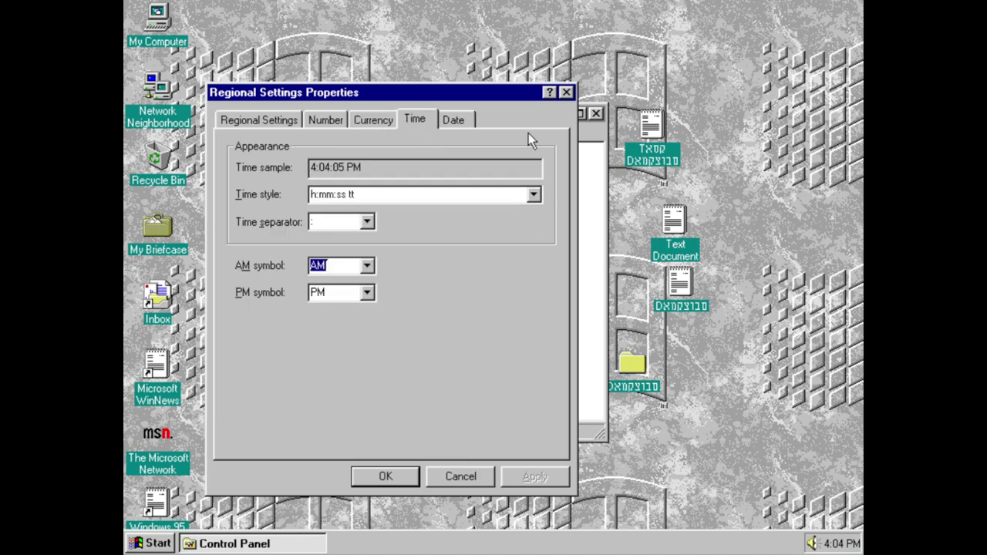
{"action": "left_click", "coordinate": [533, 194]}
{"action": "left_click", "coordinate": [480, 196]}
{"action": "left_click", "coordinate": [367, 222]}
{"action": "left_click", "coordinate": [362, 236]}
{"action": "key", "text": "Tab"}
{"action": "left_click", "coordinate": [367, 266]}
{"action": "left_click", "coordinate": [369, 282]}
{"action": "left_click", "coordinate": [368, 293]}
{"action": "left_click", "coordinate": [369, 307]}
Step: Examine the short date style, date separator and long date style options, then close the regional settings without saving
{"action": "left_click", "coordinate": [453, 120]}
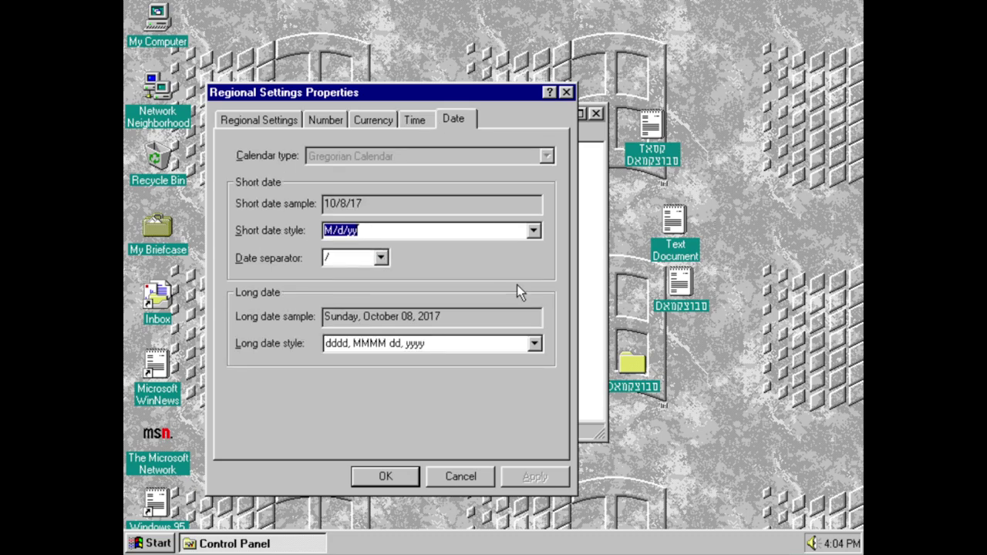
{"action": "left_click", "coordinate": [534, 230]}
{"action": "left_click", "coordinate": [537, 233]}
{"action": "left_click", "coordinate": [537, 233]}
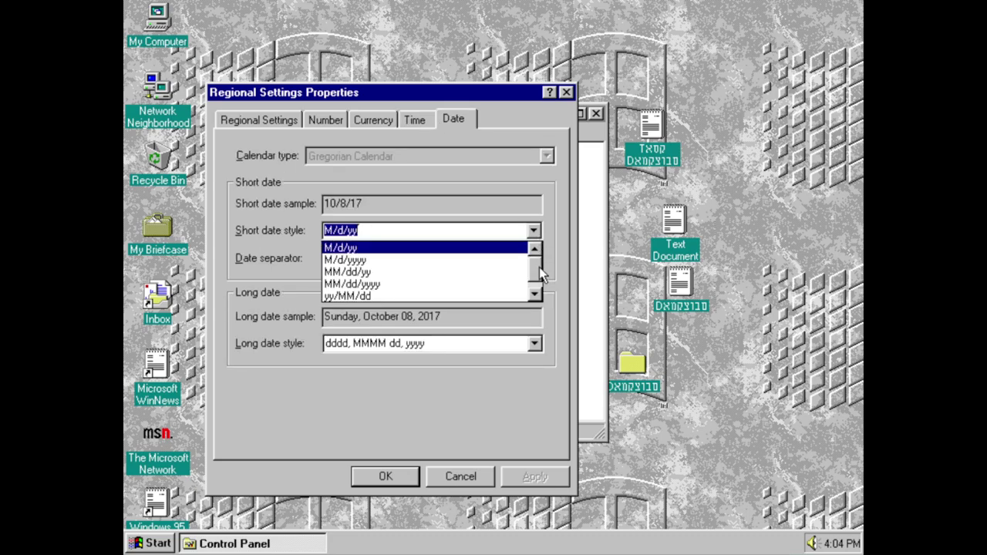
{"action": "left_click", "coordinate": [544, 318]}
{"action": "left_click", "coordinate": [381, 258]}
{"action": "left_click", "coordinate": [333, 275]}
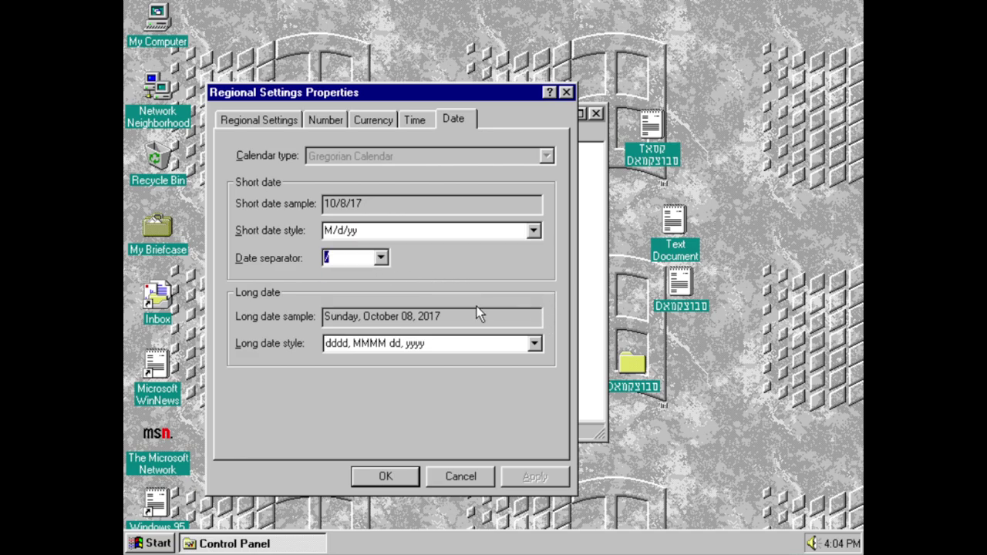
{"action": "left_click", "coordinate": [534, 344]}
{"action": "left_click", "coordinate": [532, 348]}
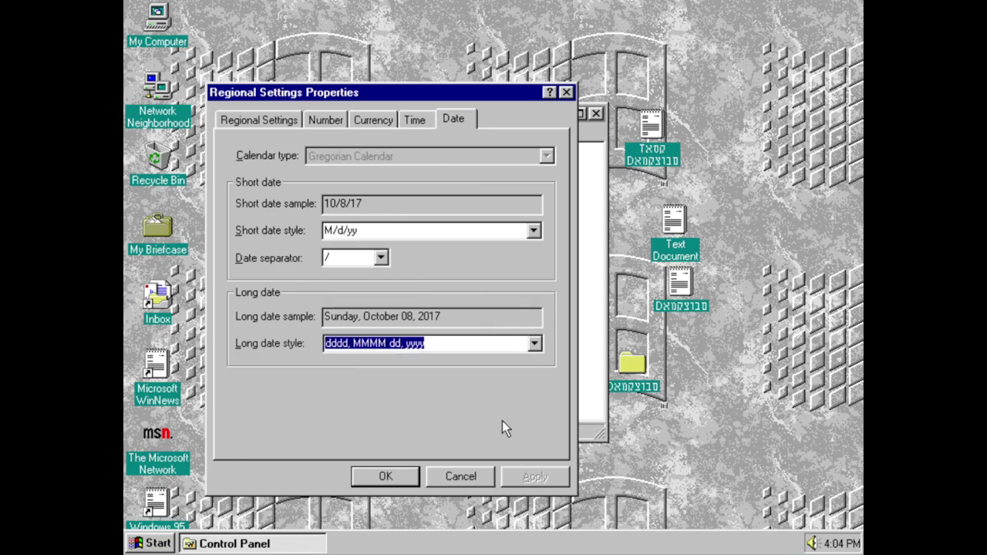
{"action": "left_click", "coordinate": [461, 476]}
Step: Open the Sounds settings and preview the sounds of Windows events from Asterisk through Exit Windows
{"action": "double_click", "coordinate": [399, 372]}
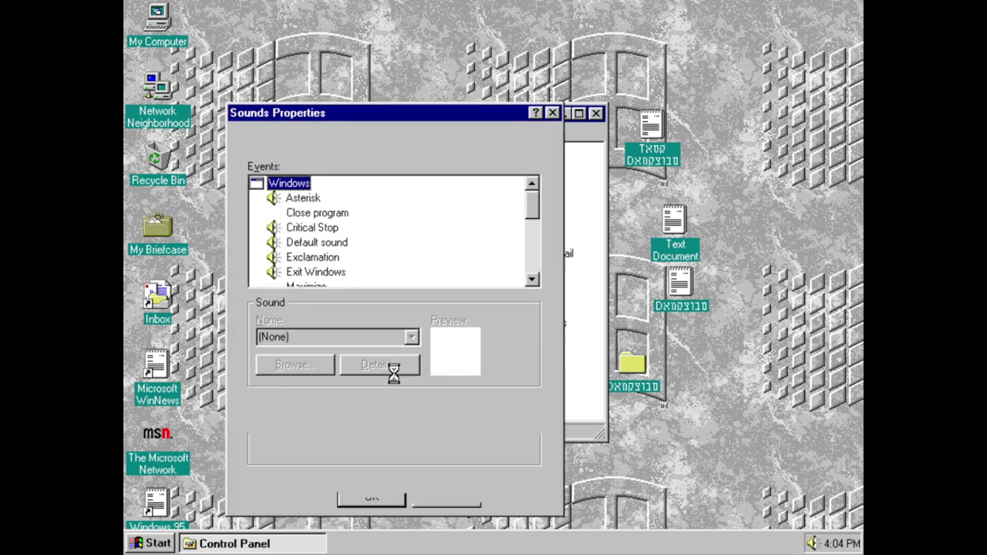
{"action": "left_click", "coordinate": [299, 201]}
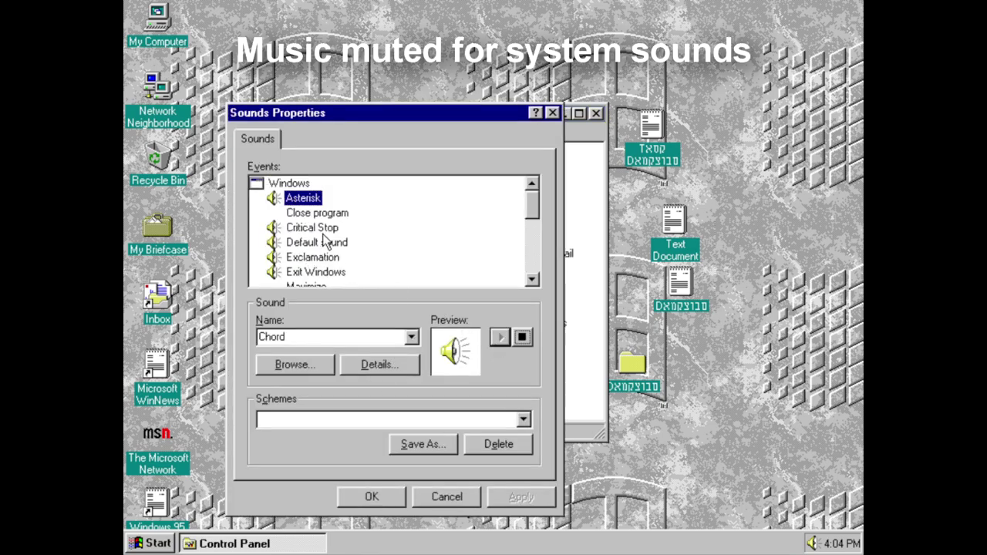
{"action": "left_click", "coordinate": [317, 227]}
{"action": "left_click", "coordinate": [313, 257]}
{"action": "key", "text": "Down"}
{"action": "key", "text": "Up"}
{"action": "key", "text": "Down"}
{"action": "left_click", "coordinate": [503, 334]}
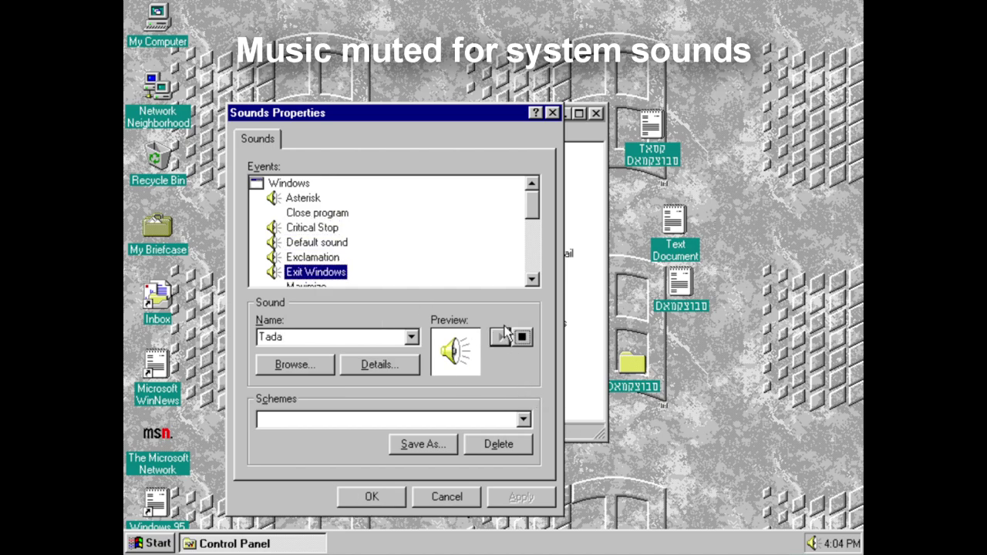
Step: Preview the sound assigned to the New Mail Notification event
{"action": "left_click", "coordinate": [531, 279]}
{"action": "left_click", "coordinate": [532, 279]}
{"action": "left_click", "coordinate": [532, 279]}
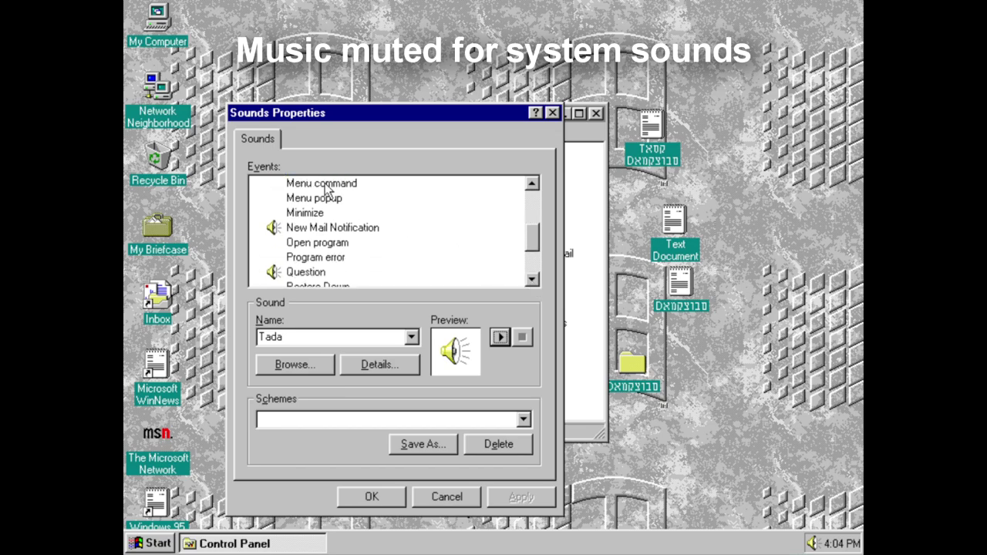
{"action": "left_click", "coordinate": [334, 227]}
{"action": "left_click", "coordinate": [500, 336]}
Step: Check the Question event's sound and preview the Start Windows and Empty Recycle Bin sounds
{"action": "left_click", "coordinate": [306, 271]}
{"action": "left_click", "coordinate": [373, 286]}
{"action": "left_click", "coordinate": [380, 284]}
{"action": "left_click", "coordinate": [380, 284]}
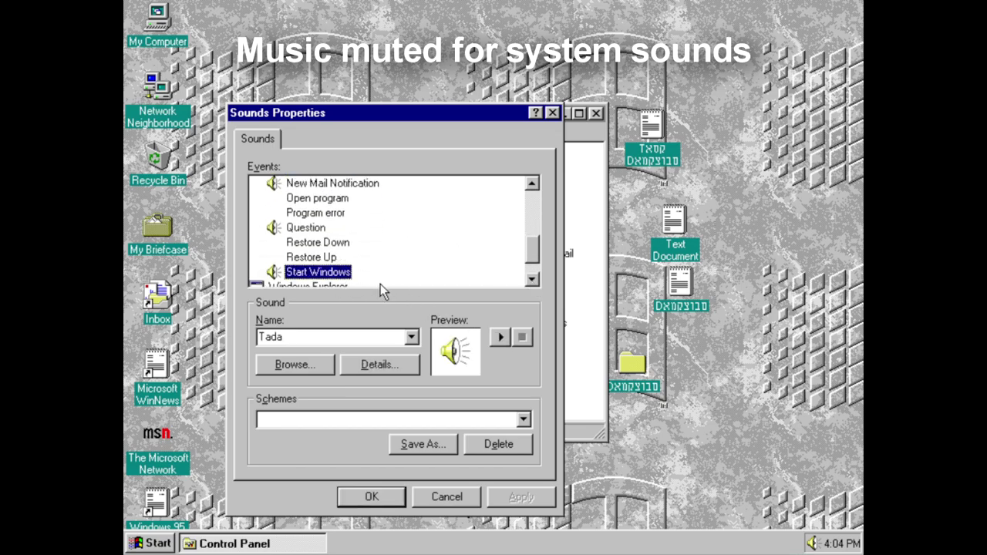
{"action": "left_click", "coordinate": [518, 340]}
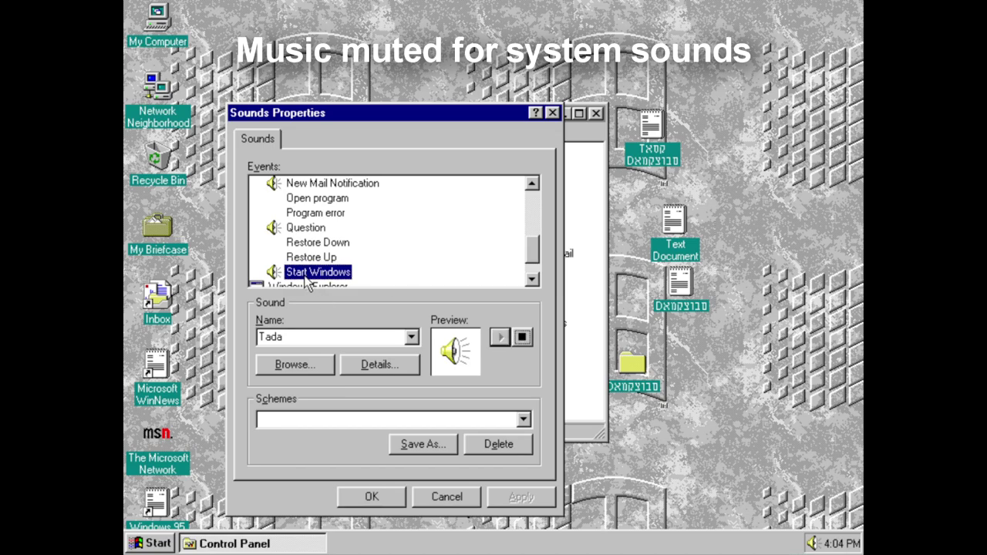
{"action": "left_click", "coordinate": [344, 286]}
{"action": "left_click", "coordinate": [344, 286]}
{"action": "left_click", "coordinate": [500, 337]}
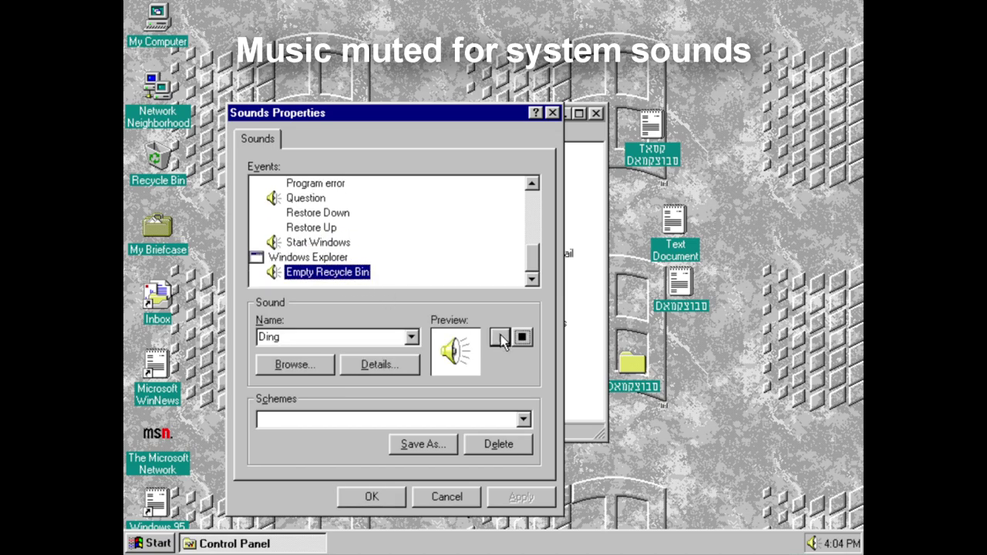
Step: Select the Windows Default sound scheme without saving the previous scheme
{"action": "left_click", "coordinate": [521, 420]}
{"action": "left_click", "coordinate": [466, 462]}
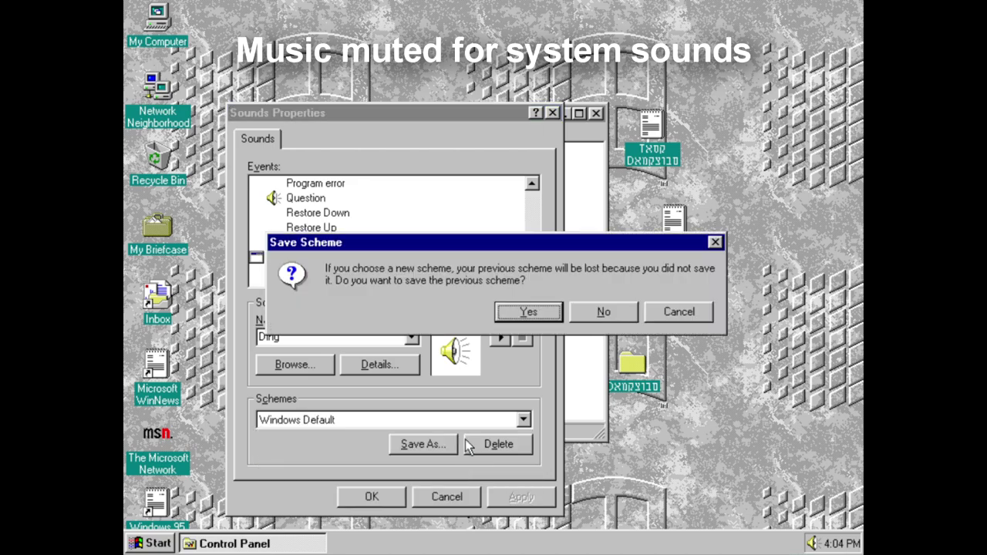
{"action": "left_click", "coordinate": [599, 312]}
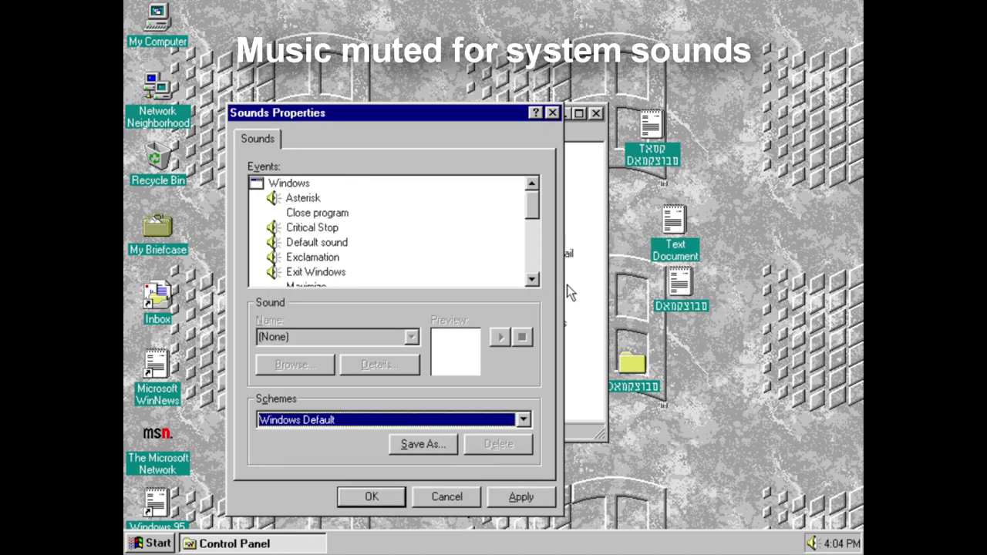
Step: Preview the Windows Default scheme's sounds for the events from Asterisk through Exit Windows
{"action": "left_click", "coordinate": [306, 201]}
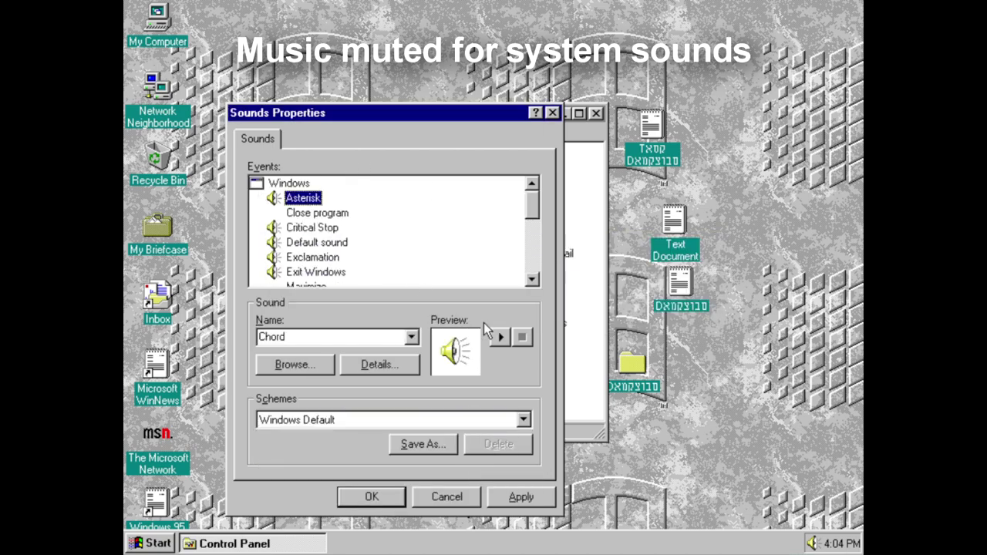
{"action": "left_click", "coordinate": [510, 343]}
{"action": "left_click", "coordinate": [293, 216]}
{"action": "left_click", "coordinate": [324, 229]}
{"action": "left_click", "coordinate": [348, 256]}
{"action": "key", "text": "Up"}
{"action": "left_click", "coordinate": [500, 337]}
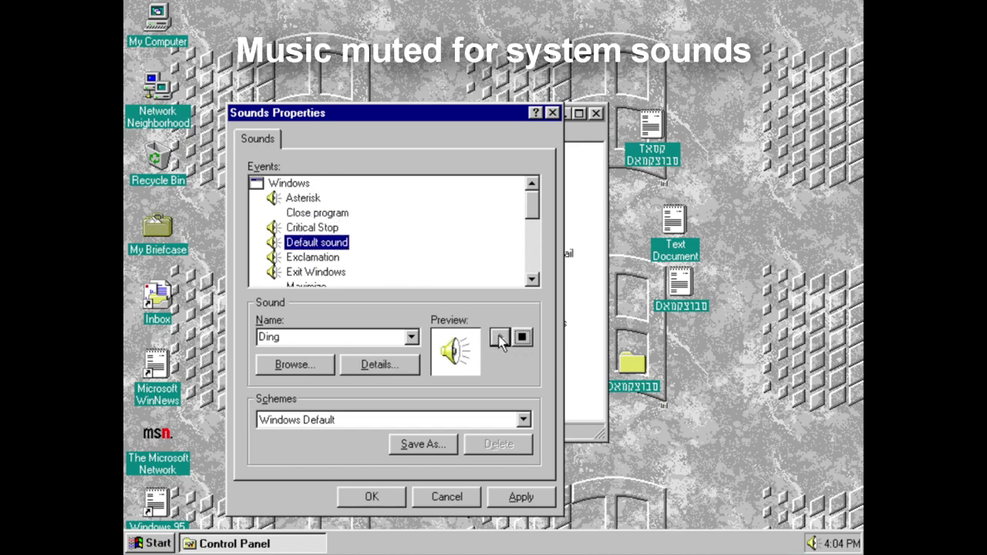
{"action": "left_click", "coordinate": [324, 257]}
{"action": "left_click", "coordinate": [324, 271]}
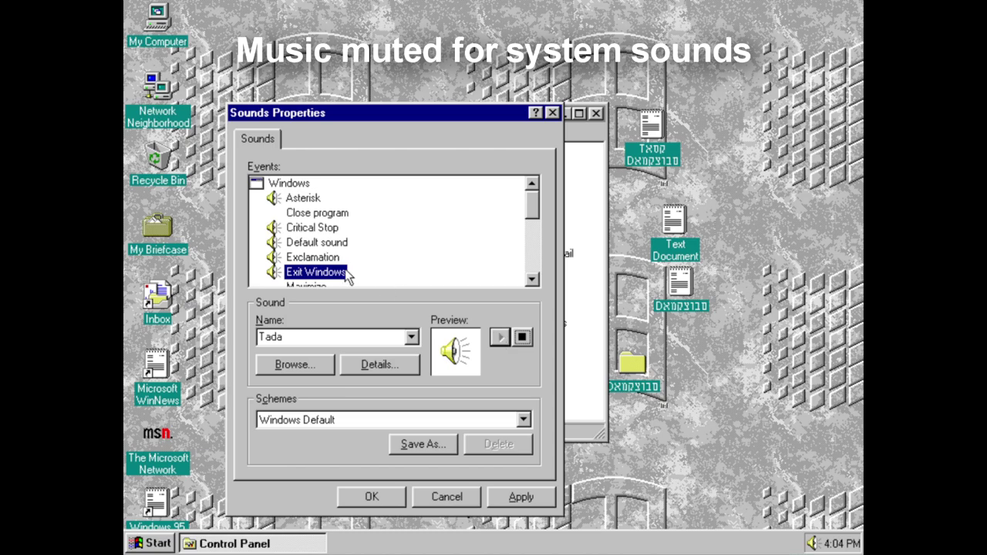
Step: Preview the New Mail Notification sound of the Windows Default scheme
{"action": "key", "text": "Down"}
{"action": "key", "text": "Down"}
{"action": "key", "text": "Down"}
{"action": "key", "text": "Down"}
{"action": "key", "text": "Down"}
{"action": "key", "text": "Down"}
{"action": "key", "text": "Up"}
{"action": "left_click", "coordinate": [499, 337]}
Step: Preview the Question event's sound in the Windows Default scheme
{"action": "left_click", "coordinate": [344, 257]}
{"action": "key", "text": "Down"}
{"action": "key", "text": "Down"}
{"action": "key", "text": "Down"}
{"action": "key", "text": "Down"}
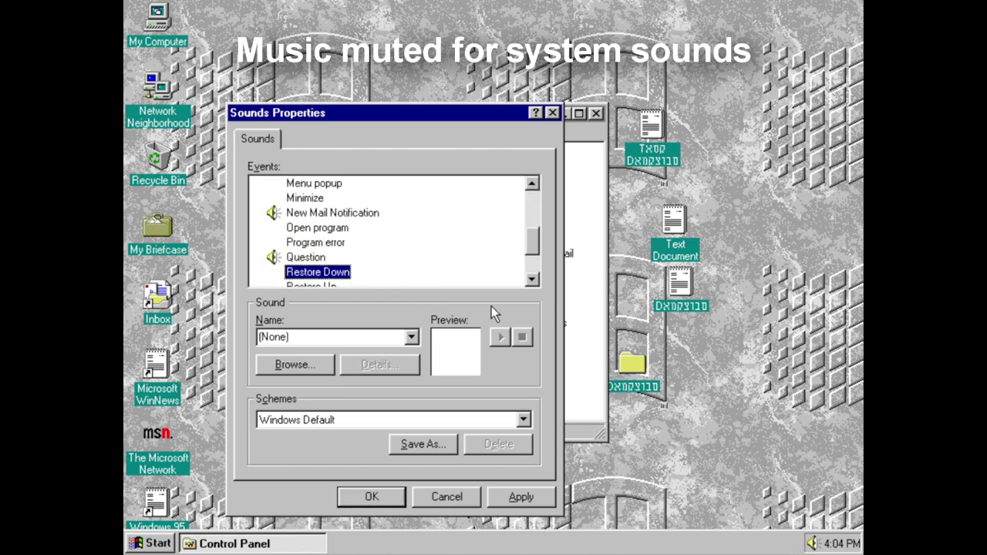
{"action": "key", "text": "Up"}
{"action": "left_click", "coordinate": [506, 337]}
Step: Preview the Start Windows and Empty Recycle Bin sounds of the Windows Default scheme
{"action": "left_click", "coordinate": [401, 272]}
{"action": "key", "text": "Down"}
{"action": "key", "text": "Down"}
{"action": "key", "text": "Down"}
{"action": "key", "text": "Up"}
{"action": "left_click", "coordinate": [502, 336]}
{"action": "left_click", "coordinate": [297, 257]}
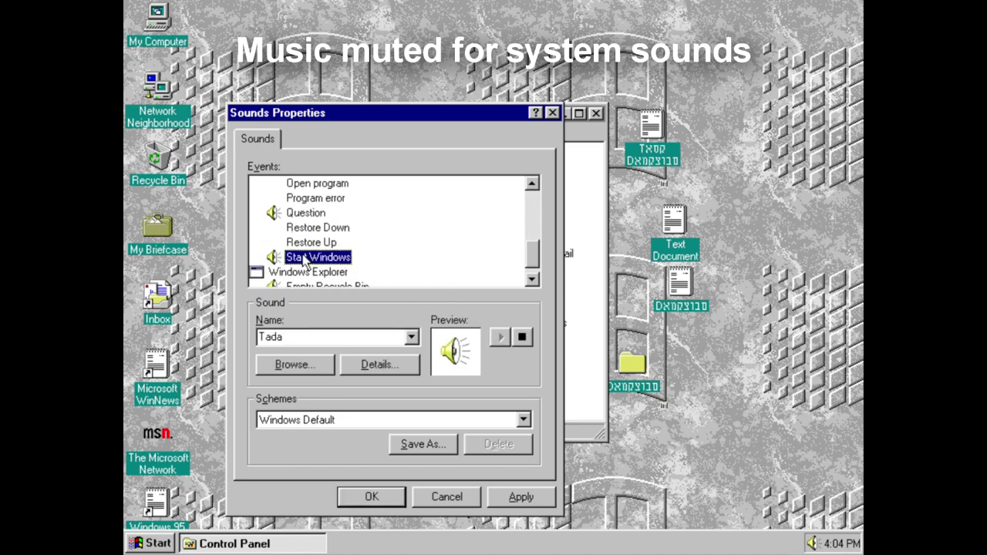
{"action": "key", "text": "Down"}
{"action": "left_click", "coordinate": [502, 338]}
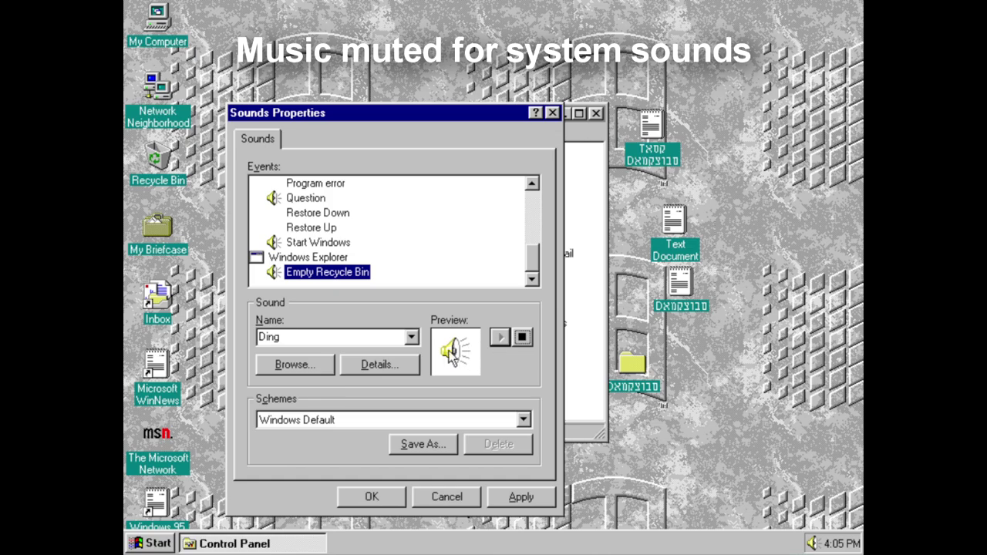
Step: View the file details of the Empty Recycle Bin and Start Windows sounds, then close the Sounds settings without saving
{"action": "left_click", "coordinate": [401, 364]}
{"action": "left_click", "coordinate": [493, 507]}
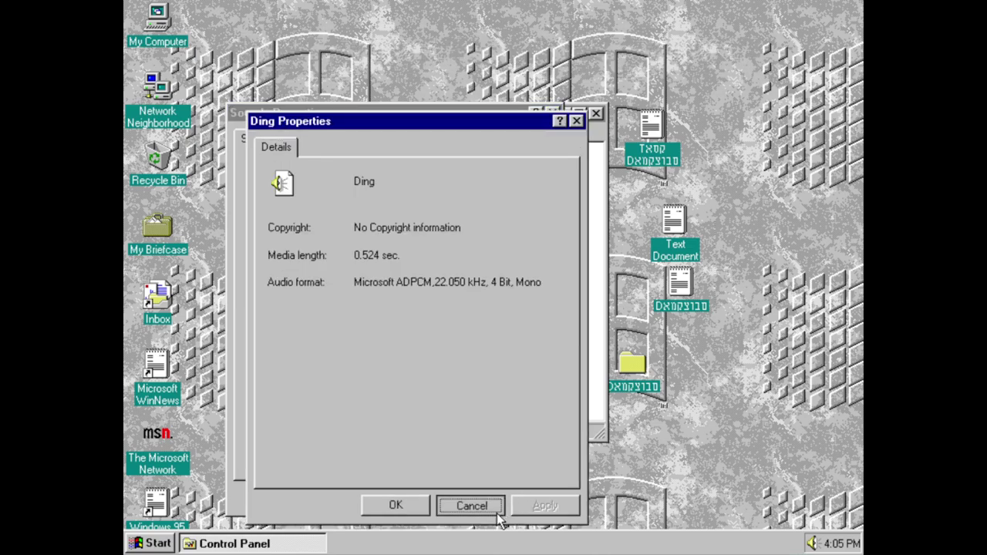
{"action": "left_click", "coordinate": [297, 243]}
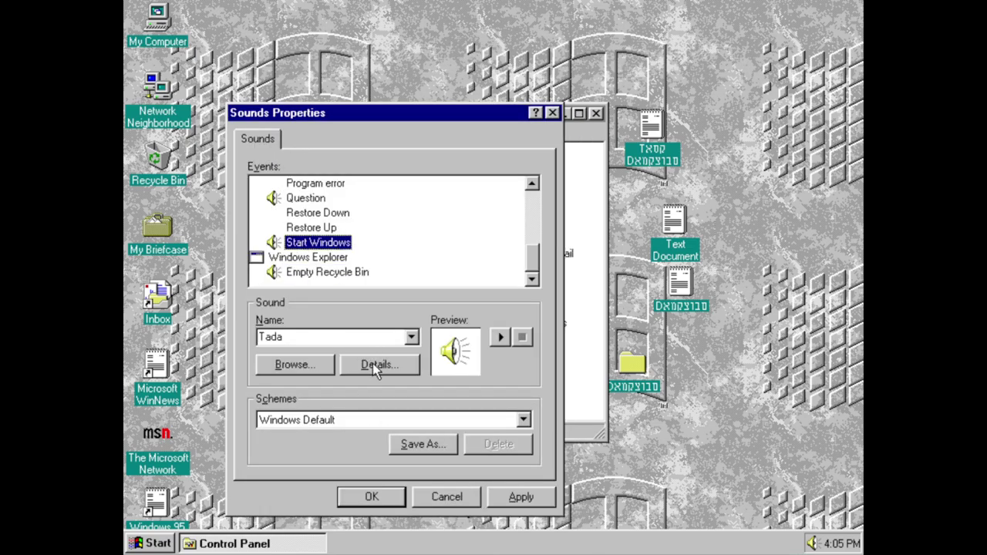
{"action": "left_click", "coordinate": [373, 365]}
{"action": "left_click", "coordinate": [362, 393]}
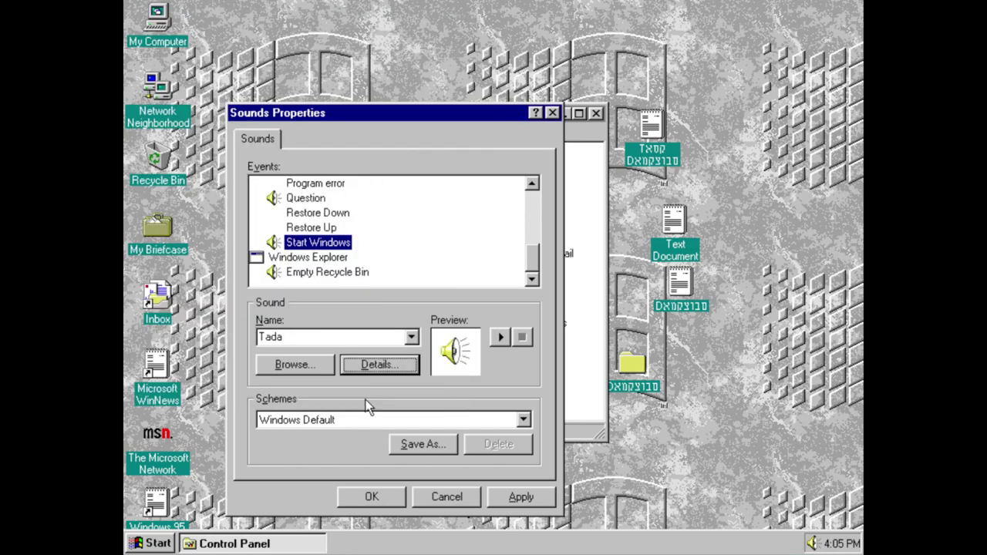
{"action": "left_click", "coordinate": [489, 503]}
{"action": "left_click", "coordinate": [460, 503]}
Step: Open Device Manager in the System settings and expand the CDROM, Disk drives, Display adapters and Floppy disk controllers categories
{"action": "double_click", "coordinate": [472, 370]}
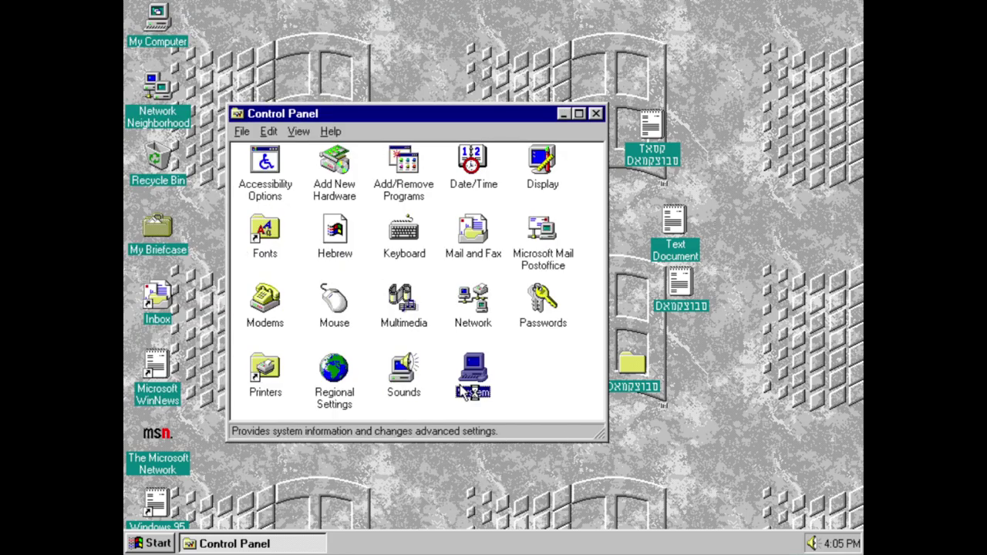
{"action": "left_click", "coordinate": [231, 57]}
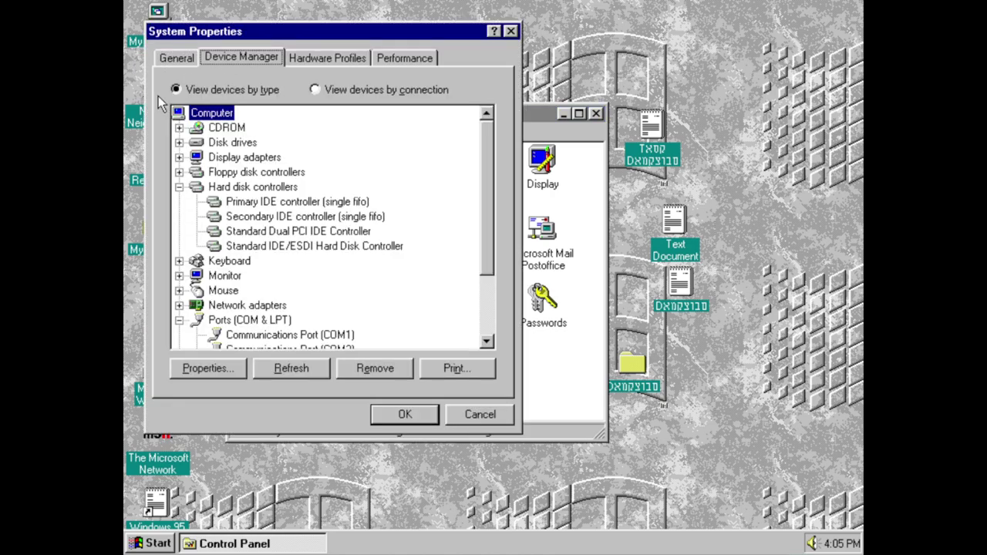
{"action": "left_click", "coordinate": [179, 128]}
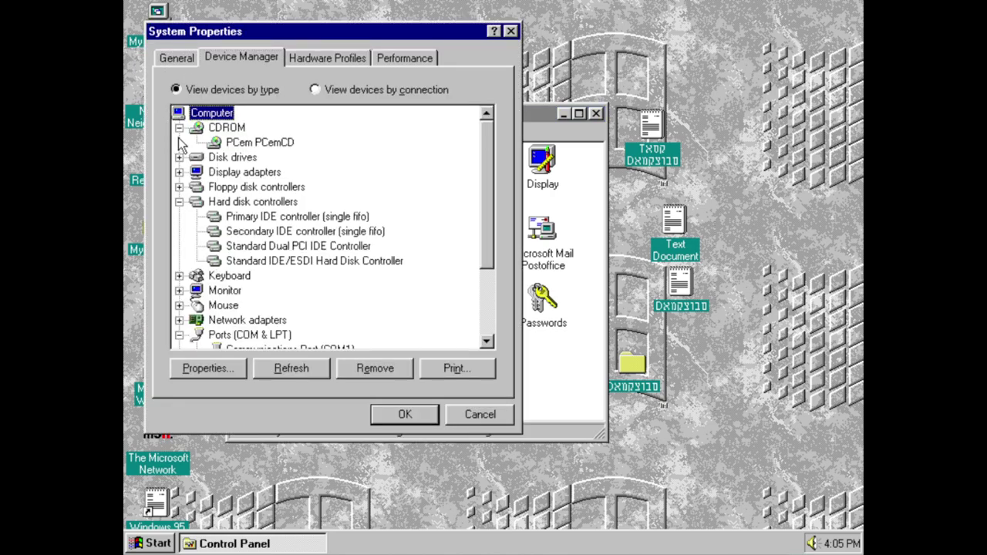
{"action": "left_click", "coordinate": [179, 157]}
{"action": "left_click", "coordinate": [179, 201]}
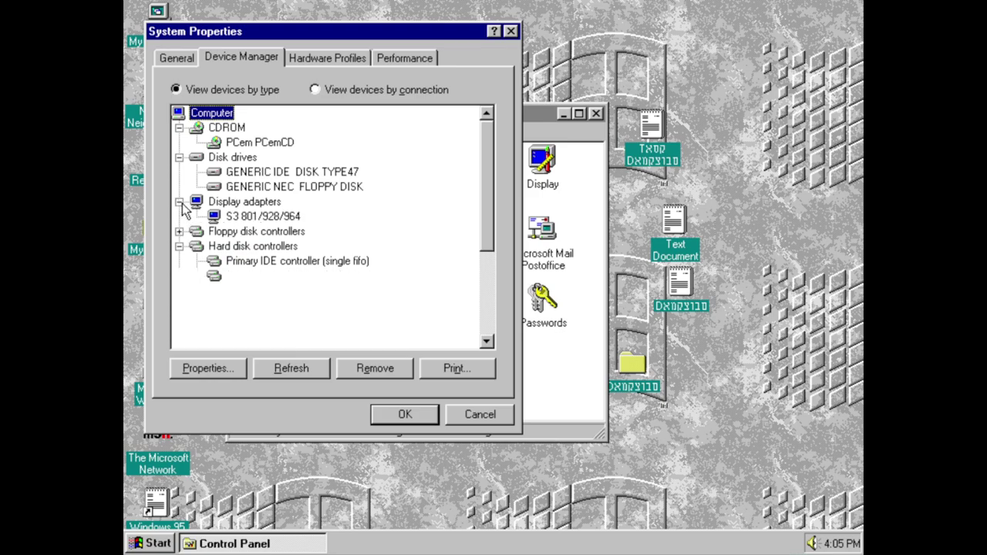
{"action": "left_click", "coordinate": [179, 232]}
Step: Expand the Keyboard, Monitor, Mouse and Network adapters categories in the device list
{"action": "left_click_drag", "start_coordinate": [488, 181], "coordinate": [348, 230]}
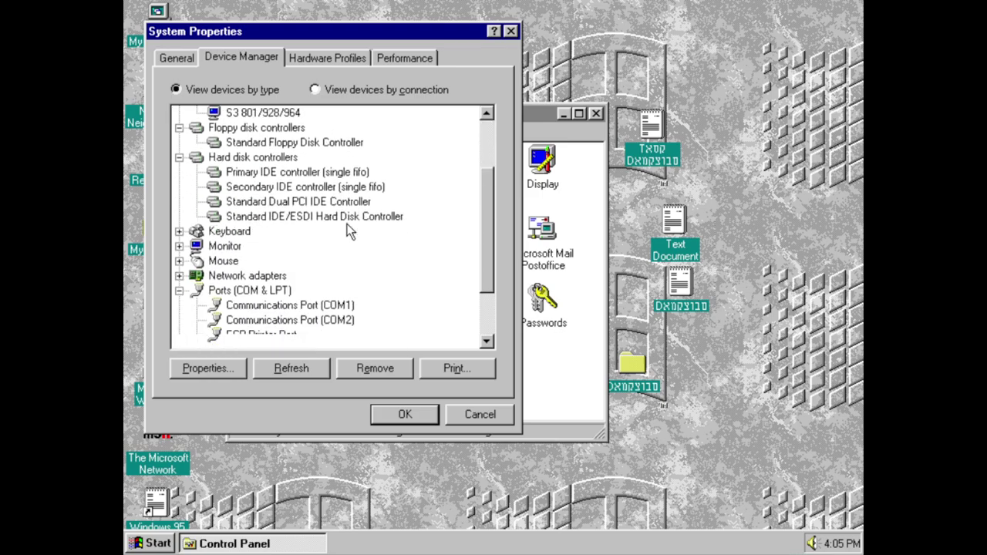
{"action": "left_click", "coordinate": [180, 233]}
{"action": "left_click", "coordinate": [179, 261]}
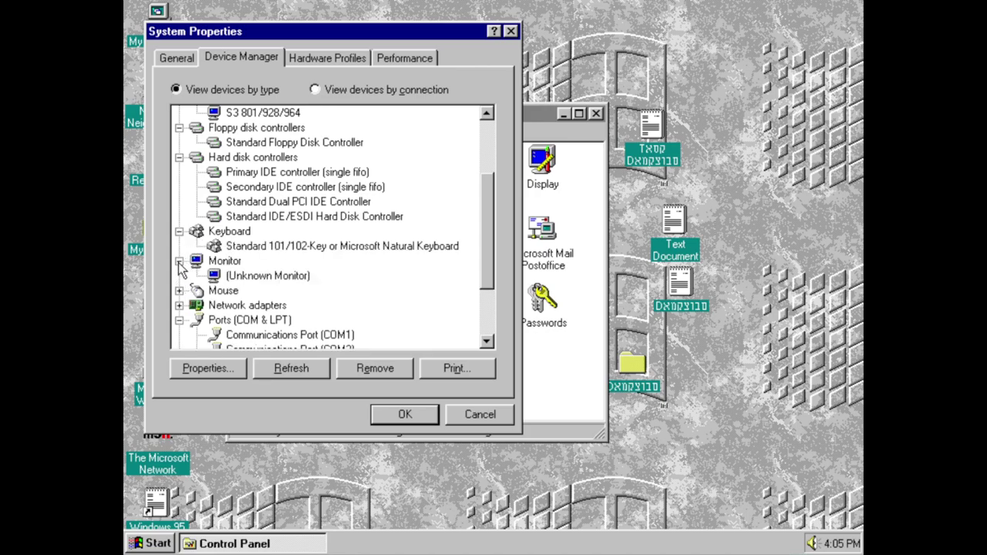
{"action": "left_click", "coordinate": [179, 291]}
{"action": "left_click", "coordinate": [179, 320]}
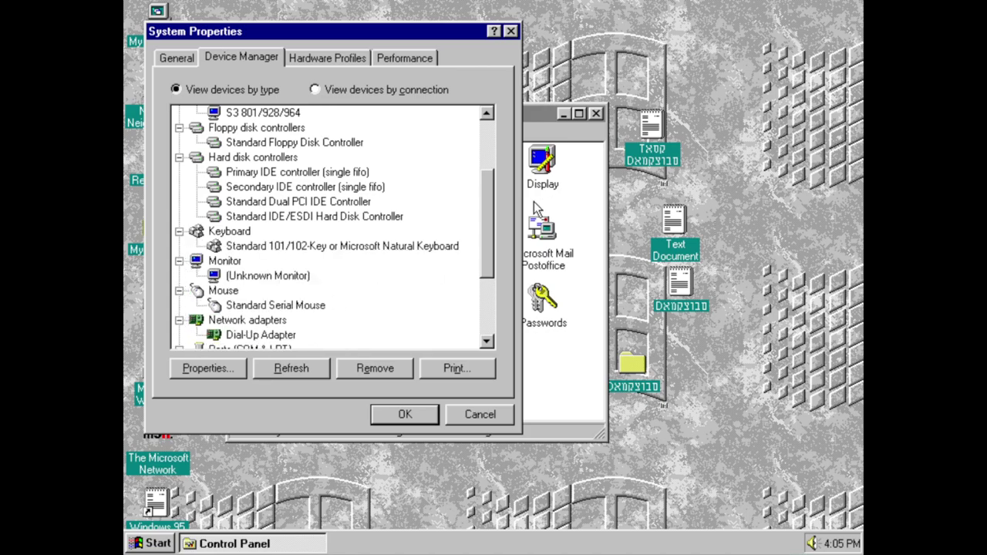
Step: View the Dial-Up Adapter's properties without changing them and refresh the device list
{"action": "left_click_drag", "start_coordinate": [484, 220], "coordinate": [489, 278]}
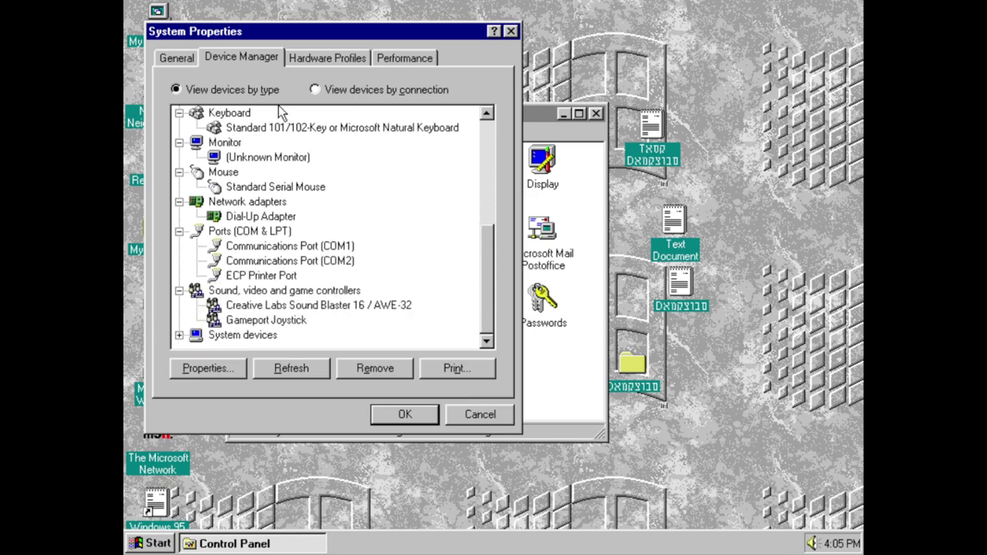
{"action": "left_click", "coordinate": [279, 204]}
{"action": "left_click", "coordinate": [266, 217]}
{"action": "left_click", "coordinate": [209, 367]}
{"action": "left_click", "coordinate": [449, 415]}
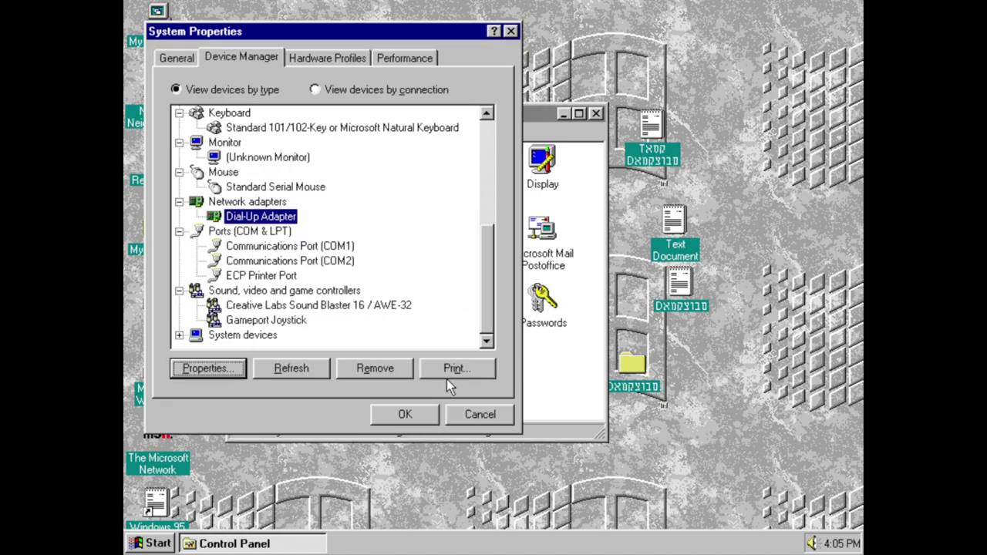
{"action": "left_click", "coordinate": [267, 368]}
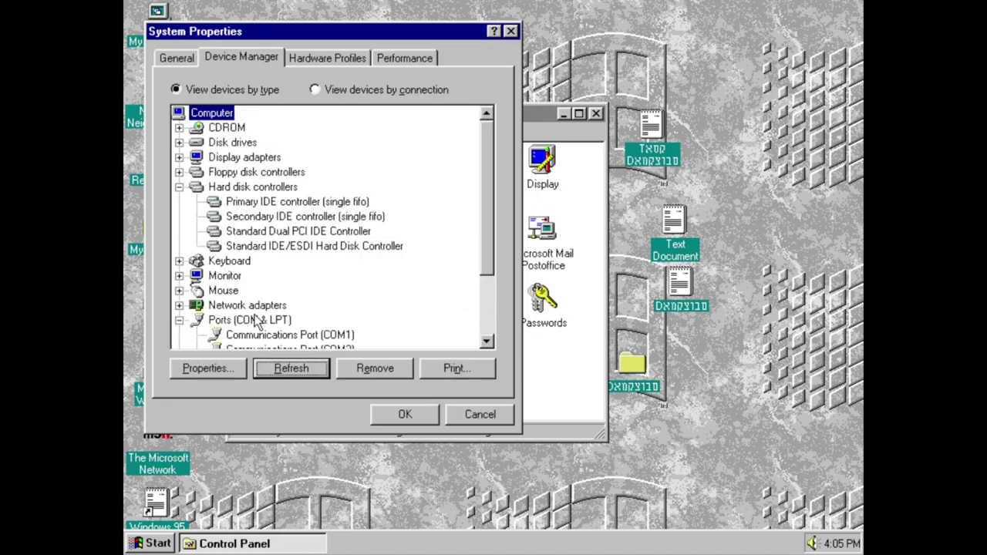
Step: View the rename and copy options for the Original Configuration hardware profile without changing the profile
{"action": "left_click", "coordinate": [294, 58]}
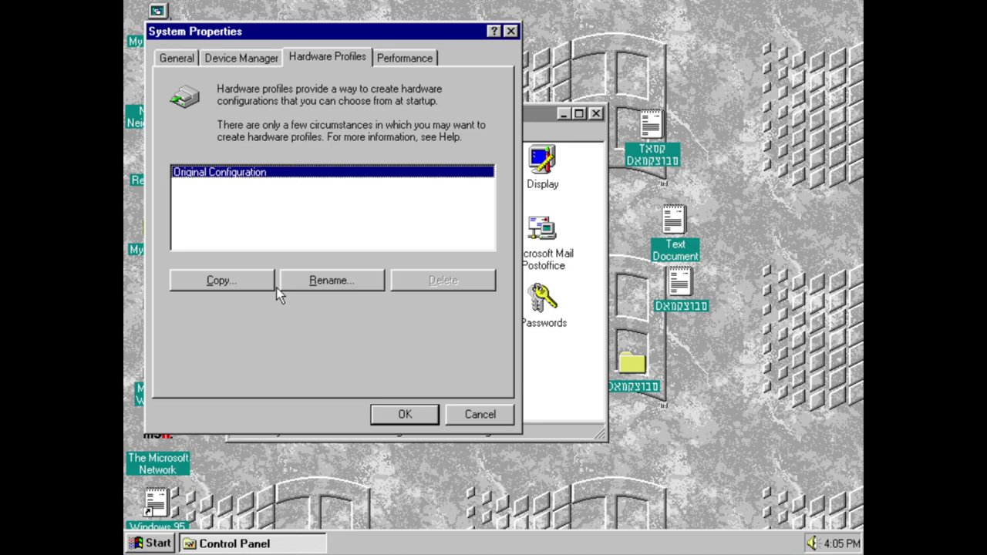
{"action": "left_click", "coordinate": [314, 280]}
{"action": "left_click", "coordinate": [480, 143]}
{"action": "left_click", "coordinate": [221, 280]}
{"action": "left_click", "coordinate": [506, 144]}
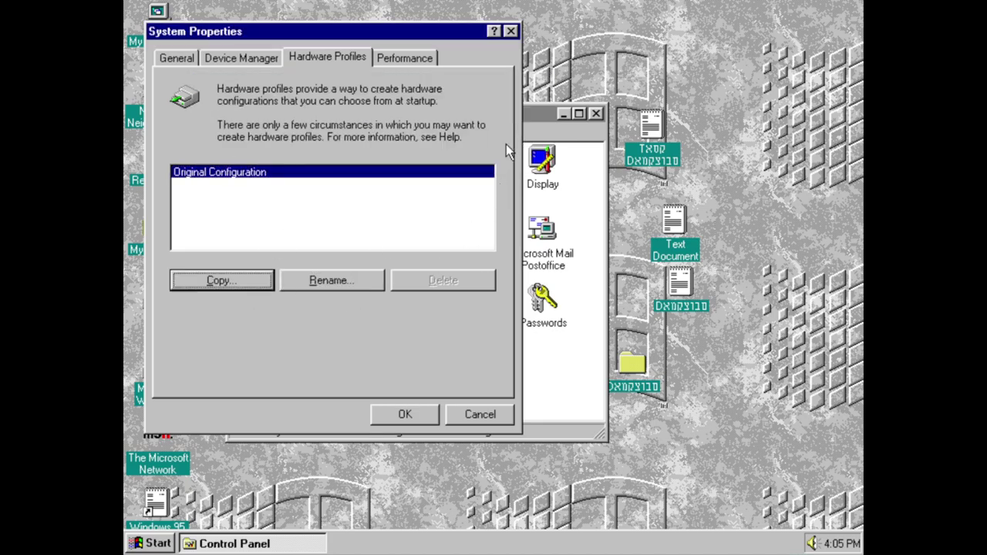
Step: Open the file system performance settings and look through the typical machine roles for hard disk optimization
{"action": "left_click", "coordinate": [403, 59]}
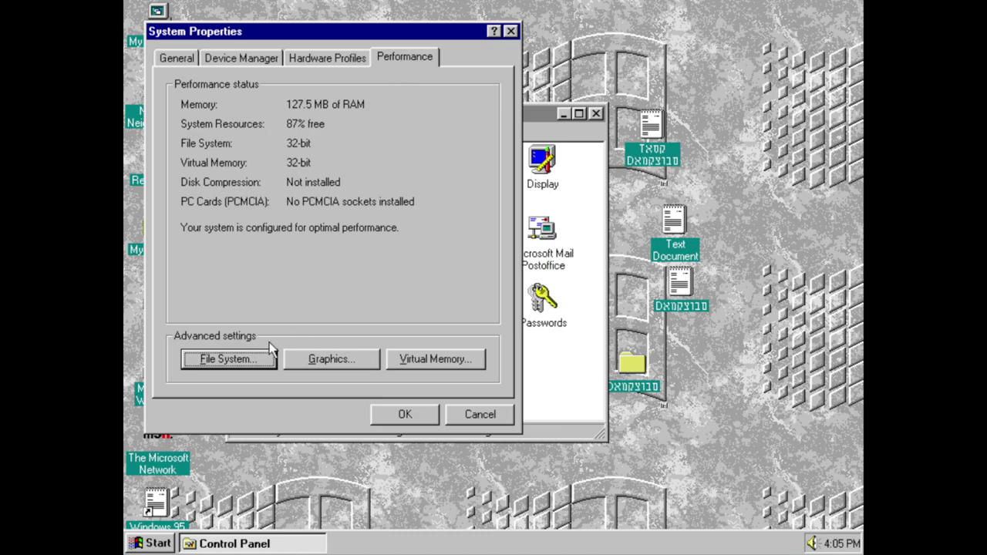
{"action": "left_click", "coordinate": [247, 359]}
{"action": "left_click", "coordinate": [437, 143]}
{"action": "left_click", "coordinate": [437, 142]}
{"action": "key", "text": "Down"}
{"action": "key", "text": "Down"}
{"action": "key", "text": "Up"}
{"action": "key", "text": "Up"}
Step: Try the single-speed and double-speed CD-ROM access patterns, moving the supplemental cache size between small and large
{"action": "left_click_drag", "start_coordinate": [451, 213], "coordinate": [473, 218]}
{"action": "left_click", "coordinate": [484, 248]}
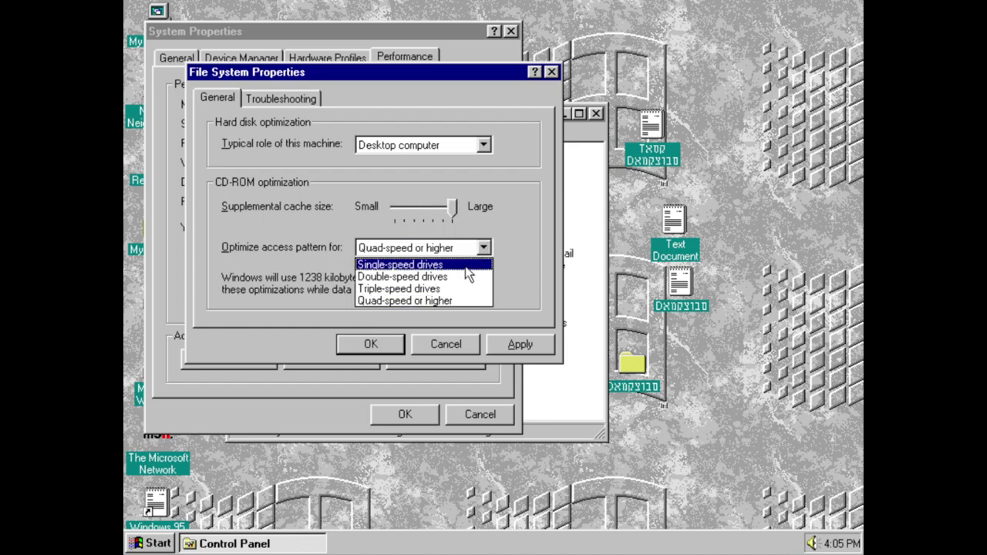
{"action": "left_click", "coordinate": [469, 261]}
{"action": "left_click_drag", "start_coordinate": [394, 210], "coordinate": [469, 227]}
{"action": "left_click", "coordinate": [484, 248]}
{"action": "left_click", "coordinate": [479, 273]}
{"action": "left_click", "coordinate": [455, 219]}
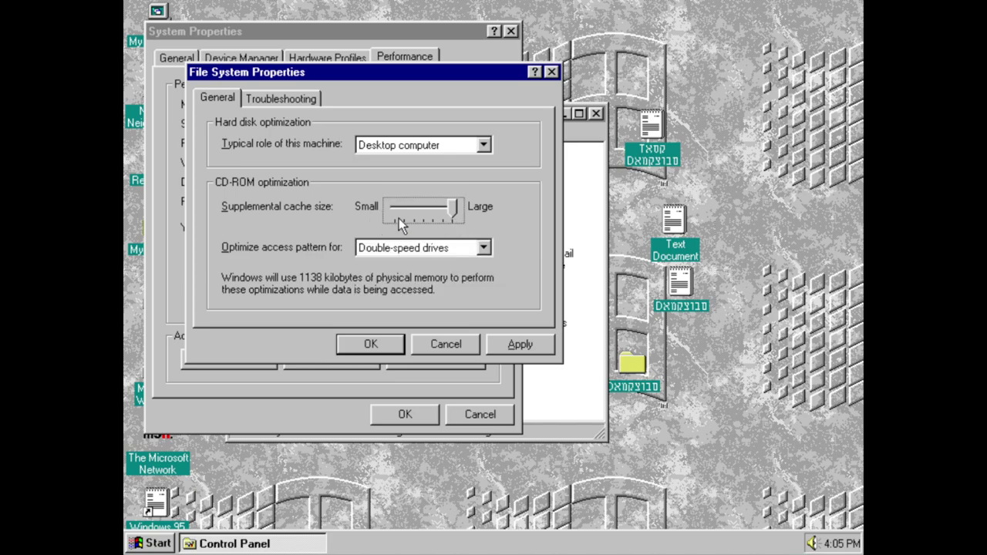
Step: Try the triple-speed and quad-speed CD-ROM access patterns with the supplemental cache size set to large
{"action": "left_click_drag", "start_coordinate": [446, 212], "coordinate": [474, 221]}
{"action": "left_click", "coordinate": [483, 247]}
{"action": "left_click", "coordinate": [483, 248]}
{"action": "key", "text": "Up"}
{"action": "key", "text": "Return"}
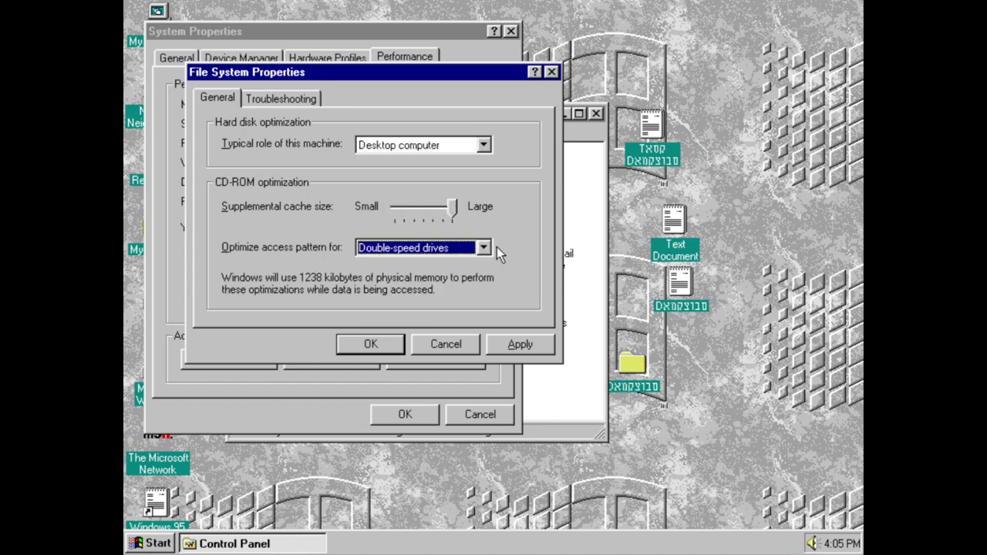
{"action": "key", "text": "Down"}
{"action": "key", "text": "Down"}
{"action": "key", "text": "Up"}
{"action": "left_click_drag", "start_coordinate": [452, 216], "coordinate": [511, 245]}
{"action": "left_click", "coordinate": [484, 248]}
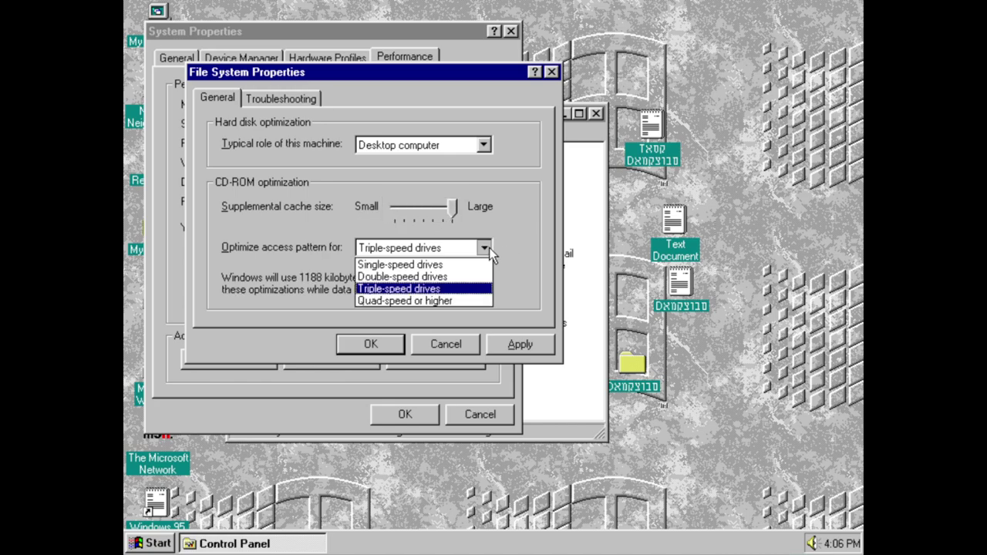
{"action": "key", "text": "Down"}
{"action": "key", "text": "Return"}
{"action": "left_click_drag", "start_coordinate": [452, 209], "coordinate": [474, 215]}
Step: Look through the machine roles and troubleshooting disk settings, then discard the file system changes
{"action": "left_click", "coordinate": [467, 145]}
{"action": "key", "text": "Down"}
{"action": "key", "text": "Down"}
{"action": "key", "text": "Return"}
{"action": "key", "text": "Up"}
{"action": "key", "text": "Up"}
{"action": "left_click", "coordinate": [251, 100]}
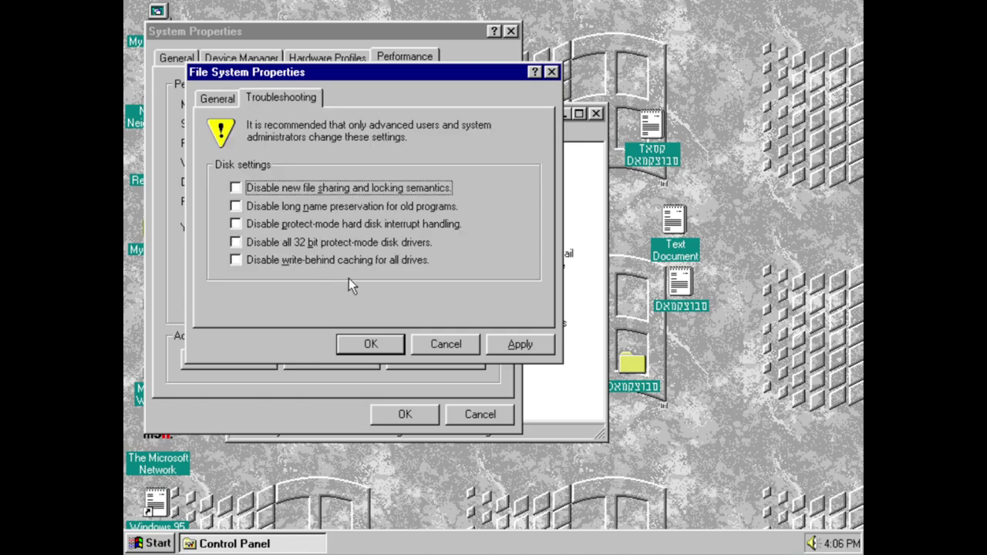
{"action": "left_click", "coordinate": [442, 345]}
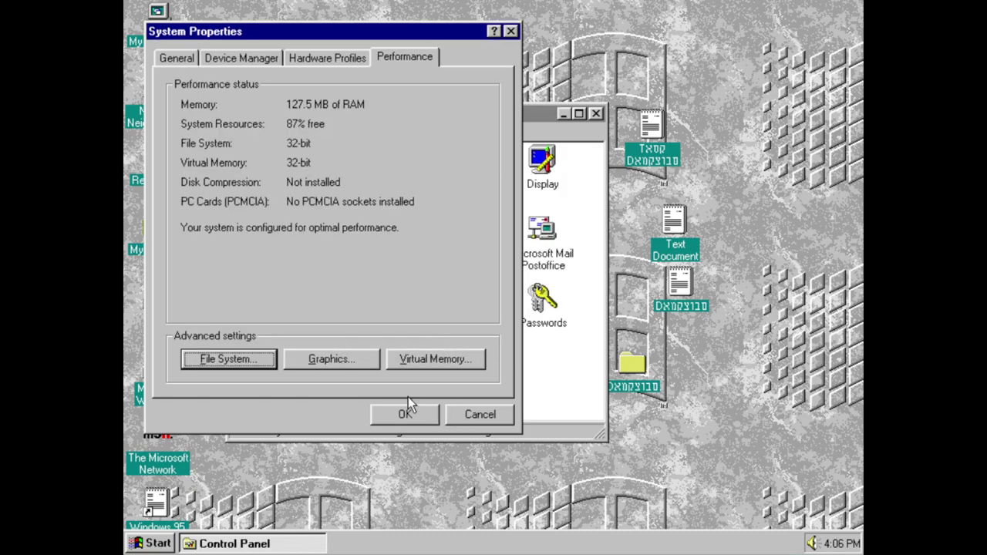
Step: View the advanced graphics and virtual memory settings without changing them, then close the System settings and Control Panel
{"action": "left_click", "coordinate": [327, 361]}
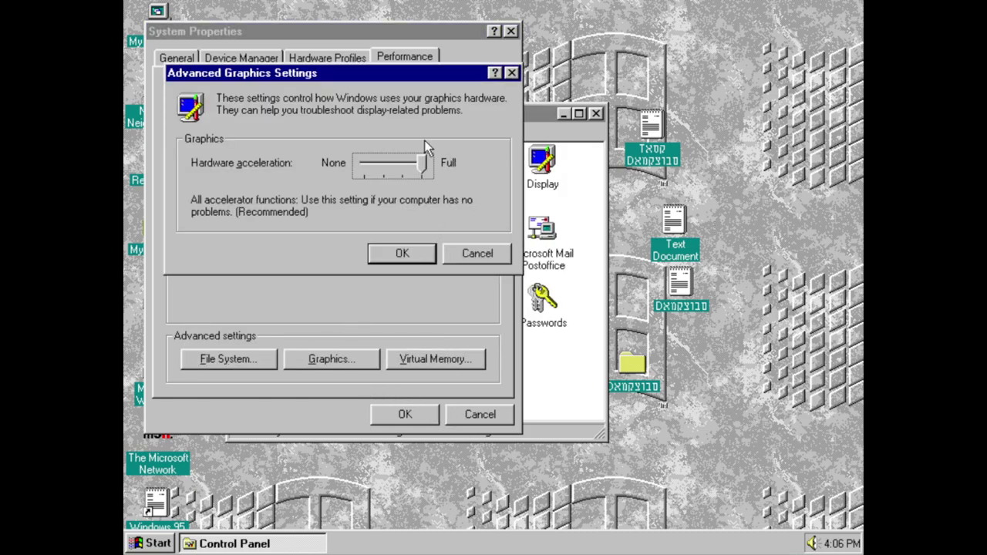
{"action": "mouse_move", "coordinate": [424, 164]}
{"action": "left_mouse_down"}
{"action": "mouse_move", "coordinate": [386, 165]}
{"action": "mouse_move", "coordinate": [425, 165]}
{"action": "left_mouse_up"}
{"action": "left_click", "coordinate": [478, 257]}
{"action": "left_click", "coordinate": [444, 354]}
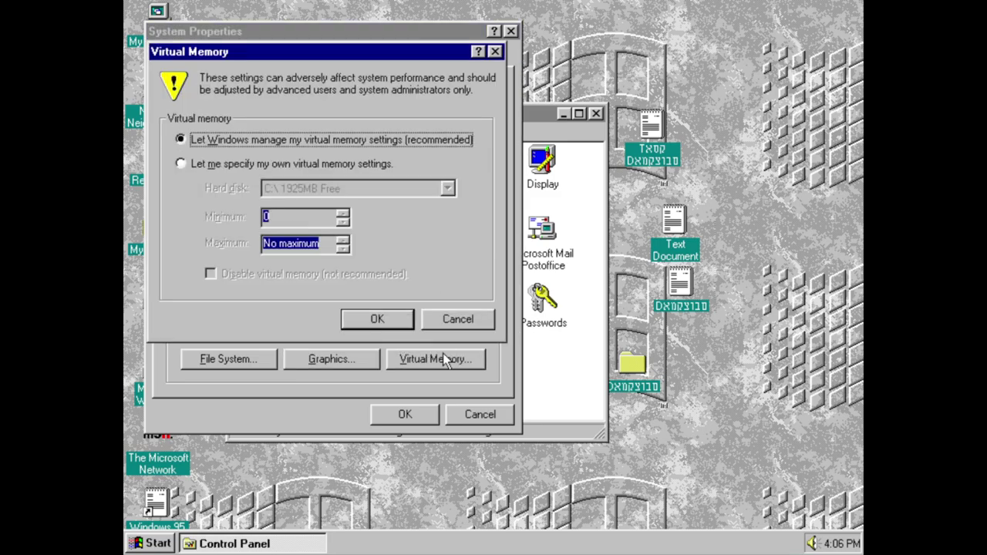
{"action": "left_click", "coordinate": [446, 326]}
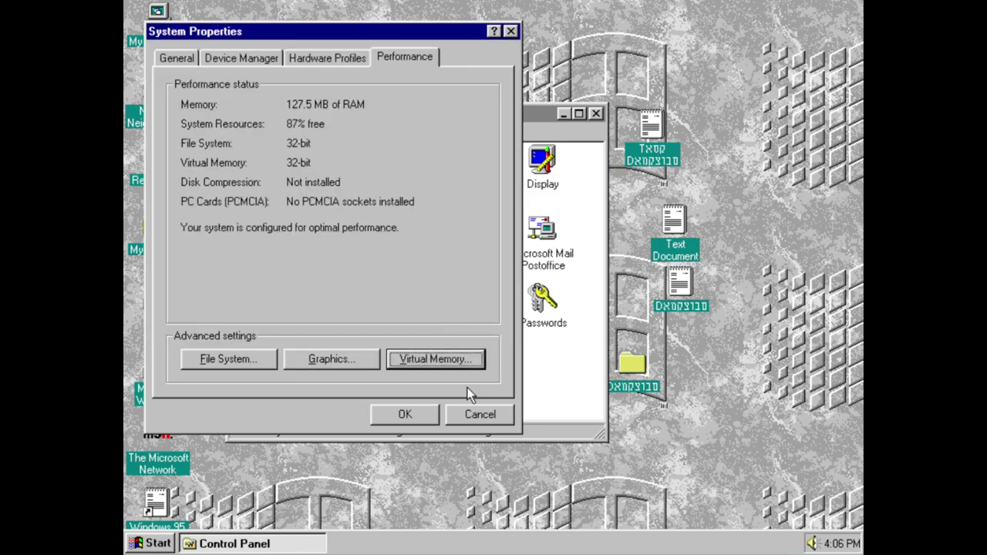
{"action": "left_click", "coordinate": [469, 405]}
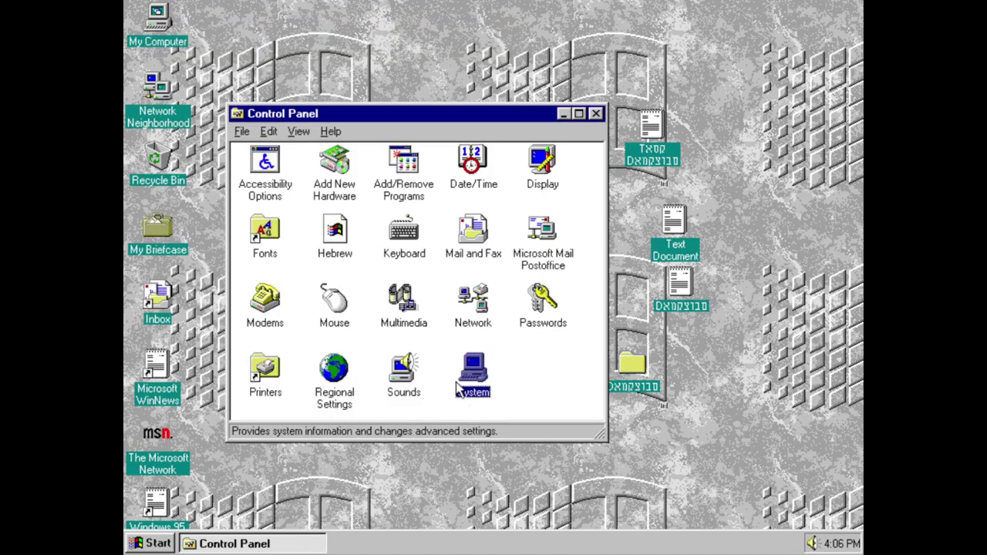
{"action": "left_click", "coordinate": [597, 114]}
Step: Open the Windows 95 Readme from the desktop and maximize its window
{"action": "left_click", "coordinate": [158, 505]}
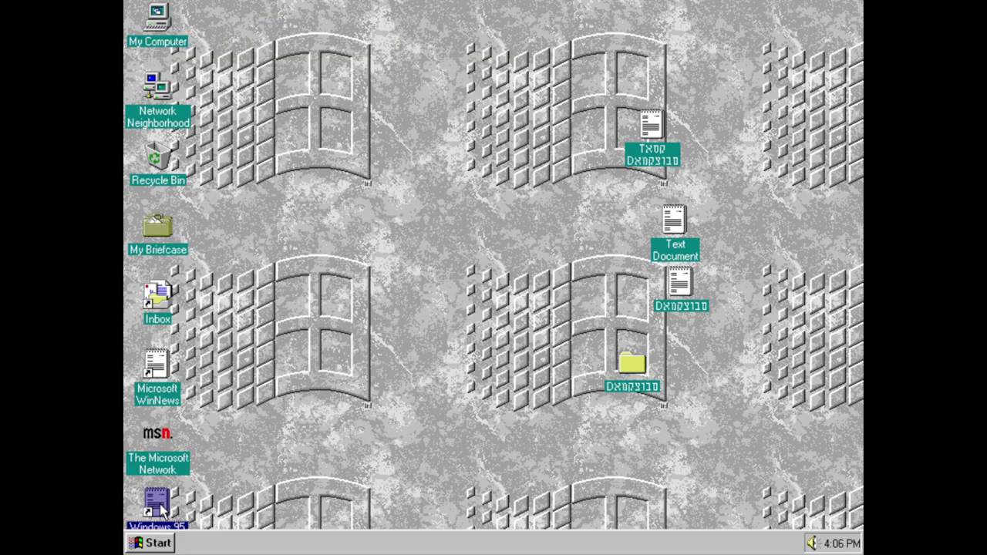
{"action": "double_click", "coordinate": [158, 505]}
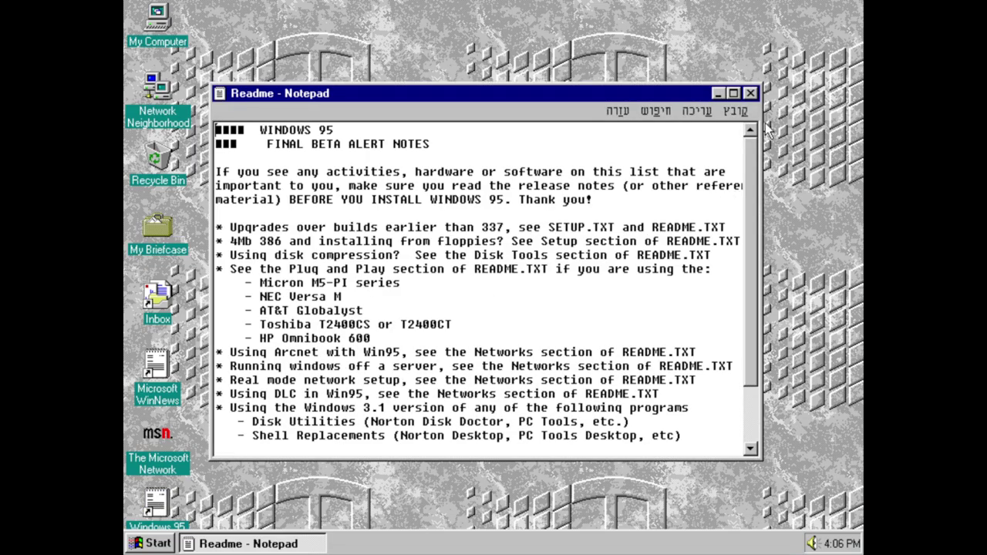
{"action": "left_click", "coordinate": [734, 94]}
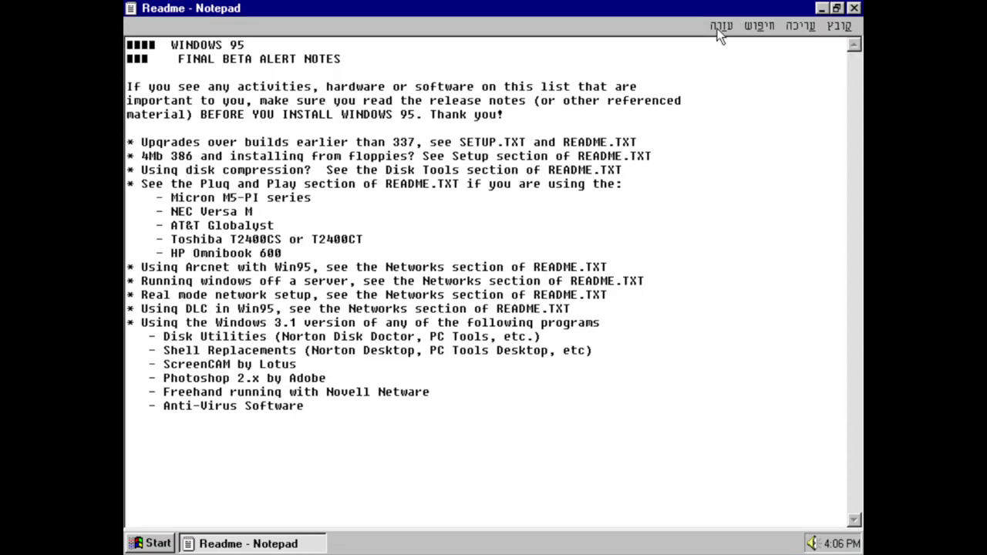
Step: View Notepad's version information, then close the Readme document
{"action": "left_click", "coordinate": [719, 29]}
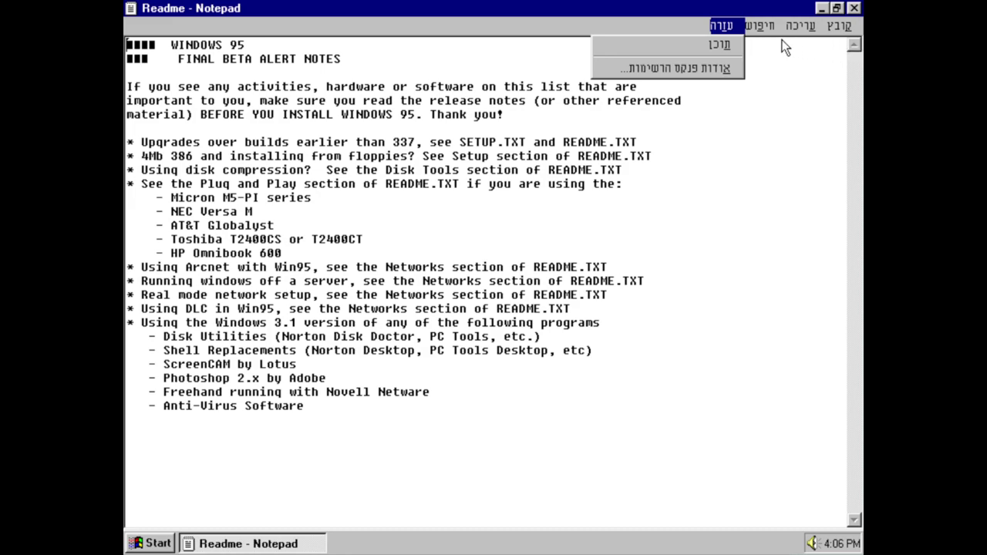
{"action": "left_click", "coordinate": [841, 28]}
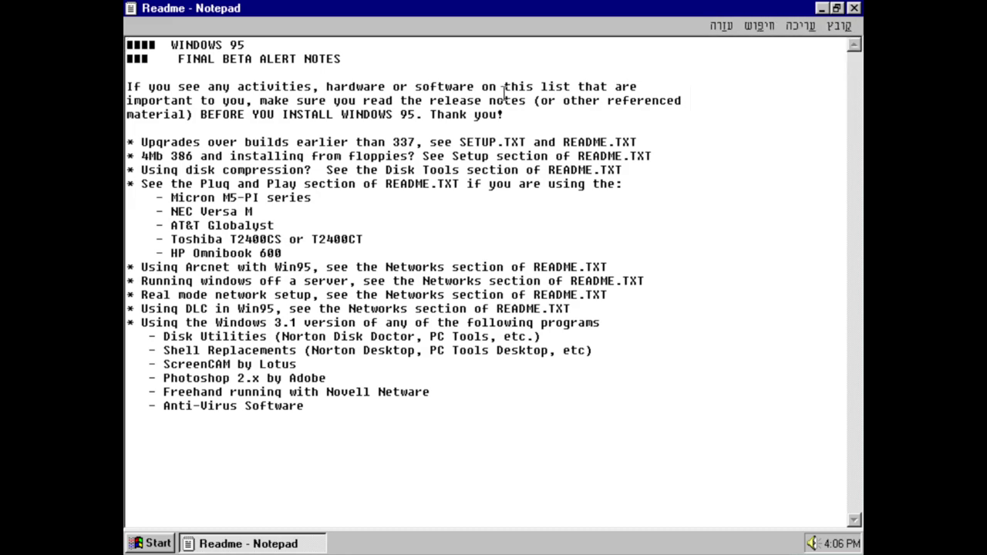
{"action": "left_click", "coordinate": [721, 25]}
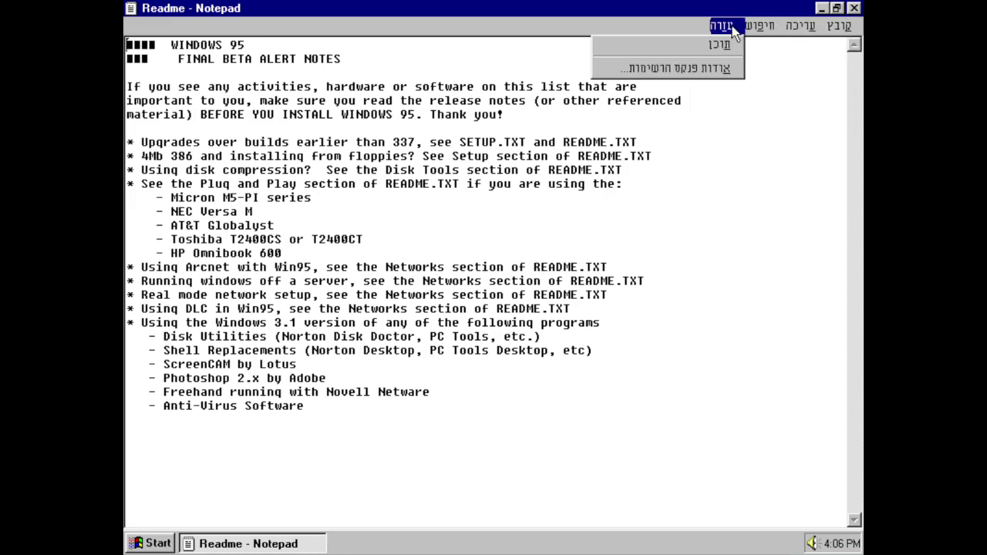
{"action": "left_click", "coordinate": [711, 71]}
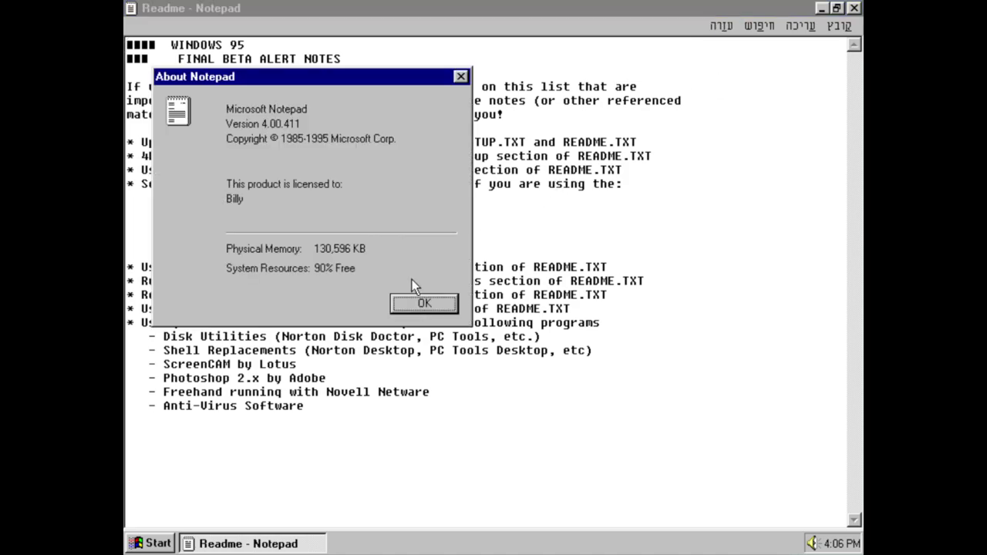
{"action": "left_click", "coordinate": [412, 303]}
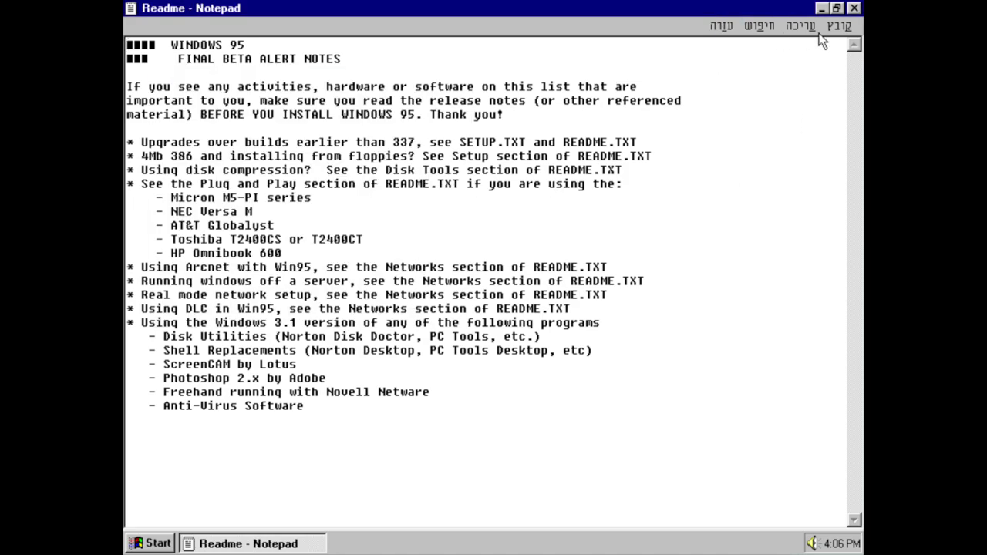
{"action": "left_click", "coordinate": [856, 10]}
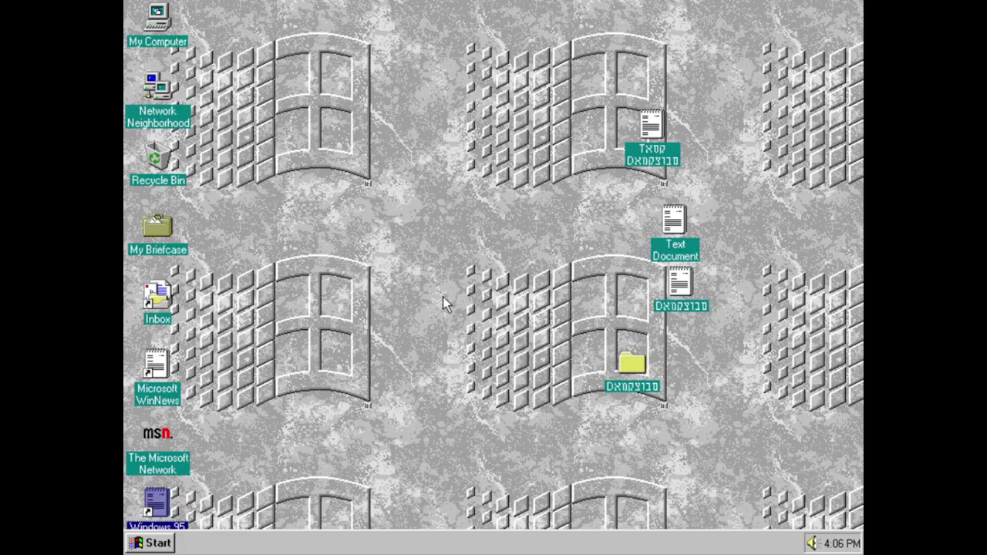
Step: Open the Microsoft WinNews document from the desktop, read it to the end and close it
{"action": "left_click", "coordinate": [173, 380]}
{"action": "double_click", "coordinate": [173, 380]}
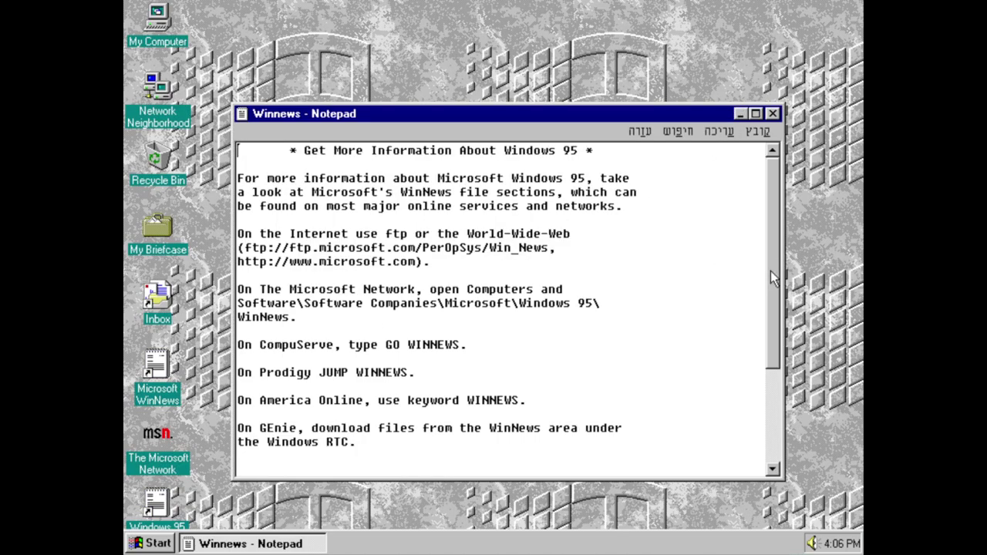
{"action": "left_click_drag", "start_coordinate": [772, 278], "coordinate": [748, 375]}
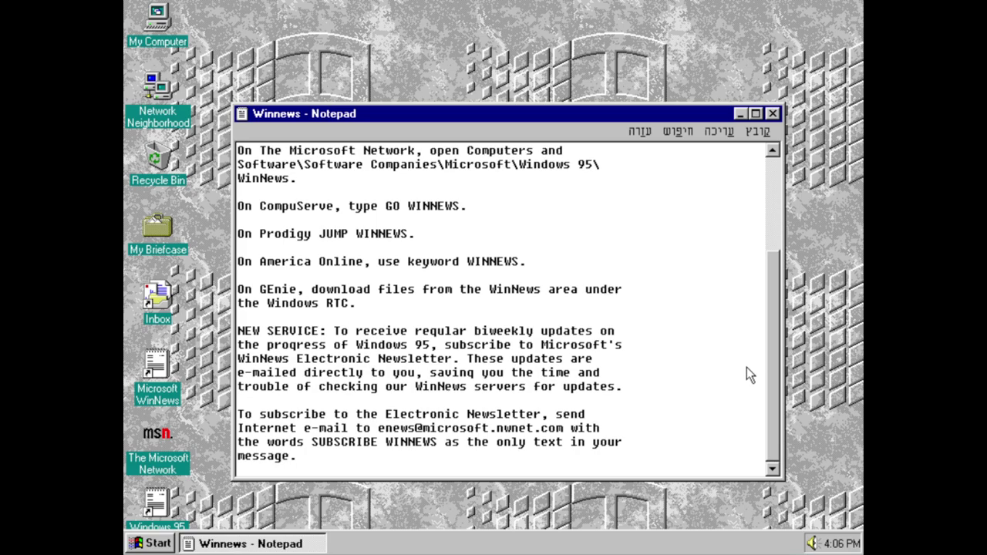
{"action": "left_click", "coordinate": [776, 116]}
Step: Launch the first fax program from the Fax group in Accessories
{"action": "left_click", "coordinate": [150, 544]}
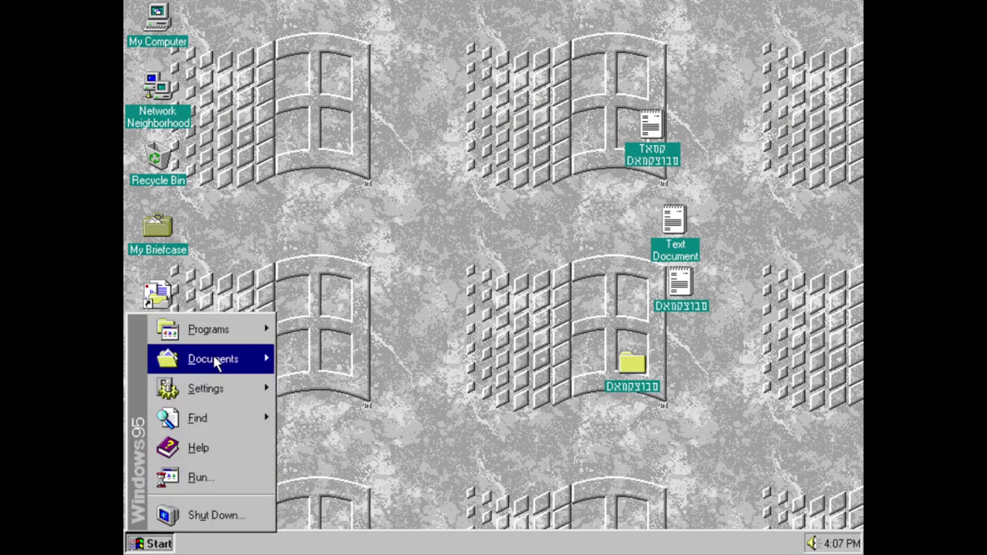
{"action": "mouse_move", "coordinate": [219, 332]}
{"action": "mouse_move", "coordinate": [370, 325]}
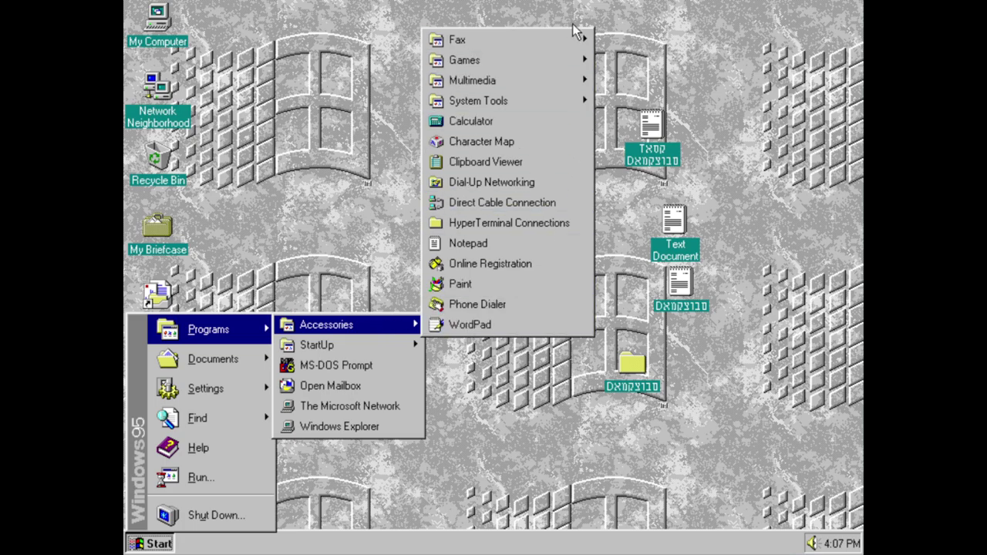
{"action": "mouse_move", "coordinate": [575, 40]}
{"action": "left_click", "coordinate": [613, 39]}
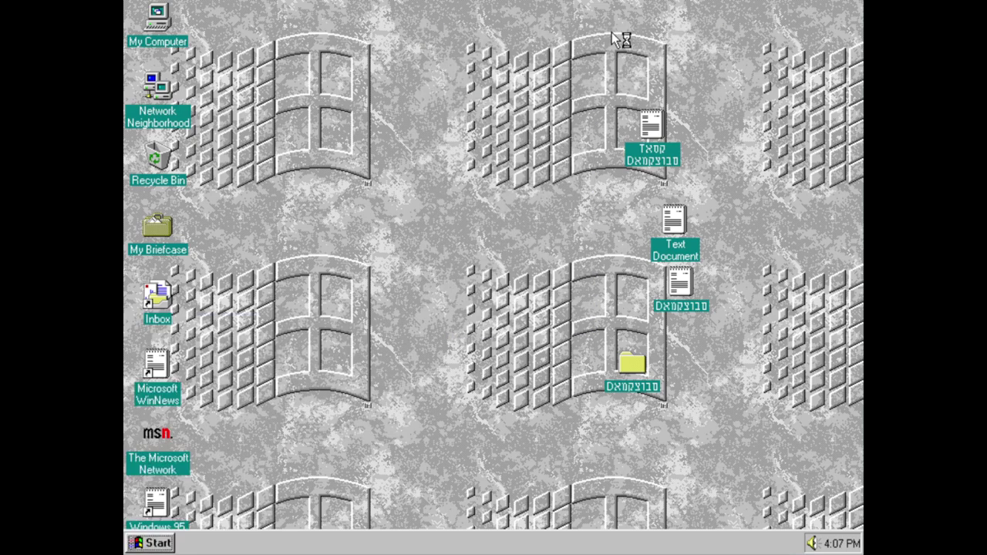
Step: Set the modem's location to Venezuela (58) with area code 1 and accept the location information
{"action": "left_click", "coordinate": [475, 202]}
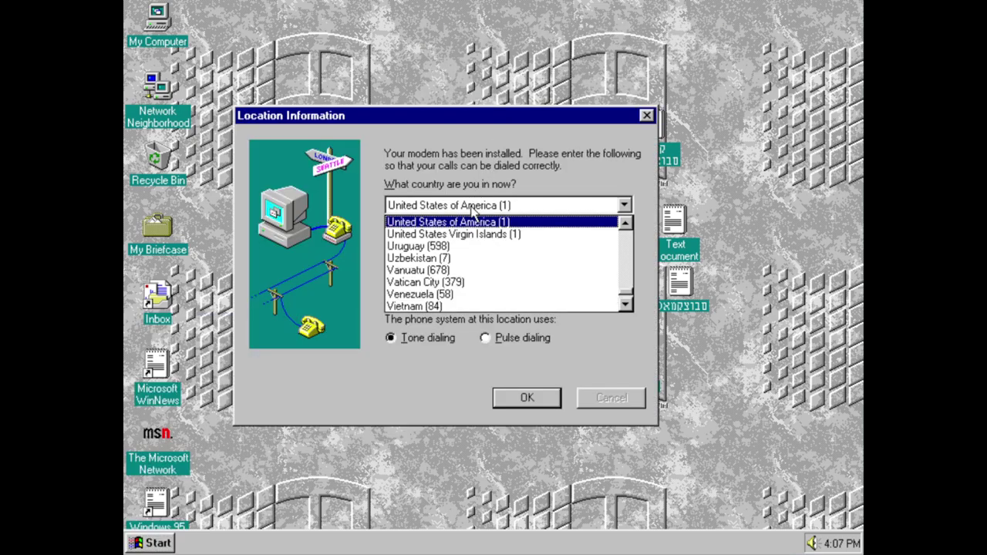
{"action": "left_click_drag", "start_coordinate": [630, 296], "coordinate": [625, 220]}
{"action": "left_click", "coordinate": [624, 205]}
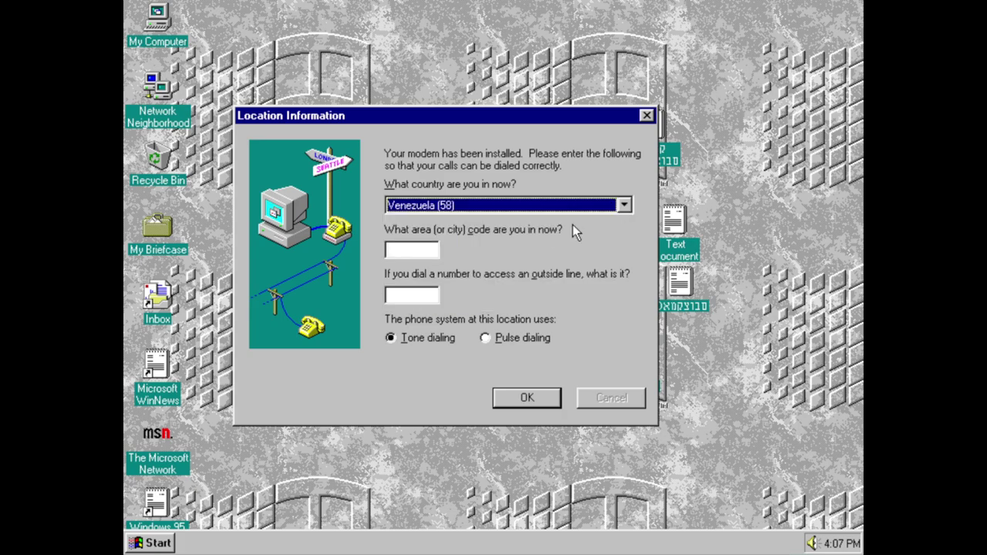
{"action": "left_click", "coordinate": [424, 251]}
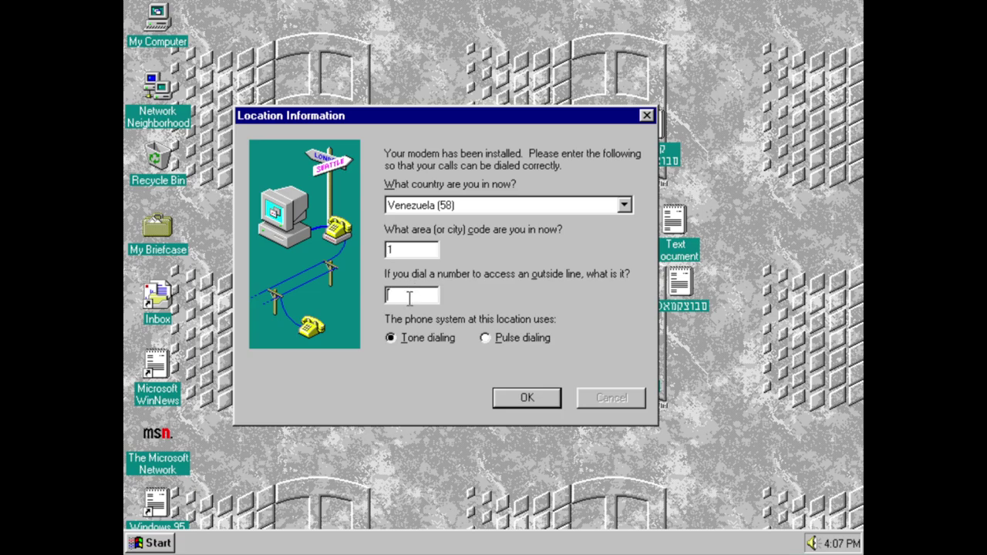
{"action": "left_click", "coordinate": [515, 398]}
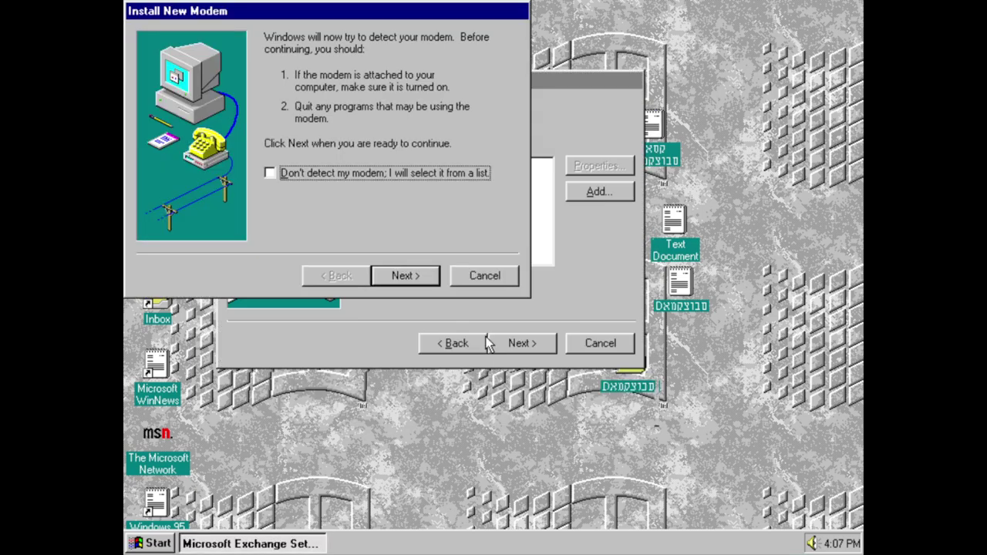
Step: Cancel the new modem installation and try to continue the Microsoft Fax setup without a fax modem
{"action": "left_click", "coordinate": [457, 271]}
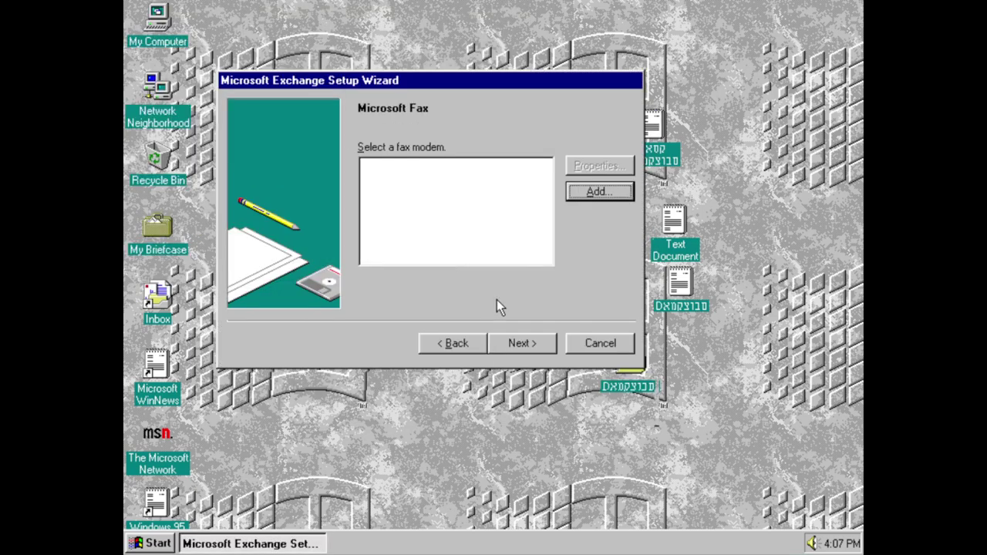
{"action": "left_click", "coordinate": [543, 337]}
{"action": "left_click", "coordinate": [579, 324]}
{"action": "left_click", "coordinate": [575, 345]}
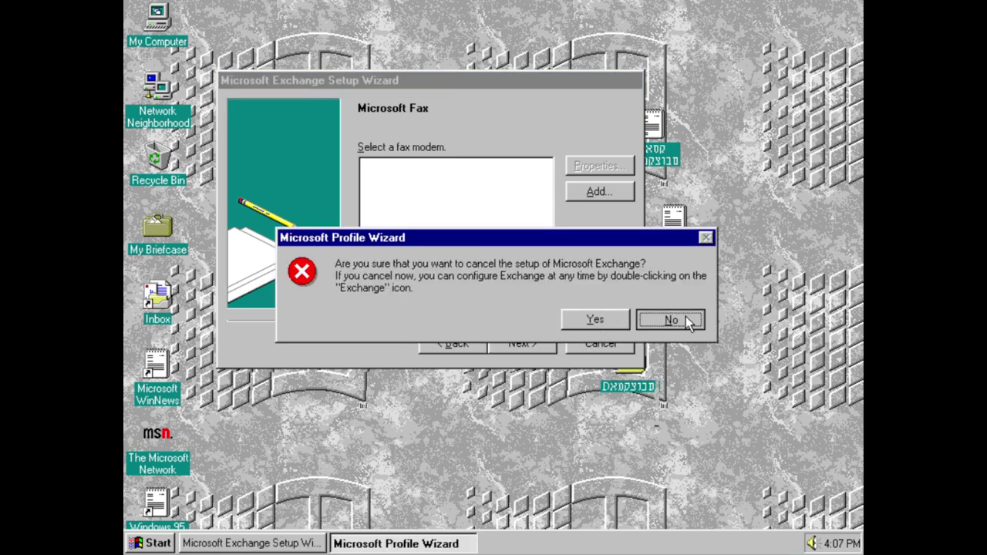
{"action": "left_click", "coordinate": [685, 320]}
Step: Look at the options for adding a fax modem, then cancel the Microsoft Exchange setup
{"action": "left_click", "coordinate": [610, 198]}
{"action": "left_click", "coordinate": [482, 166]}
{"action": "left_click", "coordinate": [497, 296]}
{"action": "left_click", "coordinate": [415, 167]}
{"action": "left_click", "coordinate": [481, 183]}
{"action": "left_click", "coordinate": [628, 344]}
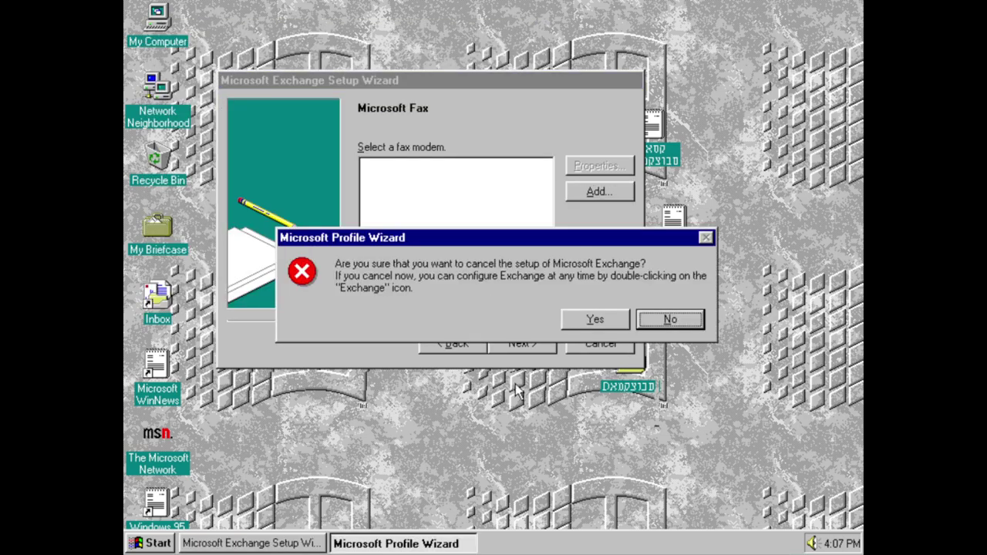
{"action": "left_click", "coordinate": [596, 318]}
Step: Launch the Cover Page Editor from the Fax group in Accessories
{"action": "left_click", "coordinate": [151, 544]}
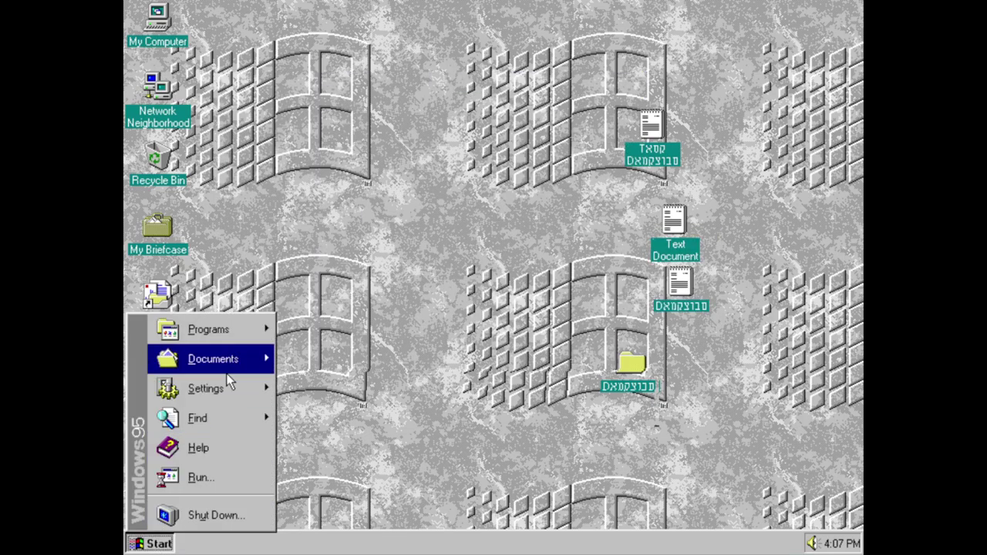
{"action": "mouse_move", "coordinate": [233, 339]}
{"action": "mouse_move", "coordinate": [309, 326]}
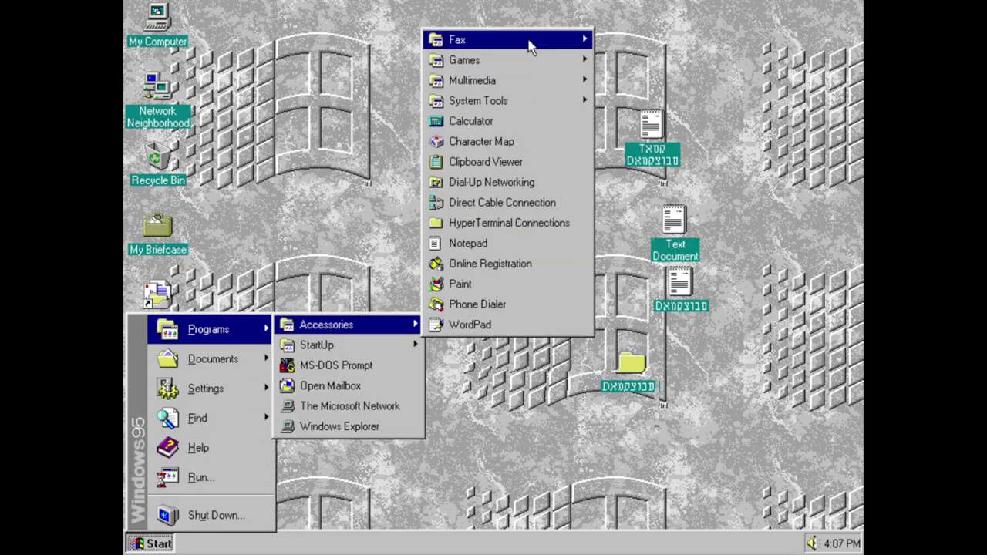
{"action": "mouse_move", "coordinate": [529, 41]}
{"action": "left_click", "coordinate": [644, 62]}
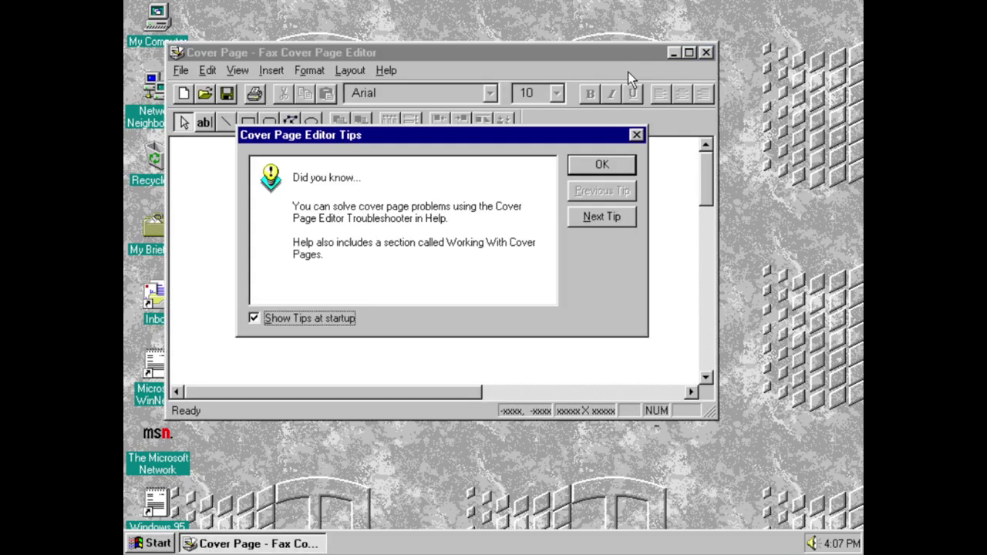
Step: Page through the Cover Page Editor tips to the last one, turn off showing tips at startup and dismiss the tips
{"action": "left_click", "coordinate": [603, 216]}
{"action": "left_click", "coordinate": [604, 216]}
{"action": "left_click", "coordinate": [605, 216]}
{"action": "left_click", "coordinate": [604, 216]}
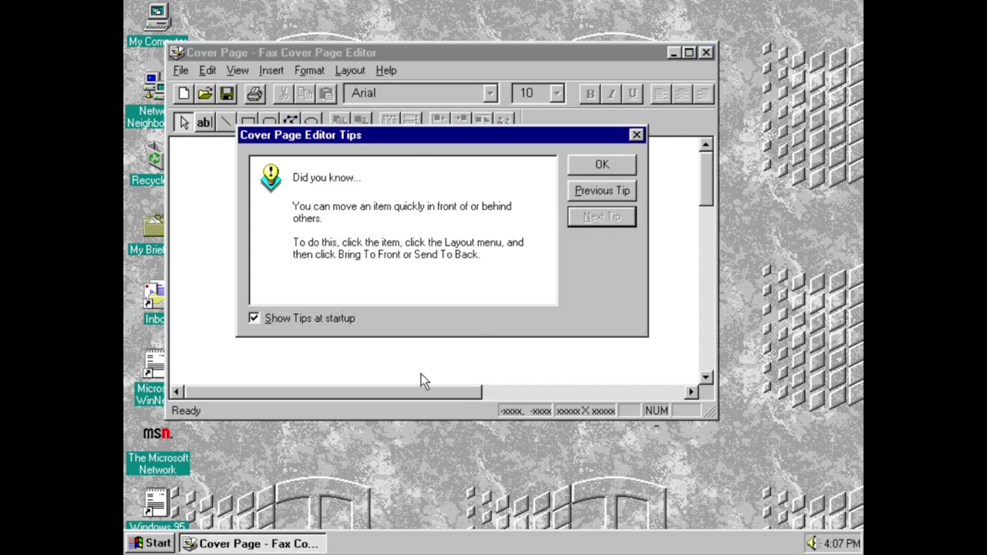
{"action": "left_click", "coordinate": [308, 318]}
{"action": "left_click", "coordinate": [602, 164]}
Step: View the version and license information of the Cover Page Editor, then close the editor
{"action": "left_click", "coordinate": [386, 72]}
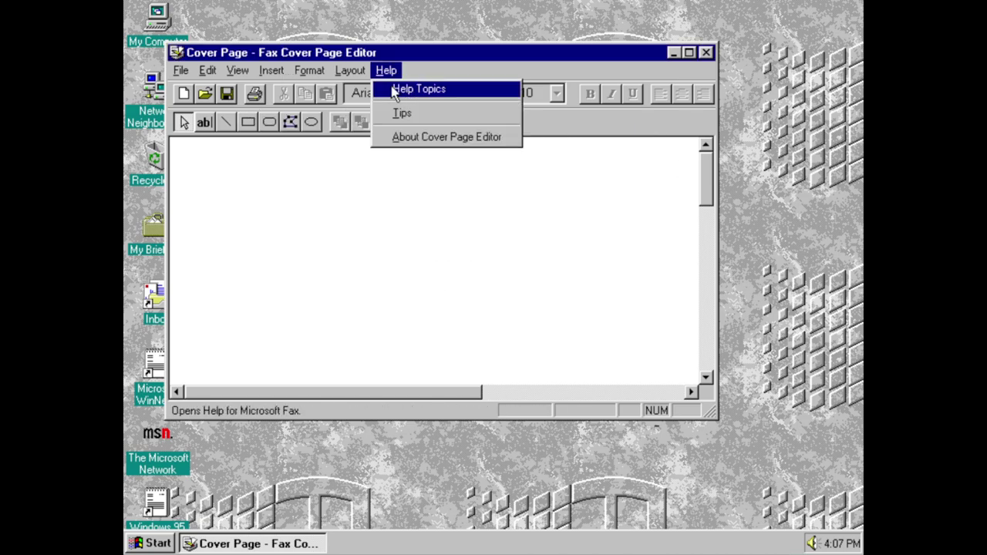
{"action": "left_click", "coordinate": [398, 137]}
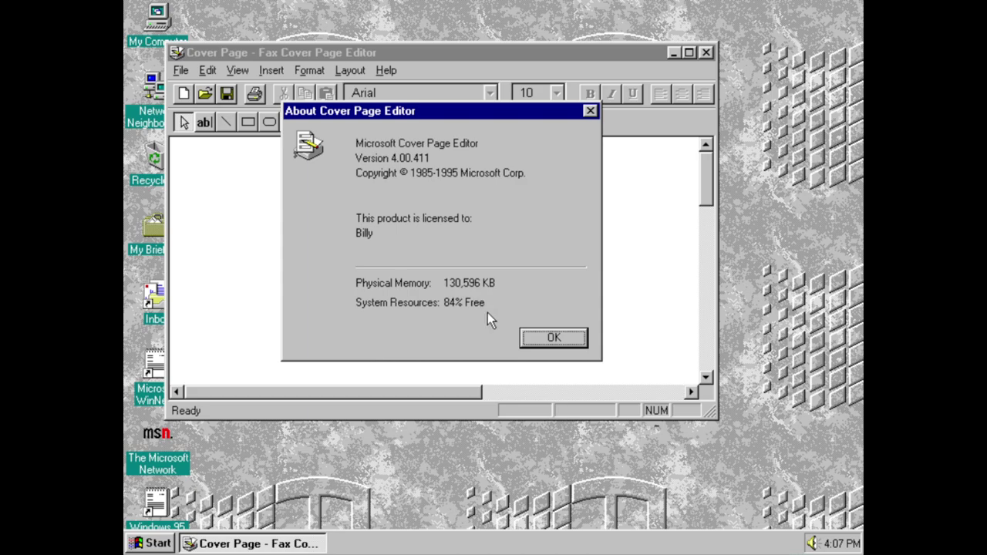
{"action": "left_click", "coordinate": [550, 343]}
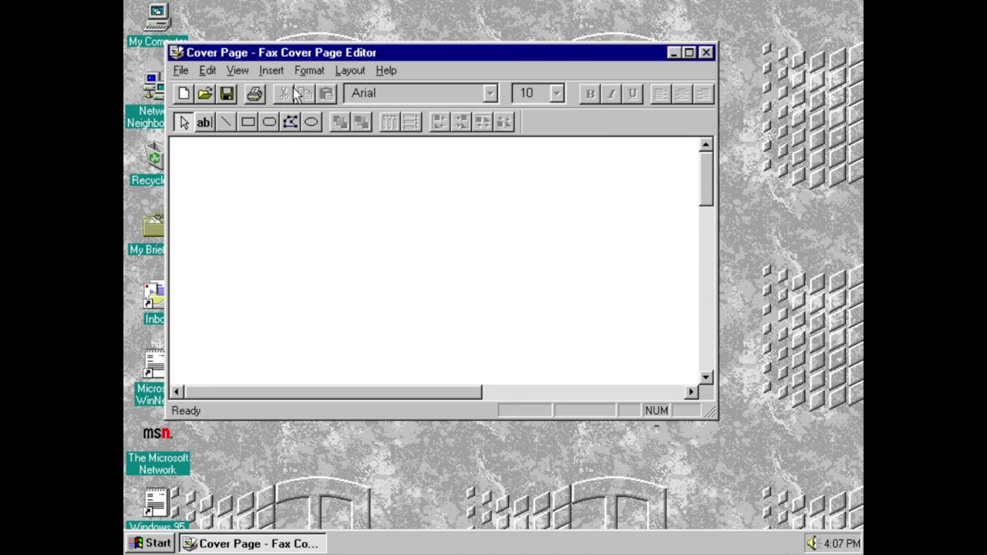
{"action": "left_click", "coordinate": [706, 52]}
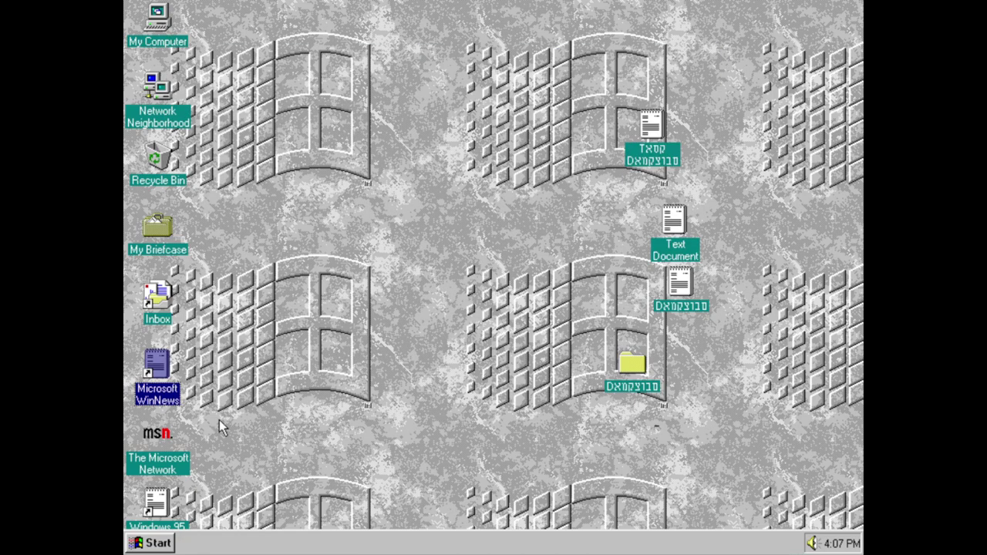
Step: Launch Retrieve File from the Fax group in Accessories
{"action": "left_click", "coordinate": [151, 543]}
{"action": "mouse_move", "coordinate": [251, 337]}
{"action": "mouse_move", "coordinate": [324, 326]}
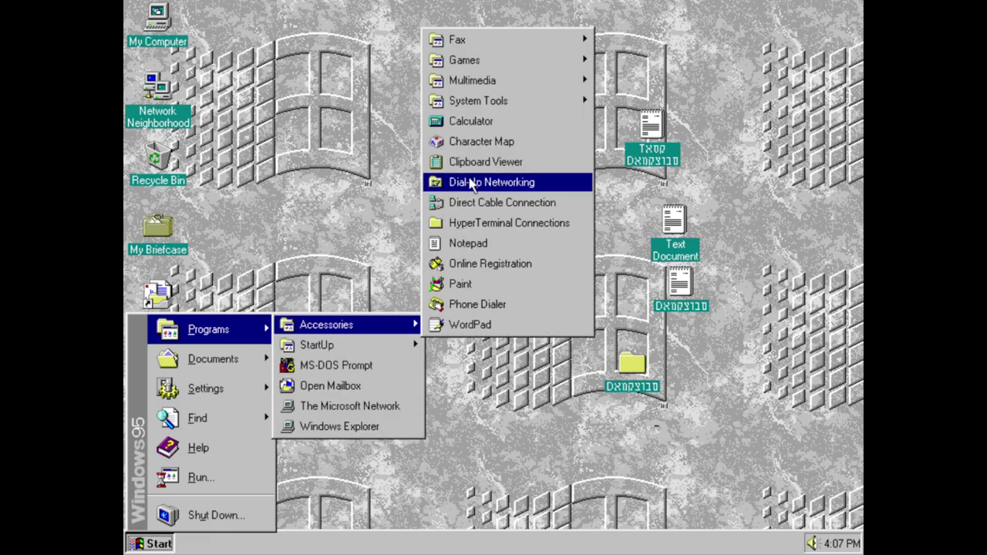
{"action": "mouse_move", "coordinate": [491, 44]}
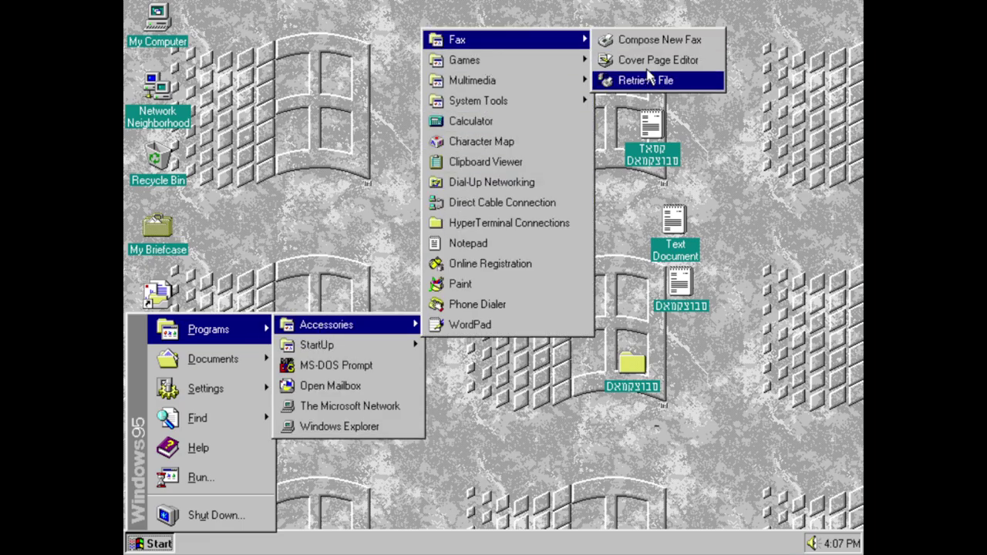
{"action": "left_click", "coordinate": [625, 80]}
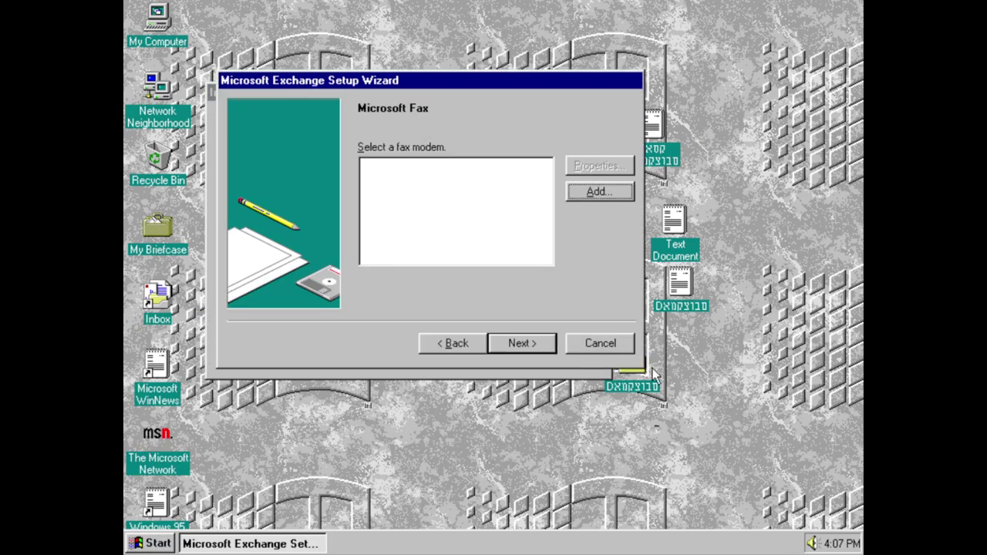
Step: Cancel the Microsoft Exchange setup and the new modem installation
{"action": "left_click", "coordinate": [585, 335]}
{"action": "left_click", "coordinate": [581, 318]}
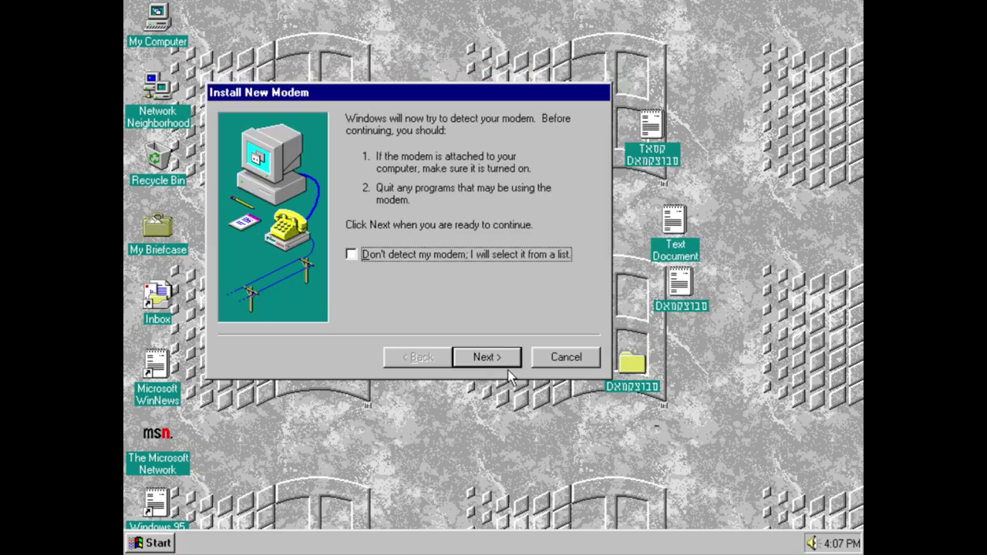
{"action": "left_click", "coordinate": [553, 353]}
Step: Launch FreeCell from the Games group in Accessories
{"action": "left_click", "coordinate": [153, 544]}
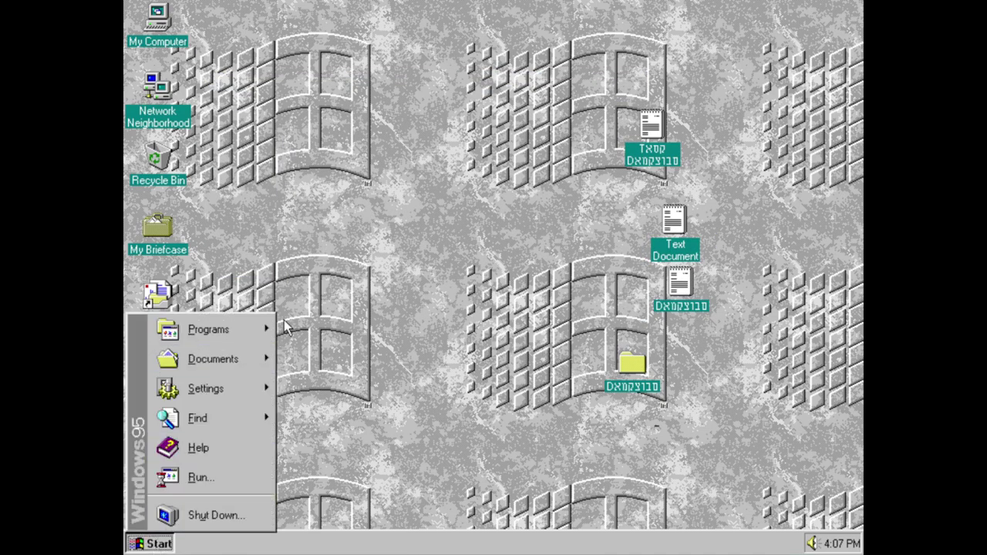
{"action": "mouse_move", "coordinate": [262, 329]}
{"action": "mouse_move", "coordinate": [308, 325]}
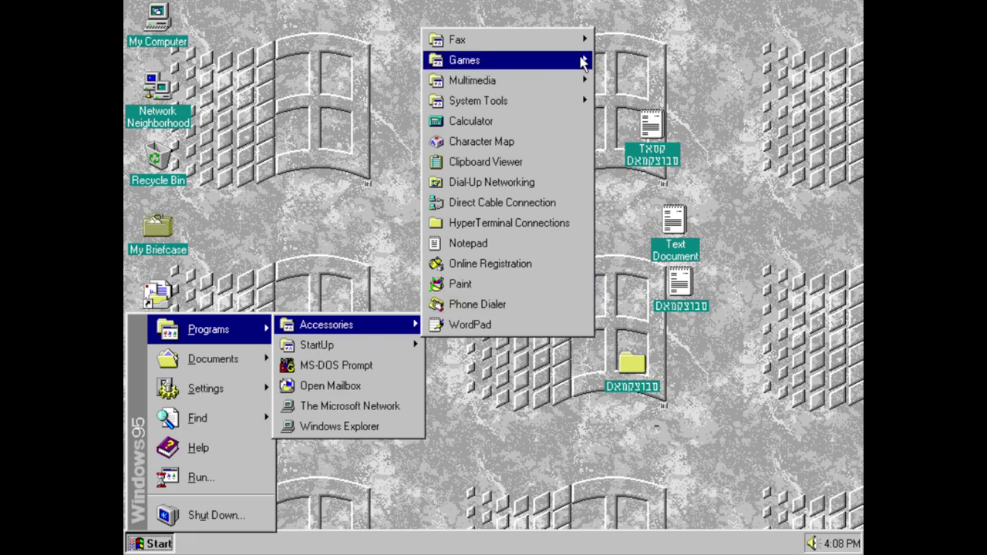
{"action": "mouse_move", "coordinate": [584, 62]}
{"action": "left_click", "coordinate": [618, 60]}
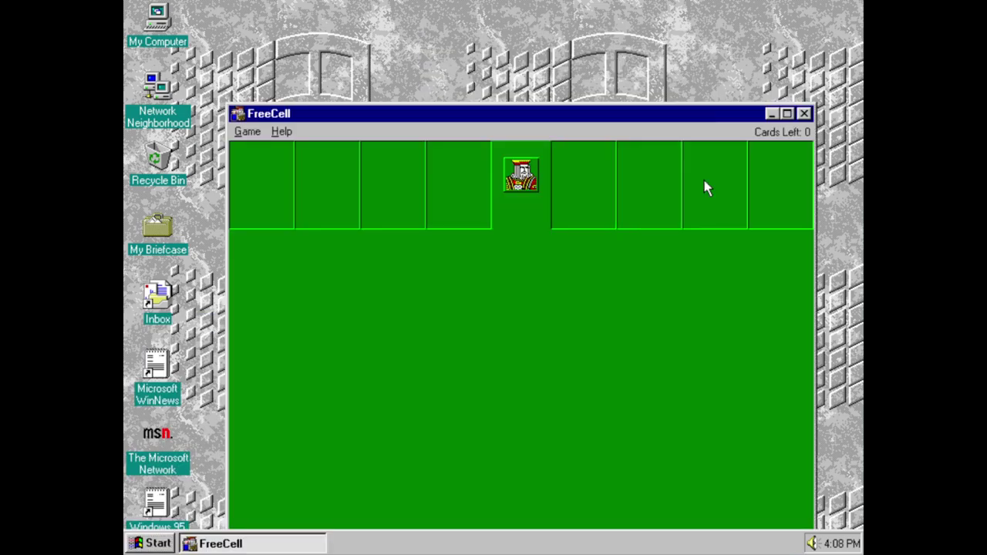
Step: View the About information of FreeCell, then close the game
{"action": "left_click", "coordinate": [247, 132]}
{"action": "mouse_move", "coordinate": [282, 132]}
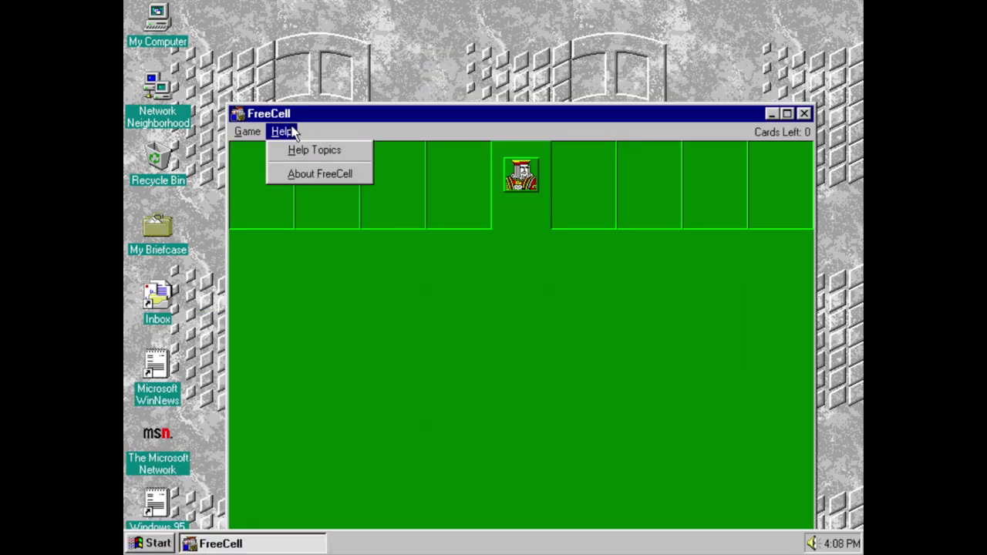
{"action": "left_click", "coordinate": [293, 176]}
{"action": "left_click", "coordinate": [539, 409]}
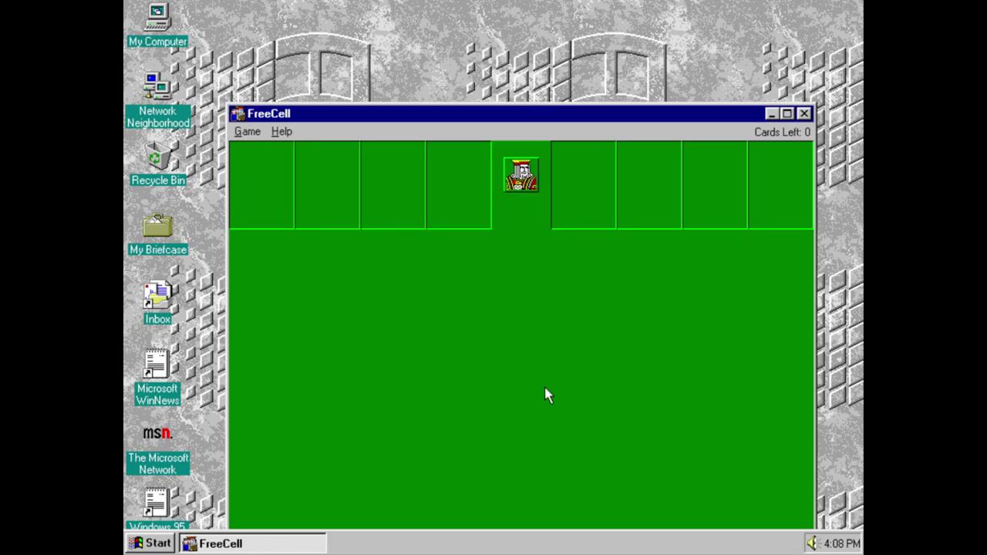
{"action": "left_click", "coordinate": [804, 113]}
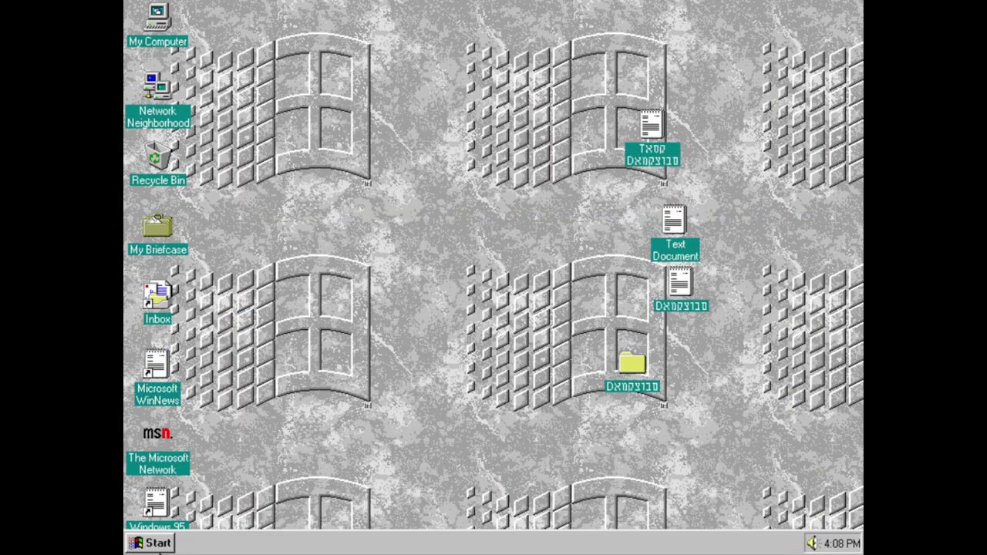
Step: Launch Hearts from the Games group in Accessories
{"action": "left_click", "coordinate": [162, 544]}
{"action": "mouse_move", "coordinate": [257, 333]}
{"action": "mouse_move", "coordinate": [326, 325]}
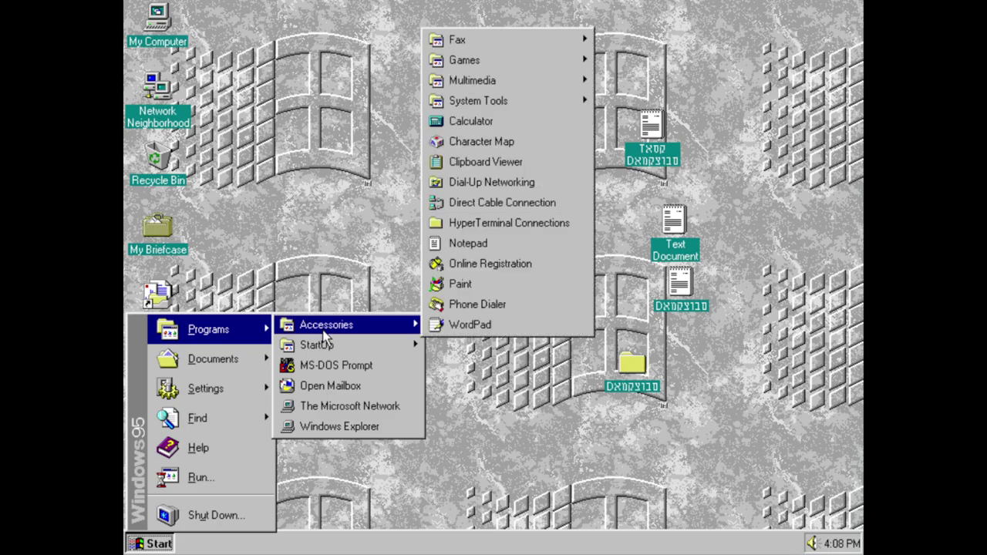
{"action": "mouse_move", "coordinate": [569, 60]}
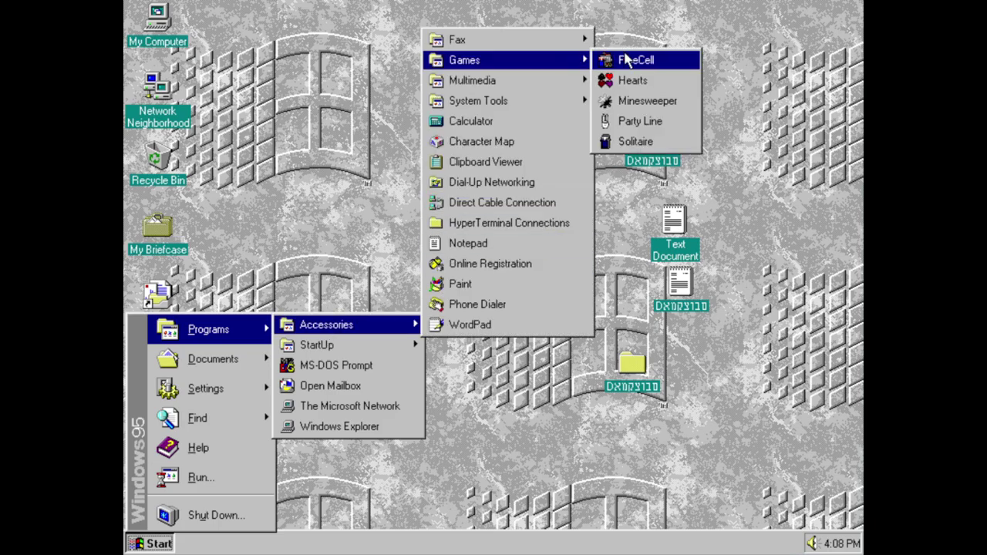
{"action": "left_click", "coordinate": [655, 80]}
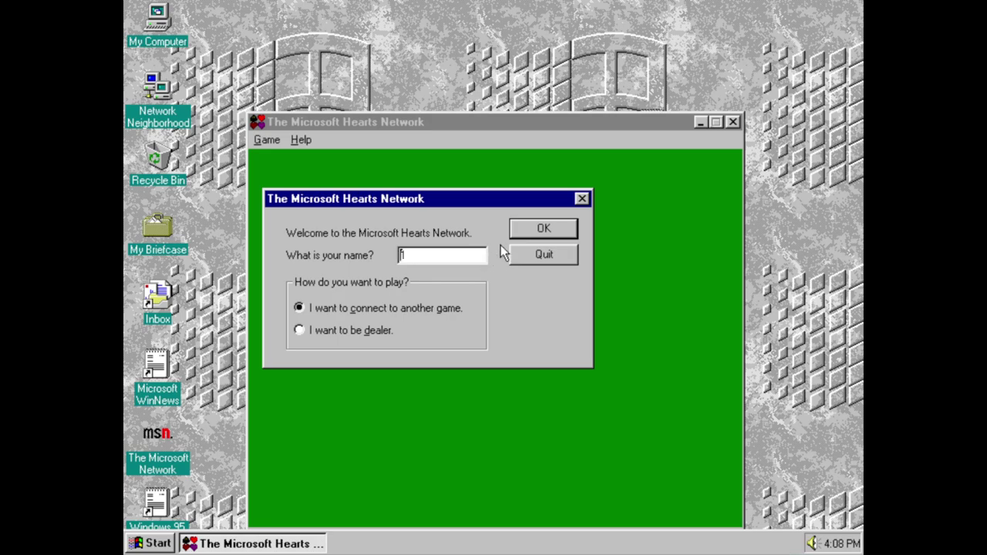
Step: Try to connect to another Hearts game with the player name and dealer's computer name left blank
{"action": "left_click", "coordinate": [548, 237]}
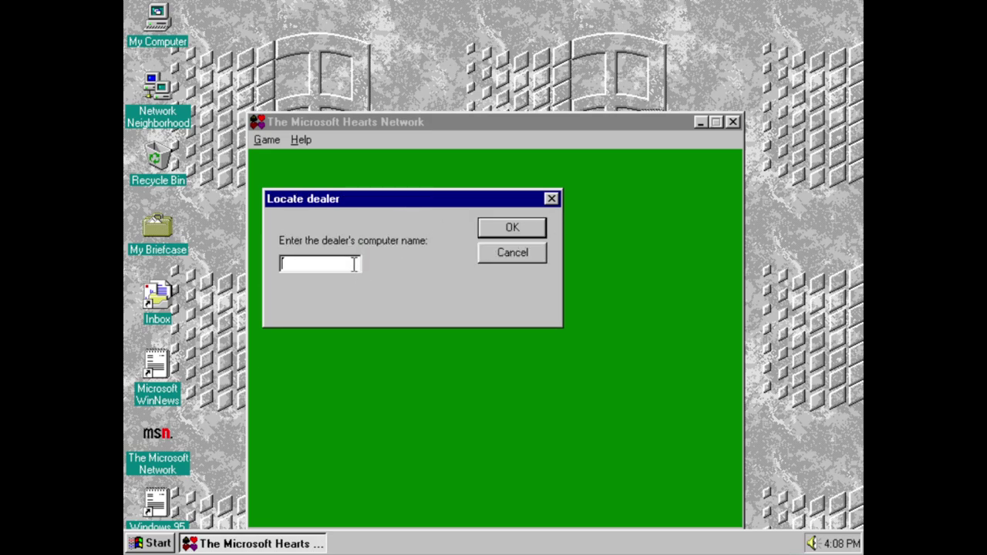
{"action": "left_click", "coordinate": [537, 225]}
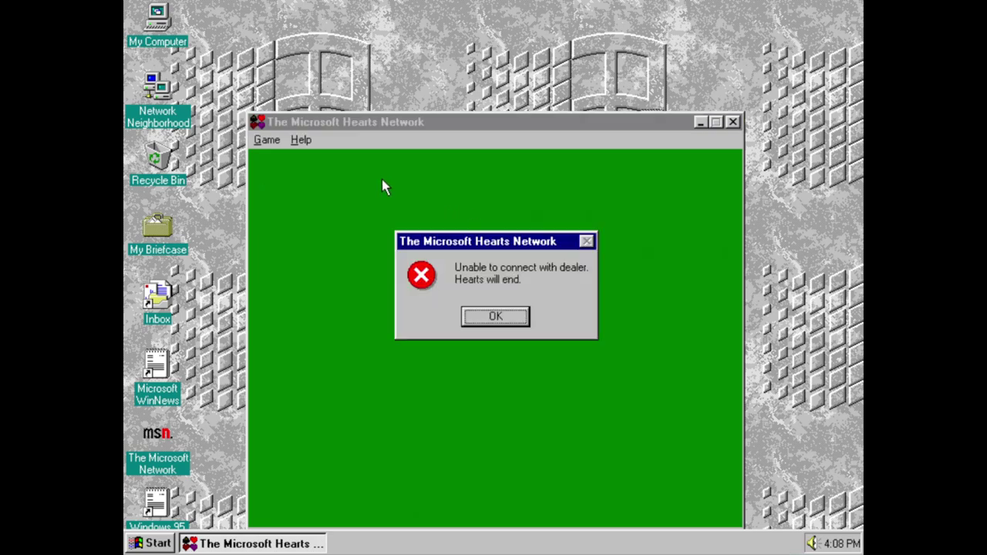
{"action": "left_click", "coordinate": [497, 316]}
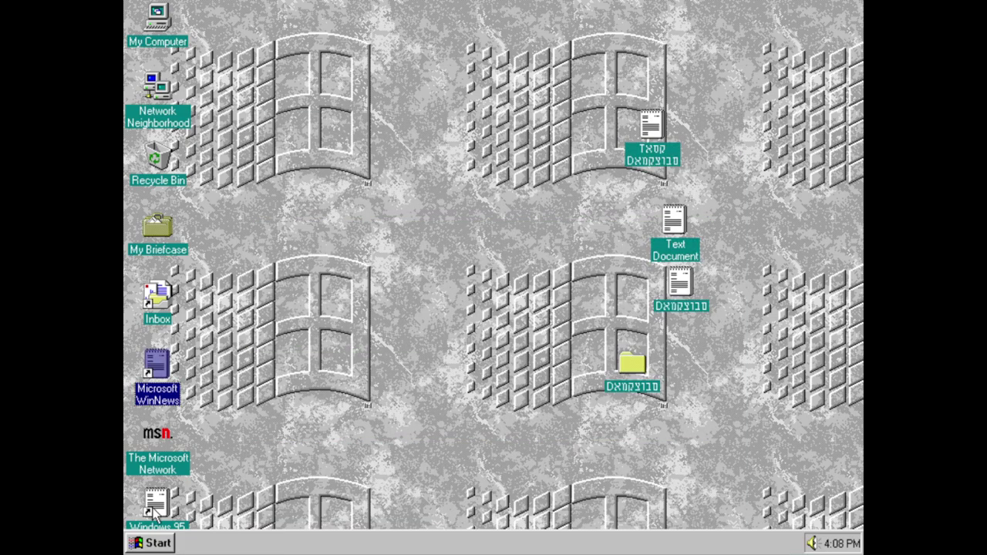
Step: Launch Minesweeper from the Games group and uncover the minefield's upper-left and lower-right corner squares
{"action": "left_click", "coordinate": [149, 543]}
{"action": "mouse_move", "coordinate": [260, 327]}
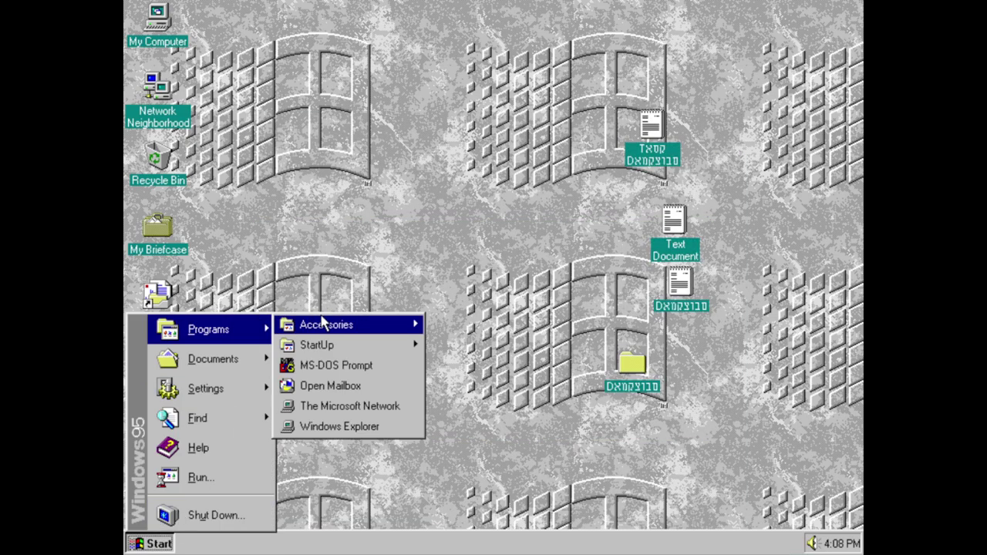
{"action": "mouse_move", "coordinate": [313, 325]}
{"action": "mouse_move", "coordinate": [494, 66]}
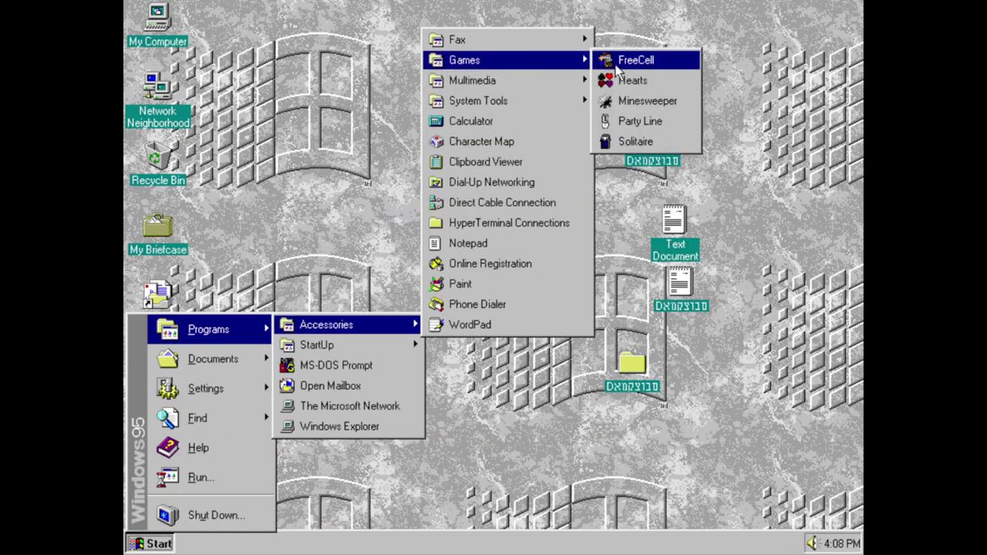
{"action": "left_click", "coordinate": [676, 103]}
{"action": "left_click", "coordinate": [215, 131]}
{"action": "left_click", "coordinate": [318, 232]}
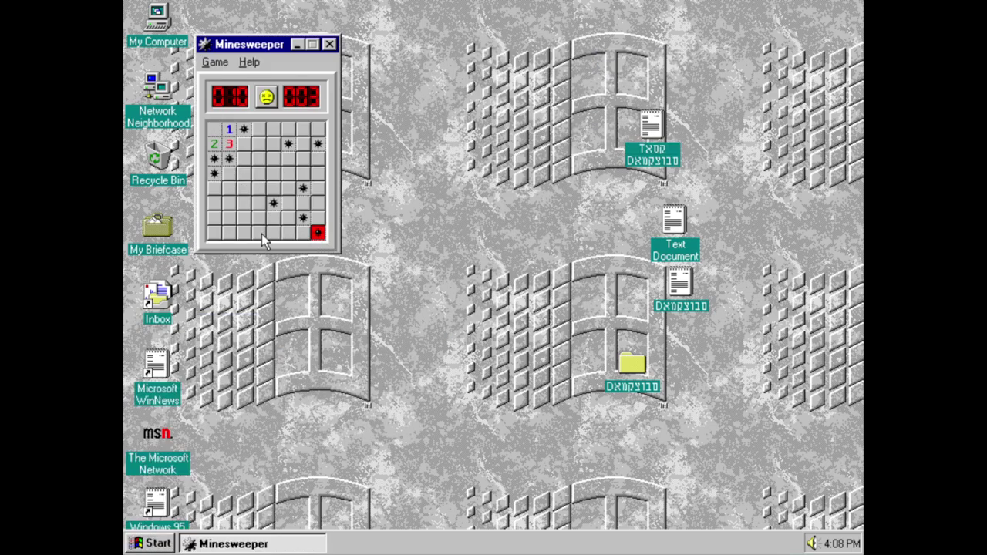
Step: View the About information of Minesweeper, then close the game
{"action": "left_click", "coordinate": [249, 61]}
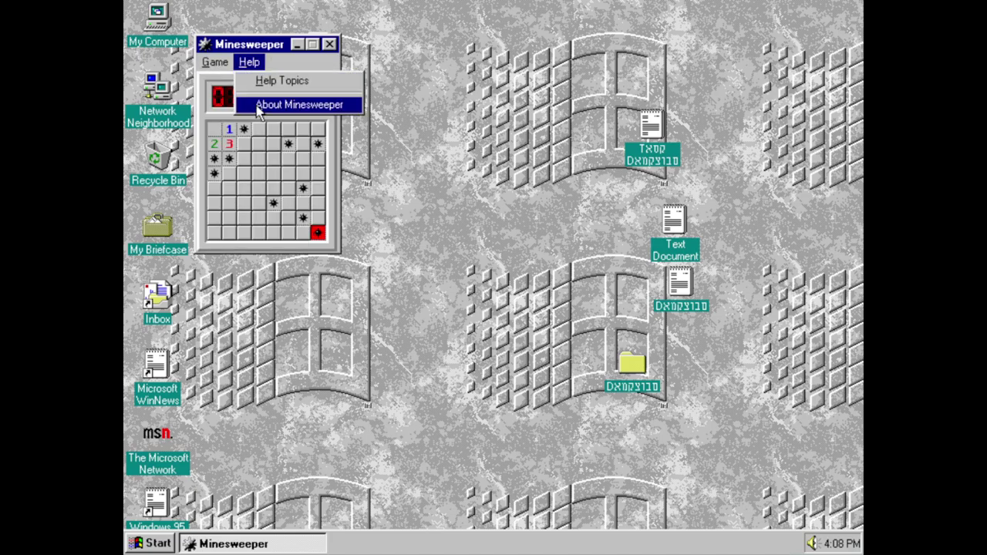
{"action": "left_click", "coordinate": [298, 103]}
{"action": "left_click", "coordinate": [480, 345]}
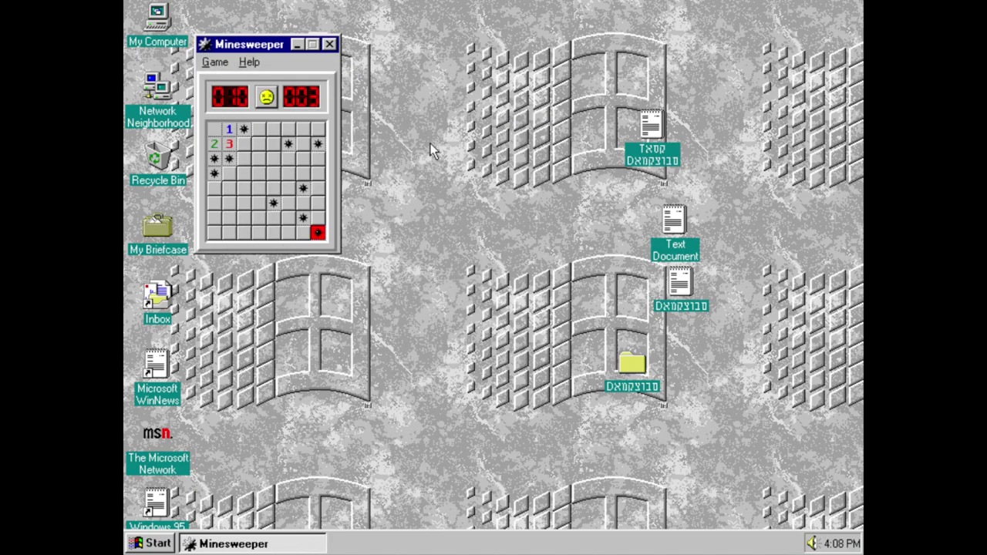
{"action": "left_click", "coordinate": [331, 44]}
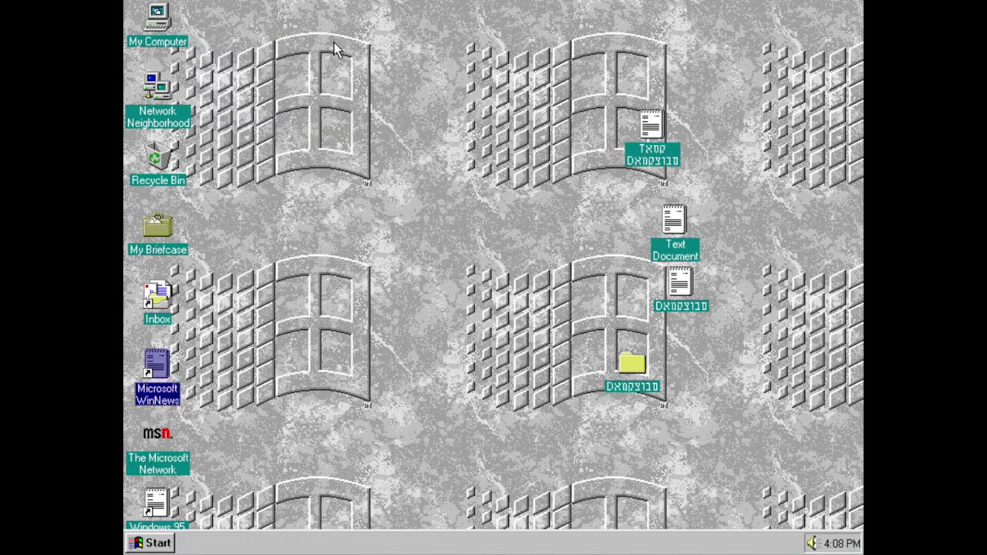
Step: Launch Party Line from the Games group in Accessories
{"action": "left_click", "coordinate": [142, 543]}
{"action": "mouse_move", "coordinate": [179, 332]}
{"action": "mouse_move", "coordinate": [312, 326]}
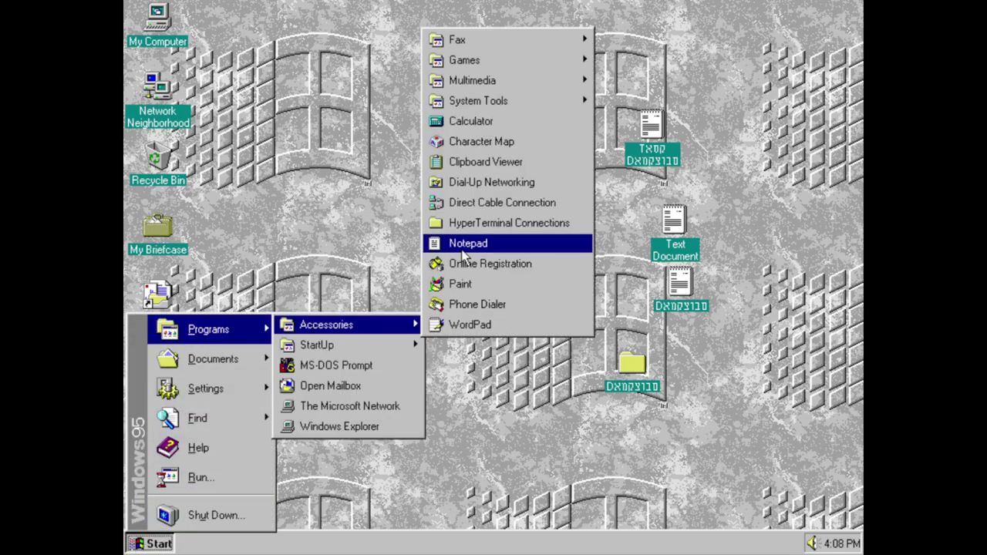
{"action": "mouse_move", "coordinate": [507, 68]}
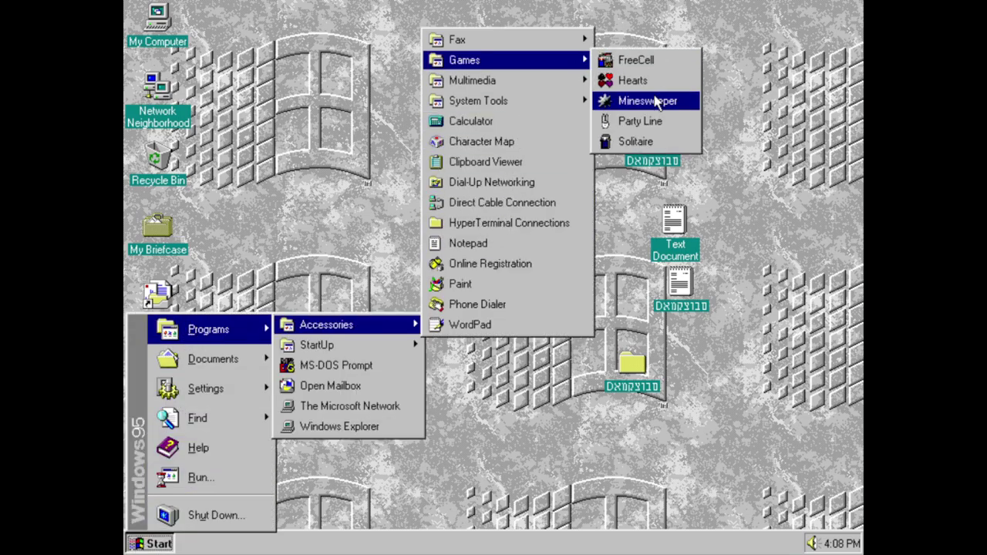
{"action": "left_click", "coordinate": [652, 121]}
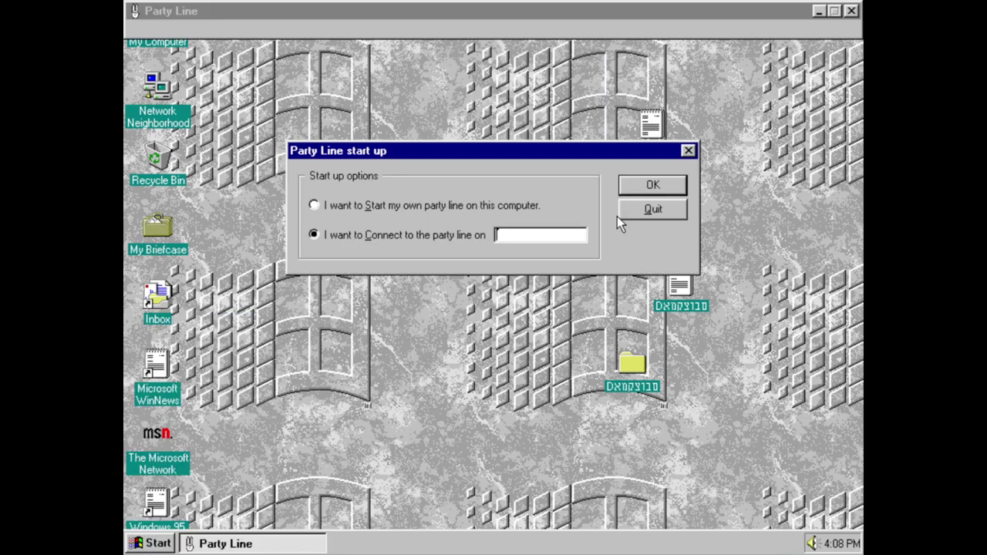
Step: Start an own party line on this computer, then close Party Line
{"action": "left_click", "coordinate": [526, 206]}
{"action": "left_click", "coordinate": [645, 186]}
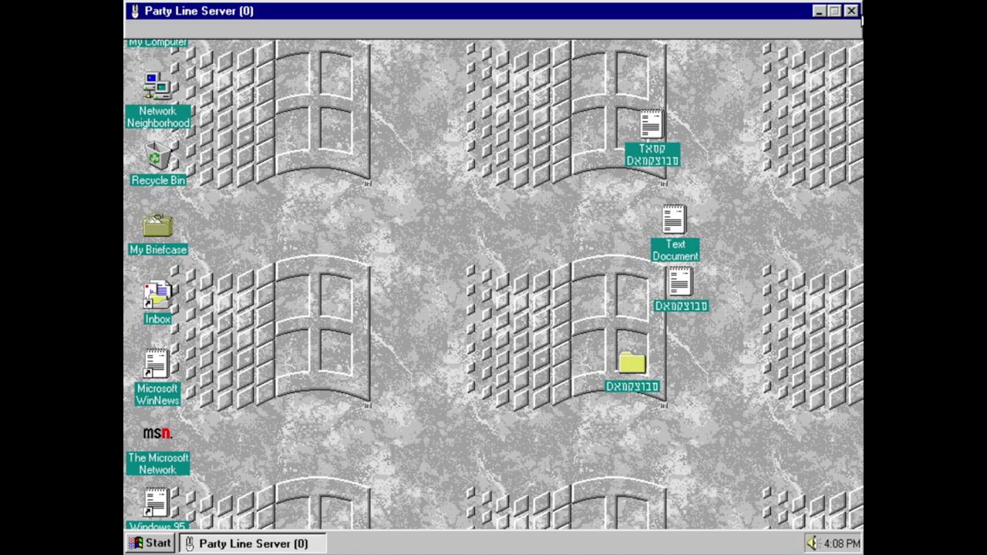
{"action": "left_click", "coordinate": [851, 11]}
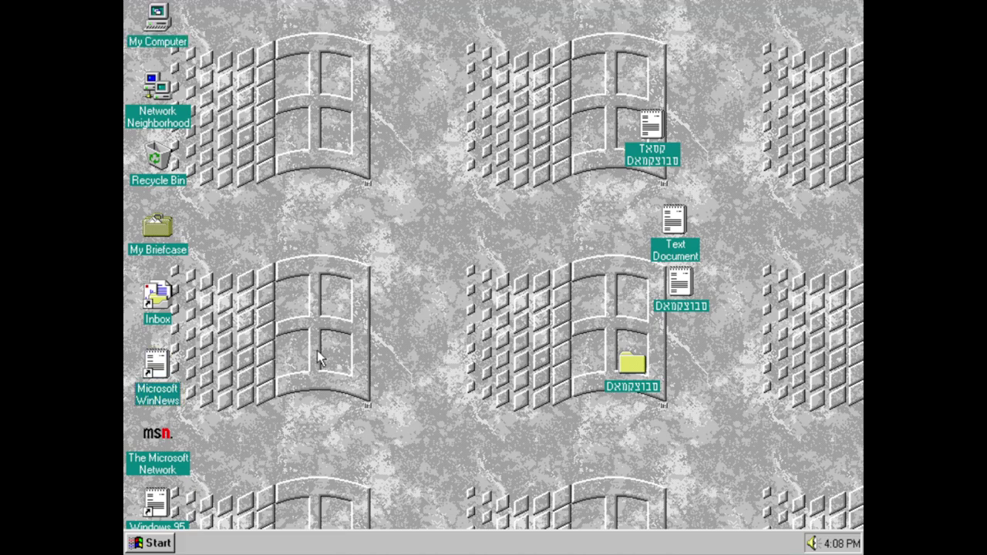
Step: Launch Solitaire from the Games group in Accessories
{"action": "key", "text": "ctrl+Escape"}
{"action": "mouse_move", "coordinate": [270, 327]}
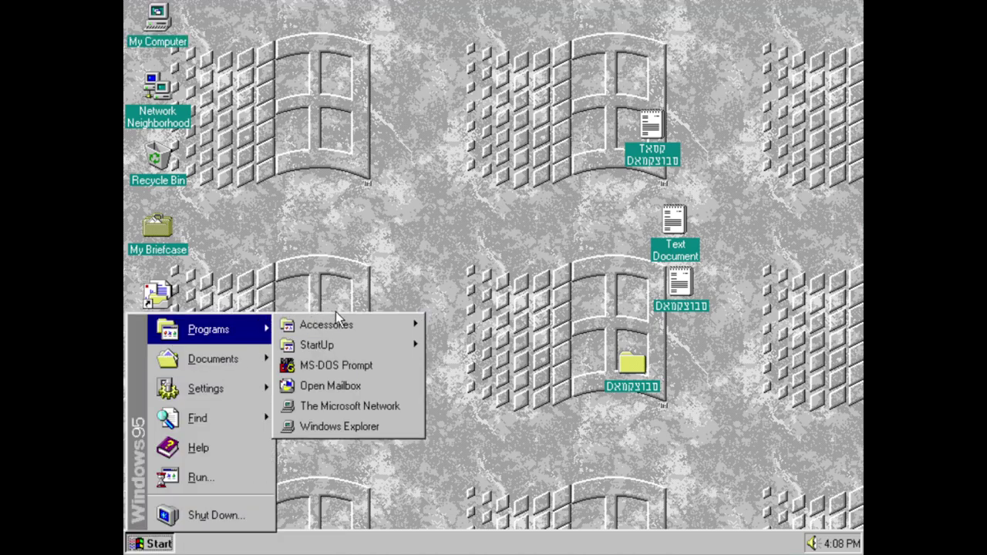
{"action": "mouse_move", "coordinate": [405, 338]}
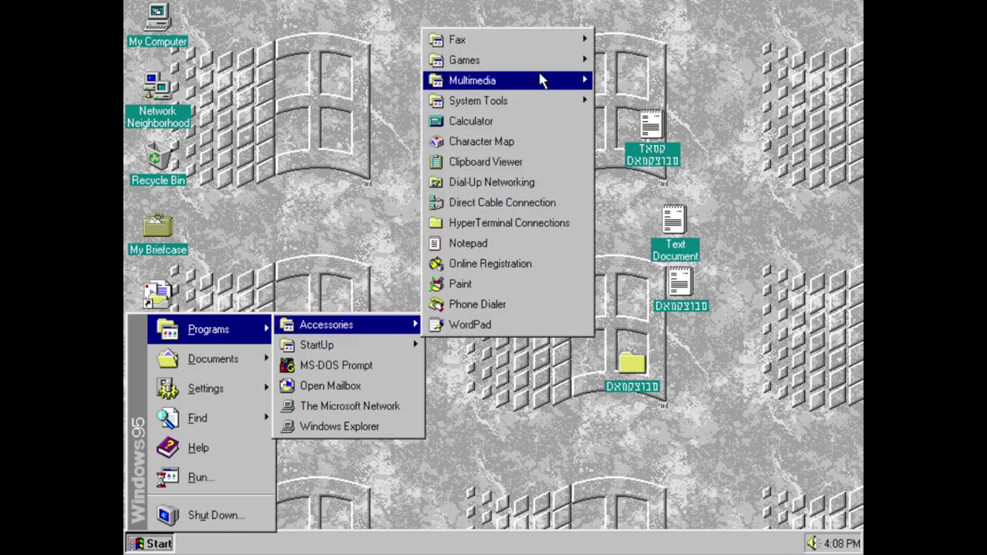
{"action": "mouse_move", "coordinate": [544, 62]}
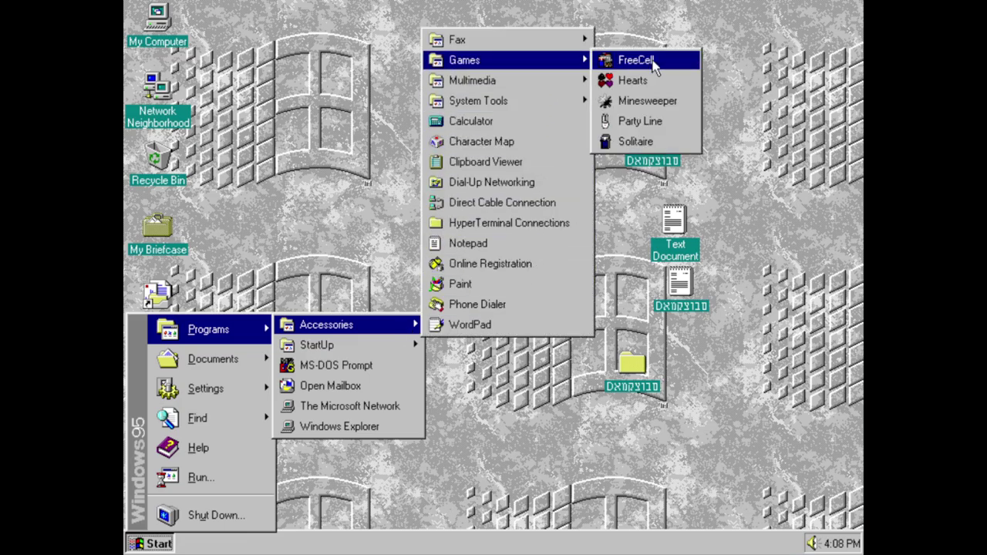
{"action": "left_click", "coordinate": [655, 142]}
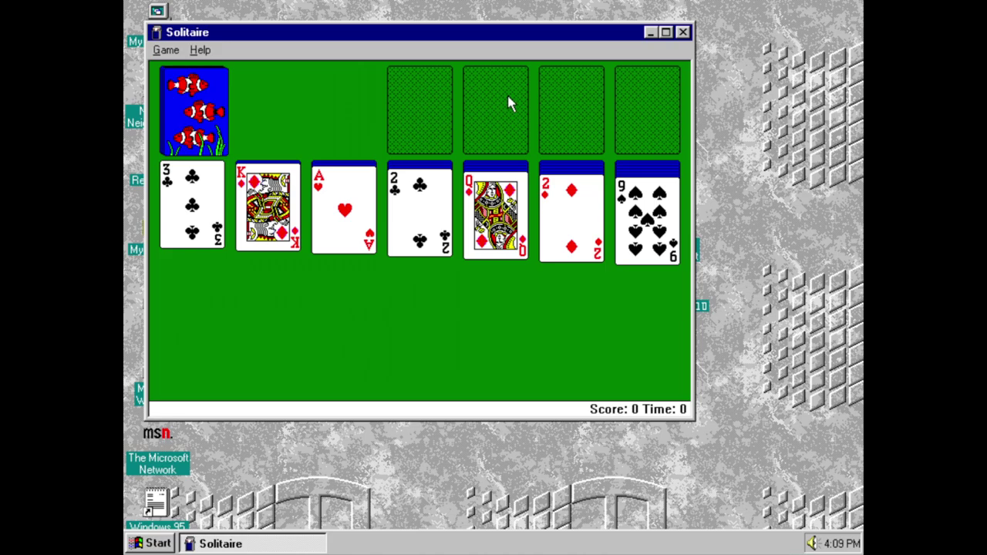
Step: View the About information of Solitaire and close the game
{"action": "left_click", "coordinate": [200, 50]}
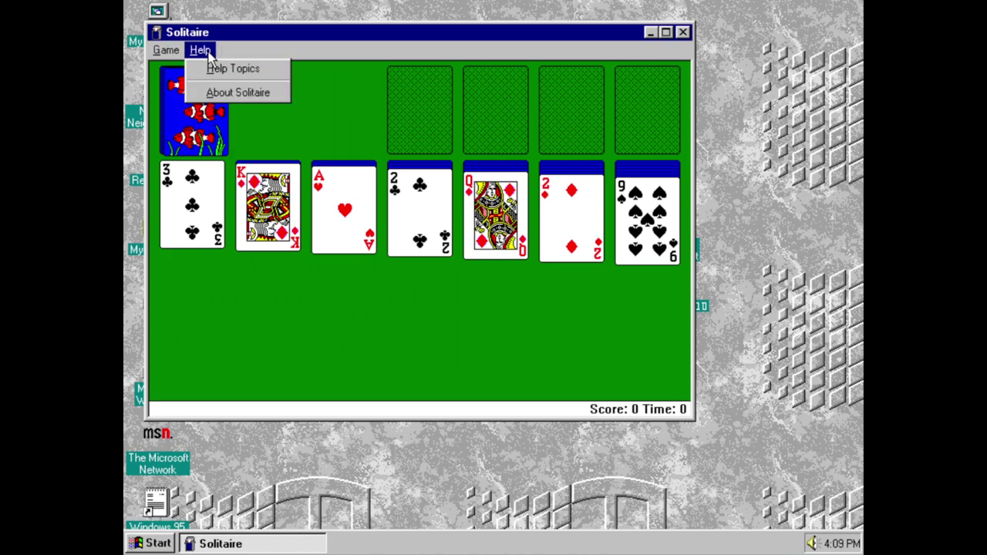
{"action": "left_click", "coordinate": [212, 95]}
{"action": "left_click", "coordinate": [451, 330]}
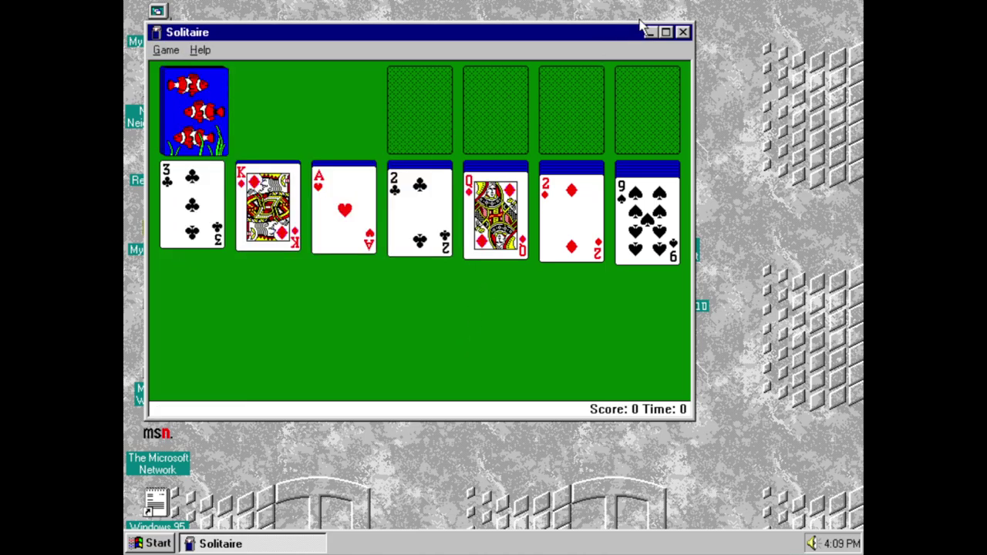
{"action": "left_click", "coordinate": [683, 32]}
Step: Launch CD Player from the Multimedia group in Accessories
{"action": "left_click", "coordinate": [172, 542]}
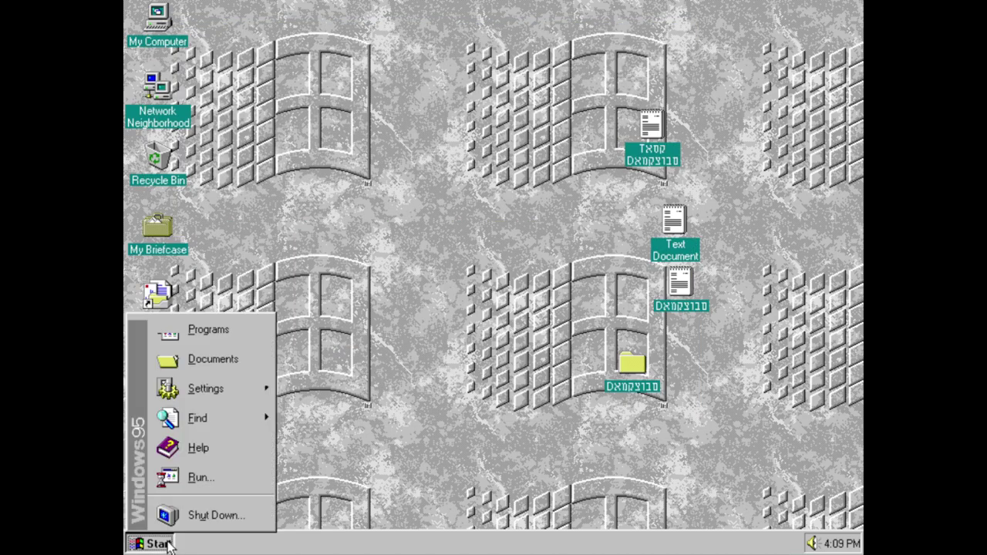
{"action": "mouse_move", "coordinate": [260, 327]}
{"action": "mouse_move", "coordinate": [361, 325]}
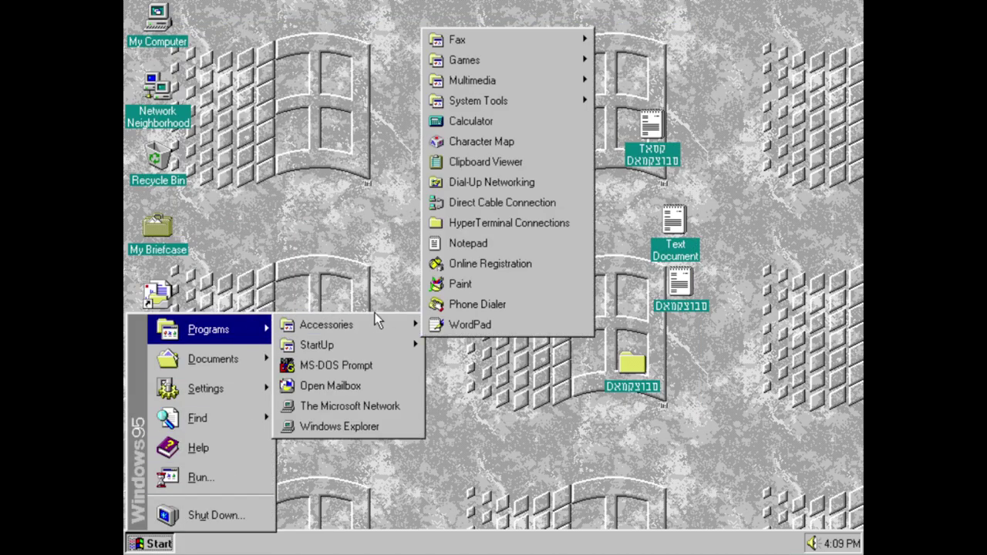
{"action": "mouse_move", "coordinate": [569, 86]}
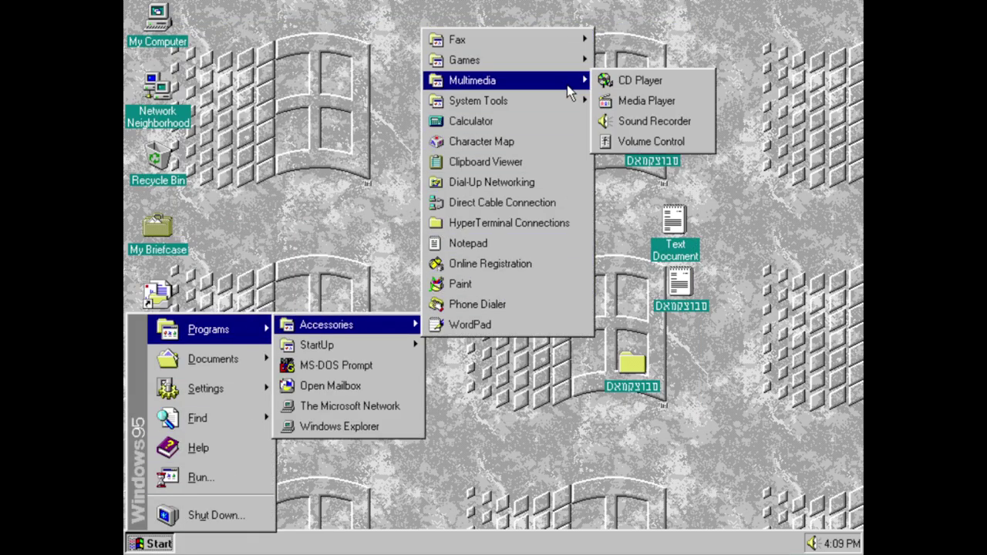
{"action": "left_click", "coordinate": [627, 82]}
Step: View the About information of CD Player and close the program
{"action": "left_click", "coordinate": [141, 29]}
{"action": "left_click", "coordinate": [256, 73]}
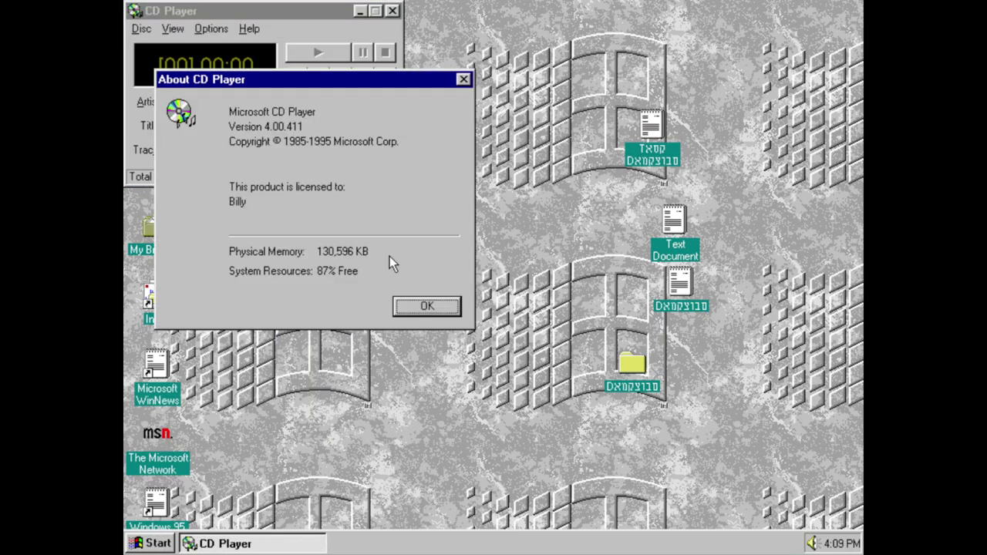
{"action": "left_click", "coordinate": [424, 306]}
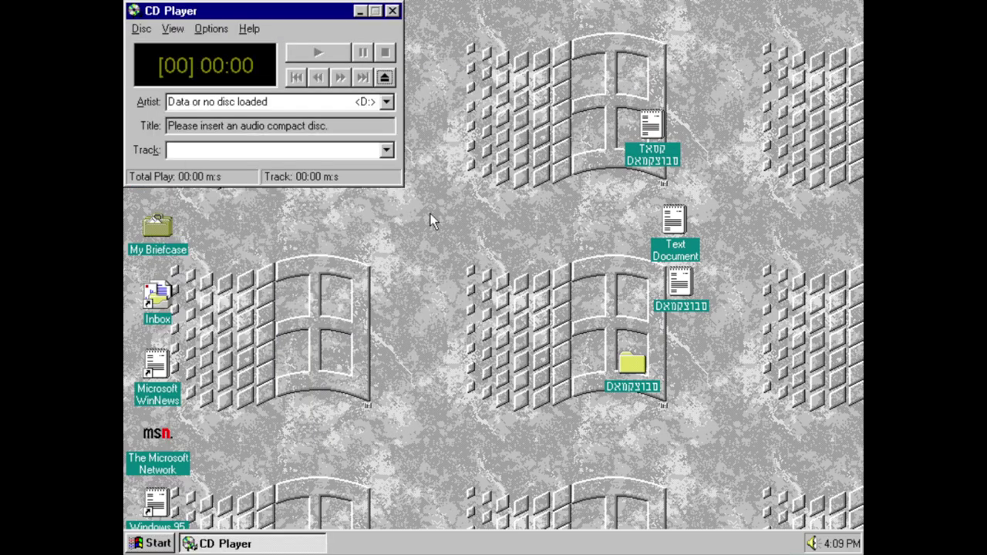
{"action": "left_click", "coordinate": [392, 11]}
Step: Launch Media Player from the Multimedia group in Accessories
{"action": "left_click", "coordinate": [149, 544]}
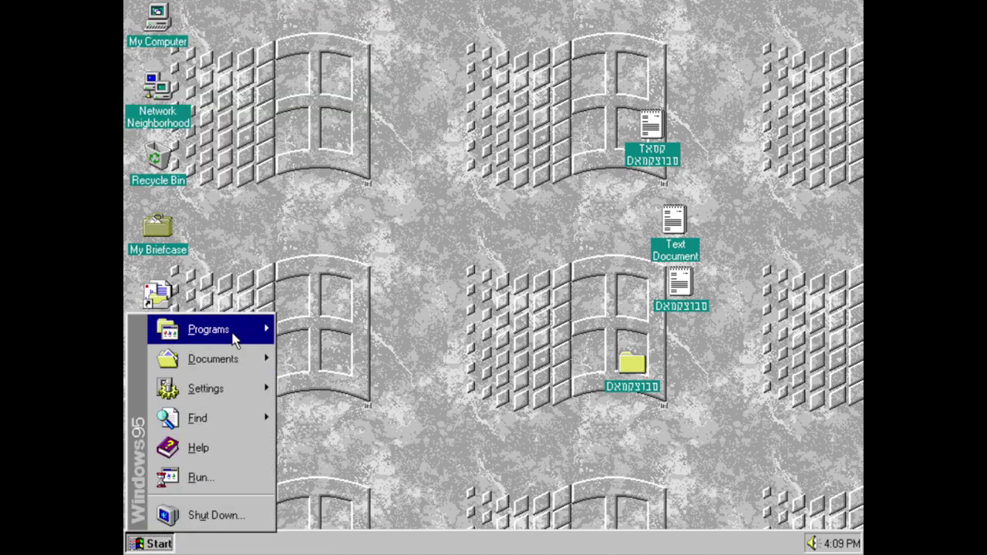
{"action": "mouse_move", "coordinate": [234, 334]}
{"action": "mouse_move", "coordinate": [381, 330]}
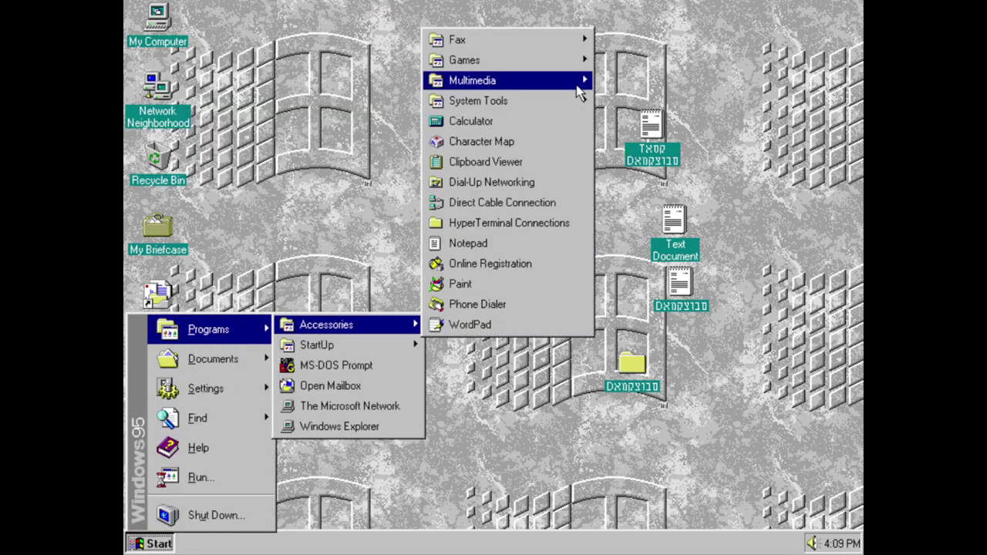
{"action": "mouse_move", "coordinate": [575, 88]}
{"action": "left_click", "coordinate": [633, 108]}
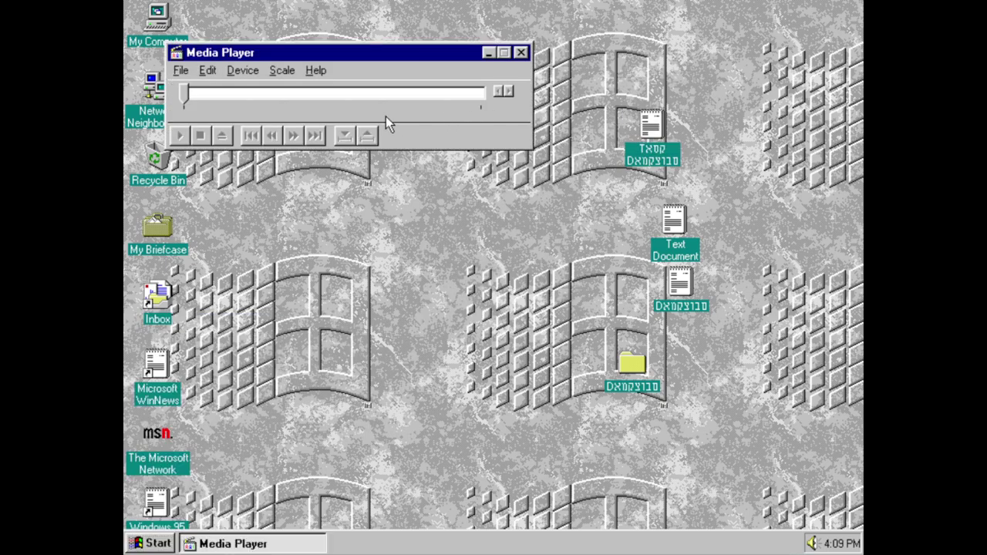
Step: View the About information of Media Player and close the program
{"action": "left_click", "coordinate": [182, 73]}
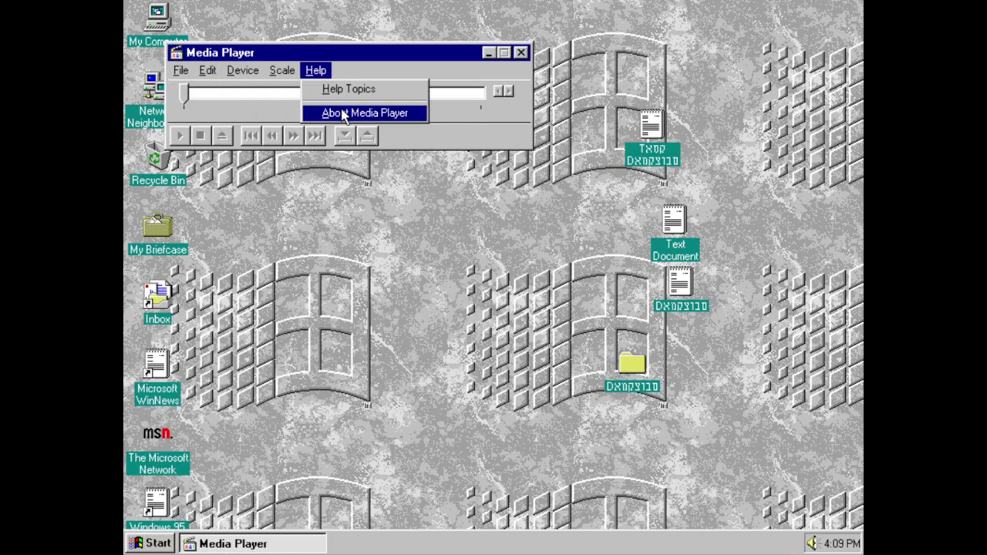
{"action": "left_click", "coordinate": [340, 110]}
{"action": "left_click", "coordinate": [459, 351]}
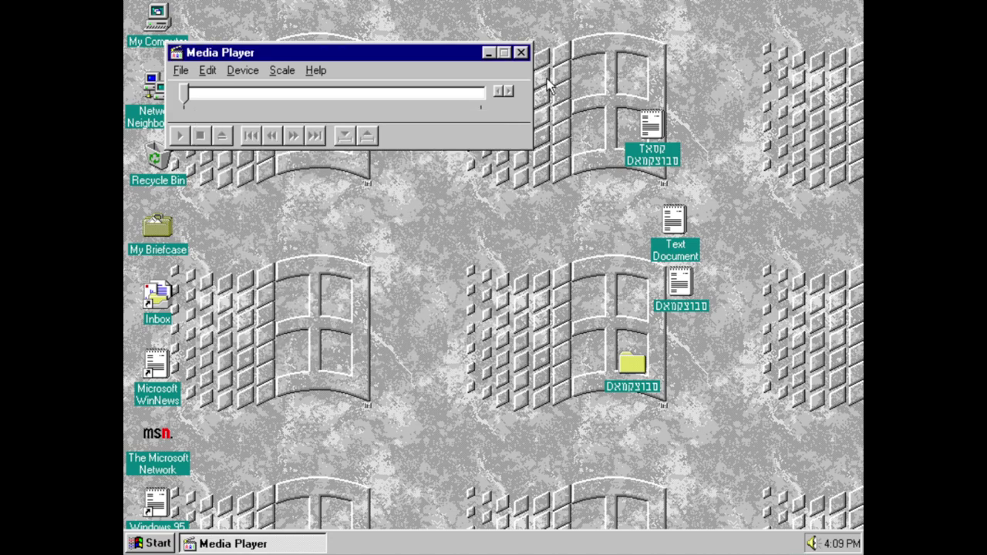
{"action": "left_click", "coordinate": [521, 53]}
Step: Launch Sound Recorder from the Multimedia group in Accessories
{"action": "left_click", "coordinate": [151, 543]}
{"action": "mouse_move", "coordinate": [206, 330]}
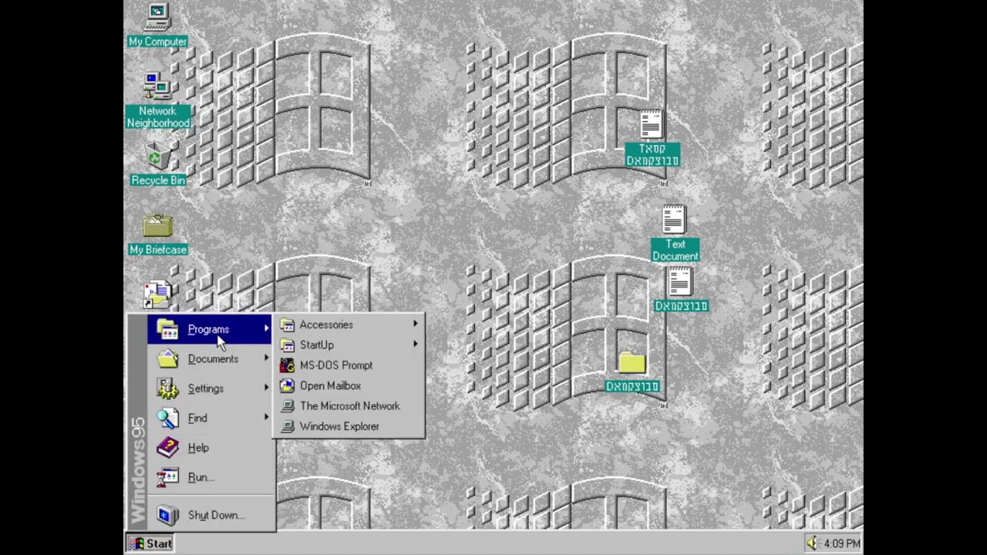
{"action": "mouse_move", "coordinate": [419, 333]}
{"action": "mouse_move", "coordinate": [502, 81]}
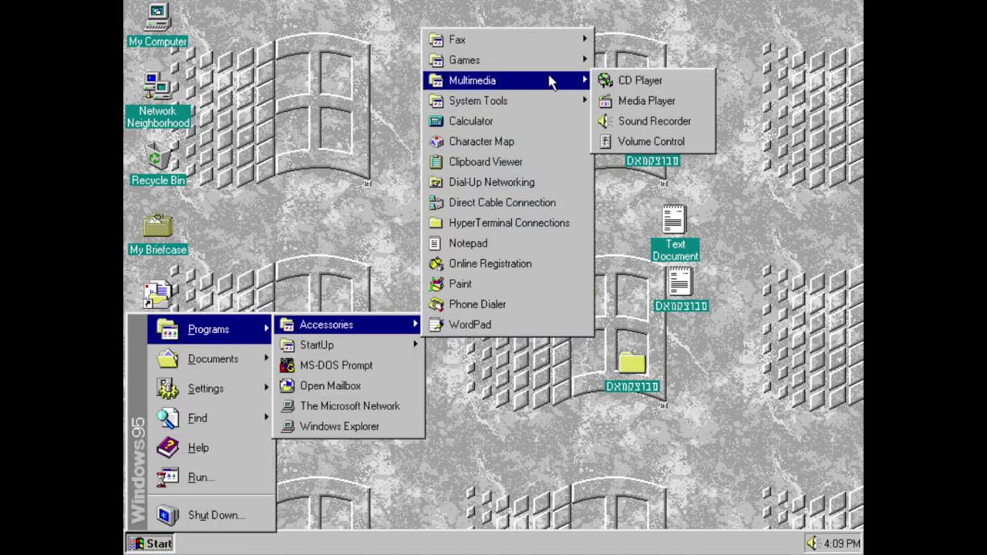
{"action": "left_click", "coordinate": [663, 120]}
Step: View the About information of Sound Recorder and close the program
{"action": "left_click", "coordinate": [202, 91]}
{"action": "mouse_move", "coordinate": [293, 90]}
{"action": "left_click", "coordinate": [308, 125]}
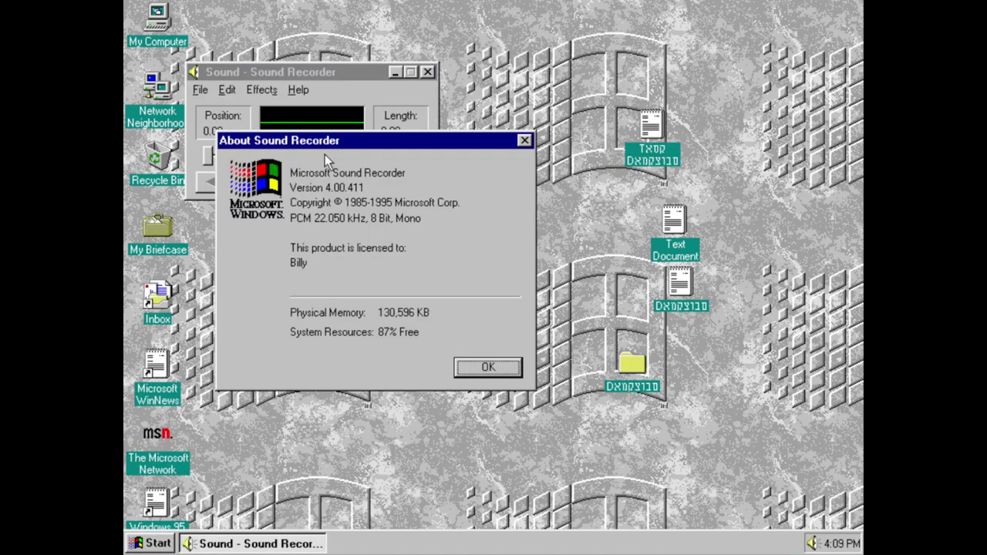
{"action": "left_click", "coordinate": [481, 369]}
{"action": "left_click", "coordinate": [427, 71]}
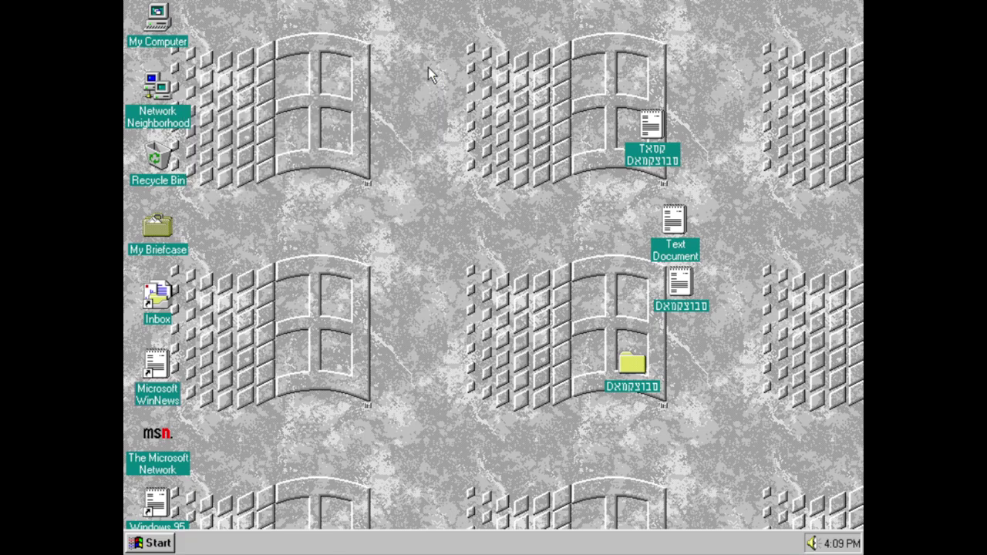
Step: Launch Backup from the System Tools group in Accessories and dismiss its introductory dialogs
{"action": "key", "text": "super"}
{"action": "mouse_move", "coordinate": [208, 329]}
{"action": "mouse_move", "coordinate": [342, 327]}
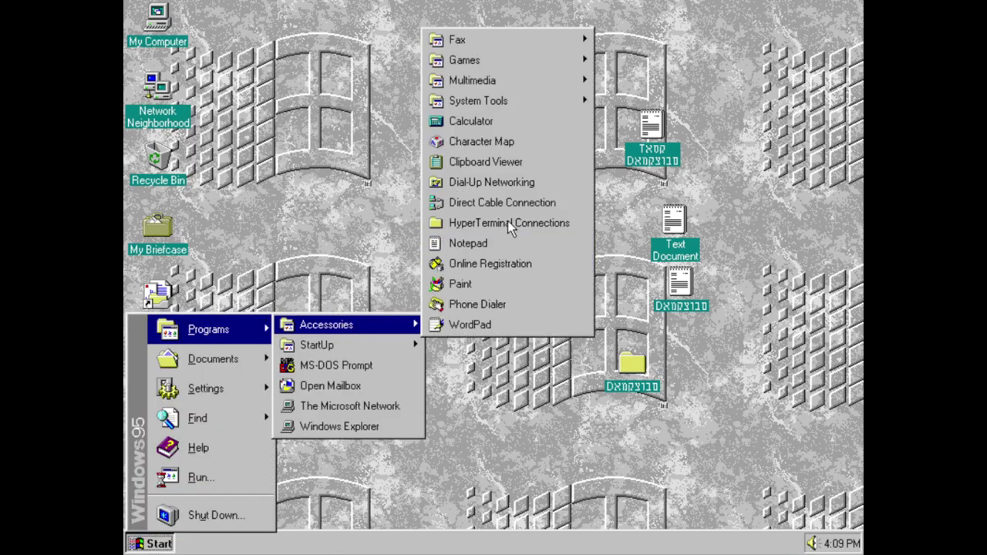
{"action": "mouse_move", "coordinate": [530, 115]}
{"action": "left_click", "coordinate": [640, 100]}
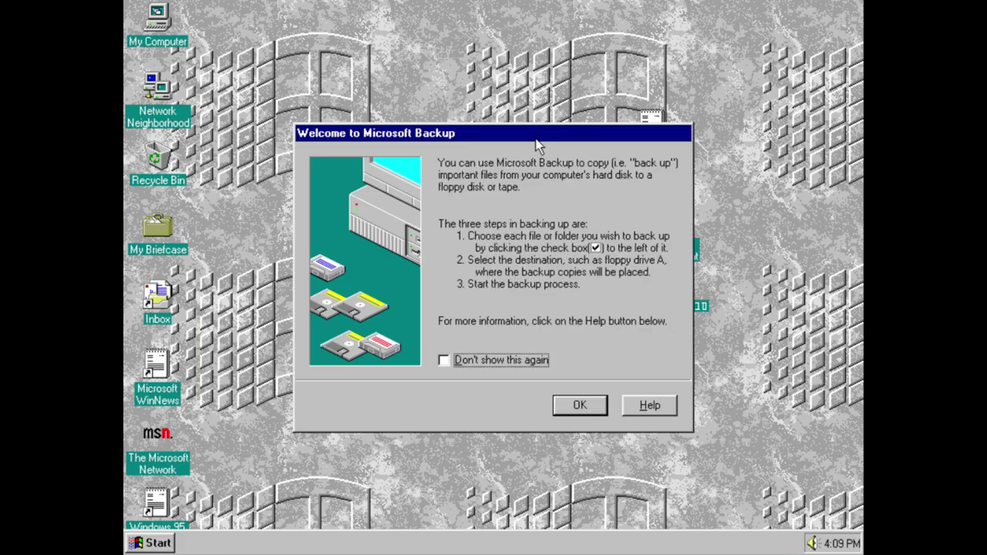
{"action": "left_click", "coordinate": [590, 409]}
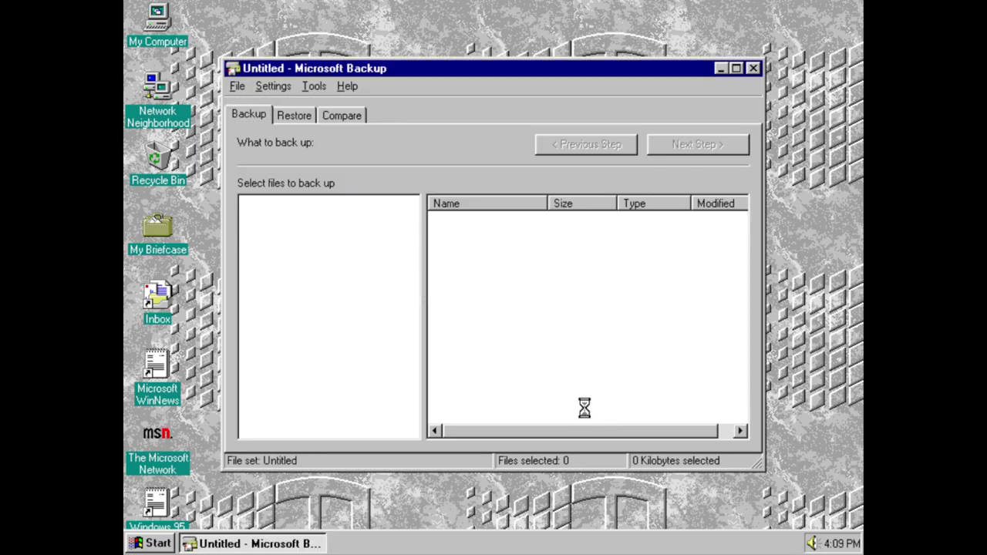
{"action": "left_click", "coordinate": [594, 351]}
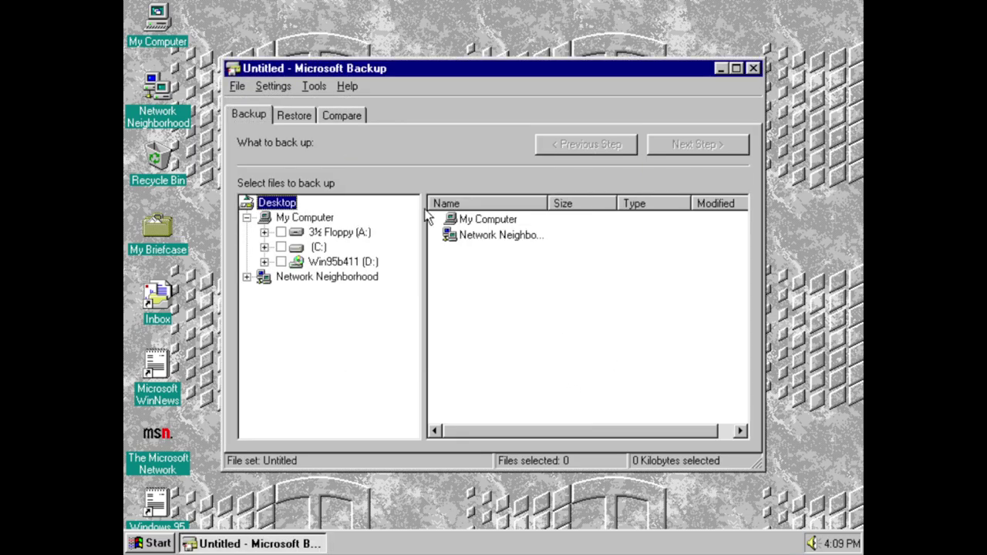
Step: Look at the Restore and Compare pages of Microsoft Backup
{"action": "left_click", "coordinate": [296, 116]}
{"action": "left_click", "coordinate": [340, 116]}
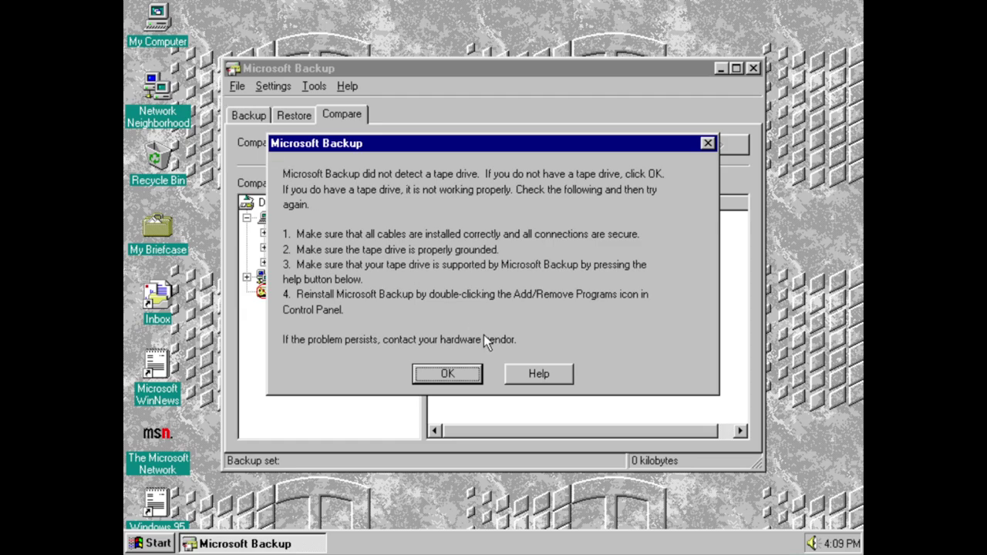
{"action": "left_click", "coordinate": [447, 374]}
Step: View the About information of Microsoft Backup and close the program
{"action": "left_click", "coordinate": [236, 86]}
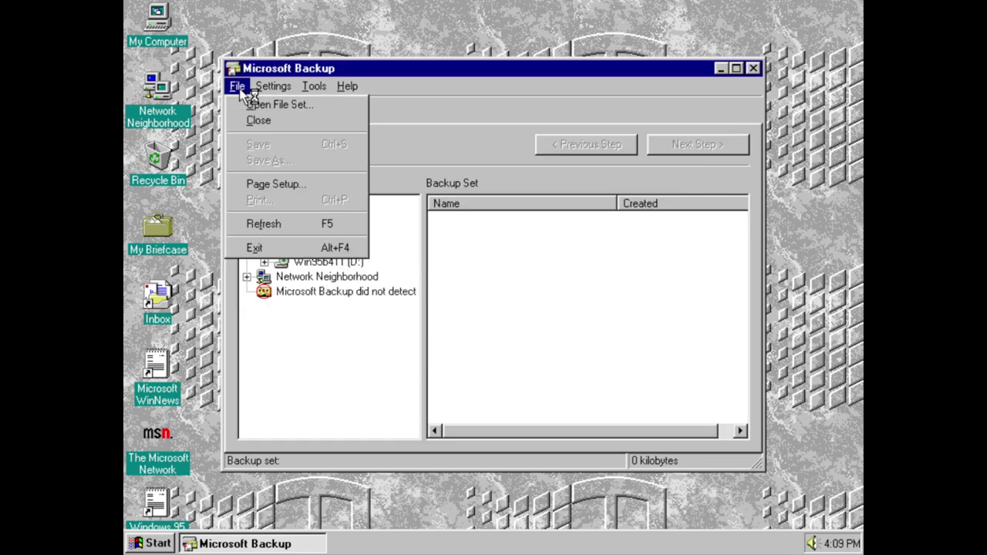
{"action": "mouse_move", "coordinate": [347, 86]}
{"action": "left_click", "coordinate": [374, 126]}
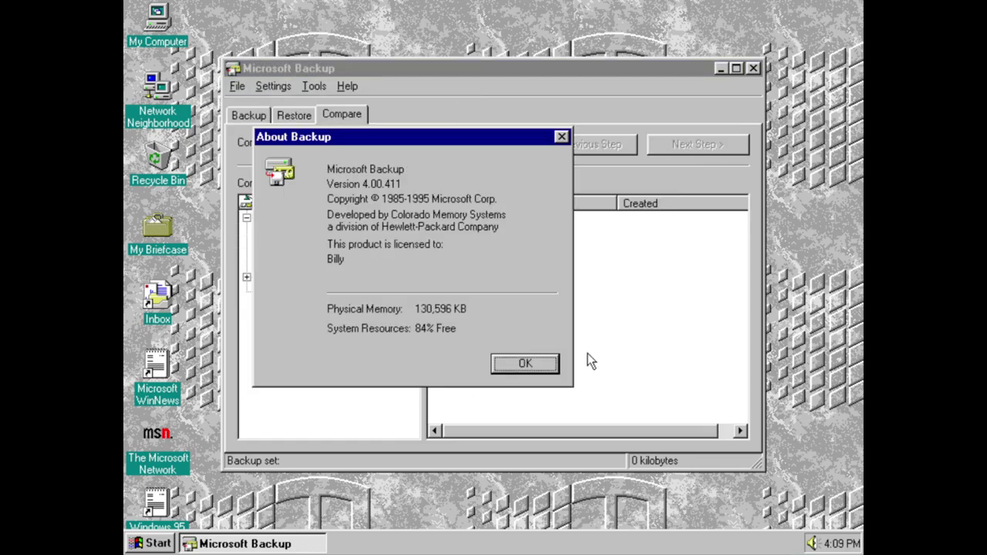
{"action": "left_click", "coordinate": [554, 363]}
{"action": "left_click", "coordinate": [754, 68]}
Step: Launch Sound Recorder again from the Multimedia group in Accessories
{"action": "key", "text": "ctrl+Escape"}
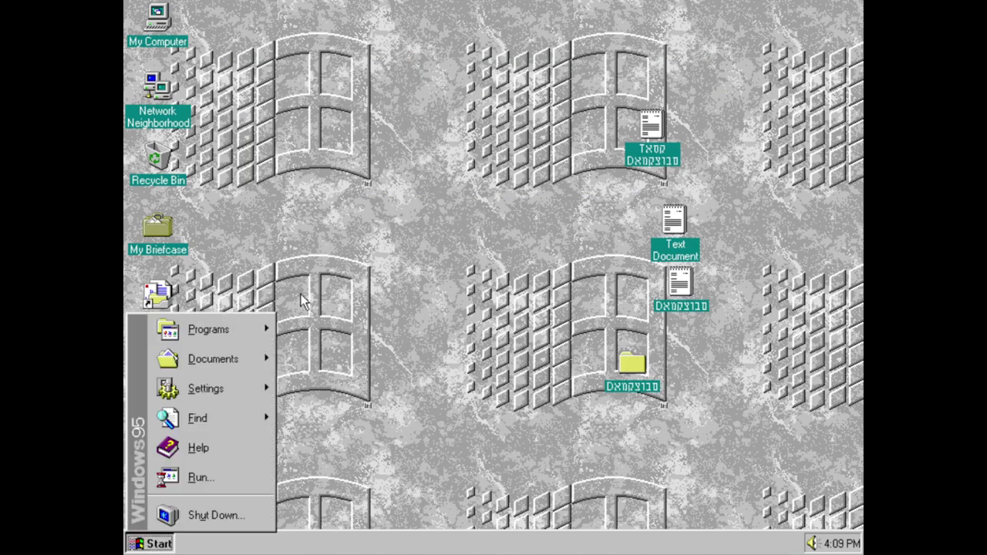
{"action": "mouse_move", "coordinate": [232, 330]}
{"action": "mouse_move", "coordinate": [308, 325]}
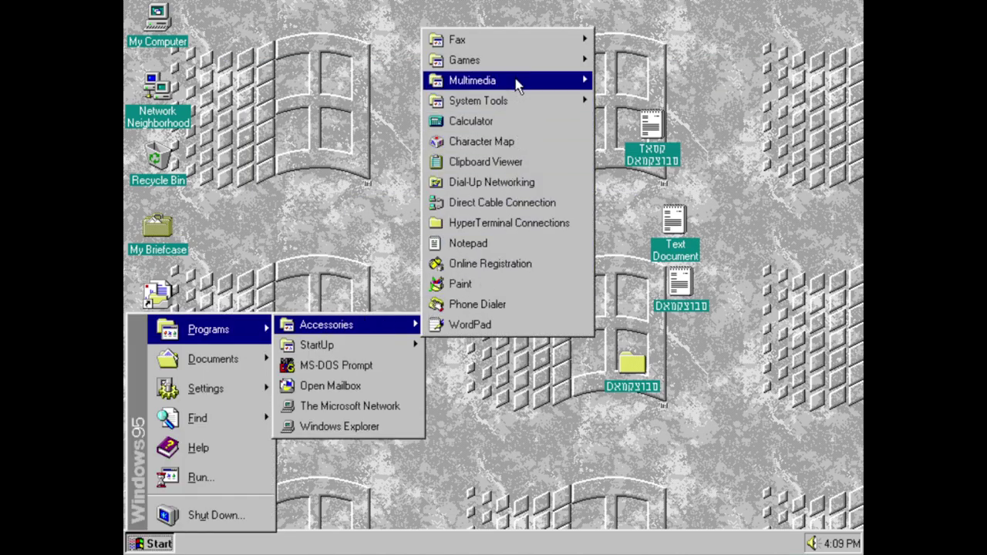
{"action": "mouse_move", "coordinate": [518, 85]}
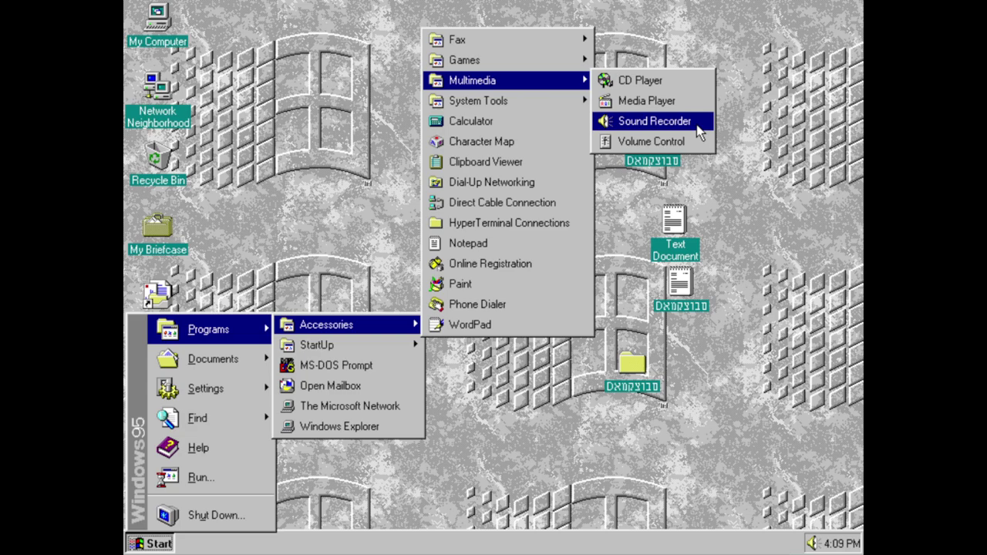
{"action": "mouse_move", "coordinate": [561, 109]}
{"action": "mouse_move", "coordinate": [567, 89]}
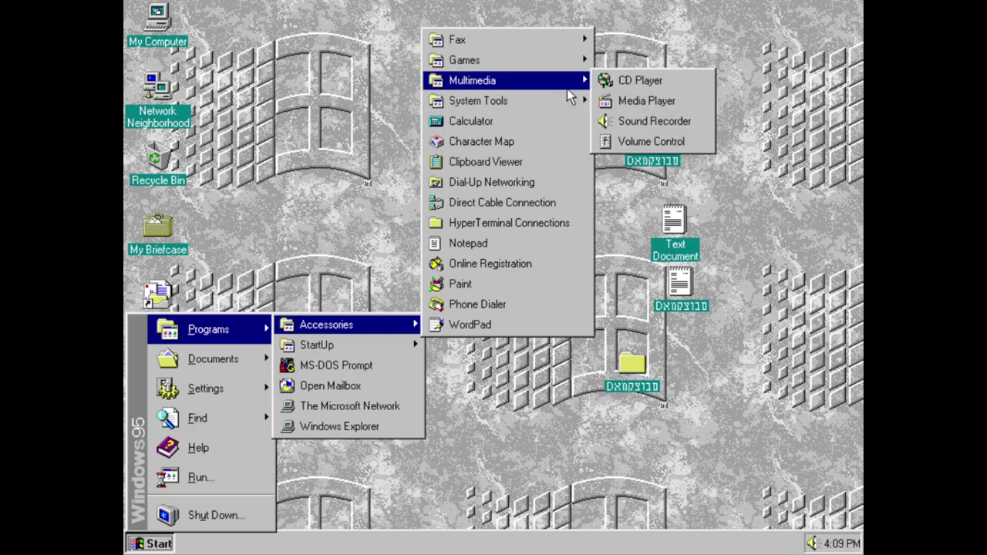
{"action": "left_click", "coordinate": [695, 122]}
Step: View Sound Recorder's About information once more and close the program
{"action": "left_click", "coordinate": [200, 90]}
{"action": "left_click", "coordinate": [299, 89]}
{"action": "left_click", "coordinate": [332, 133]}
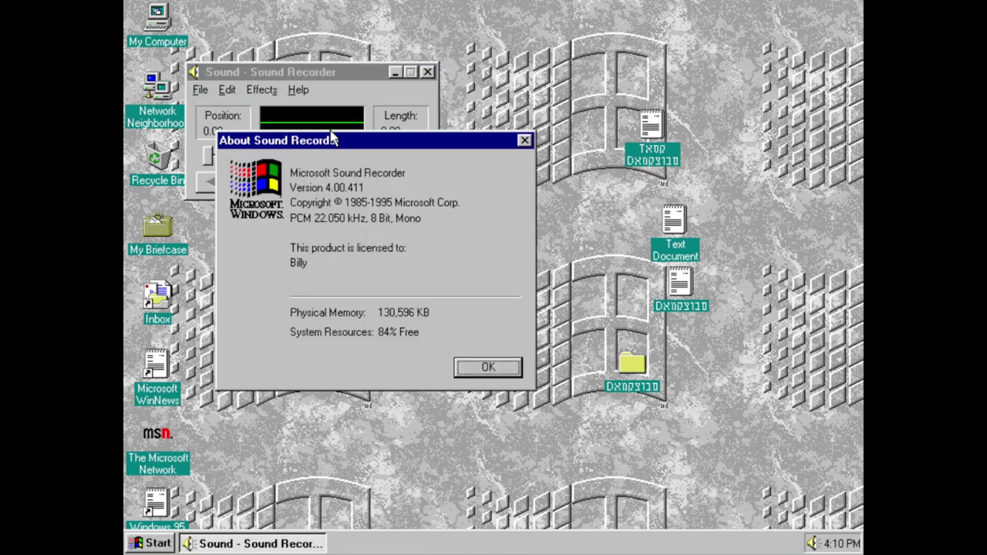
{"action": "left_click", "coordinate": [507, 376]}
{"action": "left_click", "coordinate": [429, 72]}
Step: Launch Volume Control from the Multimedia group in Accessories
{"action": "left_click", "coordinate": [152, 543]}
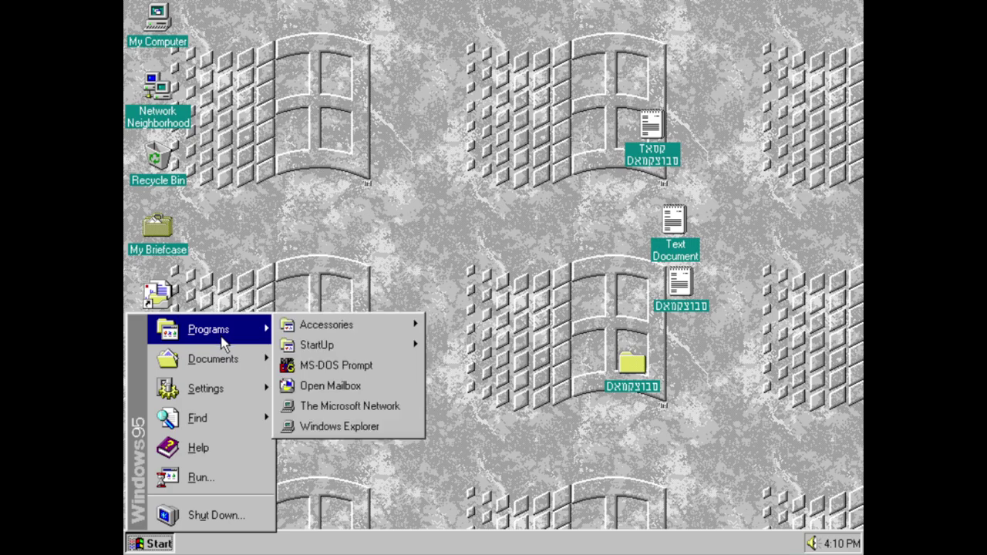
{"action": "mouse_move", "coordinate": [351, 325]}
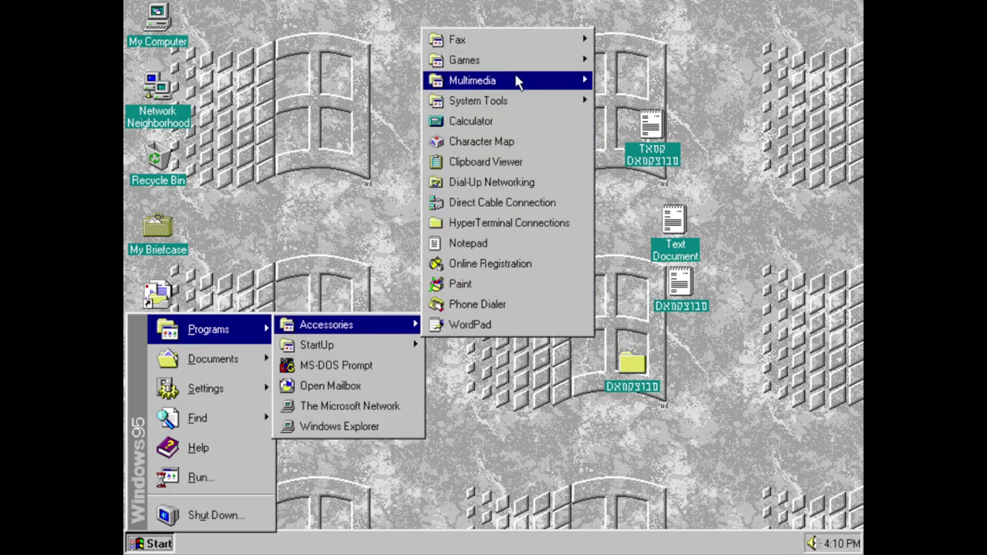
{"action": "mouse_move", "coordinate": [568, 86]}
{"action": "left_click", "coordinate": [648, 141]}
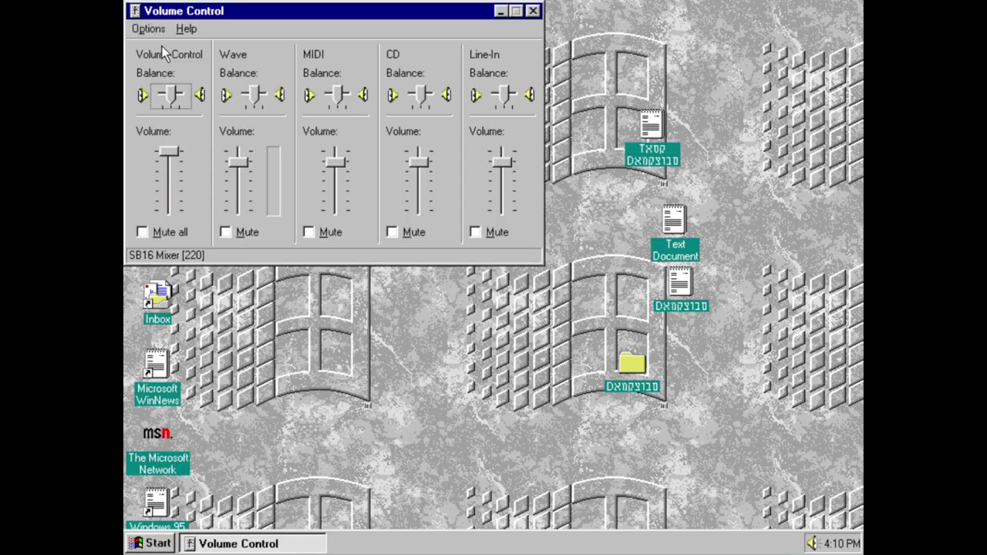
Step: View the About information of Volume Control and close the program
{"action": "left_click", "coordinate": [186, 28]}
{"action": "left_click", "coordinate": [199, 70]}
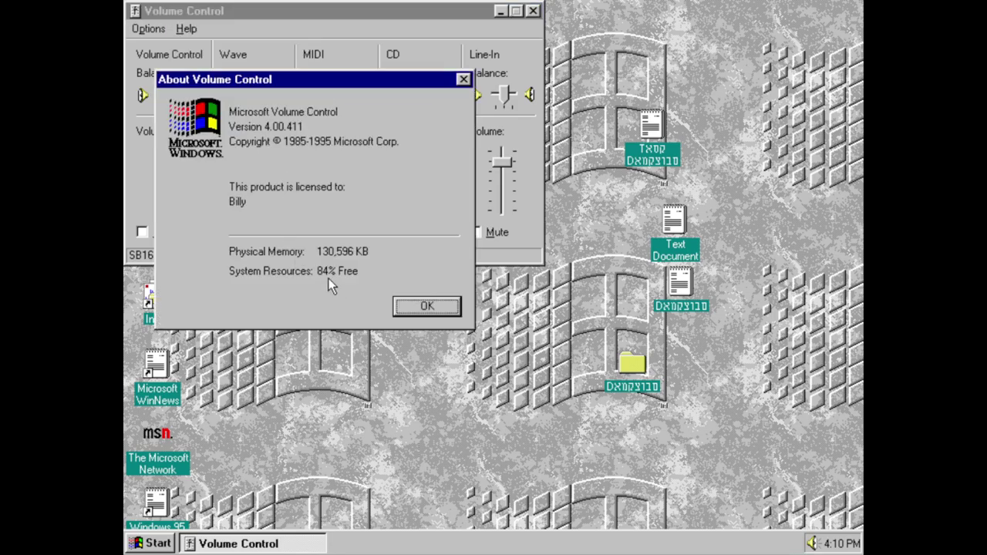
{"action": "left_click", "coordinate": [461, 305]}
{"action": "left_click", "coordinate": [533, 11]}
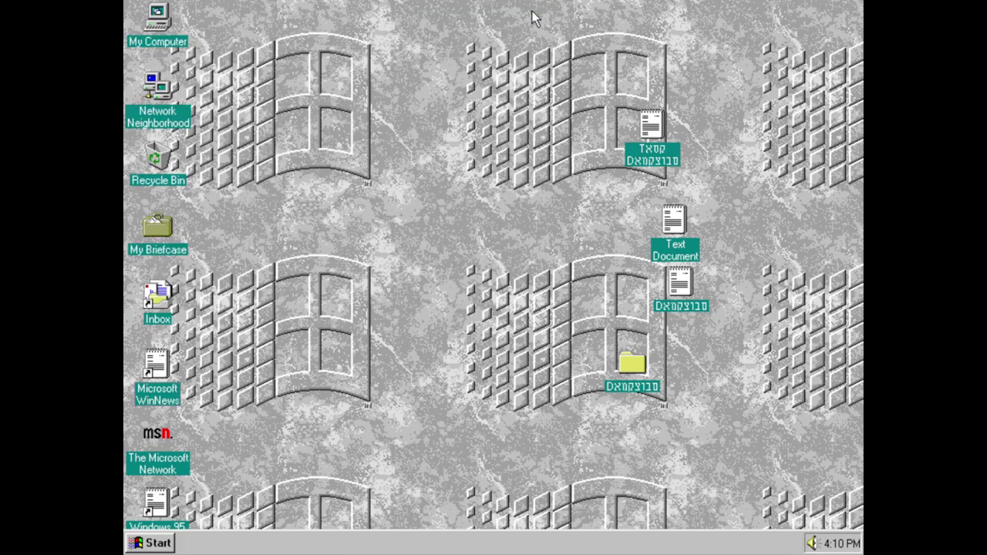
Step: Launch Disk Defragmenter from the System Tools group in Accessories and accept drive C
{"action": "key", "text": "ctrl+Escape"}
{"action": "mouse_move", "coordinate": [231, 331]}
{"action": "mouse_move", "coordinate": [332, 324]}
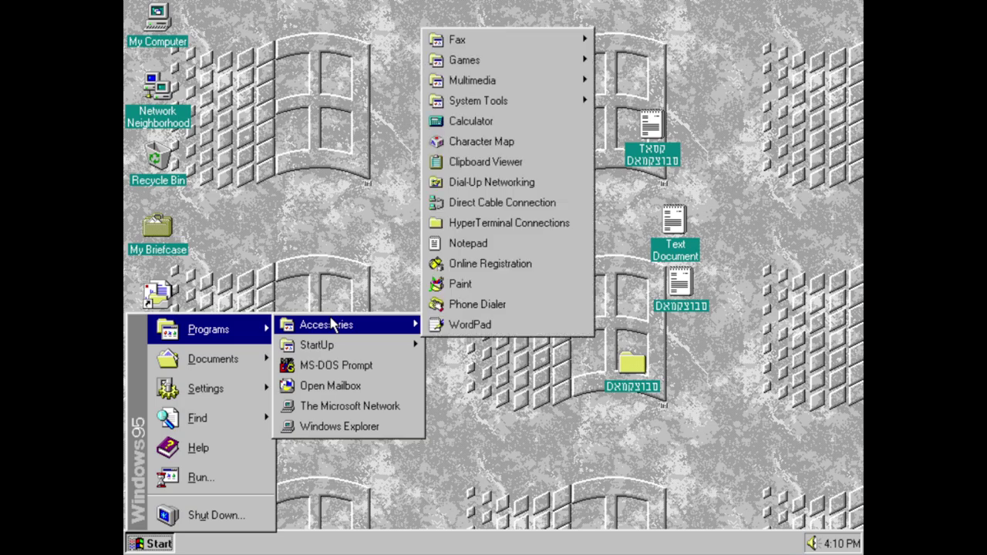
{"action": "mouse_move", "coordinate": [533, 99]}
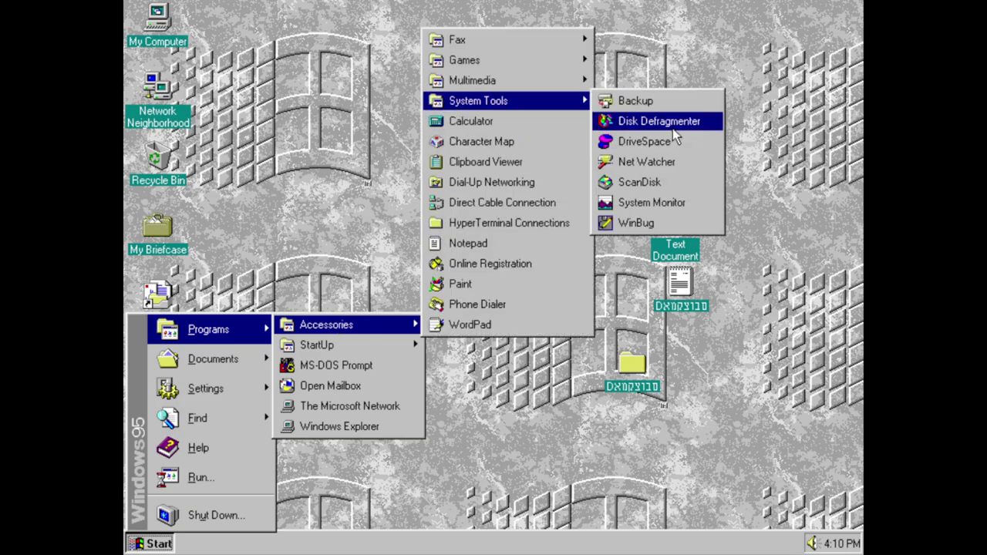
{"action": "left_click", "coordinate": [655, 121]}
{"action": "left_click", "coordinate": [378, 340]}
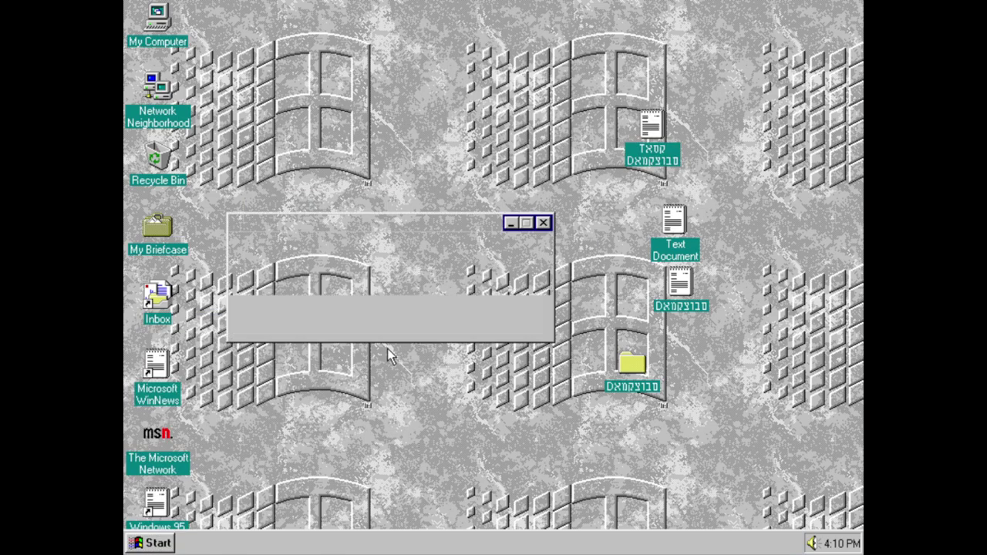
Step: Look at Disk Defragmenter's advanced options and drive selection without changing them, and exit the program
{"action": "left_click", "coordinate": [435, 335]}
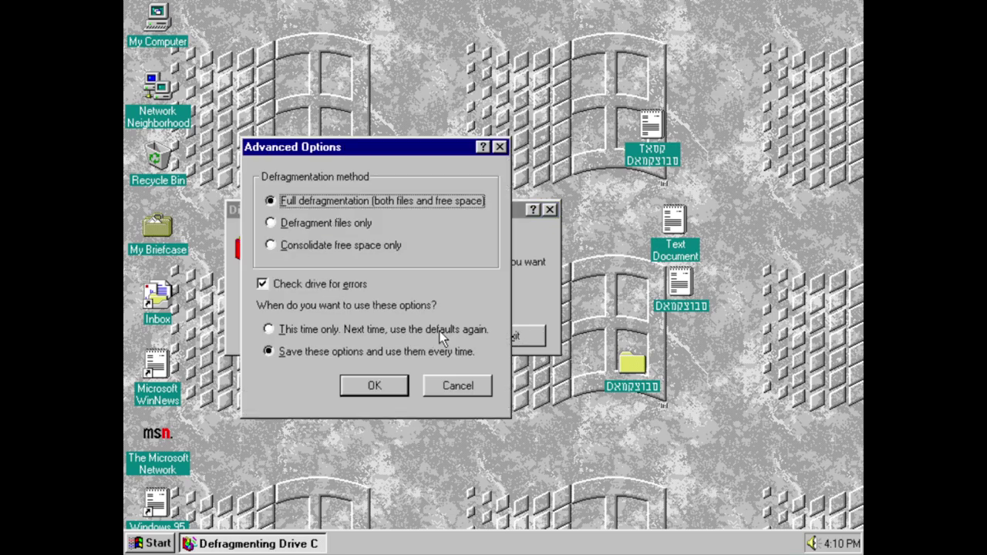
{"action": "left_click", "coordinate": [457, 392]}
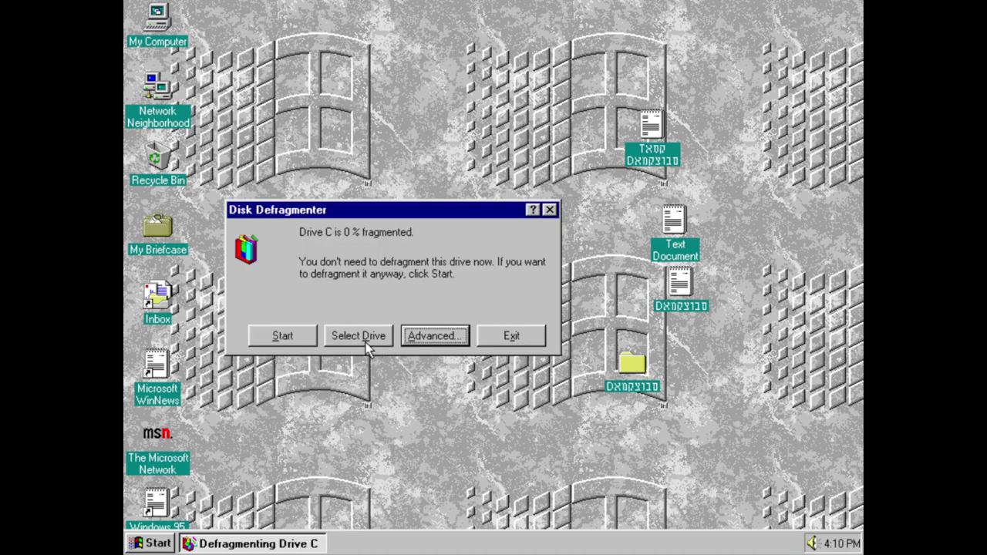
{"action": "left_click", "coordinate": [376, 336]}
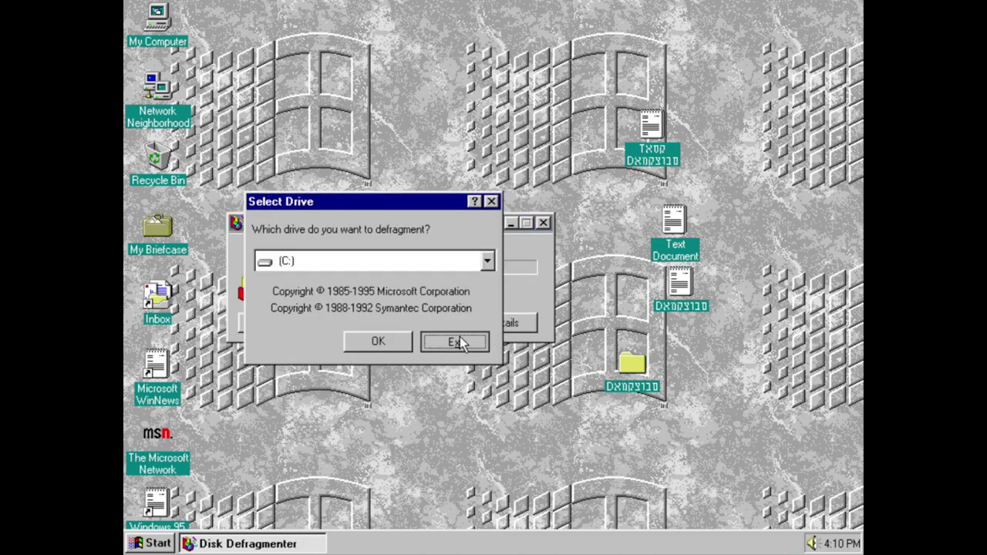
{"action": "left_click", "coordinate": [457, 345]}
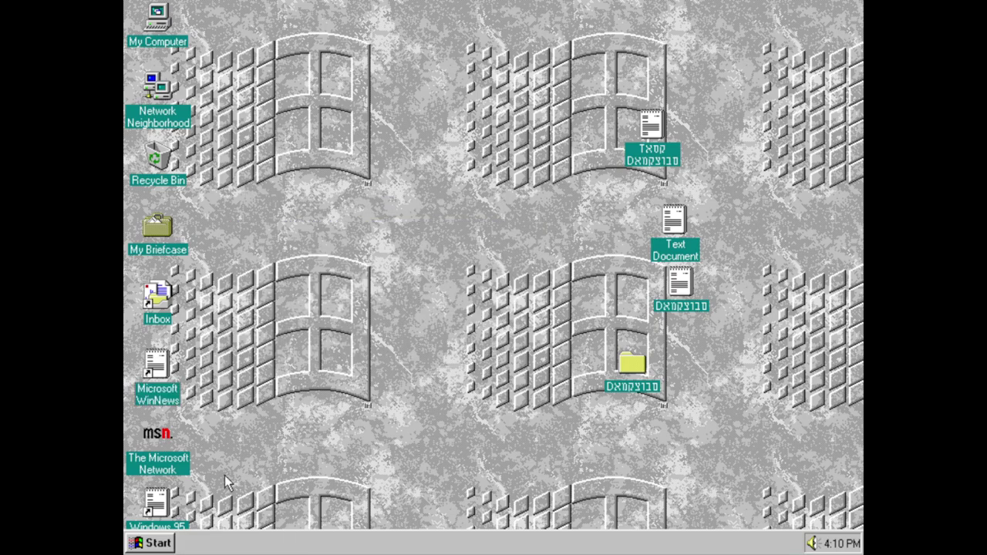
Step: Launch DriveSpace from the System Tools group in Accessories
{"action": "left_click", "coordinate": [139, 542]}
{"action": "mouse_move", "coordinate": [209, 329]}
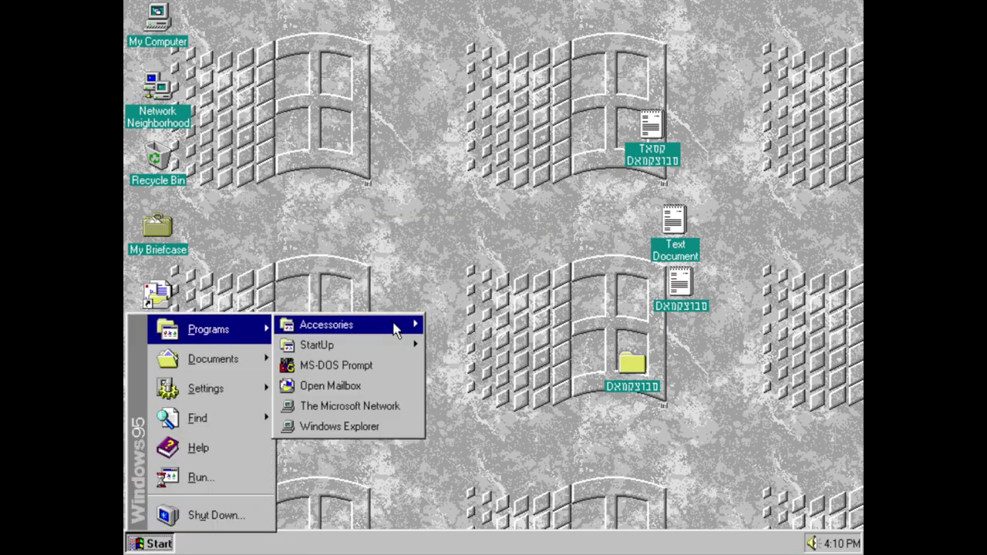
{"action": "mouse_move", "coordinate": [370, 325]}
{"action": "mouse_move", "coordinate": [509, 100]}
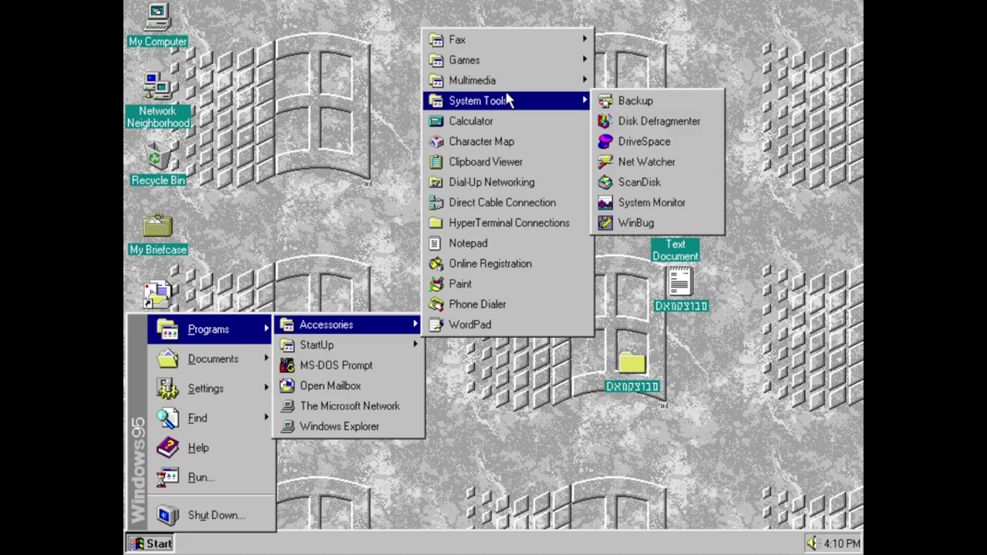
{"action": "left_click", "coordinate": [628, 143]}
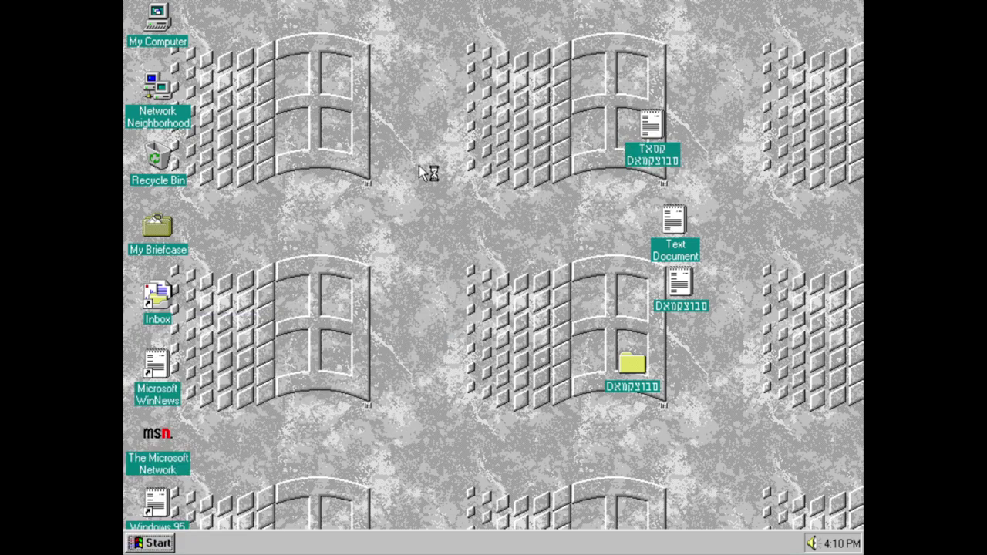
Step: View the About information of DriveSpace and close the program
{"action": "left_click", "coordinate": [243, 132]}
{"action": "mouse_move", "coordinate": [325, 135]}
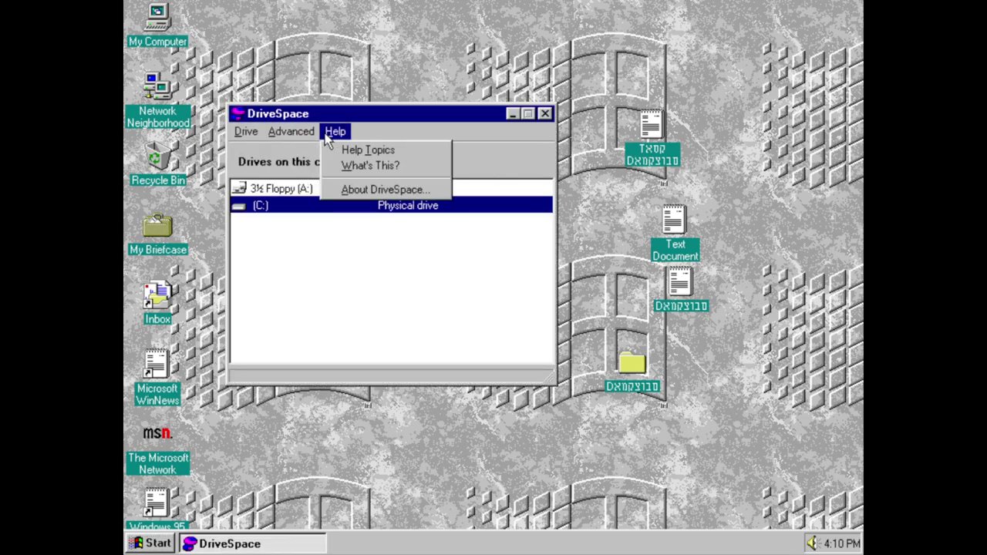
{"action": "left_click", "coordinate": [363, 190]}
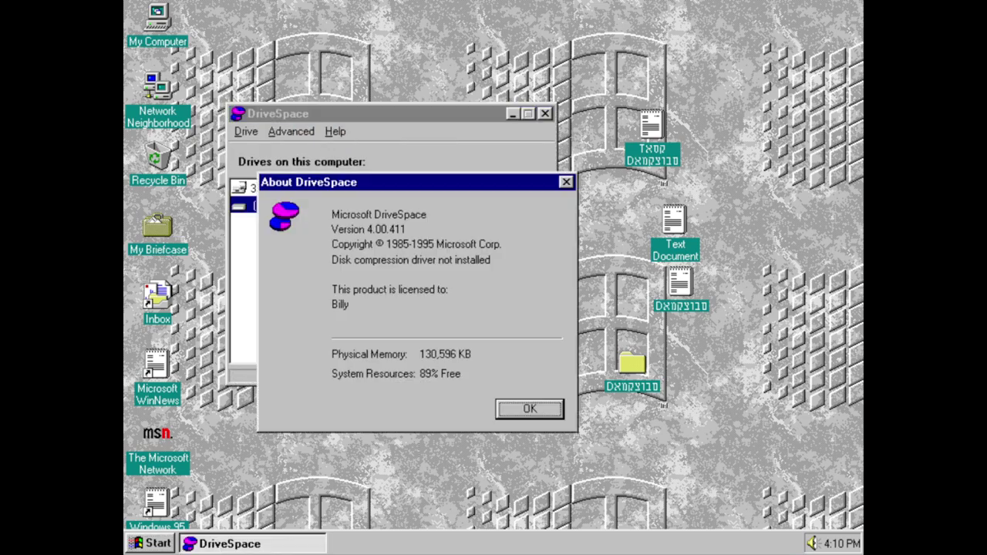
{"action": "left_click", "coordinate": [529, 410]}
{"action": "left_click", "coordinate": [545, 114]}
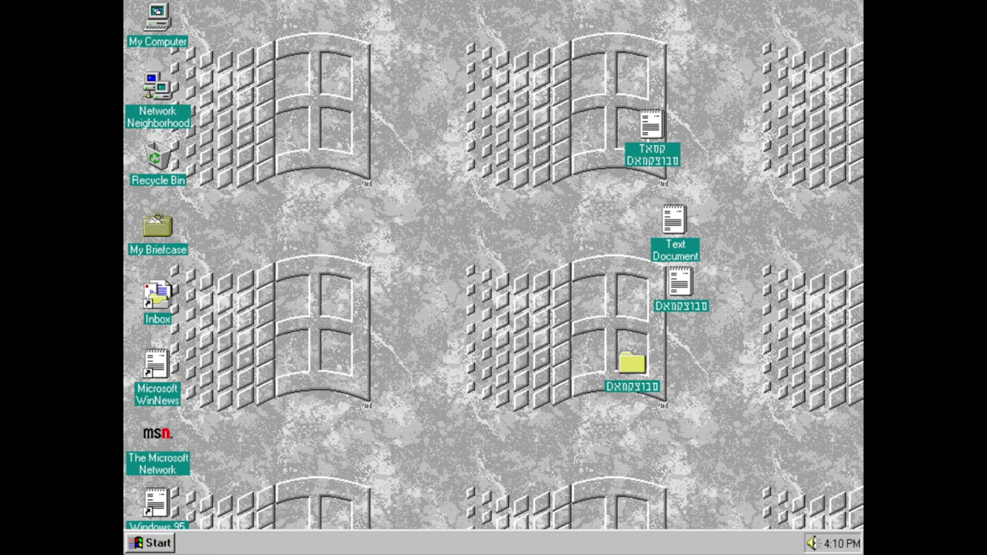
Step: Try to launch Net Watcher from the System Tools group in Accessories and dismiss its message
{"action": "left_click", "coordinate": [158, 543]}
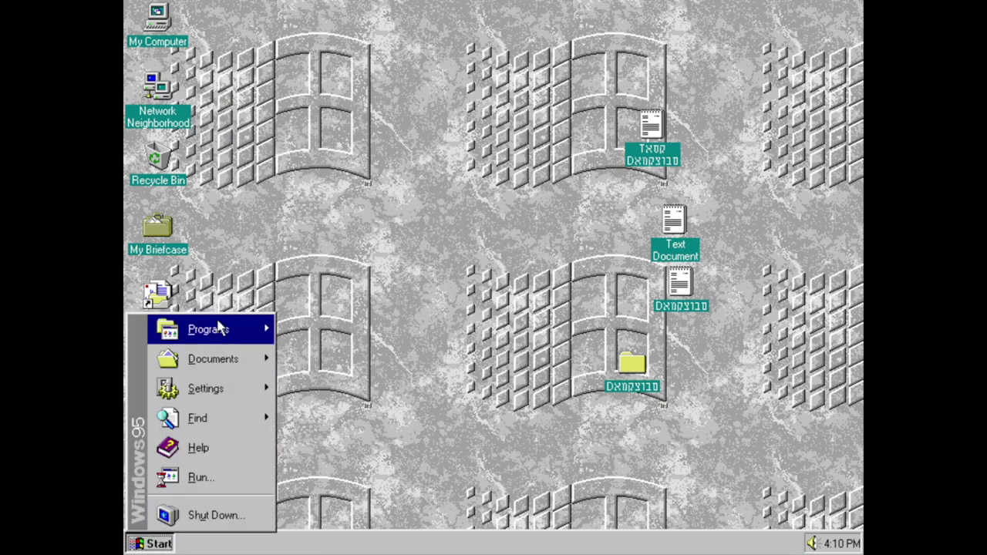
{"action": "mouse_move", "coordinate": [216, 328]}
{"action": "mouse_move", "coordinate": [409, 325]}
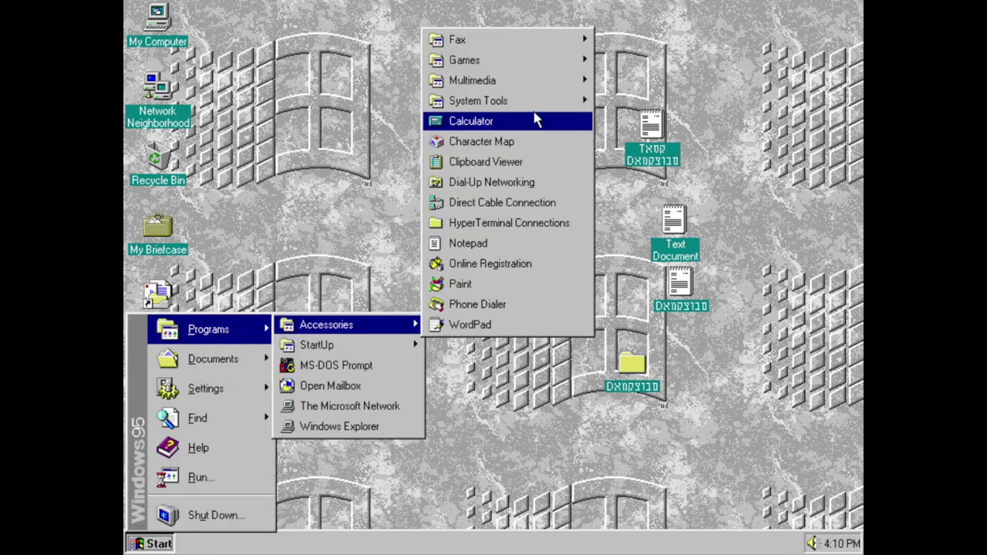
{"action": "mouse_move", "coordinate": [581, 105]}
{"action": "left_click", "coordinate": [679, 162]}
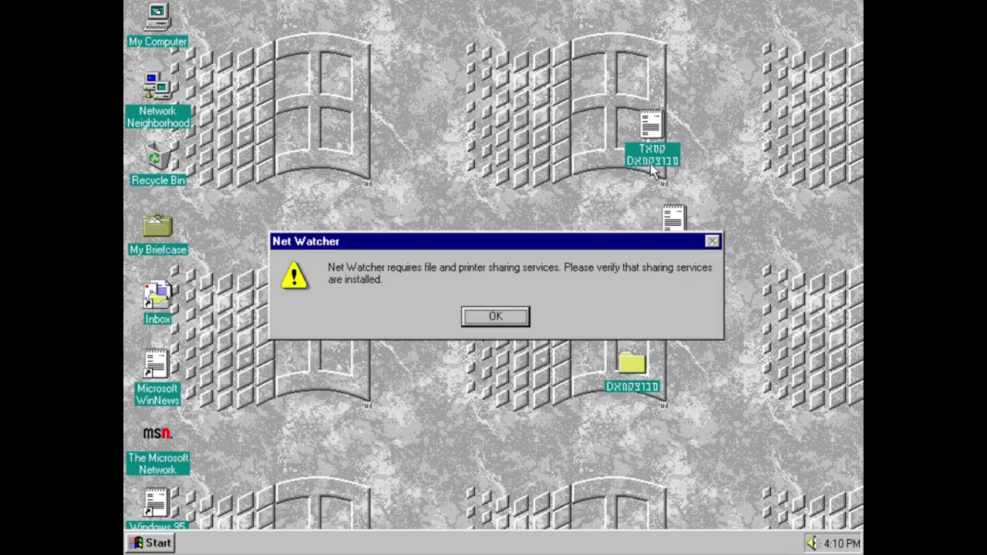
{"action": "left_click", "coordinate": [516, 316]}
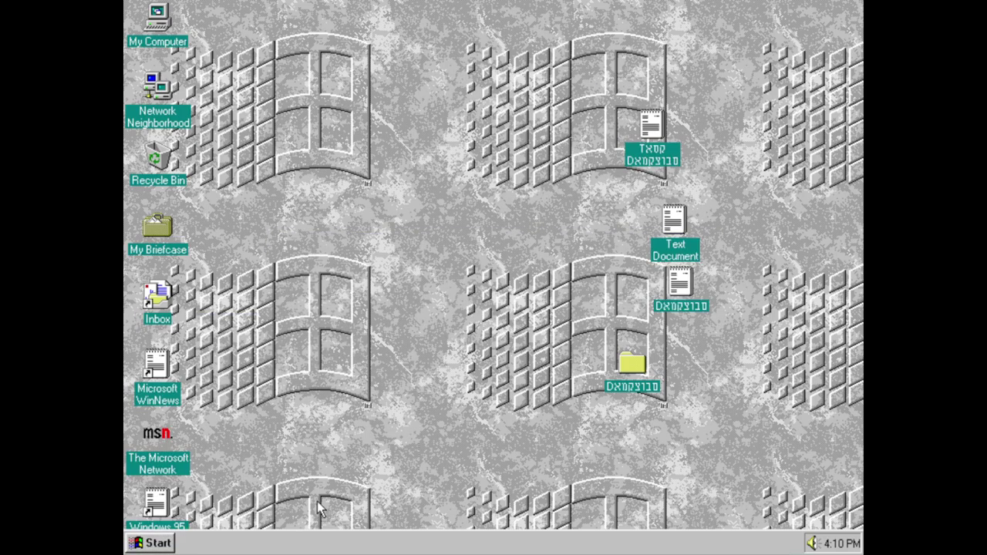
Step: Launch ScanDisk from the System Tools group in Accessories
{"action": "left_click", "coordinate": [146, 543]}
{"action": "mouse_move", "coordinate": [212, 329]}
{"action": "mouse_move", "coordinate": [324, 325]}
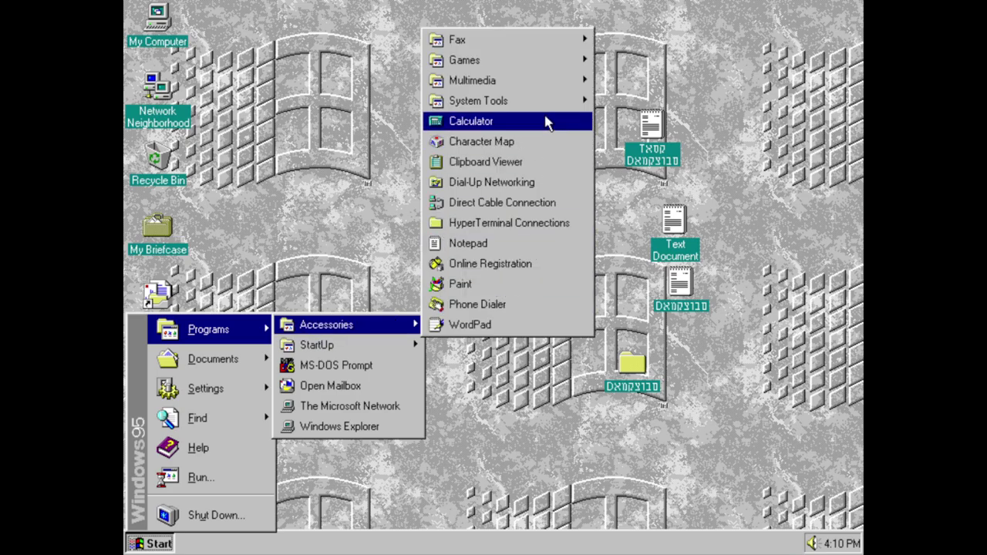
{"action": "mouse_move", "coordinate": [544, 101]}
{"action": "left_click", "coordinate": [667, 181]}
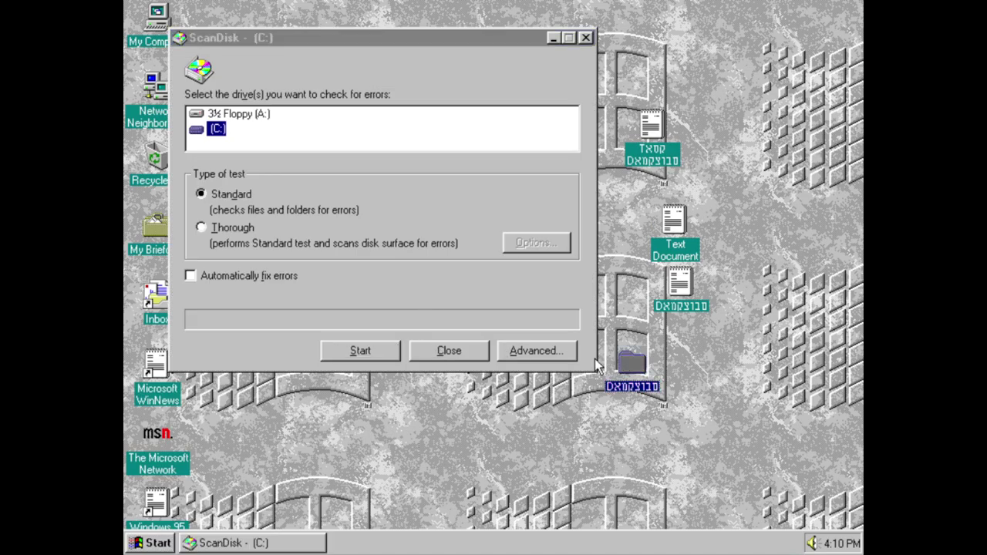
Step: Look at ScanDisk's advanced options without changing them and close the program
{"action": "left_click", "coordinate": [540, 352]}
{"action": "left_click", "coordinate": [528, 357]}
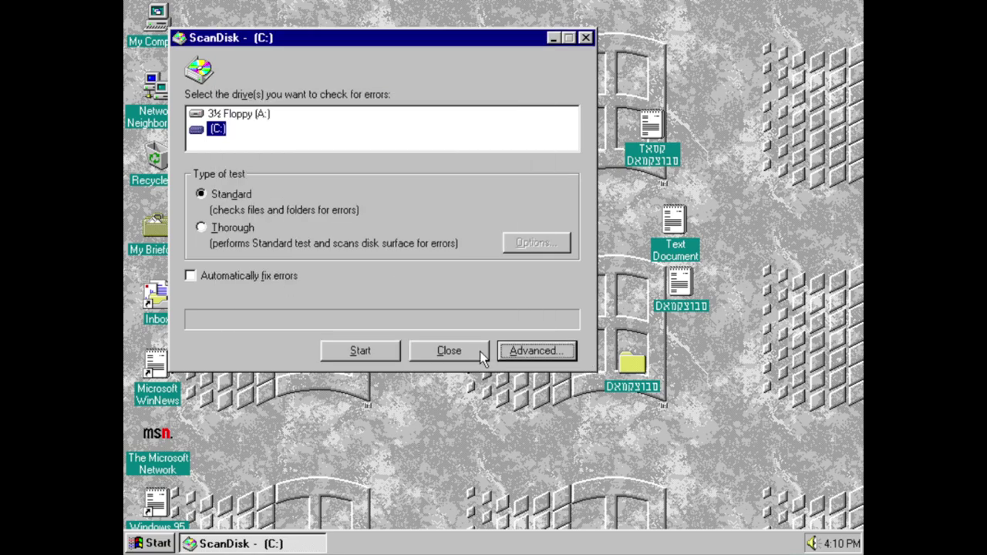
{"action": "left_click", "coordinate": [458, 356]}
Step: Launch System Monitor from the System Tools group in Accessories
{"action": "left_click", "coordinate": [149, 544]}
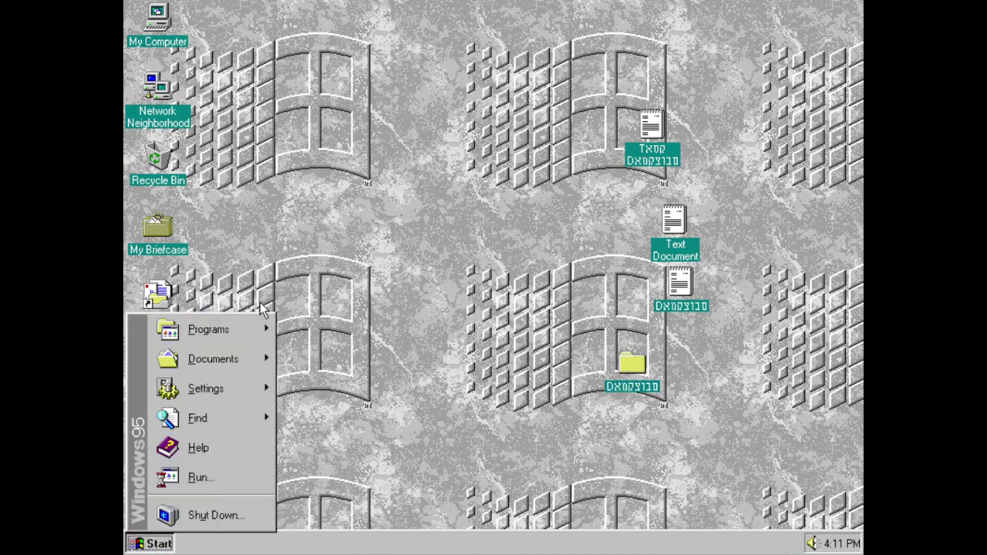
{"action": "mouse_move", "coordinate": [258, 329]}
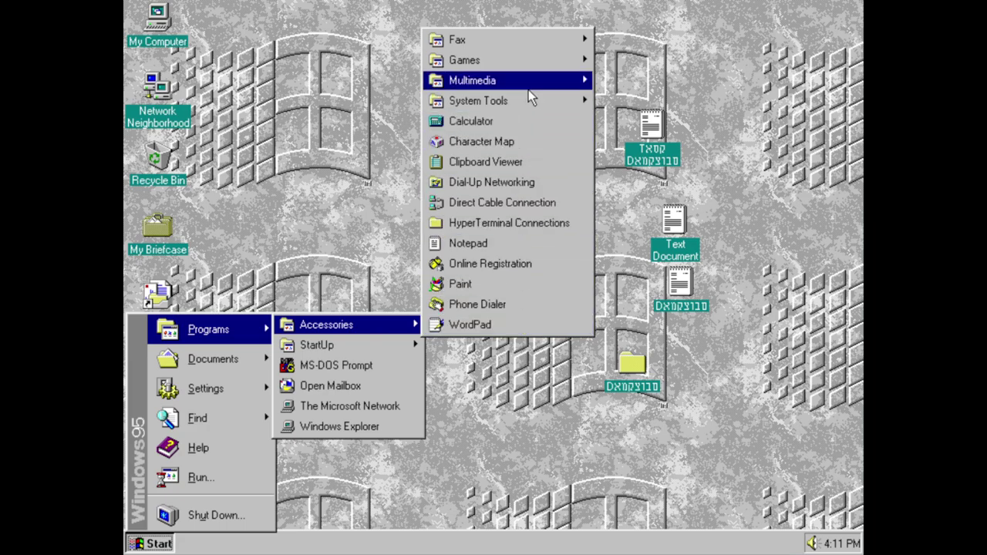
{"action": "mouse_move", "coordinate": [532, 108]}
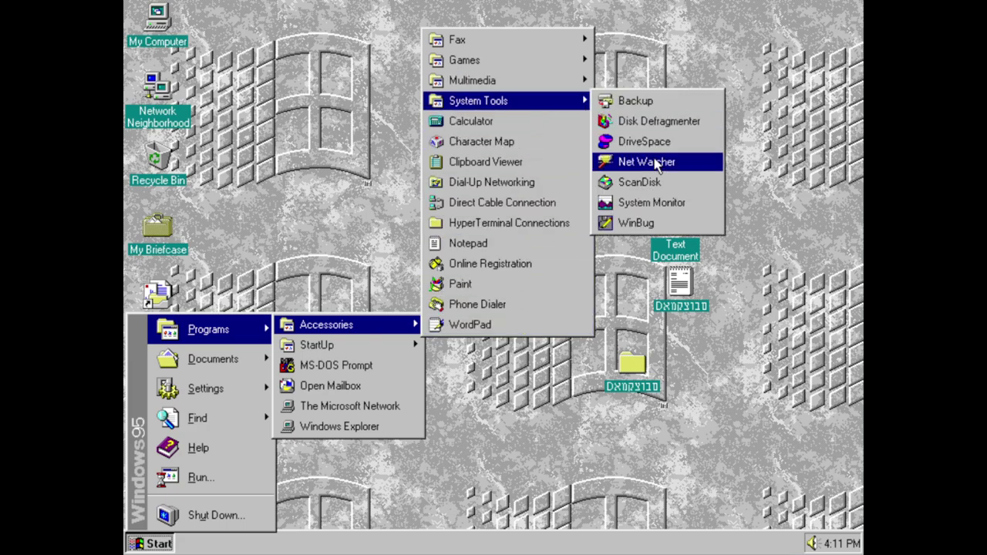
{"action": "left_click", "coordinate": [652, 203]}
Step: Switch System Monitor's processor usage display to bar charts and to numeric charts, and close the program
{"action": "left_click", "coordinate": [170, 29]}
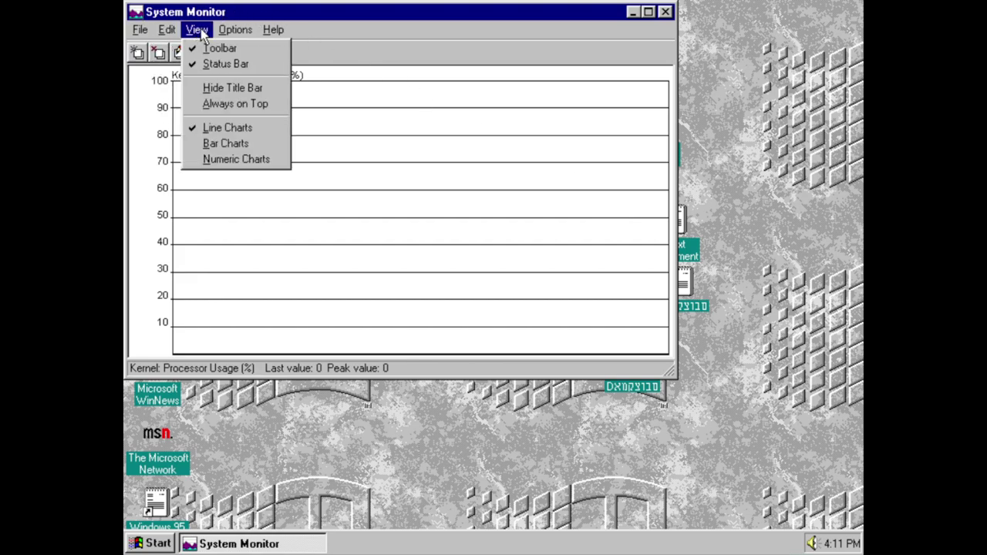
{"action": "left_click", "coordinate": [280, 71]}
{"action": "left_click", "coordinate": [423, 307]}
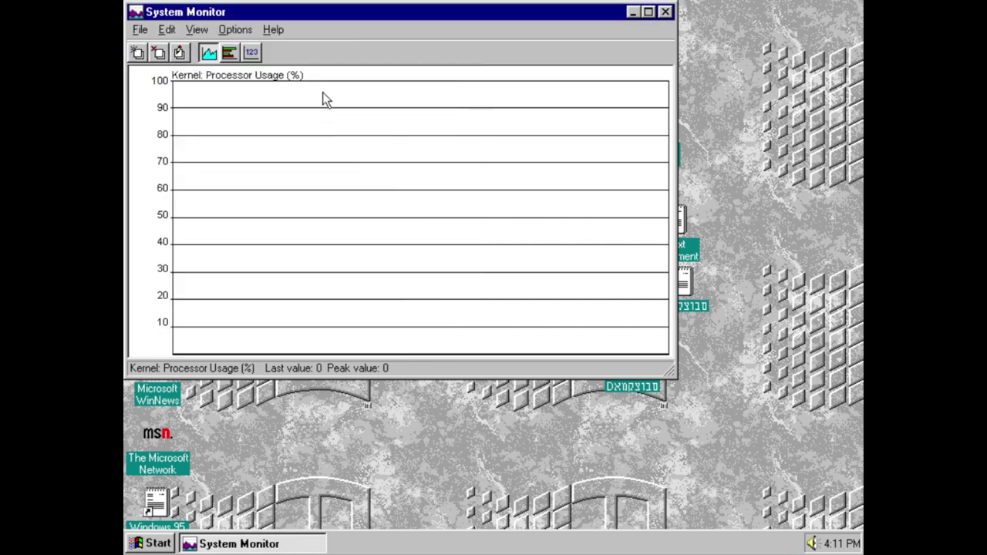
{"action": "left_click", "coordinate": [229, 52]}
{"action": "left_click", "coordinate": [252, 51]}
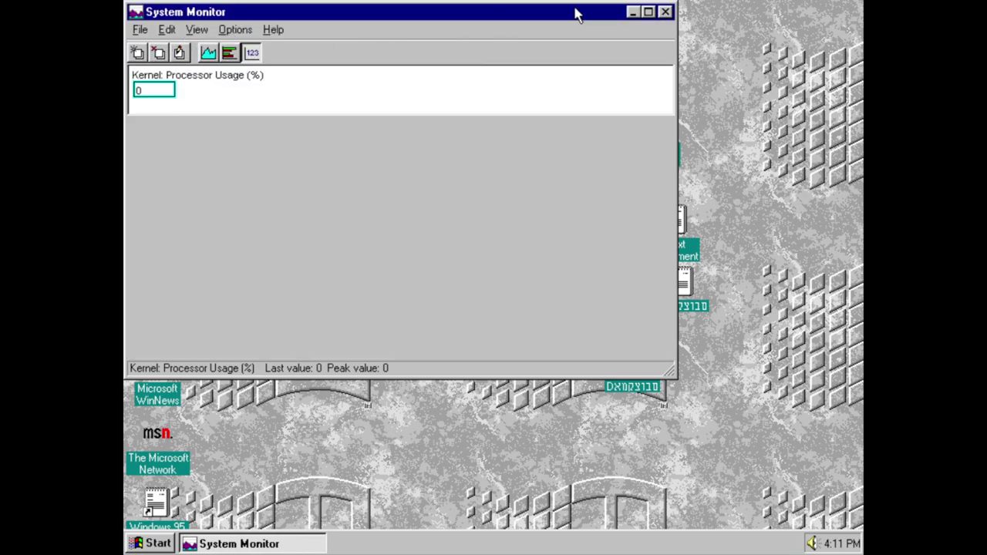
{"action": "left_click", "coordinate": [664, 13]}
Step: Launch WinBug from the System Tools group in Accessories
{"action": "left_click", "coordinate": [143, 543]}
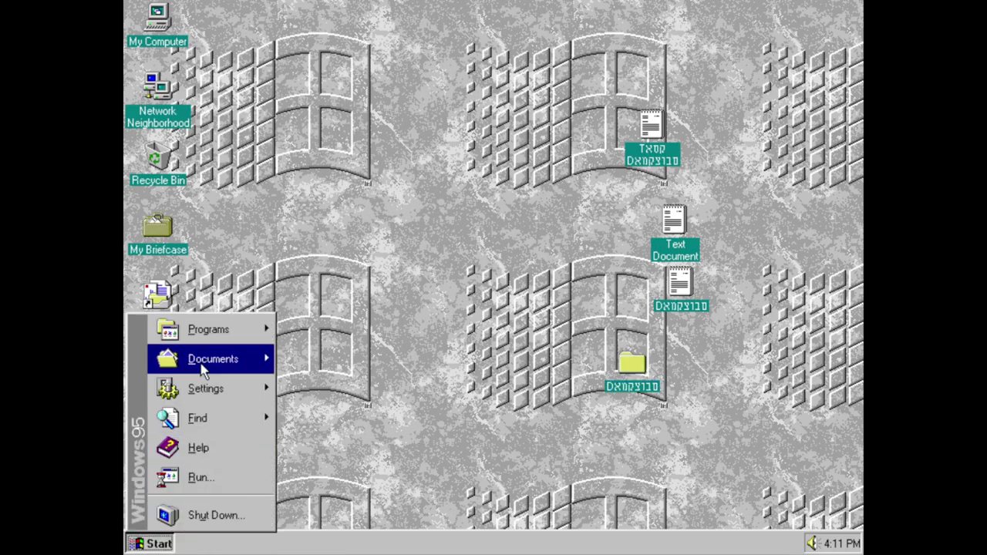
{"action": "mouse_move", "coordinate": [231, 329]}
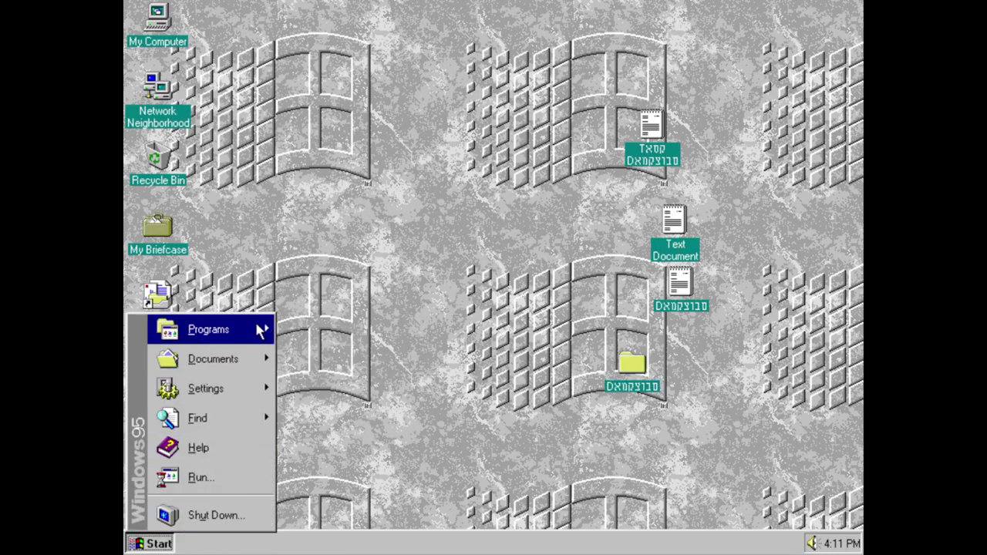
{"action": "mouse_move", "coordinate": [363, 325]}
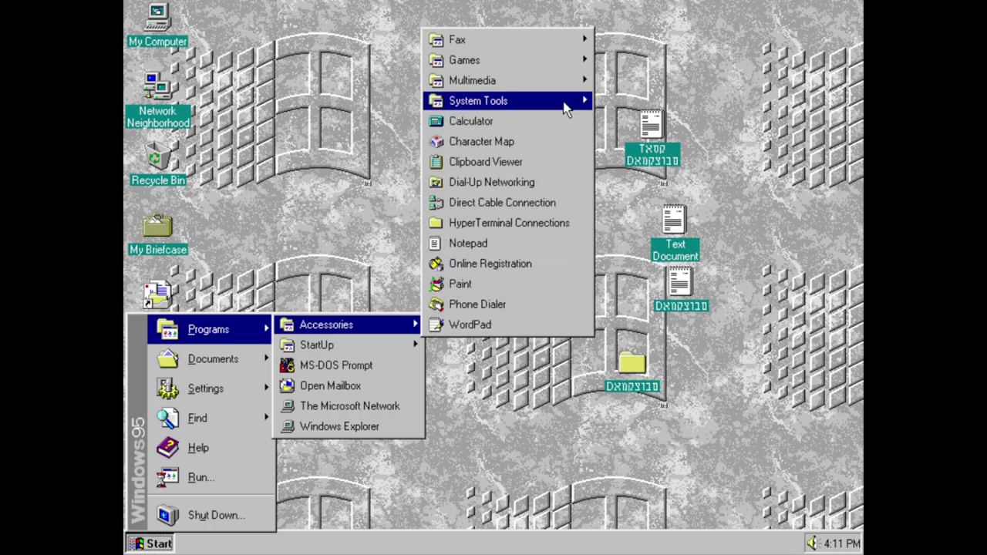
{"action": "mouse_move", "coordinate": [566, 102]}
{"action": "left_click", "coordinate": [647, 223]}
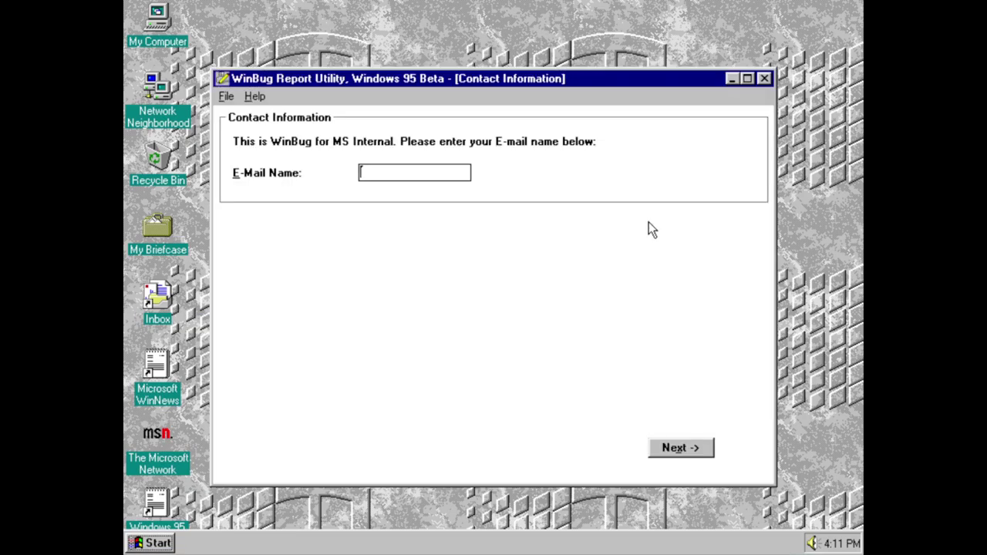
Step: Fill in an e-mail name as contact information and advance past the blank pages to try writing the bug report to disk
{"action": "left_click", "coordinate": [477, 479]}
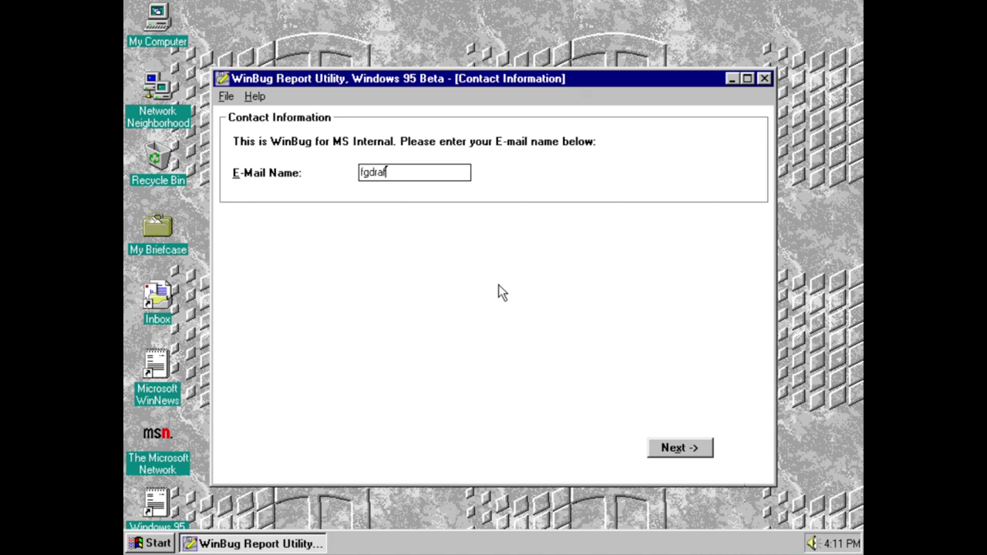
{"action": "left_click", "coordinate": [678, 450]}
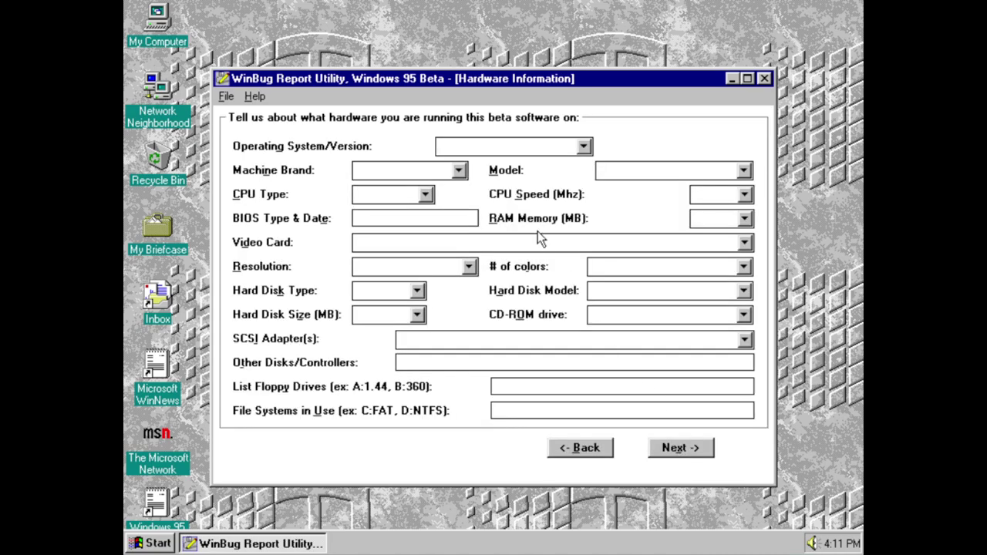
{"action": "left_click", "coordinate": [678, 450]}
{"action": "left_click", "coordinate": [679, 451]}
{"action": "left_click", "coordinate": [678, 452]}
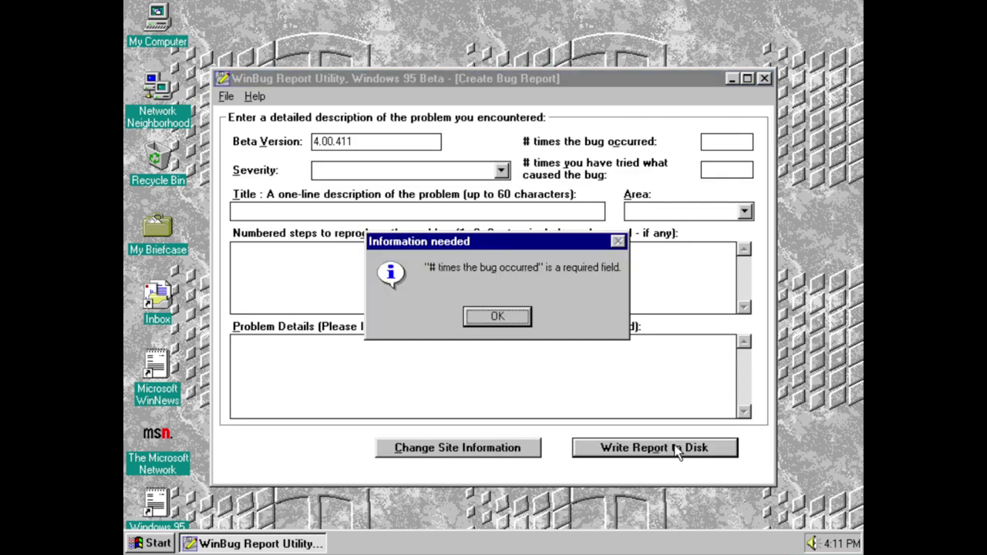
Step: Dismiss the required-field message and close the WinBug Report Utility, discarding the blank bug report
{"action": "left_click", "coordinate": [494, 317]}
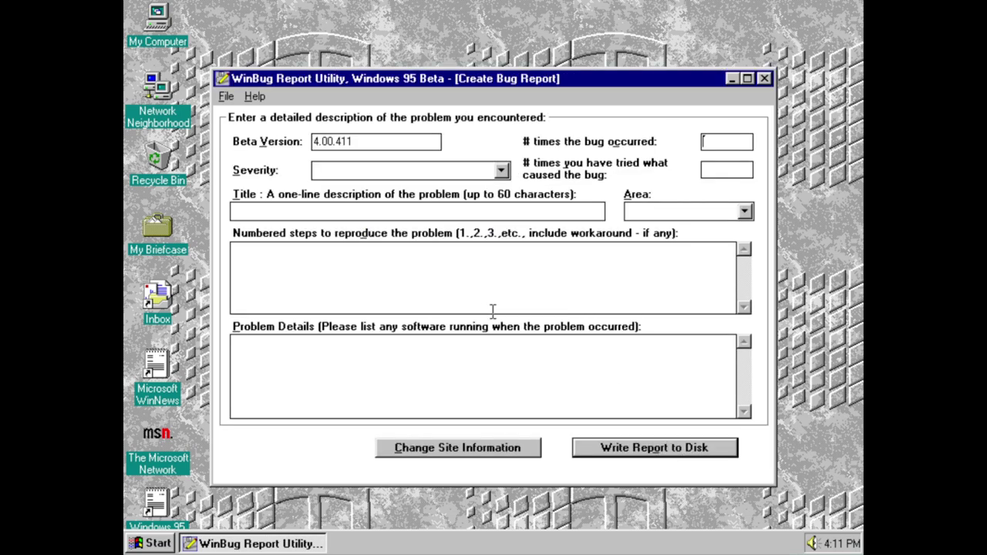
{"action": "left_click", "coordinate": [765, 78]}
{"action": "left_click", "coordinate": [569, 308]}
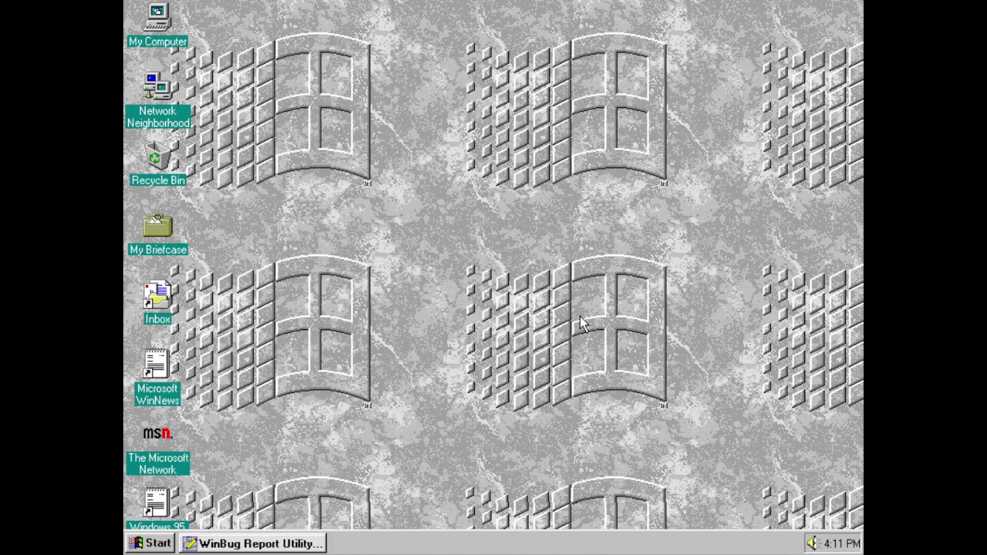
Step: Launch Calculator from Accessories and divide 8 by 9
{"action": "key", "text": "ctrl+Escape"}
{"action": "mouse_move", "coordinate": [231, 330]}
{"action": "mouse_move", "coordinate": [369, 332]}
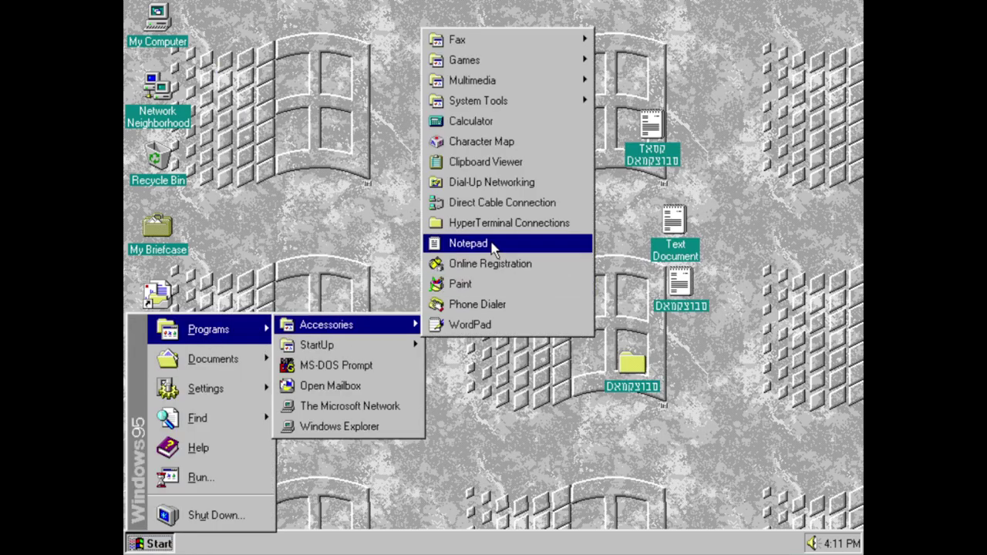
{"action": "left_click", "coordinate": [489, 121]}
{"action": "left_click", "coordinate": [270, 176]}
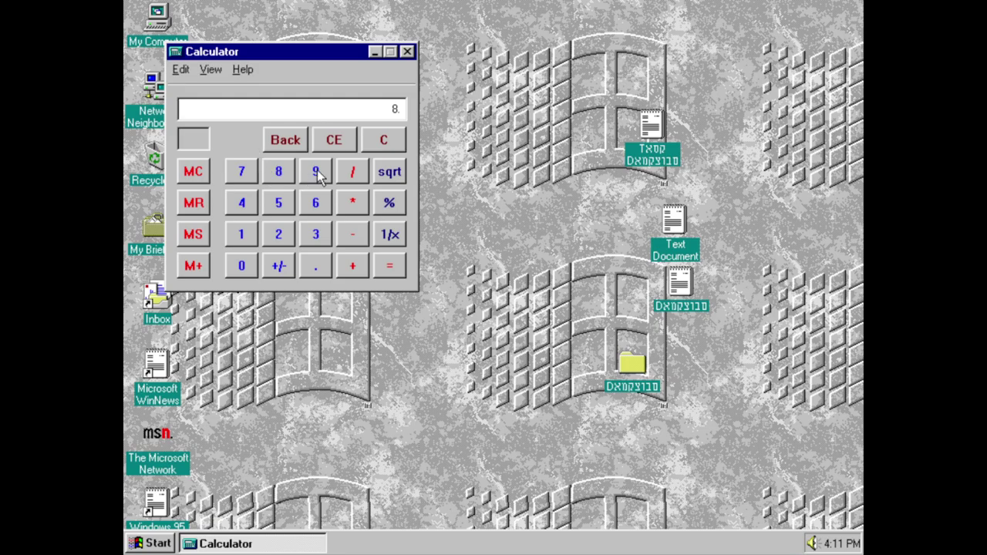
{"action": "left_click", "coordinate": [344, 177]}
{"action": "left_click", "coordinate": [400, 265]}
Step: View Calculator's About information and dismiss it
{"action": "left_click", "coordinate": [182, 71]}
{"action": "mouse_move", "coordinate": [243, 69]}
{"action": "left_click", "coordinate": [247, 109]}
{"action": "left_click", "coordinate": [463, 346]}
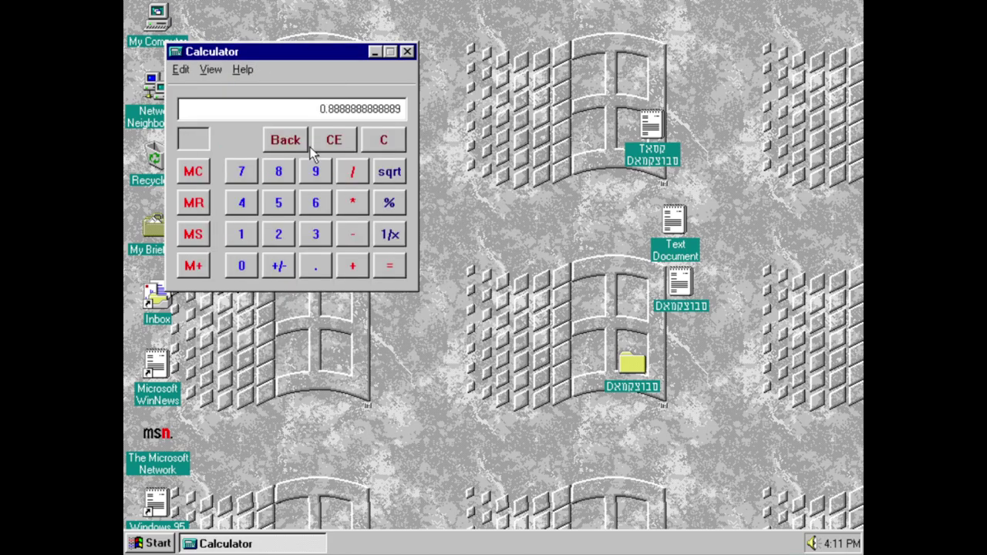
Step: Switch Calculator to the Scientific view and close the program
{"action": "left_click", "coordinate": [211, 69]}
{"action": "left_click", "coordinate": [220, 88]}
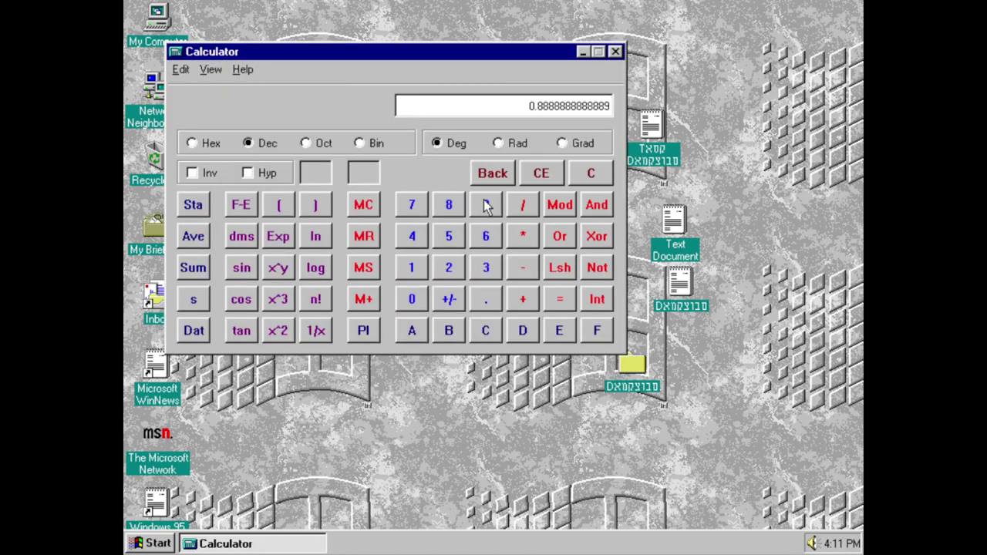
{"action": "left_click", "coordinate": [615, 52]}
Step: Launch Character Map from Accessories
{"action": "left_click", "coordinate": [150, 543]}
{"action": "mouse_move", "coordinate": [214, 330]}
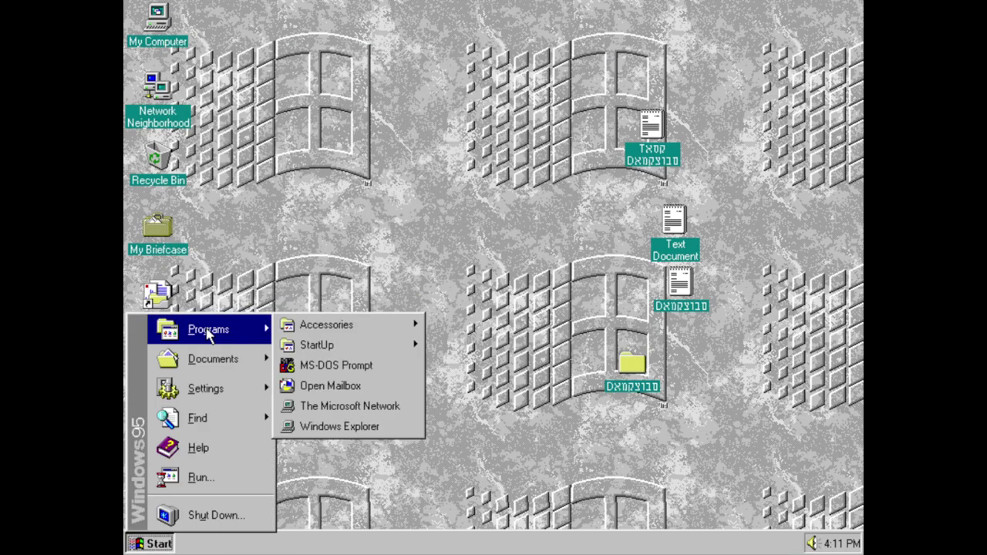
{"action": "mouse_move", "coordinate": [348, 324]}
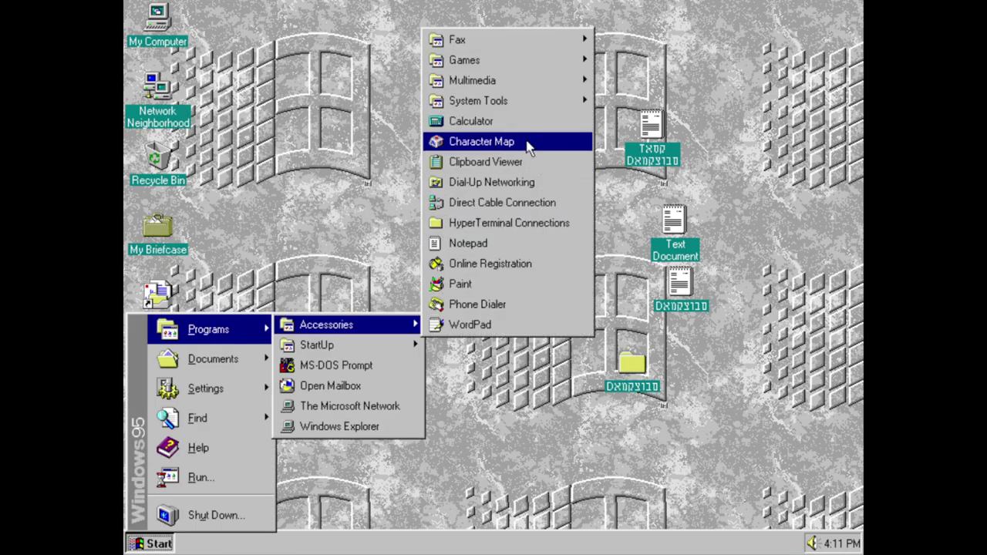
{"action": "left_click", "coordinate": [532, 141]}
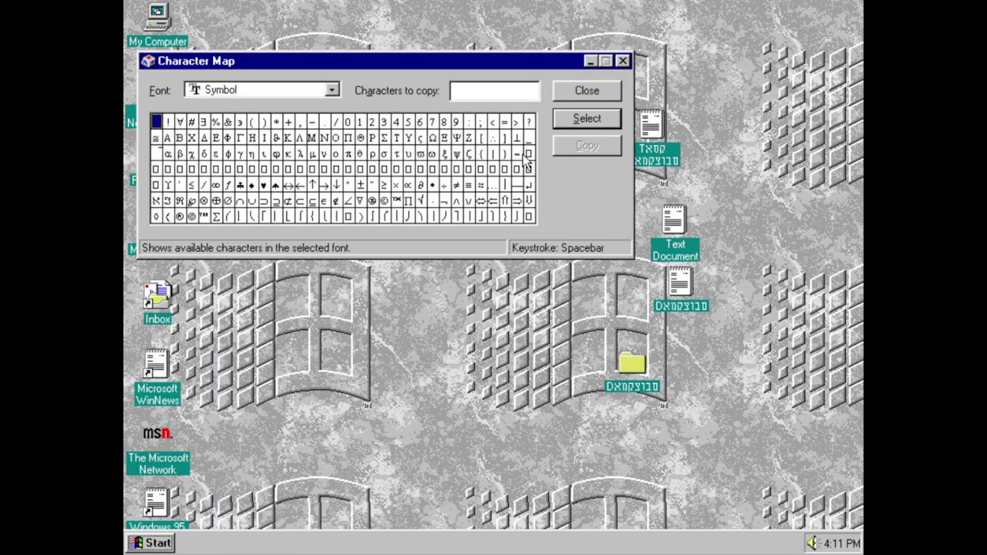
Step: Look through the available fonts in Character Map and close the program
{"action": "left_click", "coordinate": [332, 91]}
{"action": "left_click_drag", "start_coordinate": [337, 180], "coordinate": [335, 110]}
{"action": "left_click", "coordinate": [607, 98]}
{"action": "left_click", "coordinate": [600, 98]}
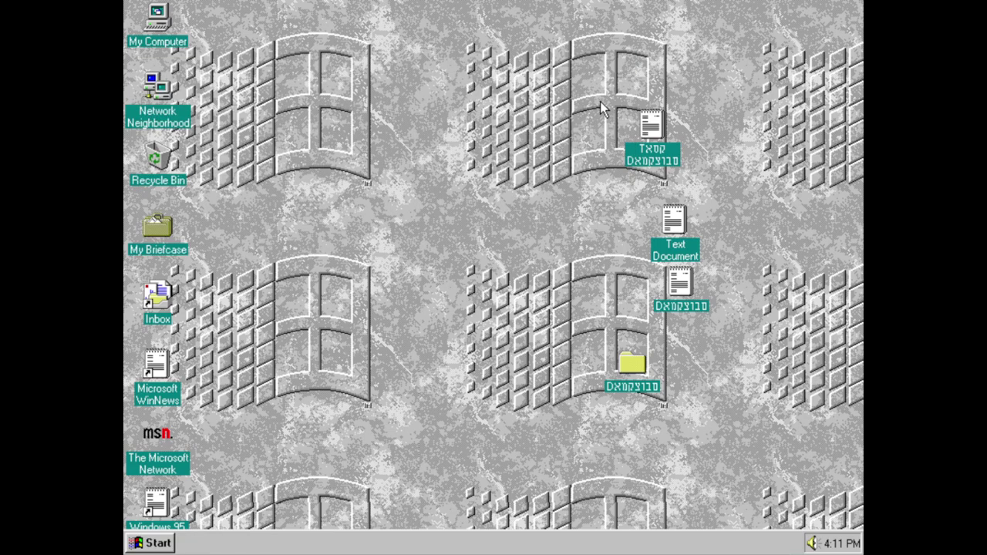
Step: Launch Clipboard Viewer from Accessories
{"action": "left_click", "coordinate": [132, 543]}
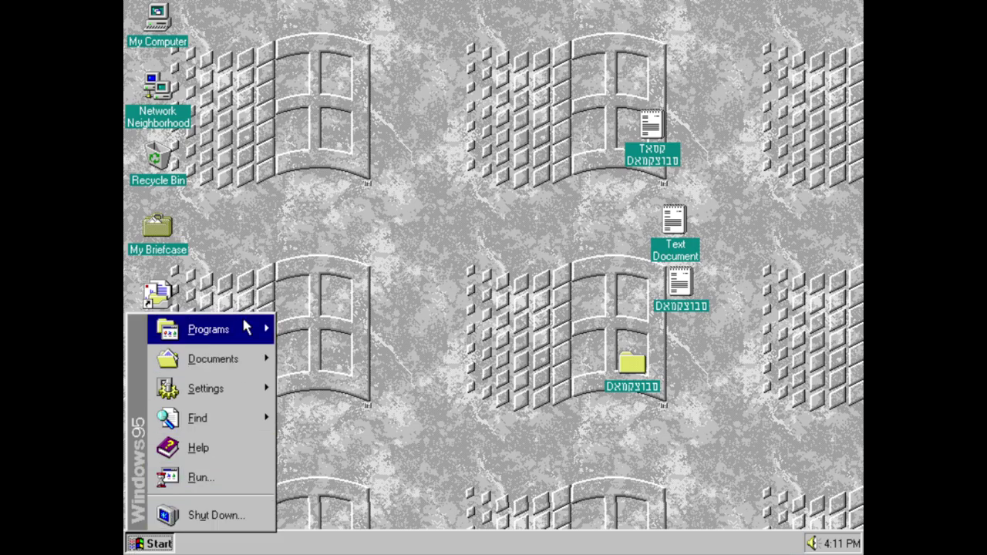
{"action": "mouse_move", "coordinate": [247, 328]}
{"action": "mouse_move", "coordinate": [332, 324]}
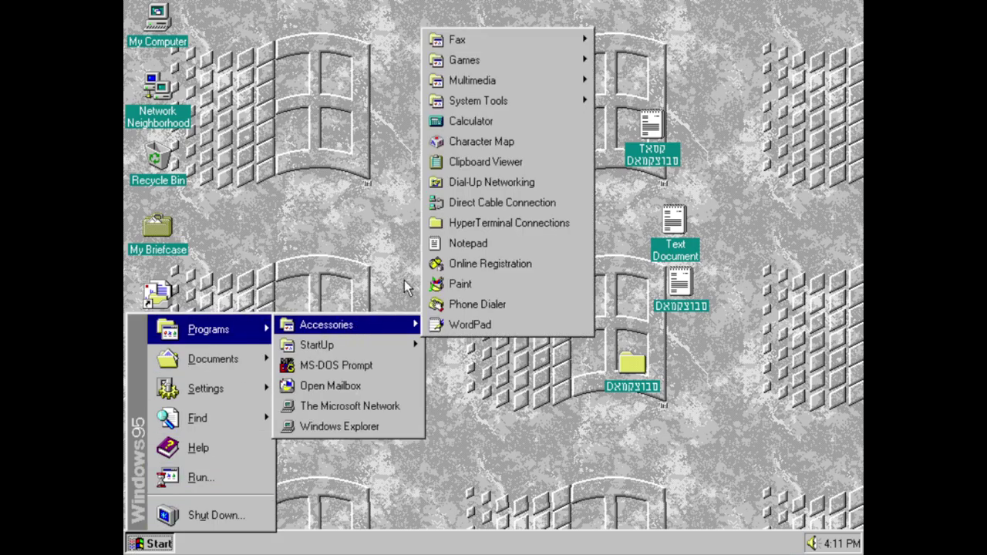
{"action": "left_click", "coordinate": [450, 167]}
Step: Look through Clipboard Viewer's commands and About information, and close the program
{"action": "left_click", "coordinate": [197, 73]}
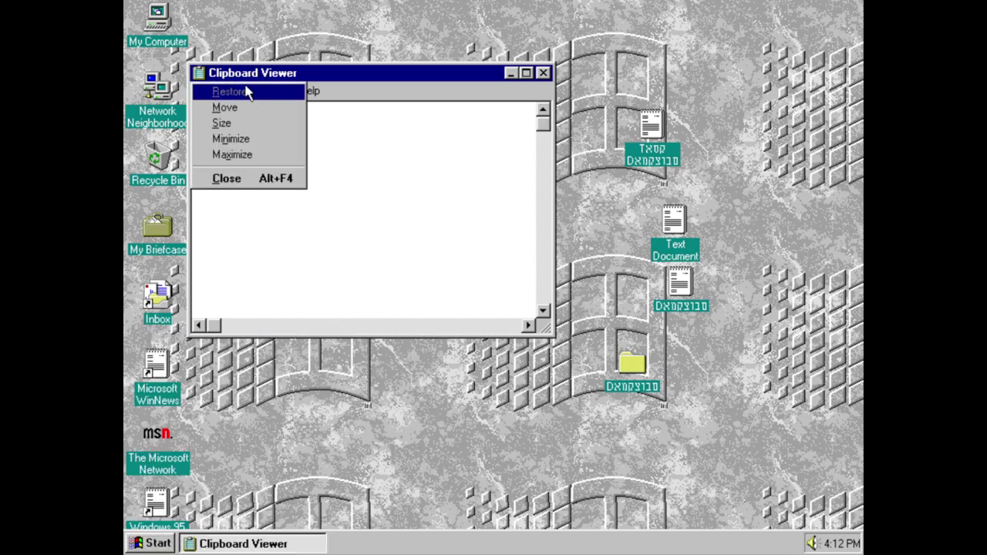
{"action": "left_click", "coordinate": [229, 97]}
{"action": "left_click", "coordinate": [204, 90]}
{"action": "mouse_move", "coordinate": [309, 90]}
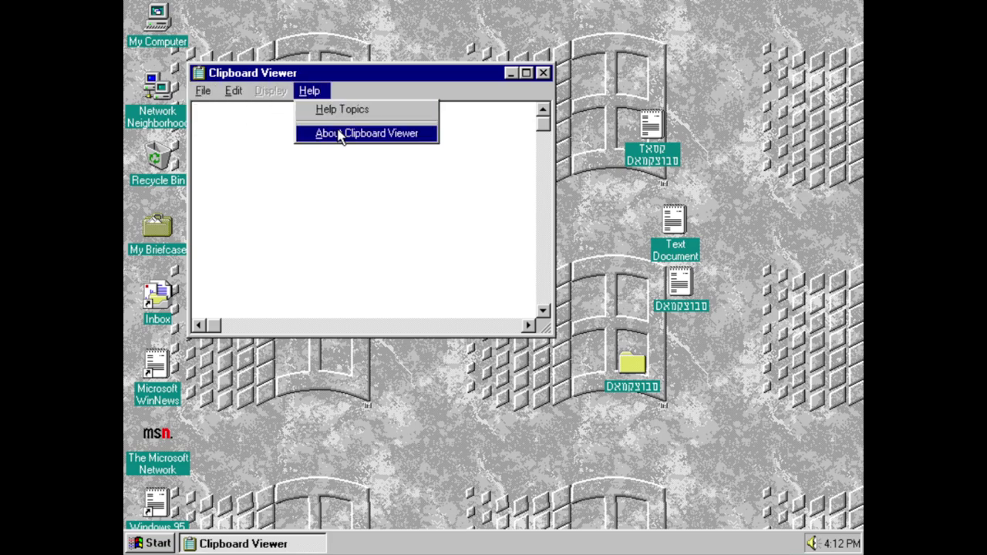
{"action": "left_click", "coordinate": [337, 132]}
{"action": "left_click", "coordinate": [606, 433]}
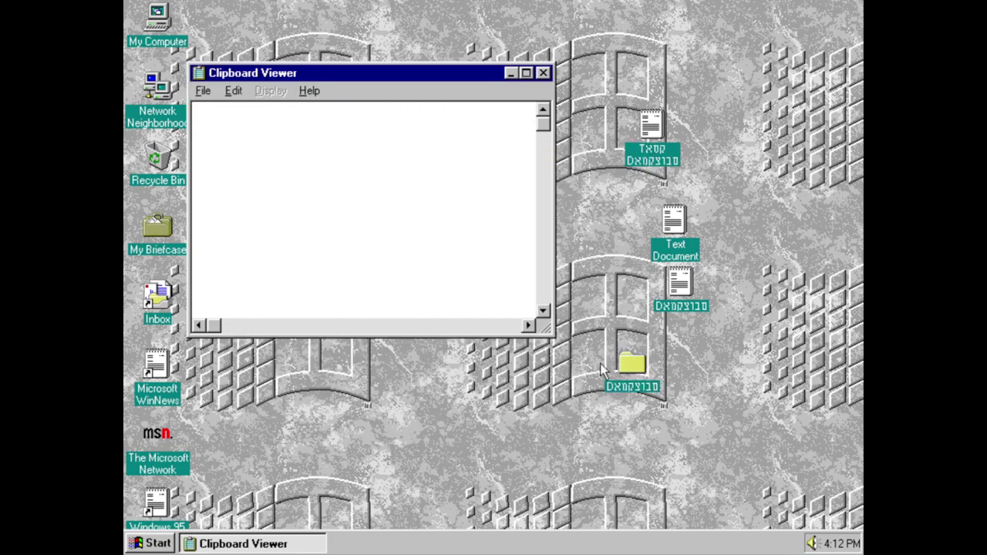
{"action": "left_click", "coordinate": [544, 73]}
Step: Launch Dial-Up Networking from Accessories
{"action": "left_click", "coordinate": [150, 544]}
{"action": "mouse_move", "coordinate": [245, 330]}
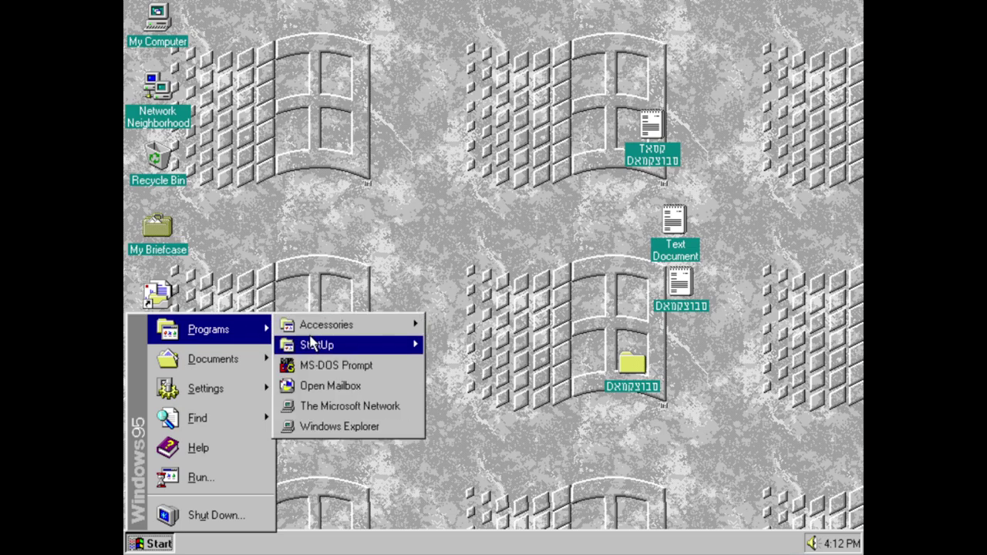
{"action": "mouse_move", "coordinate": [318, 328]}
{"action": "left_click", "coordinate": [445, 186]}
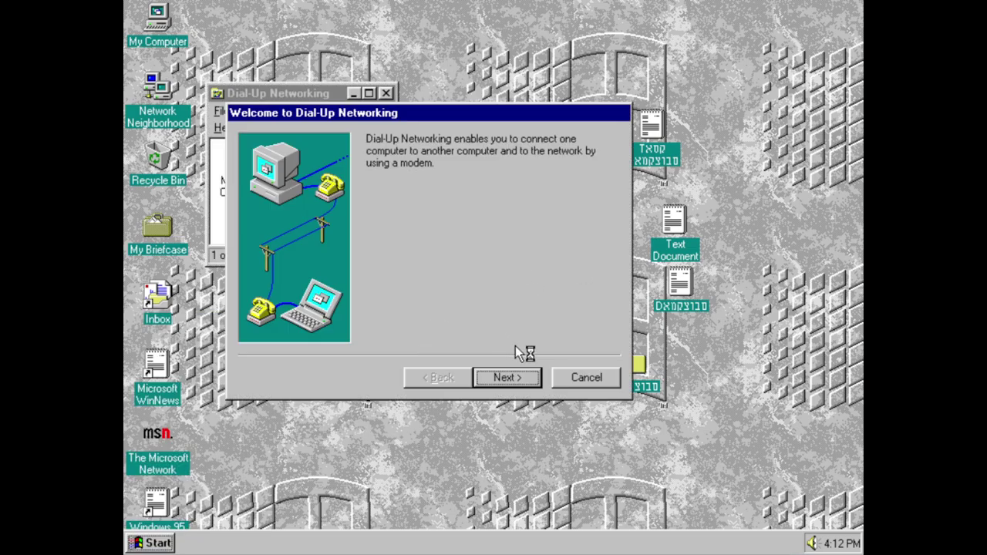
Step: Continue to the Install New Modem wizard, cancel it and close the Dial-Up Networking window
{"action": "left_click", "coordinate": [536, 378]}
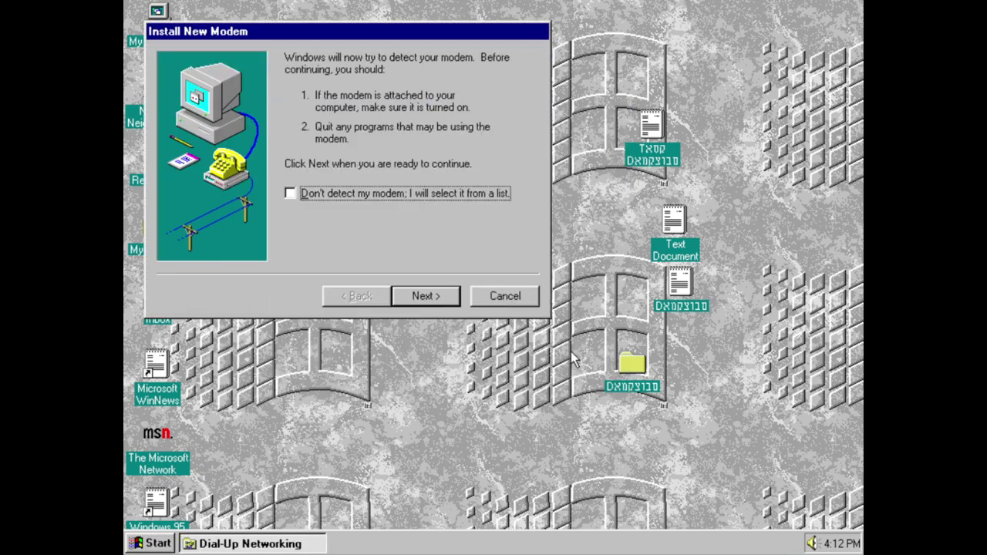
{"action": "left_click", "coordinate": [510, 295]}
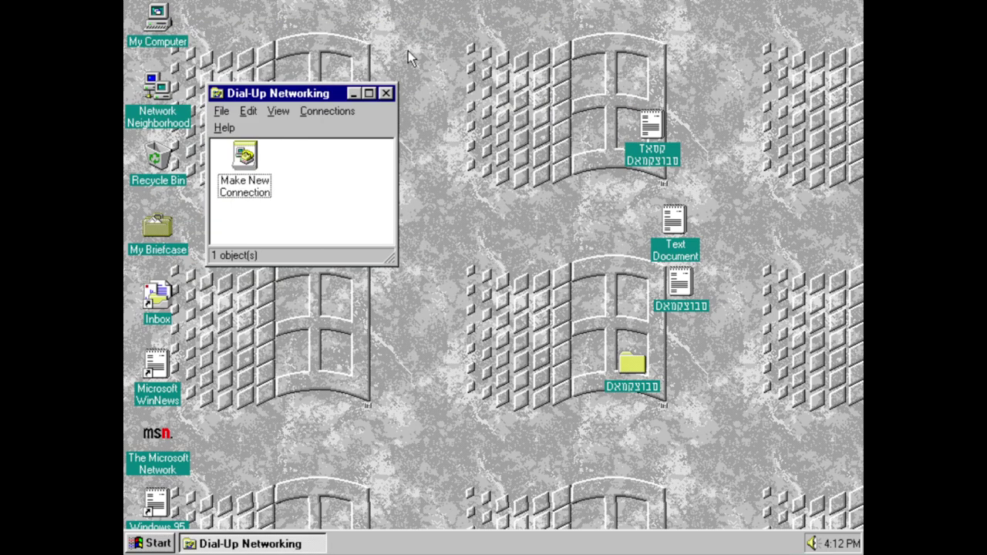
{"action": "left_click", "coordinate": [387, 93]}
Step: Launch Direct Cable Connection from Accessories
{"action": "left_click", "coordinate": [151, 543]}
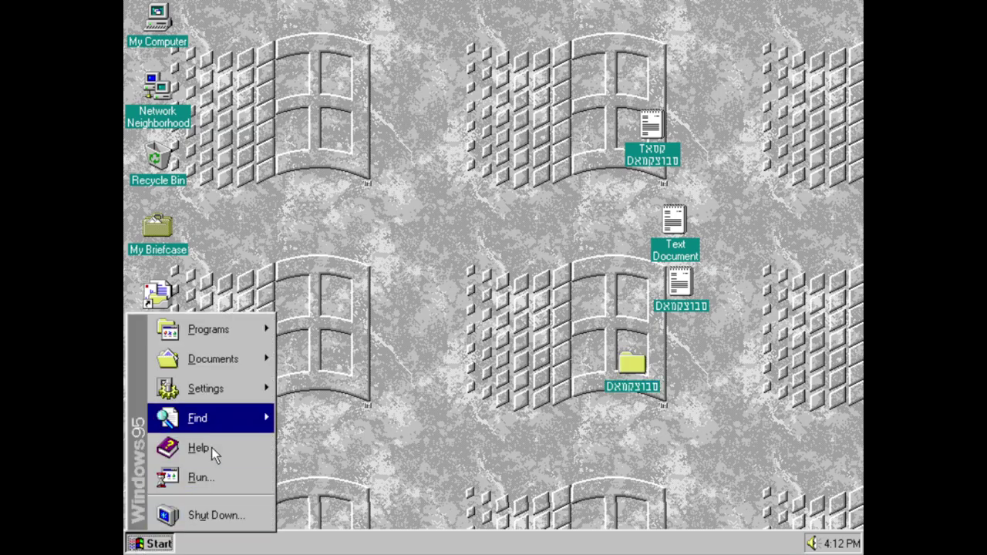
{"action": "mouse_move", "coordinate": [260, 328]}
{"action": "mouse_move", "coordinate": [385, 328]}
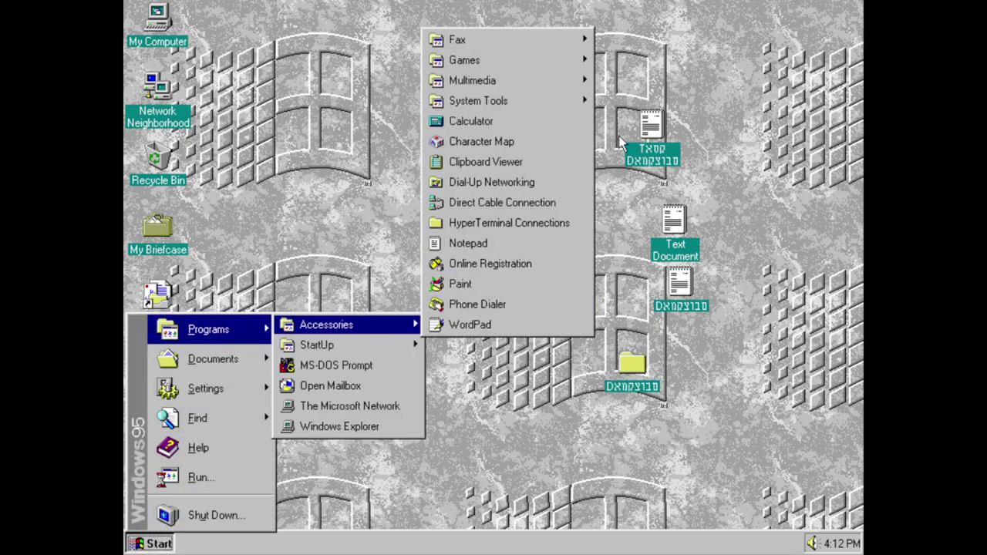
{"action": "left_click", "coordinate": [507, 201]}
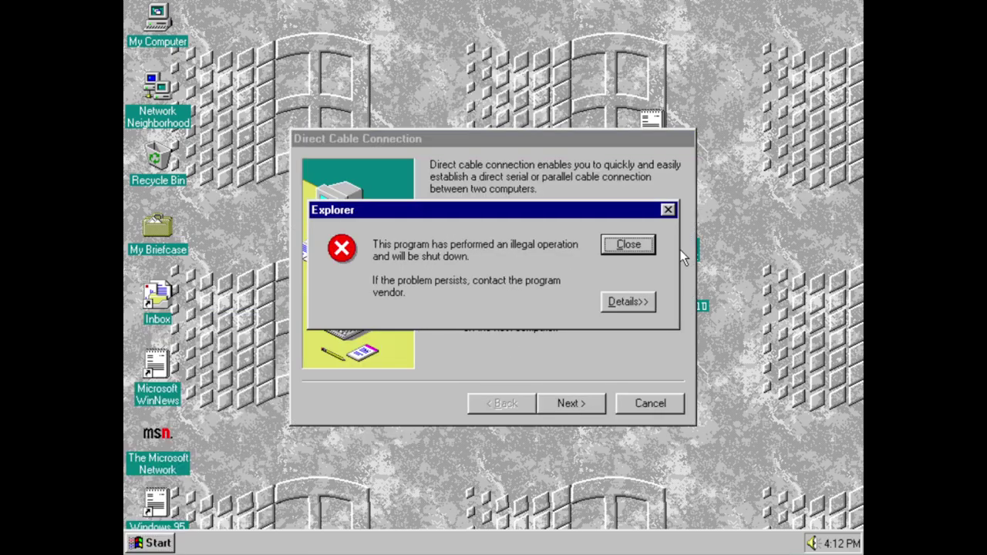
Step: Read the details of the Explorer illegal-operation error and close the error messages
{"action": "left_click", "coordinate": [647, 245]}
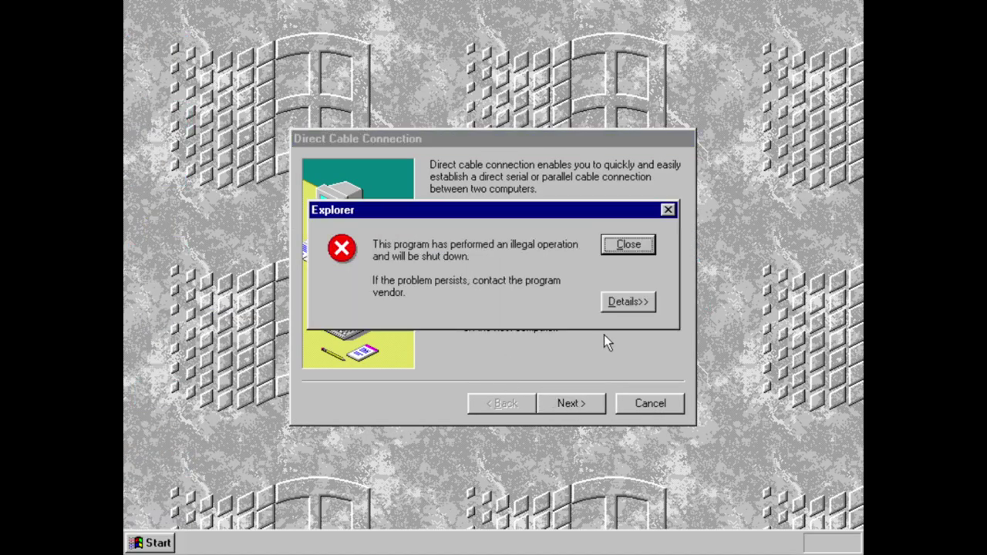
{"action": "left_click", "coordinate": [631, 304]}
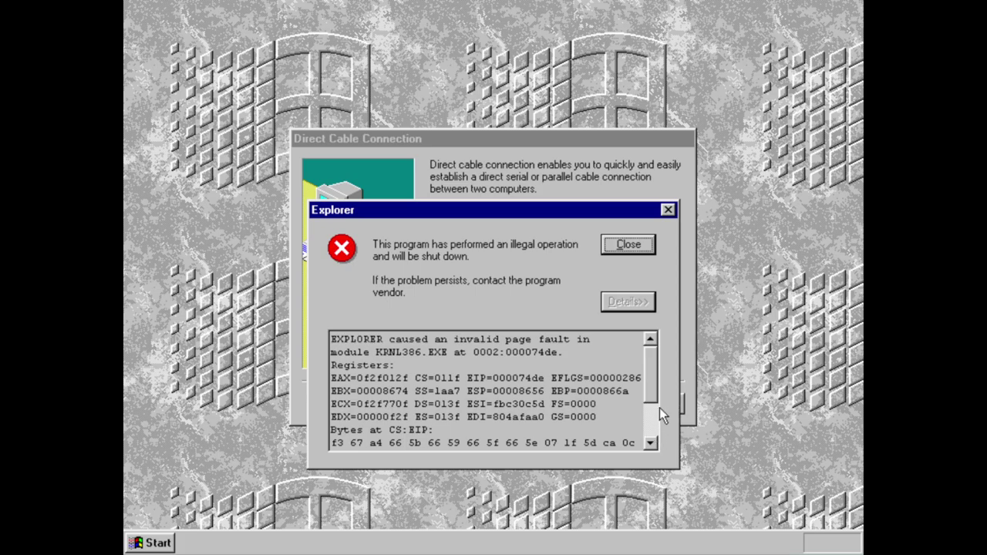
{"action": "left_click_drag", "start_coordinate": [654, 394], "coordinate": [651, 446]}
{"action": "left_click", "coordinate": [635, 250]}
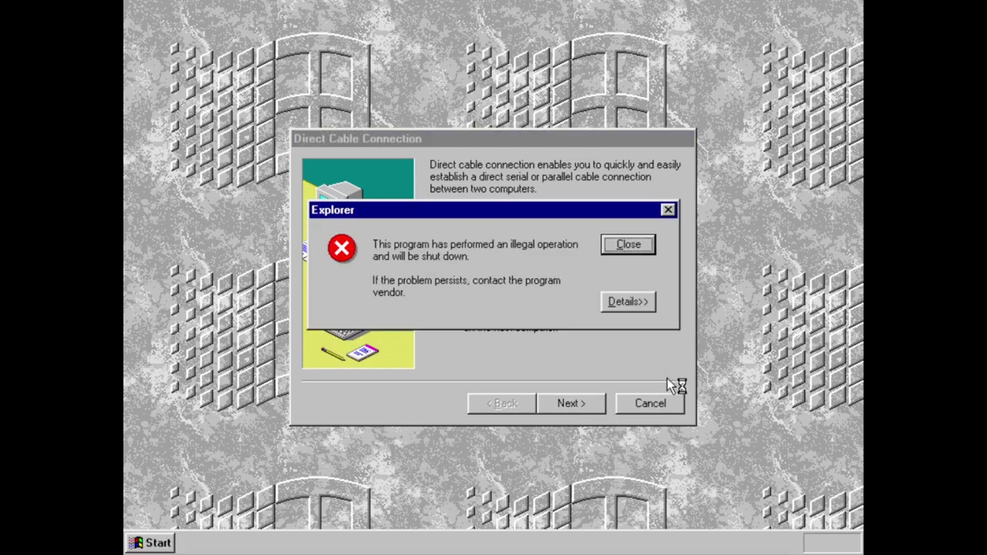
{"action": "left_click", "coordinate": [608, 245]}
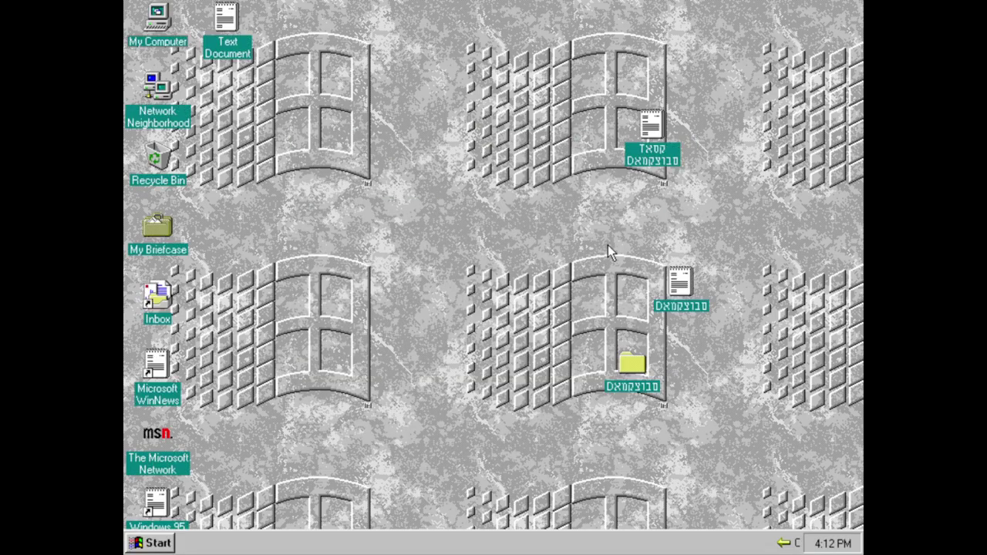
Step: Open the HyperTerminal Connections folder from Accessories and launch Hypertrm
{"action": "left_click", "coordinate": [159, 543]}
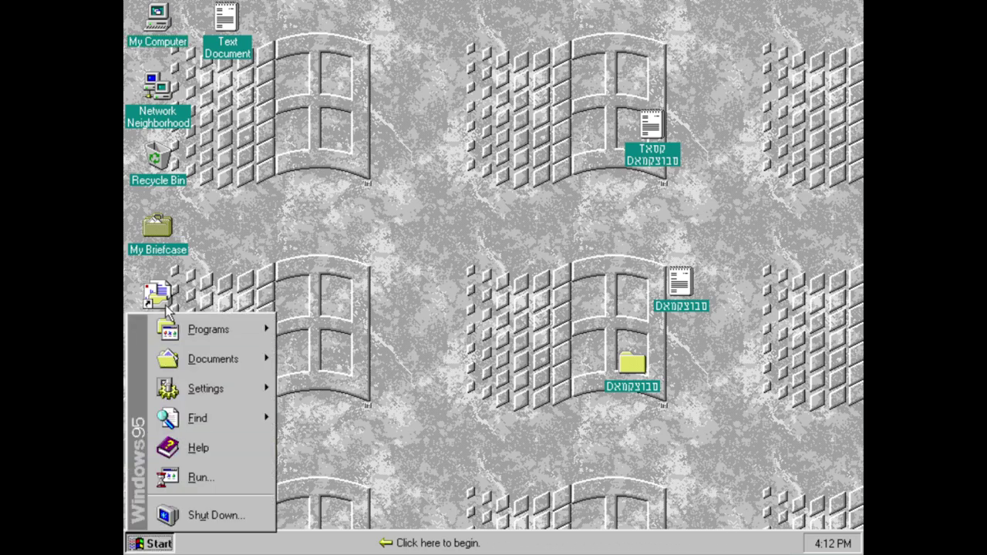
{"action": "mouse_move", "coordinate": [208, 329]}
{"action": "mouse_move", "coordinate": [411, 327]}
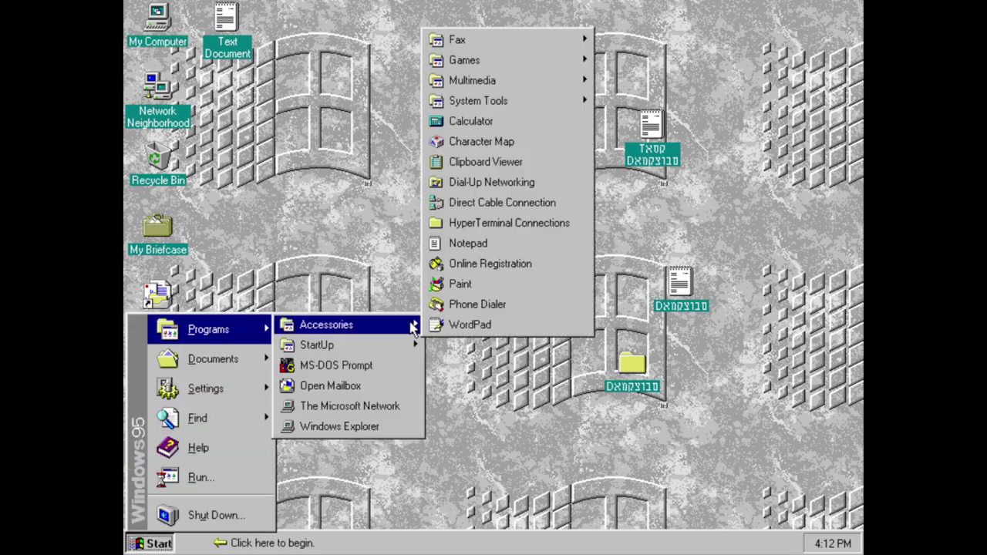
{"action": "left_click", "coordinate": [510, 224]}
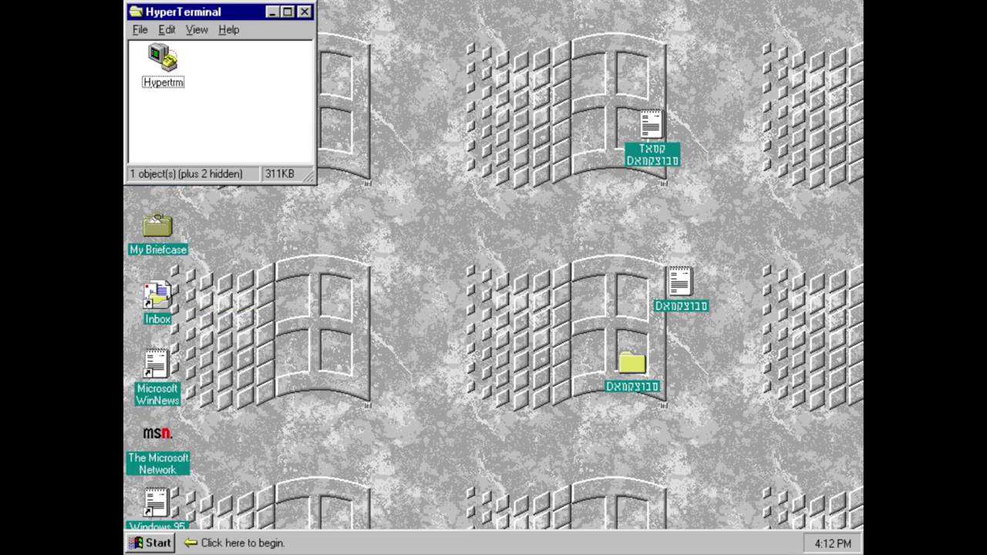
{"action": "double_click", "coordinate": [184, 82]}
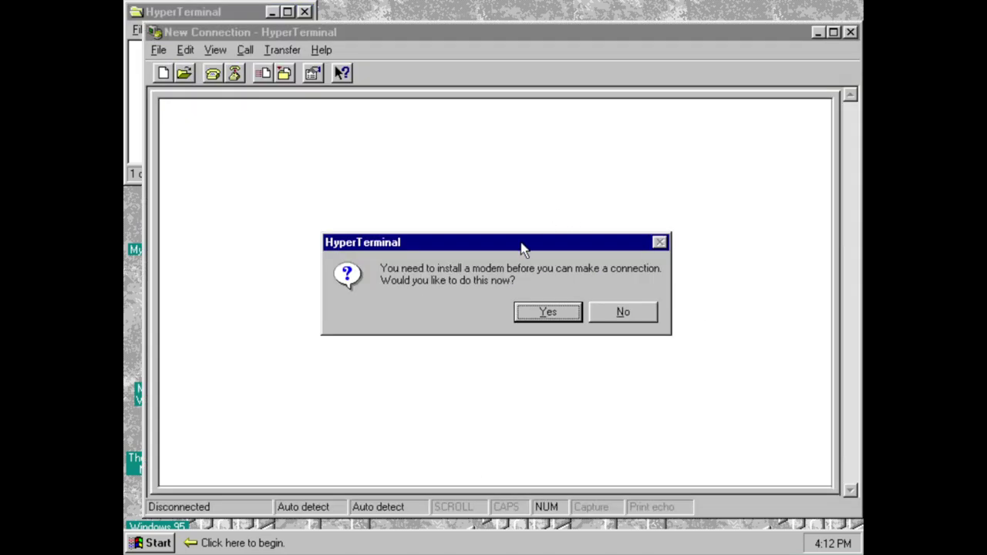
Step: Decline installing a modem, browse the icons for a new connection, and cancel both connection descriptions
{"action": "left_click", "coordinate": [623, 316]}
{"action": "left_click_drag", "start_coordinate": [437, 330], "coordinate": [678, 355]}
{"action": "left_click", "coordinate": [609, 377]}
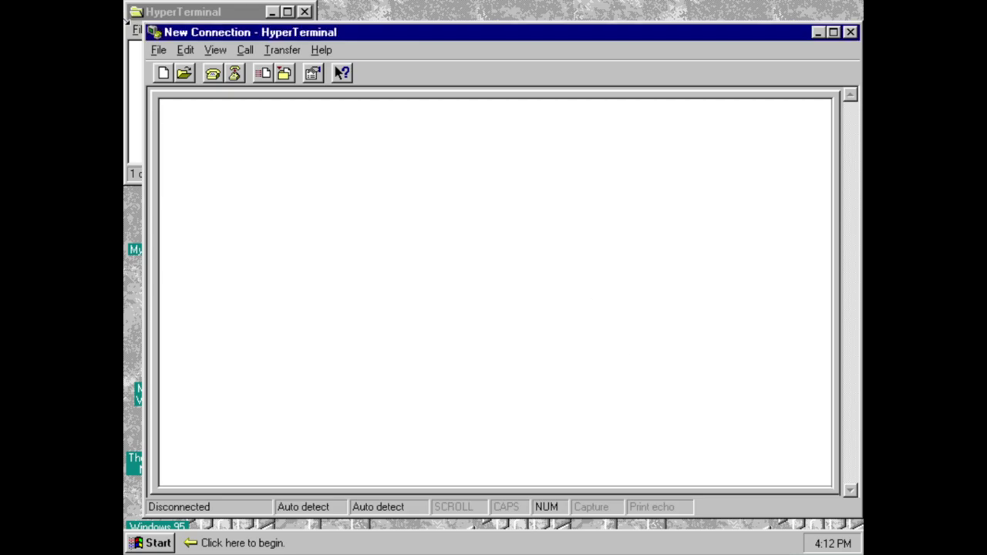
{"action": "left_click", "coordinate": [165, 66]}
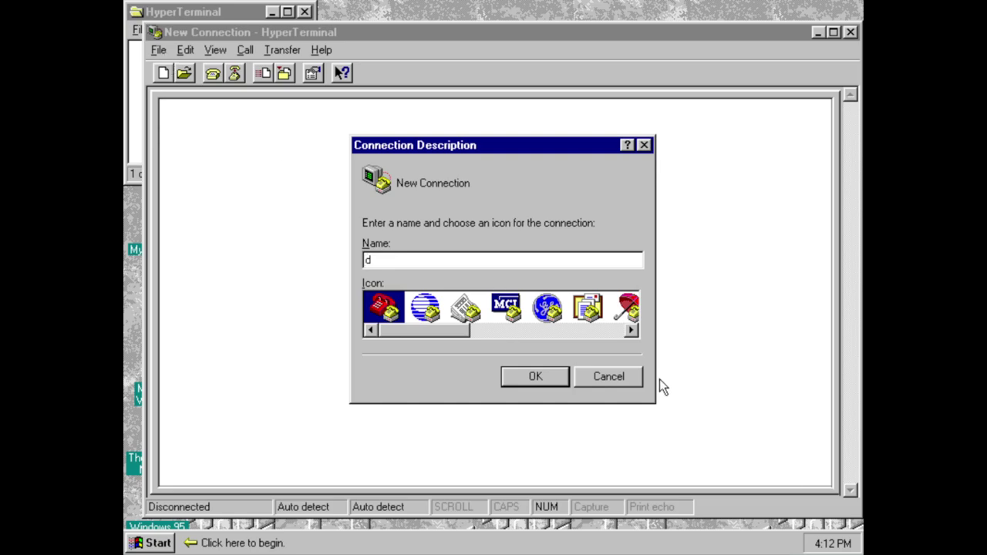
{"action": "left_click", "coordinate": [607, 383]}
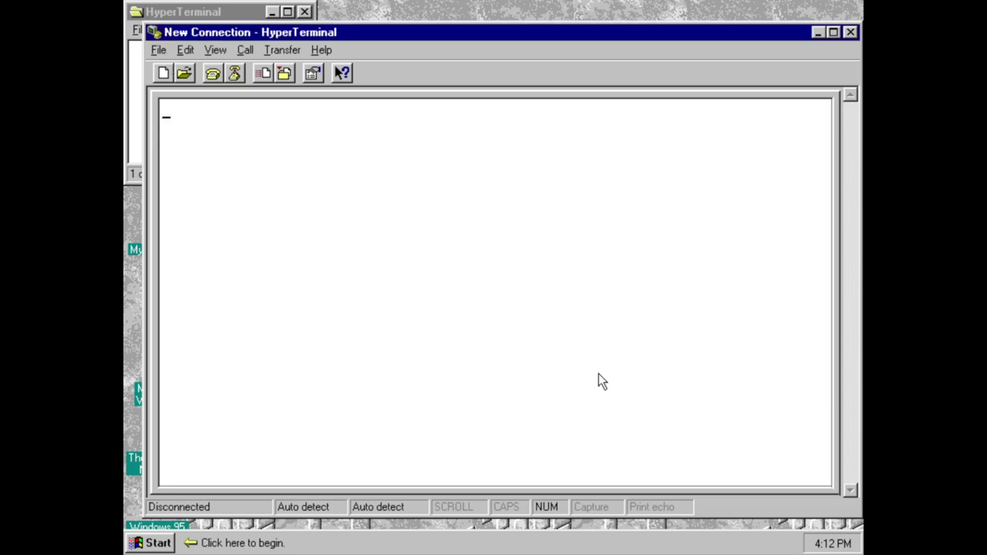
Step: Display HyperTerminal's About screen
{"action": "left_click", "coordinate": [158, 50]}
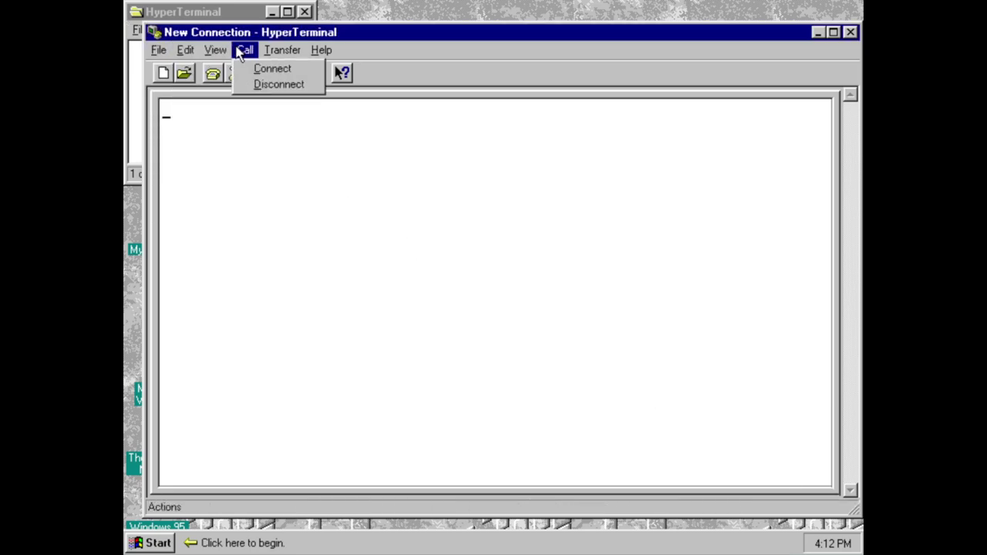
{"action": "left_click", "coordinate": [329, 94]}
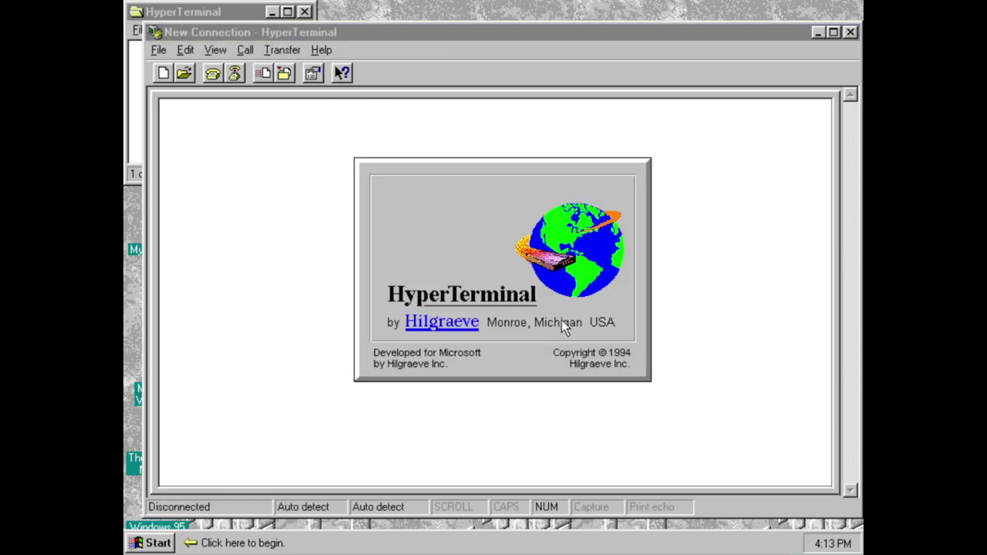
Step: Dismiss the HyperTerminal About screen and close both the program and its folder window
{"action": "left_click", "coordinate": [451, 330]}
{"action": "left_click", "coordinate": [850, 32]}
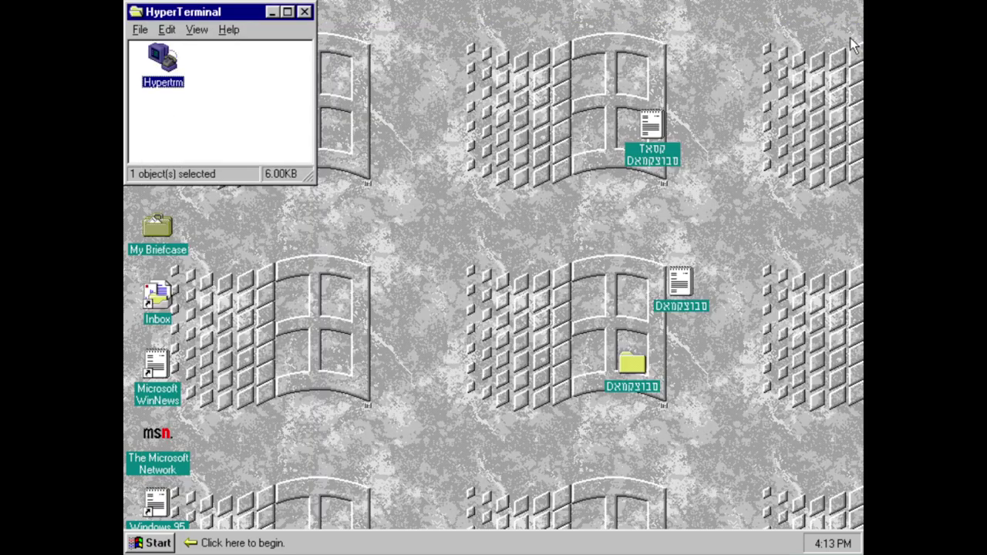
{"action": "left_click", "coordinate": [305, 12]}
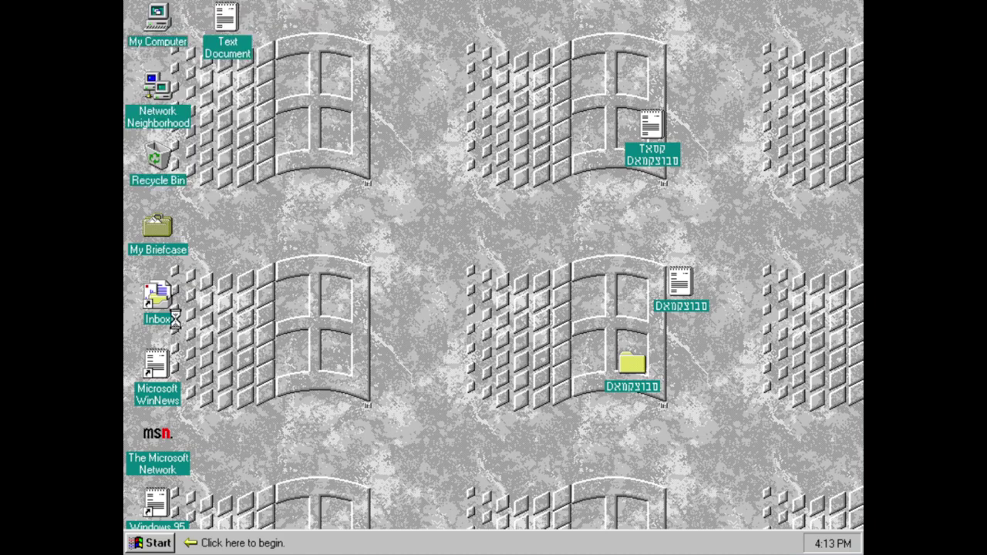
Step: Open Notepad from Accessories and enter the text "dxgdsfdgf"
{"action": "key", "text": "ctrl+Escape"}
{"action": "mouse_move", "coordinate": [176, 324]}
{"action": "mouse_move", "coordinate": [338, 330]}
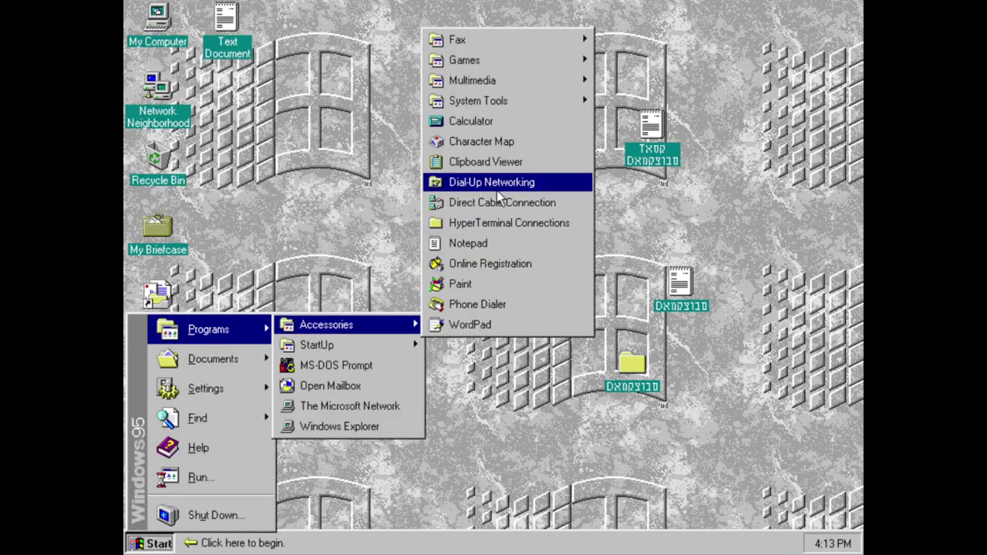
{"action": "left_click", "coordinate": [520, 248]}
{"action": "type", "text": "dxgdsfdgf"}
Step: Request opening another file, check the file types offered for saving the text, cancel, and close Notepad without saving
{"action": "left_click", "coordinate": [691, 69]}
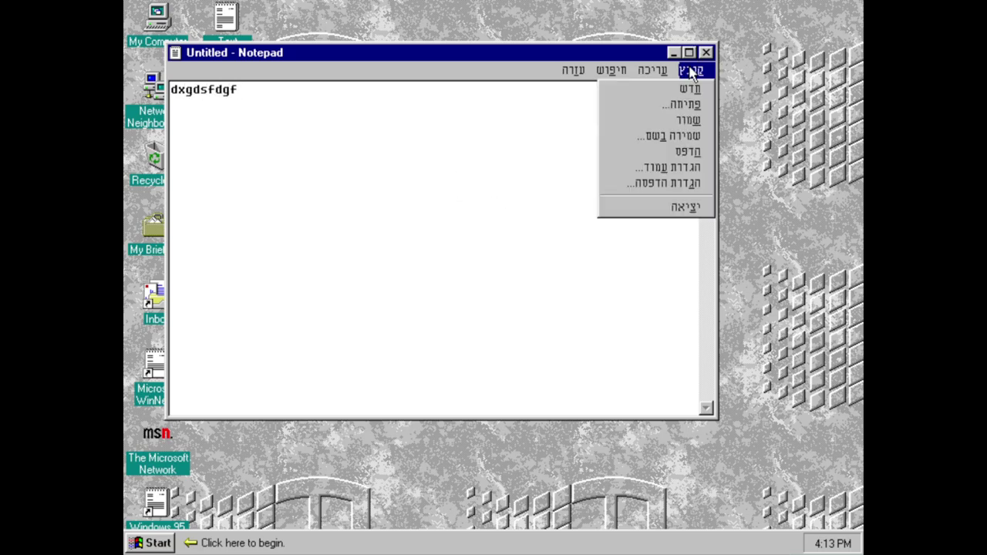
{"action": "left_click", "coordinate": [687, 108]}
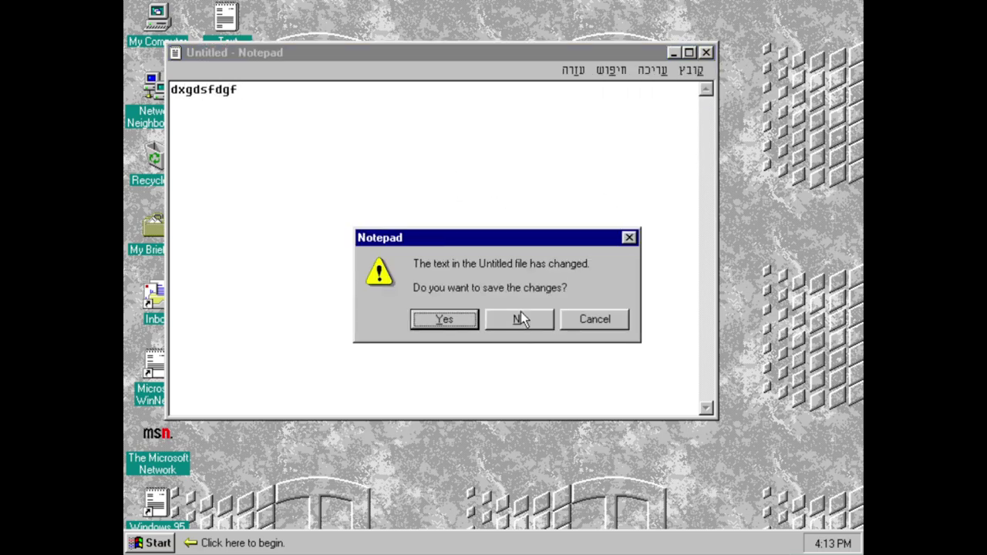
{"action": "left_click", "coordinate": [429, 325]}
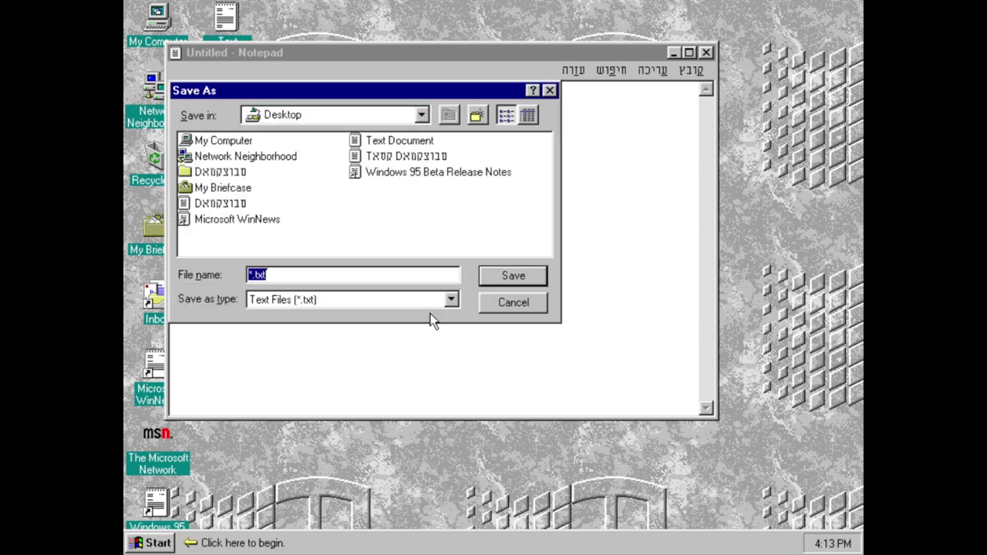
{"action": "left_click", "coordinate": [451, 302]}
{"action": "left_click", "coordinate": [449, 302]}
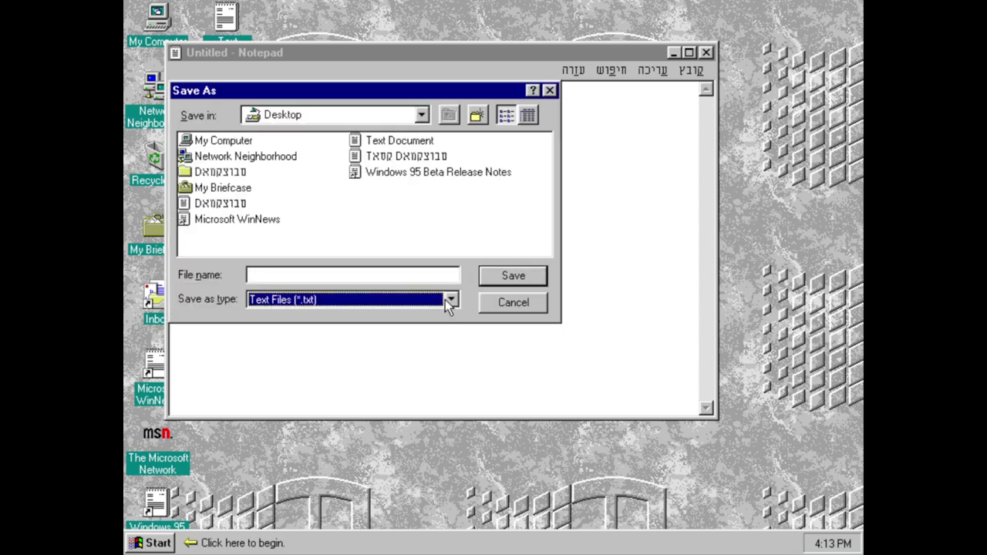
{"action": "left_click", "coordinate": [498, 307]}
{"action": "left_click", "coordinate": [706, 52]}
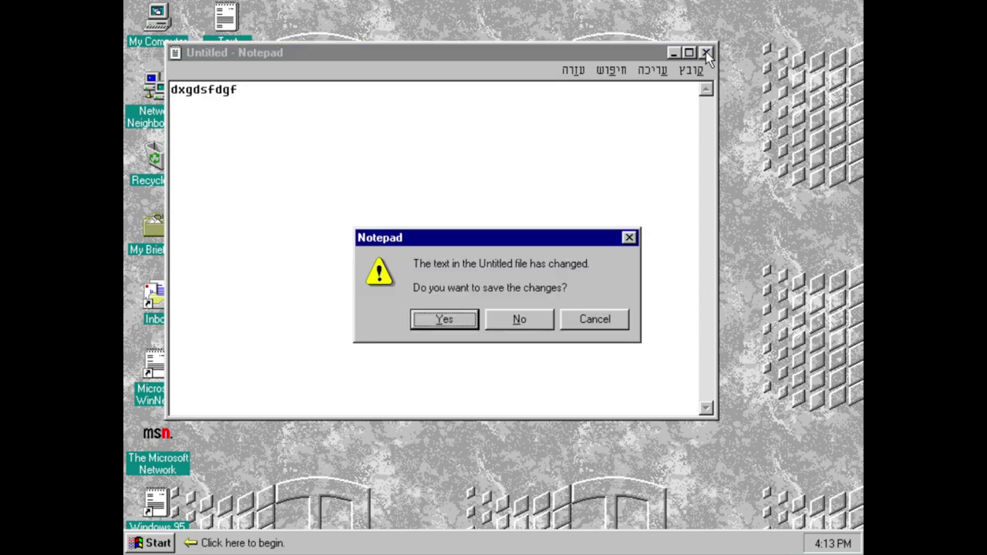
{"action": "left_click", "coordinate": [523, 317]}
Step: Launch Online Registration from Accessories, accept the offer to install a modem, and cancel the installation
{"action": "key", "text": "super"}
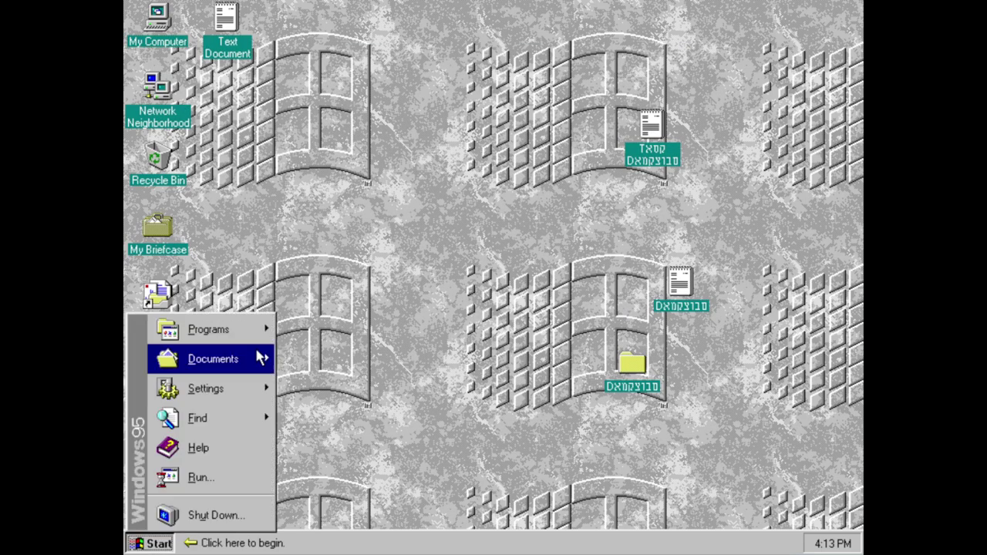
{"action": "mouse_move", "coordinate": [209, 330]}
{"action": "mouse_move", "coordinate": [324, 327]}
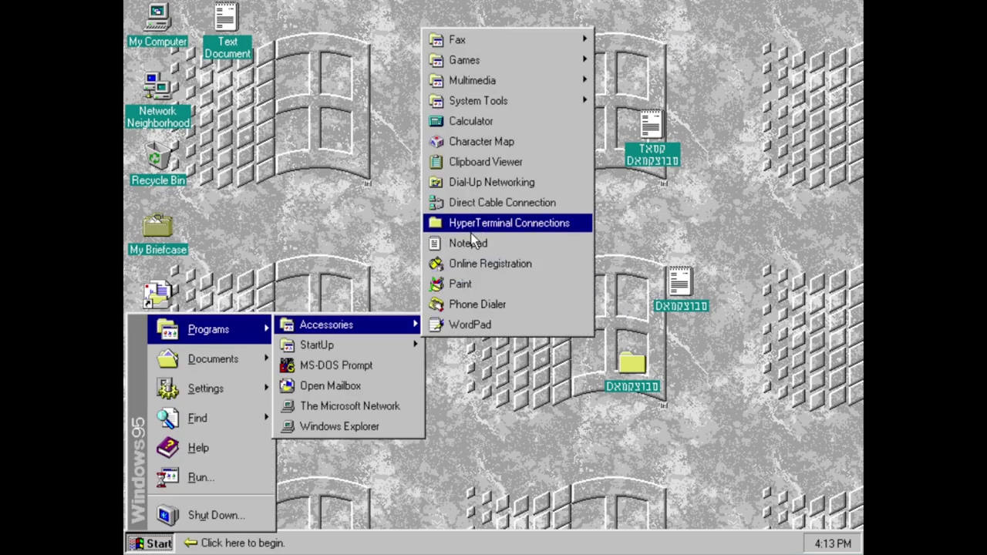
{"action": "left_click", "coordinate": [475, 270]}
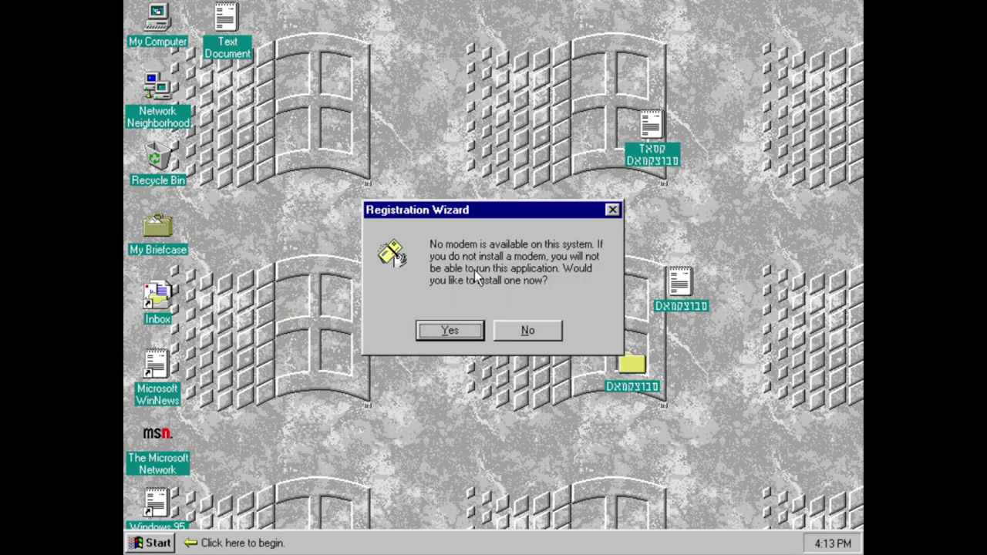
{"action": "key", "text": "Return"}
{"action": "key", "text": "Escape"}
Step: Open Paint from Accessories and draw a looping freehand pencil line on the canvas
{"action": "left_click", "coordinate": [151, 543]}
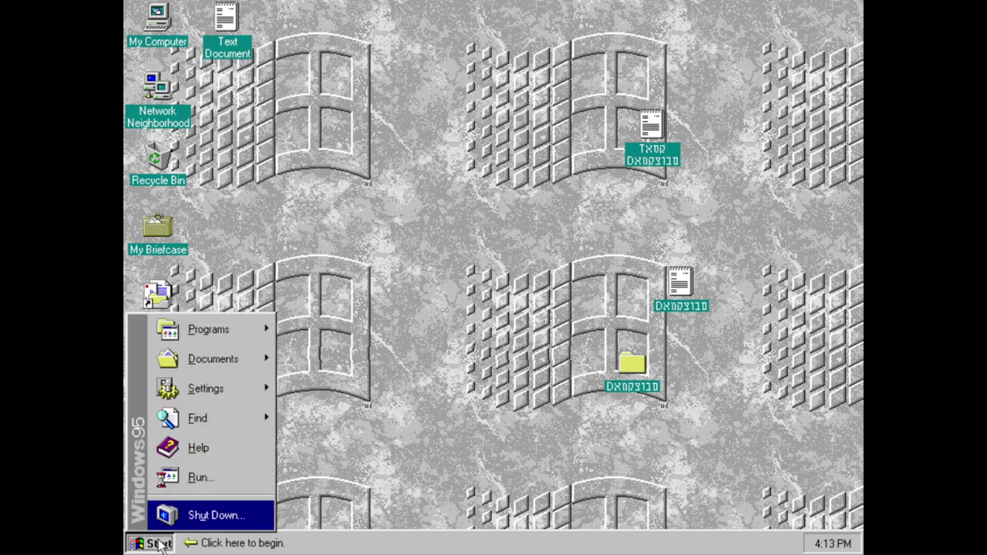
{"action": "mouse_move", "coordinate": [263, 328]}
{"action": "mouse_move", "coordinate": [395, 332]}
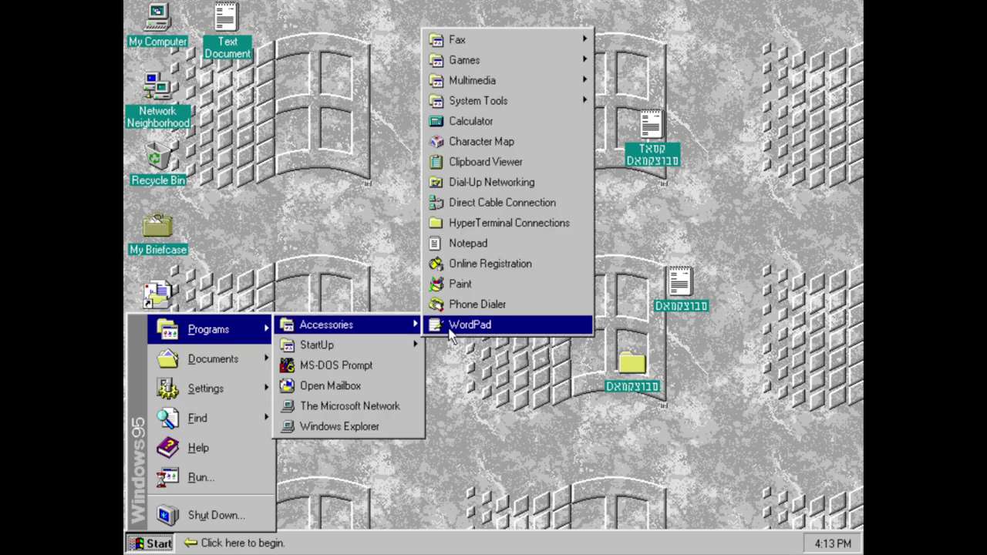
{"action": "left_click", "coordinate": [498, 295]}
{"action": "mouse_move", "coordinate": [329, 148]}
{"action": "left_mouse_down"}
{"action": "mouse_move", "coordinate": [254, 206]}
{"action": "mouse_move", "coordinate": [299, 164]}
{"action": "left_mouse_up"}
Step: Look through Paint's commands, view its About information, and dismiss the Registration Wizard message
{"action": "left_click", "coordinate": [139, 30]}
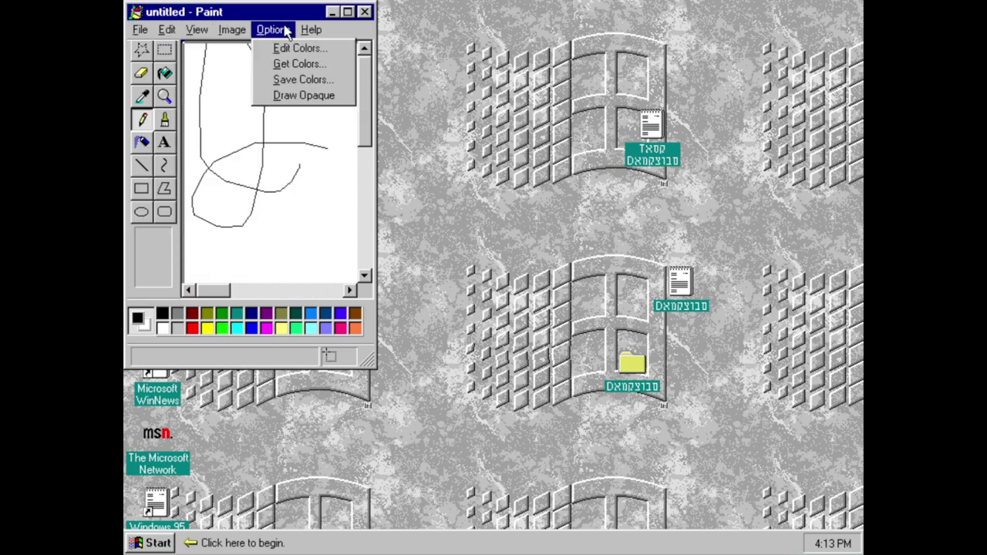
{"action": "left_click", "coordinate": [320, 69]}
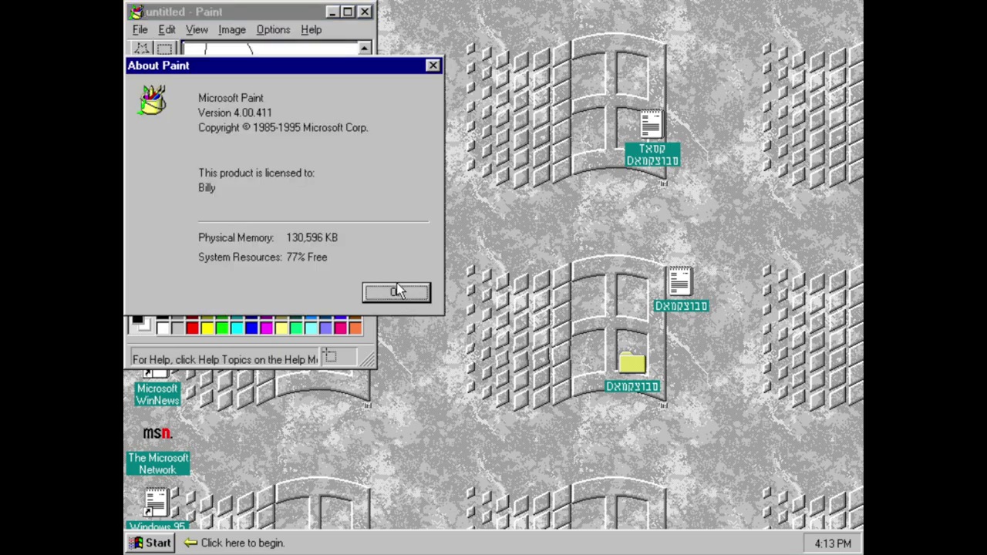
{"action": "left_click", "coordinate": [395, 291]}
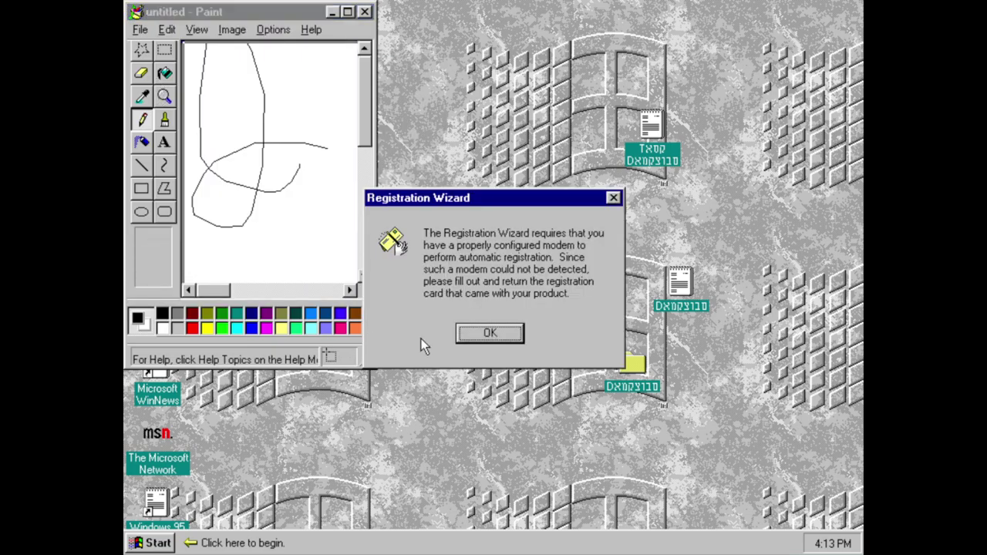
{"action": "left_click", "coordinate": [491, 334]}
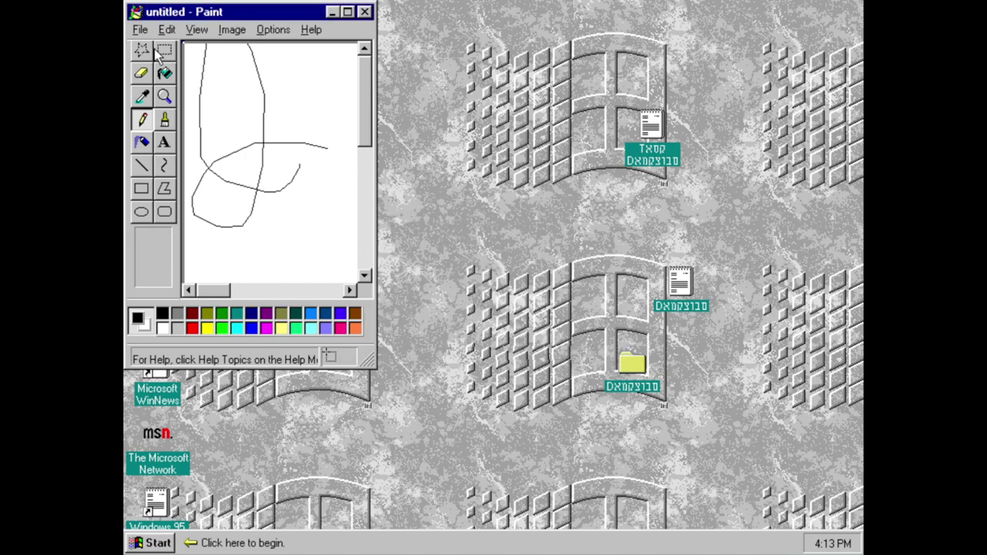
Step: Check the file types offered for saving the drawing, cancel the save, and close Paint without saving
{"action": "left_click", "coordinate": [140, 30]}
{"action": "left_click", "coordinate": [162, 95]}
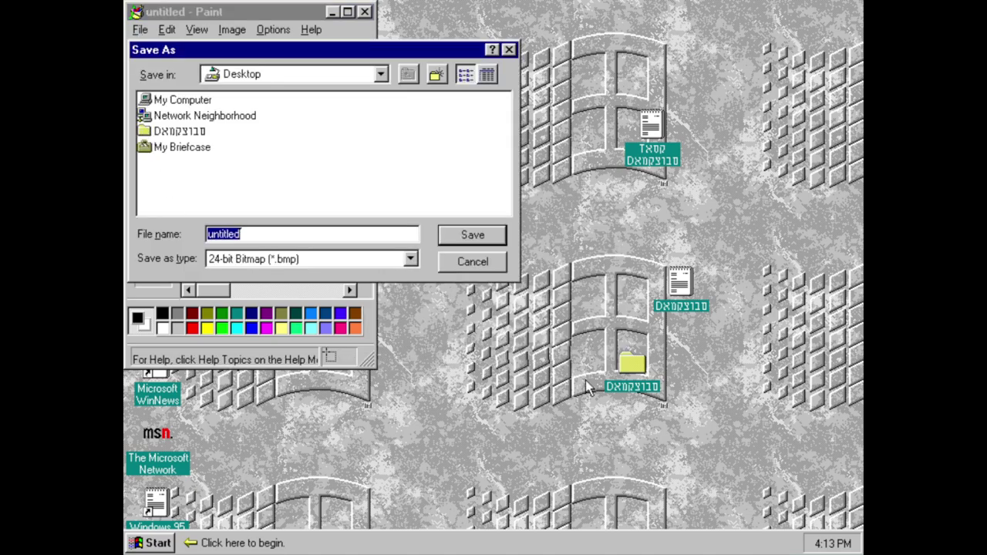
{"action": "left_click", "coordinate": [410, 260]}
{"action": "left_click", "coordinate": [410, 260]}
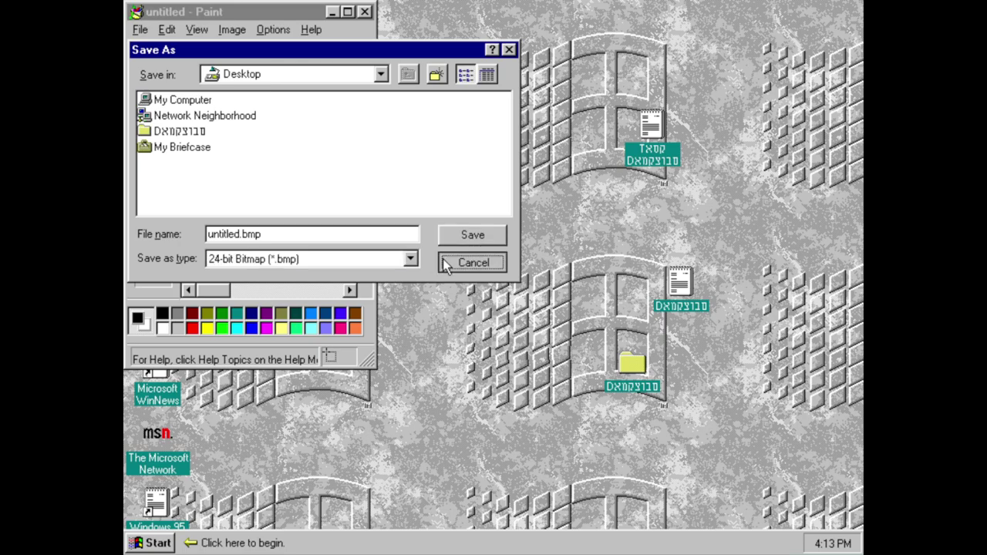
{"action": "left_click", "coordinate": [442, 260]}
{"action": "left_click", "coordinate": [365, 11]}
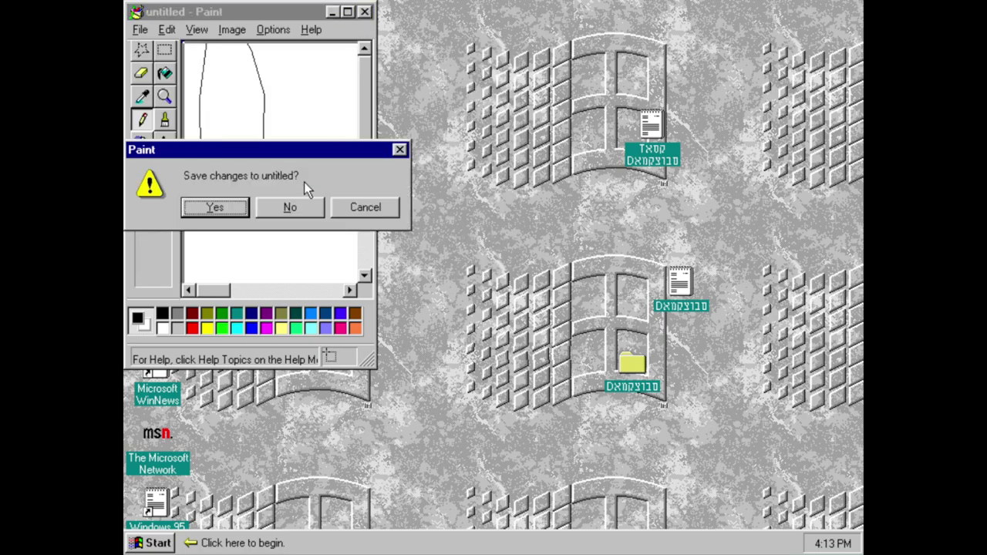
{"action": "left_click", "coordinate": [291, 208]}
Step: Open Phone Dialer from Accessories
{"action": "key", "text": "super"}
{"action": "mouse_move", "coordinate": [164, 334]}
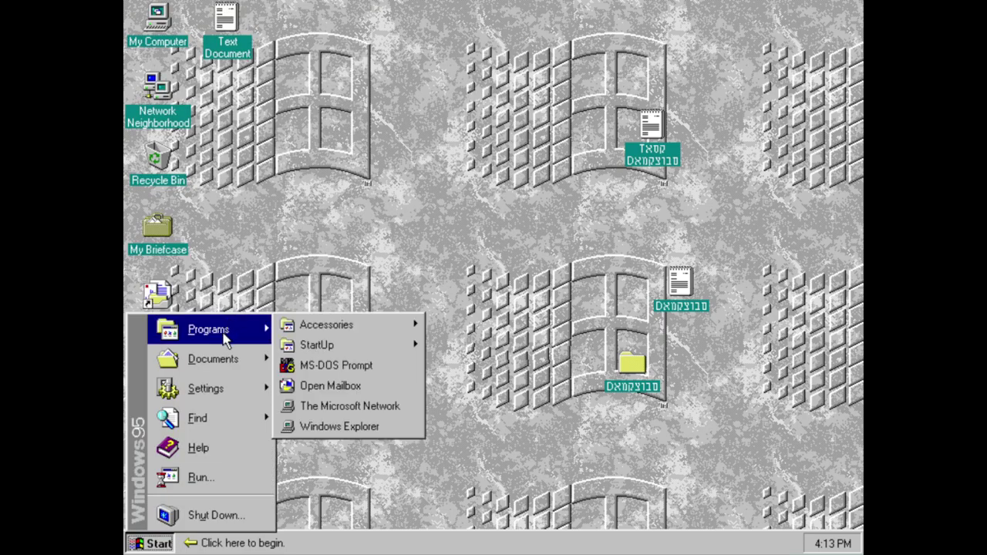
{"action": "mouse_move", "coordinate": [359, 330]}
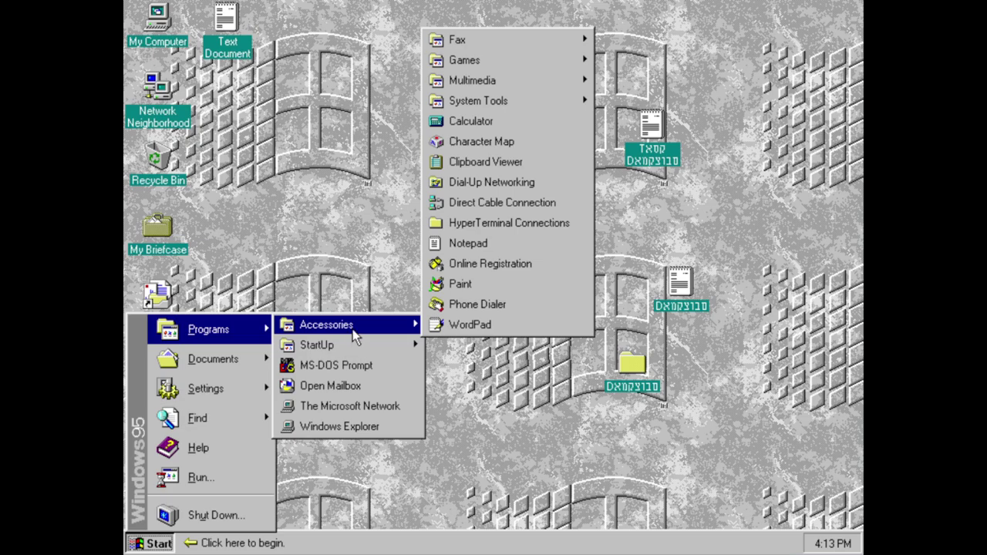
{"action": "left_click", "coordinate": [447, 308]}
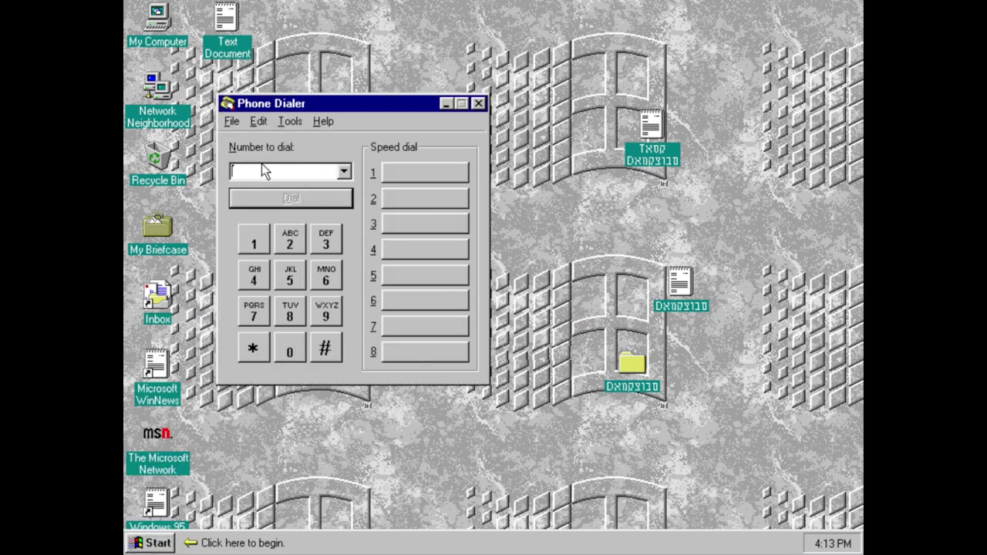
Step: View Phone Dialer's About information and close the program
{"action": "left_click", "coordinate": [258, 121]}
{"action": "mouse_move", "coordinate": [323, 121]}
{"action": "left_click", "coordinate": [370, 179]}
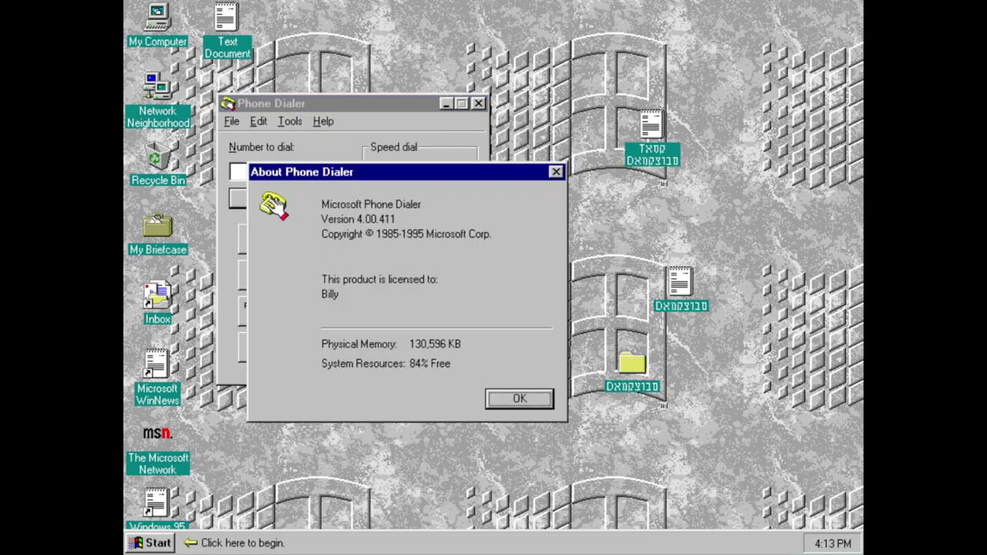
{"action": "left_click", "coordinate": [512, 402]}
{"action": "left_click", "coordinate": [479, 103]}
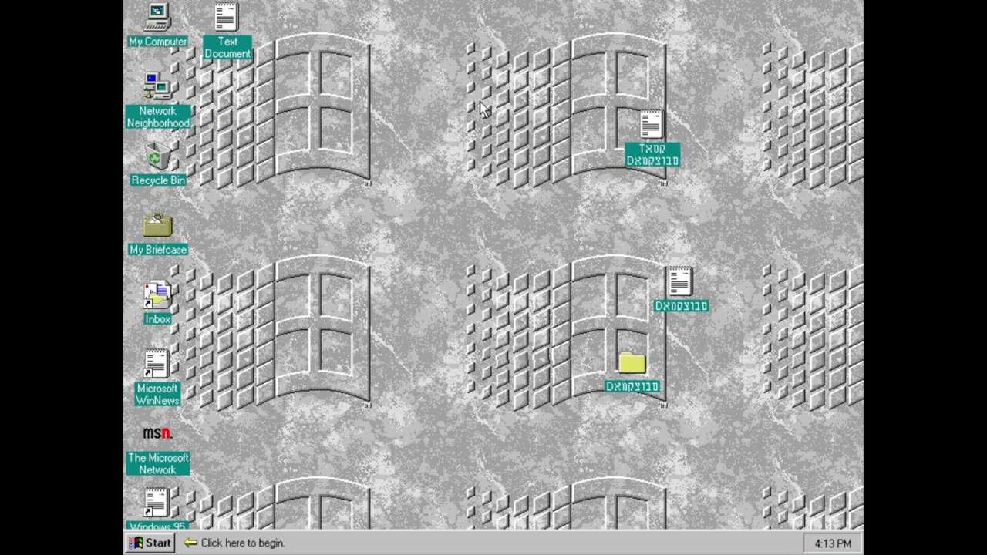
Step: Open WordPad from Accessories and enter the text "fgdghfjj" in the document
{"action": "key", "text": "super"}
{"action": "mouse_move", "coordinate": [194, 329]}
{"action": "mouse_move", "coordinate": [328, 327]}
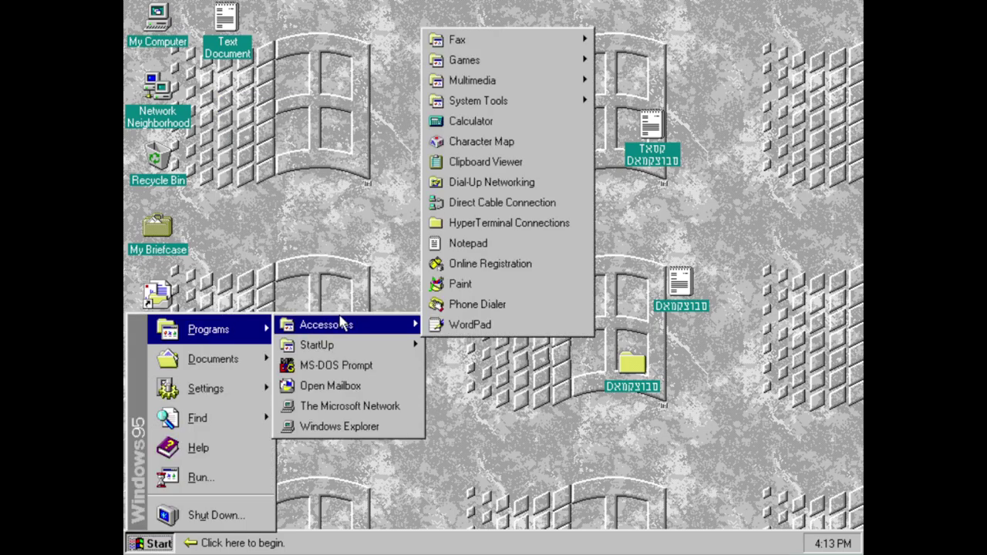
{"action": "left_click", "coordinate": [471, 325]}
{"action": "type", "text": "fgdghfjj"}
Step: View WordPad's About information and dismiss it
{"action": "left_click", "coordinate": [221, 127]}
{"action": "left_click", "coordinate": [241, 131]}
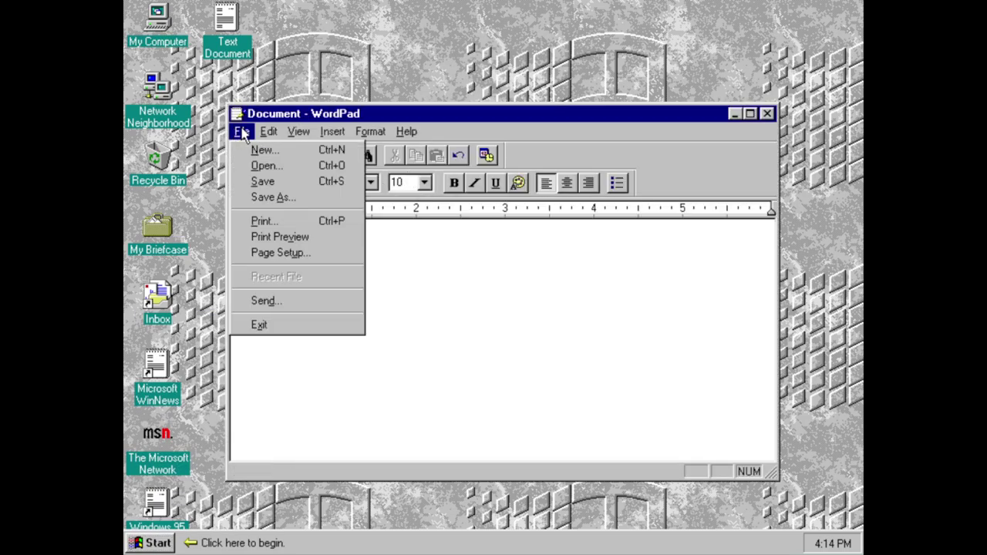
{"action": "mouse_move", "coordinate": [406, 131]}
{"action": "left_click", "coordinate": [418, 175]}
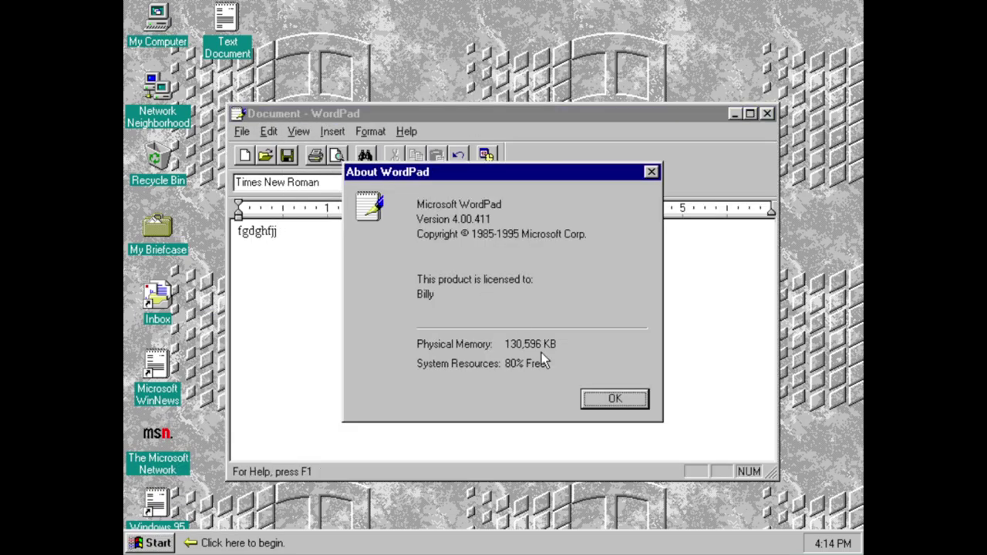
{"action": "left_click", "coordinate": [614, 401]}
Step: Check the formats offered for saving the document, cancel the save, and close WordPad without saving
{"action": "left_click", "coordinate": [242, 131]}
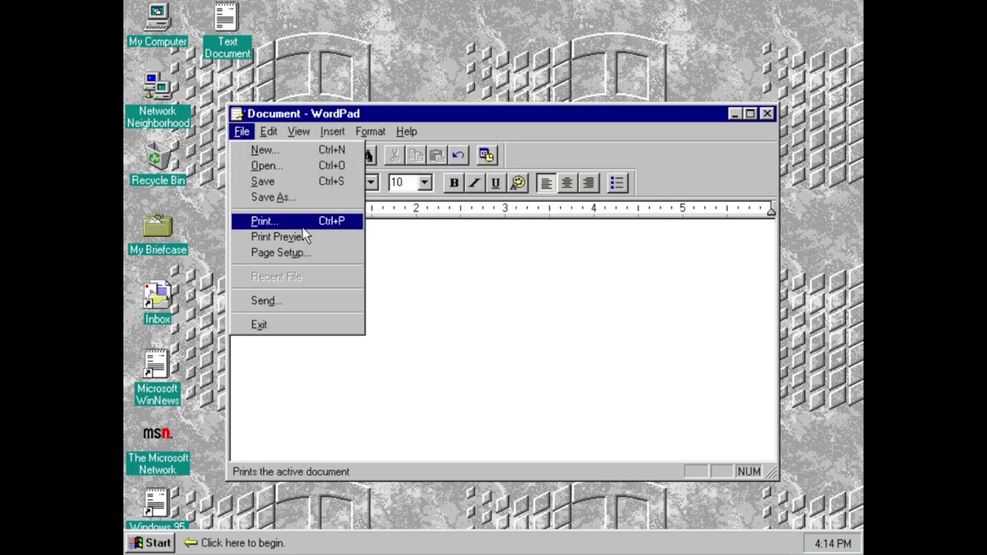
{"action": "left_click", "coordinate": [307, 198]}
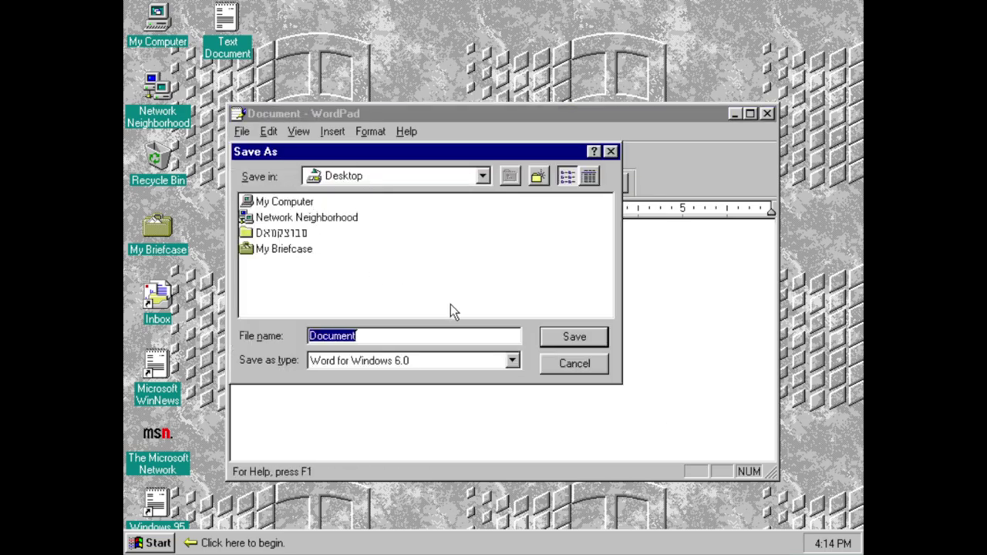
{"action": "left_click", "coordinate": [512, 361]}
{"action": "left_click", "coordinate": [563, 367]}
{"action": "left_click", "coordinate": [593, 363]}
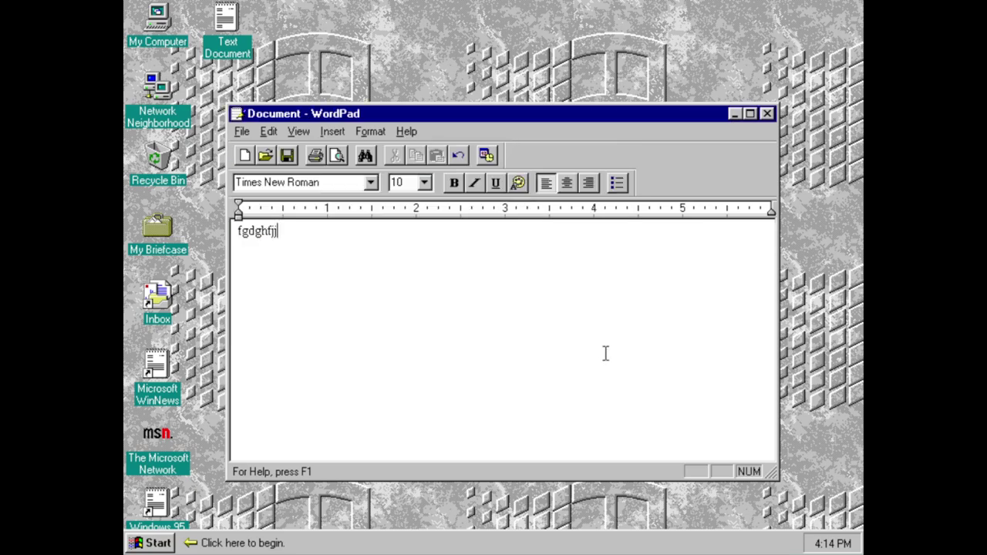
{"action": "left_click", "coordinate": [767, 114]}
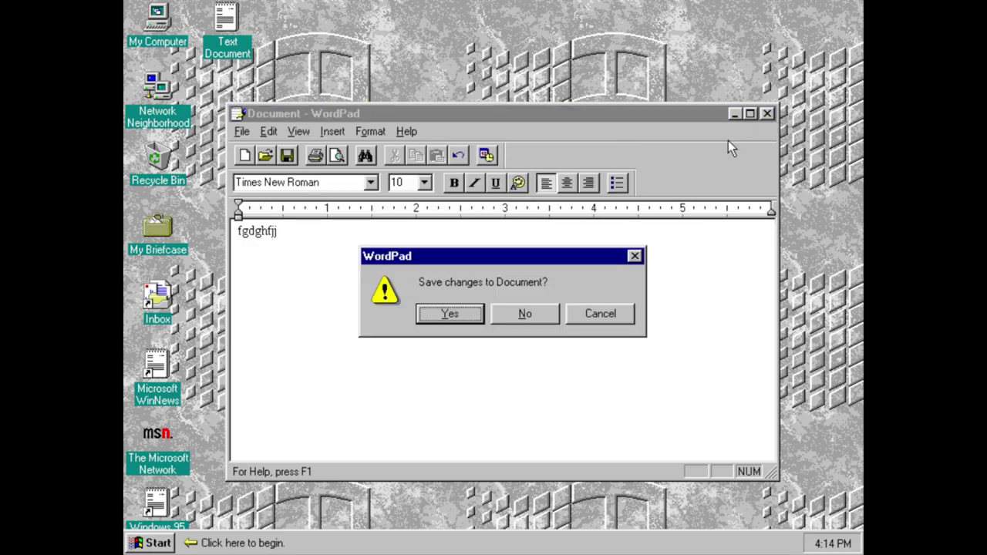
{"action": "left_click", "coordinate": [510, 318]}
Step: Open the MS-DOS Prompt, run the ver command, and exit the prompt
{"action": "key", "text": "ctrl+Escape"}
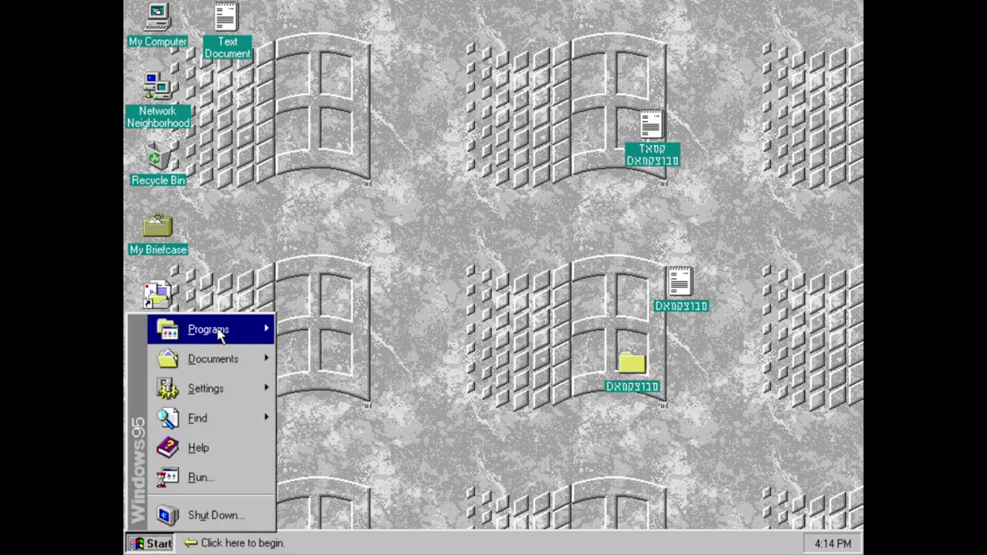
{"action": "mouse_move", "coordinate": [222, 332]}
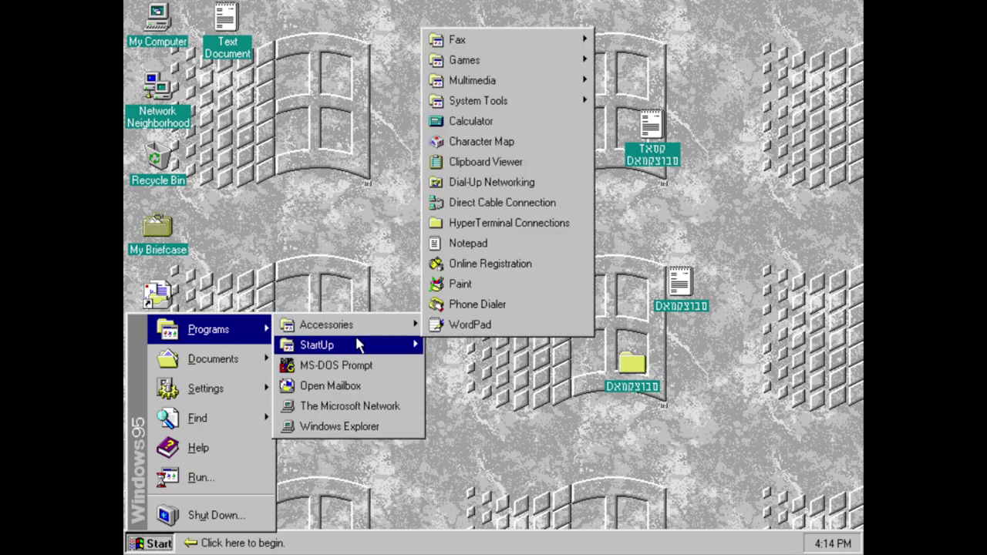
{"action": "left_click", "coordinate": [355, 365]}
{"action": "type", "text": "ver"}
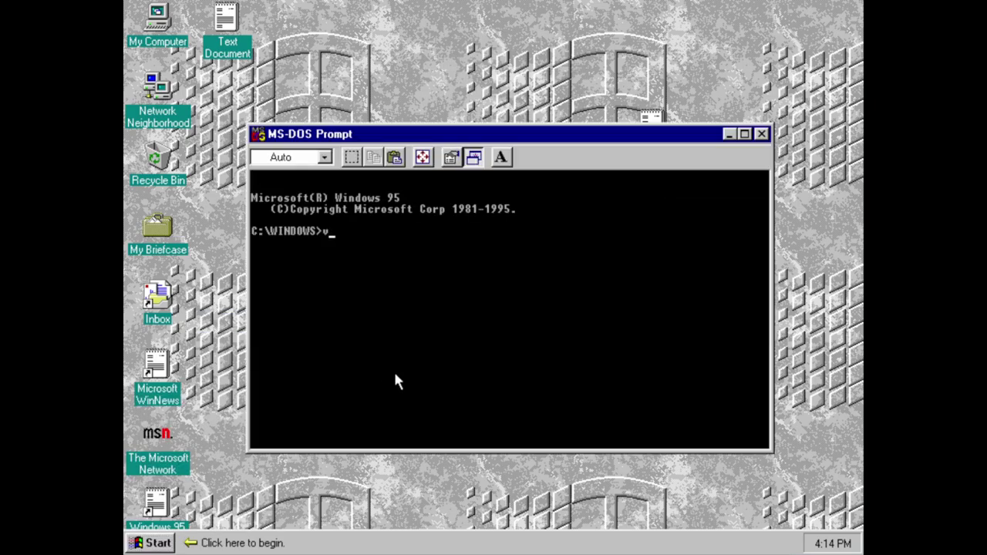
{"action": "key", "text": "Return"}
{"action": "type", "text": "exit"}
{"action": "key", "text": "Return"}
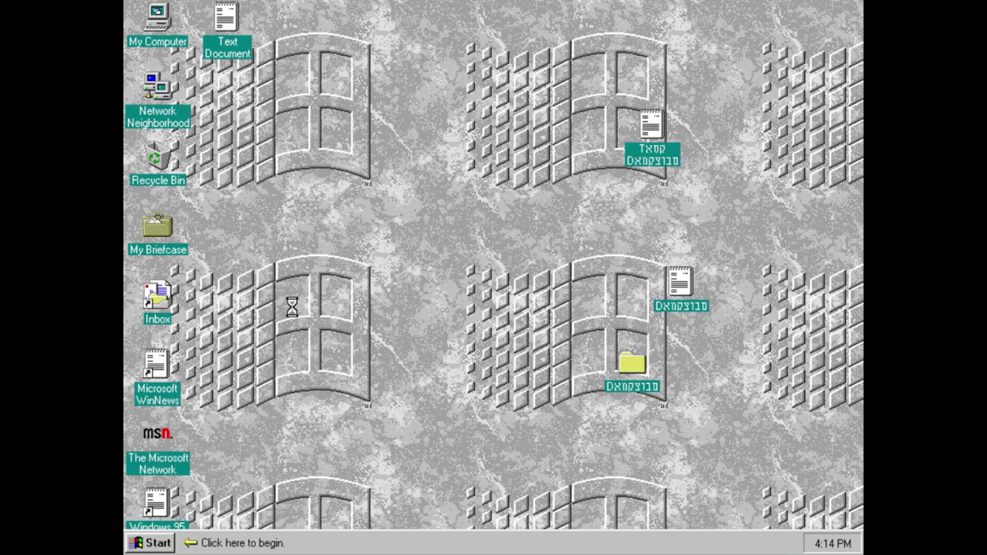
Step: Open the mailbox, view the information services offered by the Microsoft Exchange setup, and cancel the setup
{"action": "key", "text": "ctrl+Escape"}
{"action": "mouse_move", "coordinate": [226, 329]}
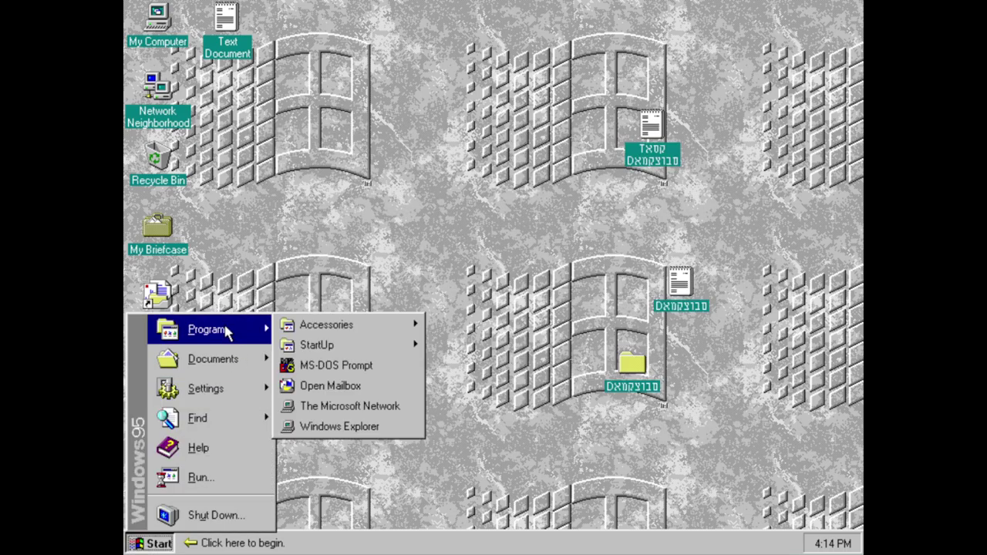
{"action": "left_click", "coordinate": [355, 386]}
{"action": "left_click", "coordinate": [540, 344]}
{"action": "left_click", "coordinate": [580, 347]}
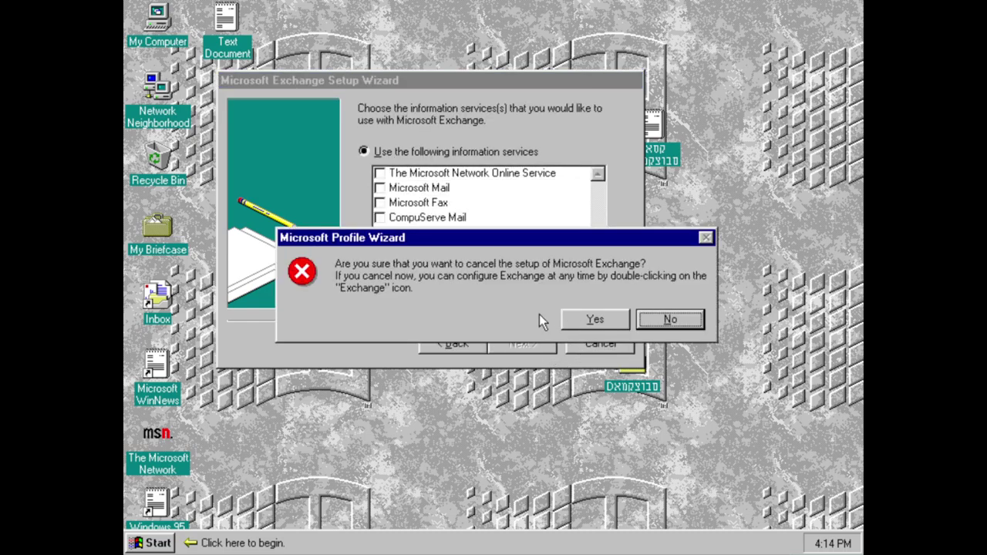
{"action": "left_click", "coordinate": [595, 319]}
{"action": "left_click", "coordinate": [494, 312]}
Step: Try to set up Microsoft Exchange from the desktop Inbox with manually configured information services, and exit the wizard
{"action": "double_click", "coordinate": [157, 299]}
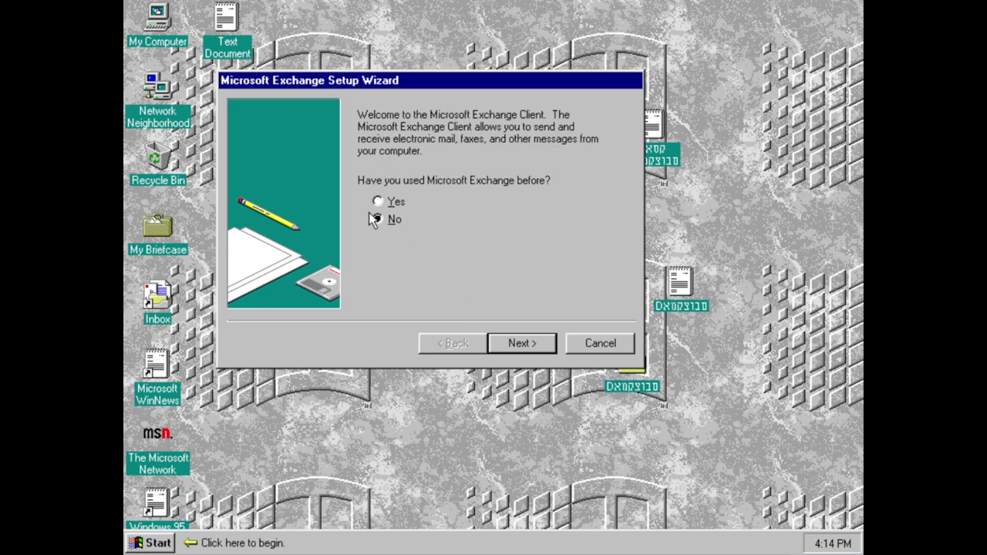
{"action": "left_click", "coordinate": [539, 346]}
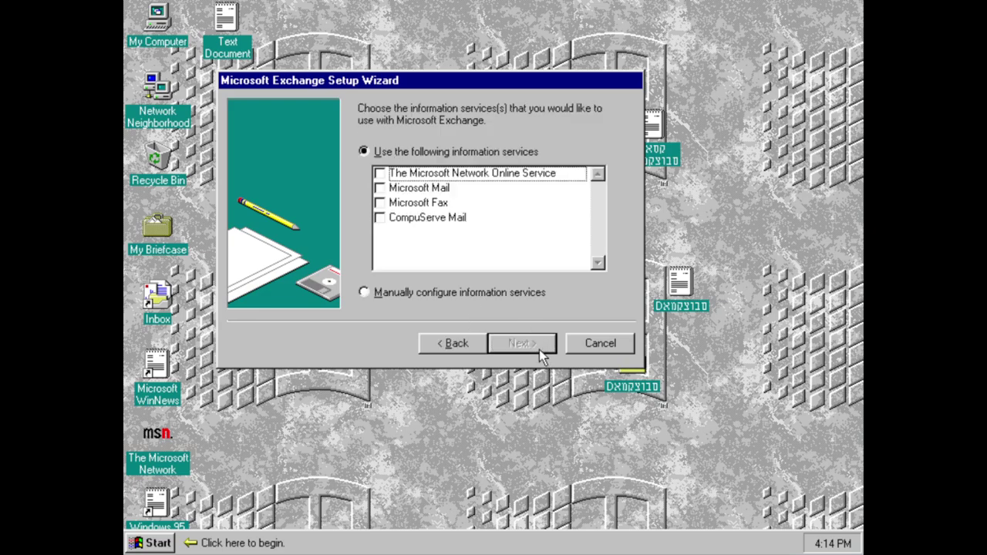
{"action": "left_click", "coordinate": [469, 290]}
{"action": "left_click", "coordinate": [530, 350]}
{"action": "left_click", "coordinate": [530, 350]}
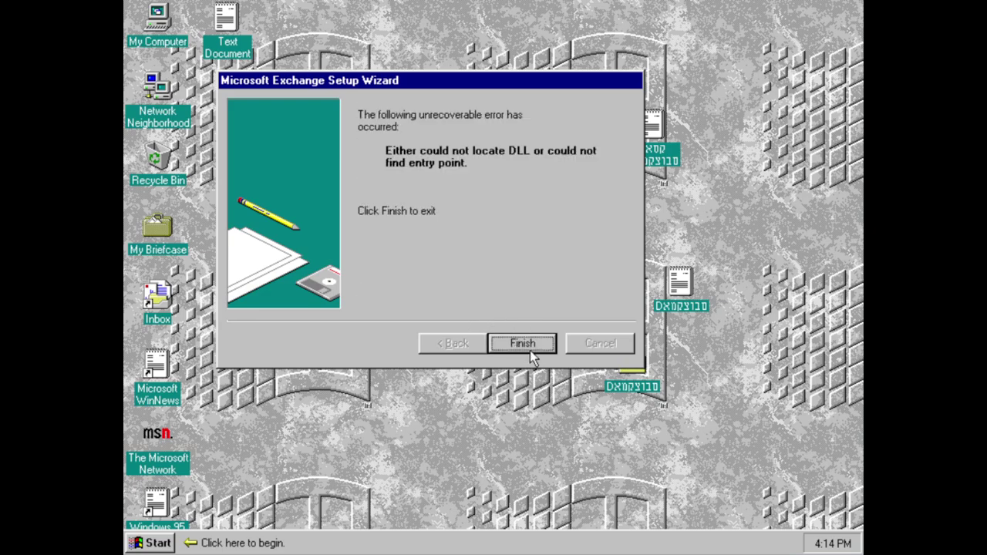
{"action": "left_click", "coordinate": [530, 350]}
{"action": "left_click", "coordinate": [490, 312]}
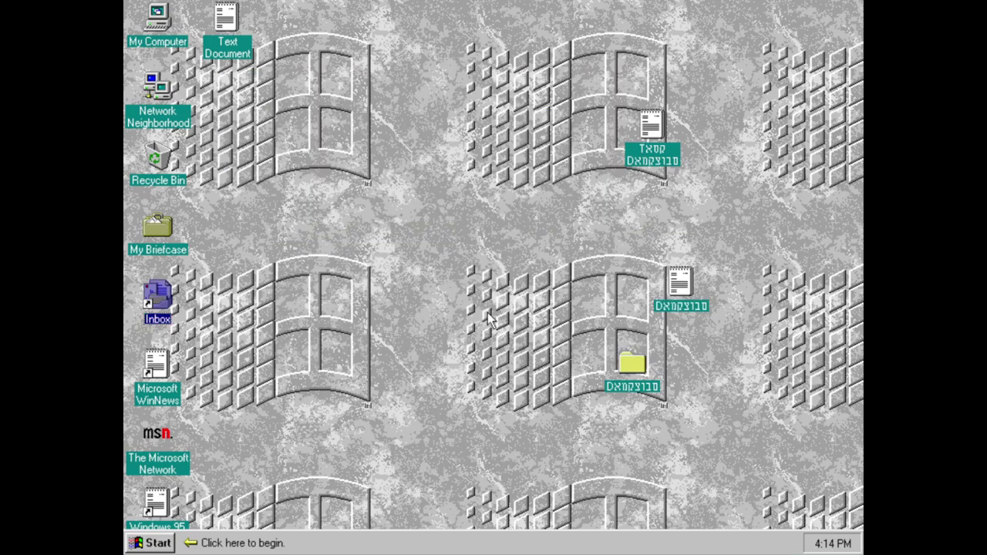
{"action": "left_click", "coordinate": [181, 320]}
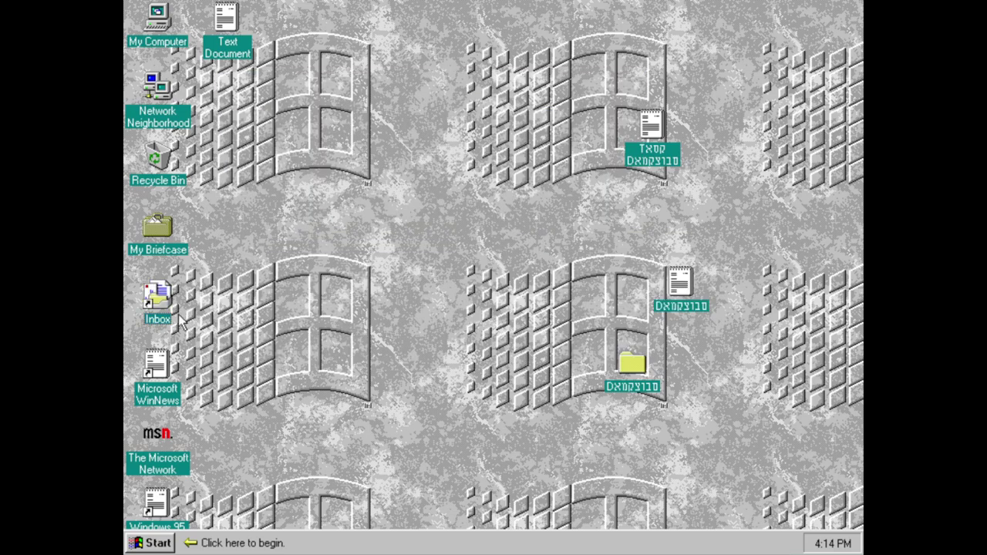
Step: Try to start The Microsoft Network from the installed programs and dismiss its message
{"action": "left_click", "coordinate": [150, 545]}
{"action": "mouse_move", "coordinate": [202, 334]}
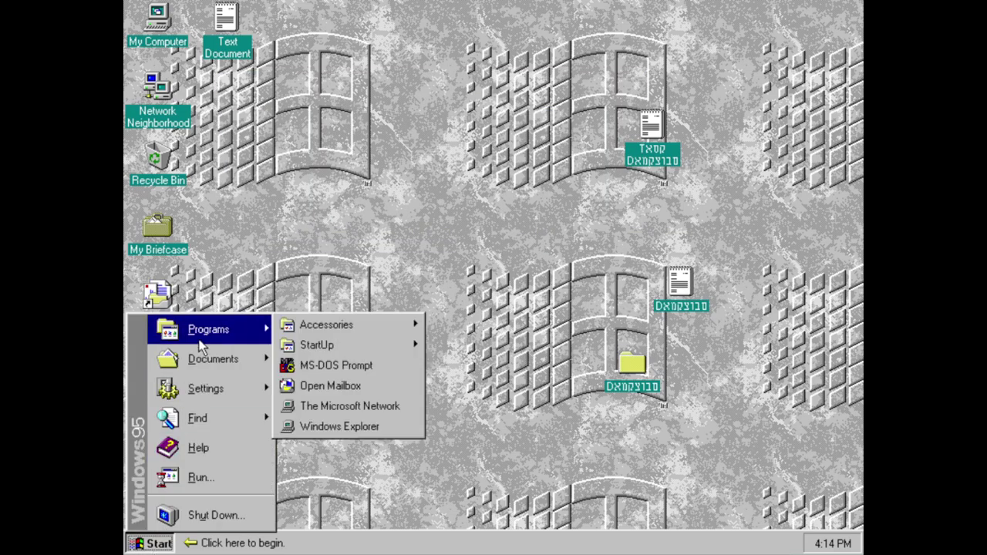
{"action": "left_click", "coordinate": [351, 395]}
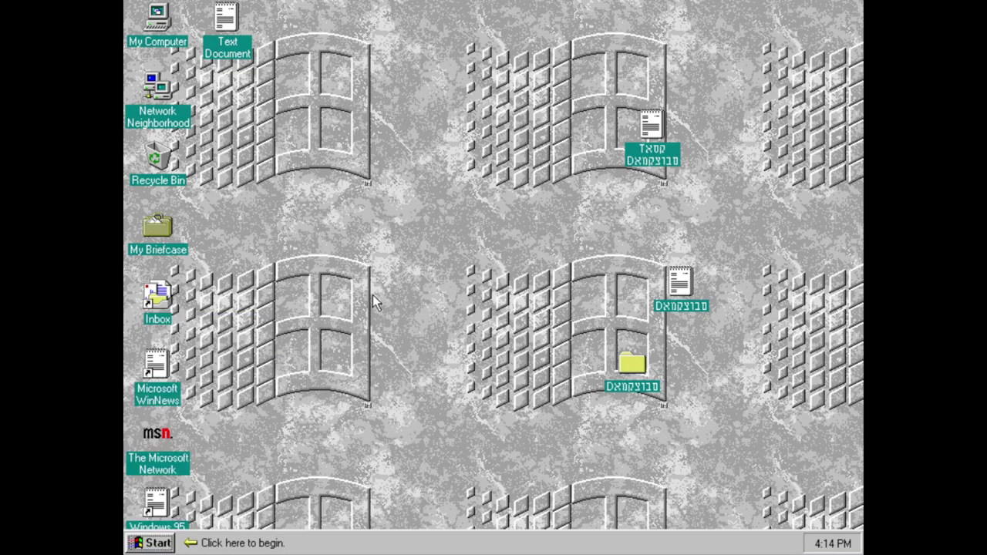
{"action": "left_click", "coordinate": [626, 408]}
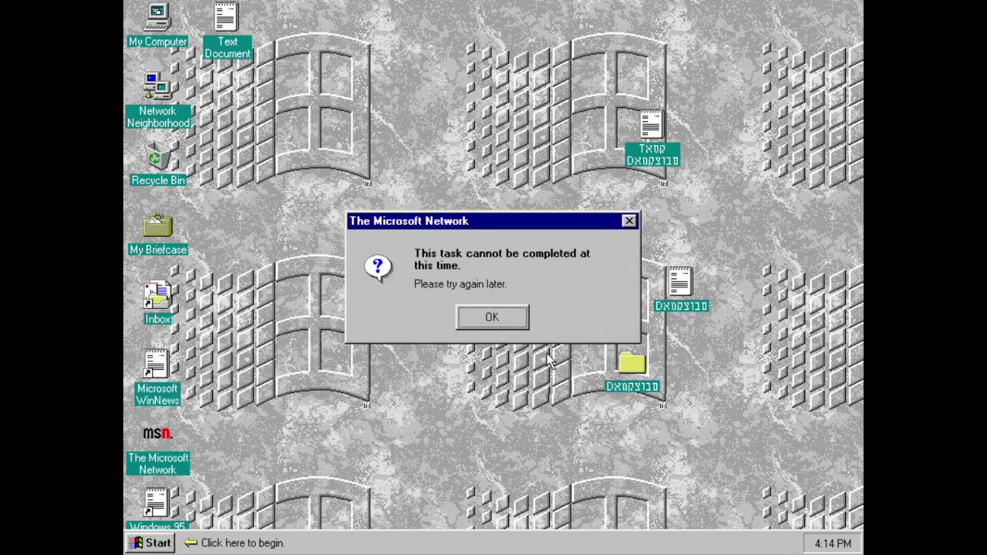
{"action": "left_click", "coordinate": [507, 323]}
Step: Open Windows Explorer, view its About Windows information, and close the program
{"action": "left_click", "coordinate": [134, 544]}
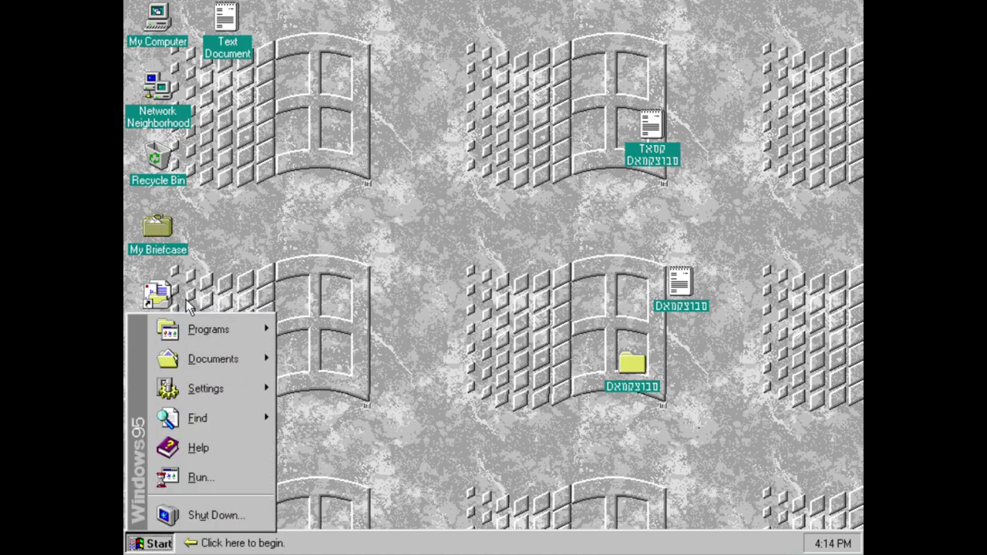
{"action": "mouse_move", "coordinate": [193, 329]}
{"action": "left_click", "coordinate": [402, 404]}
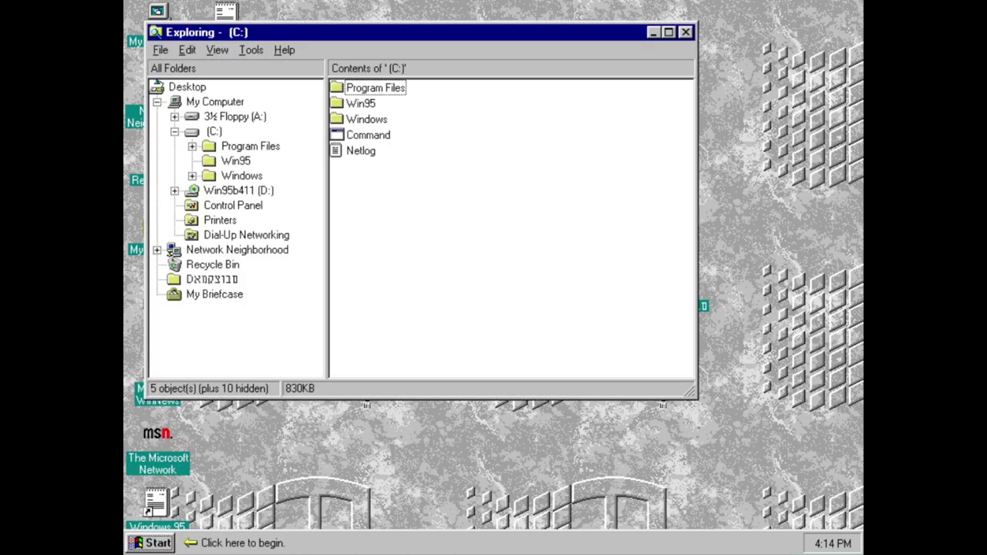
{"action": "left_click", "coordinate": [161, 50]}
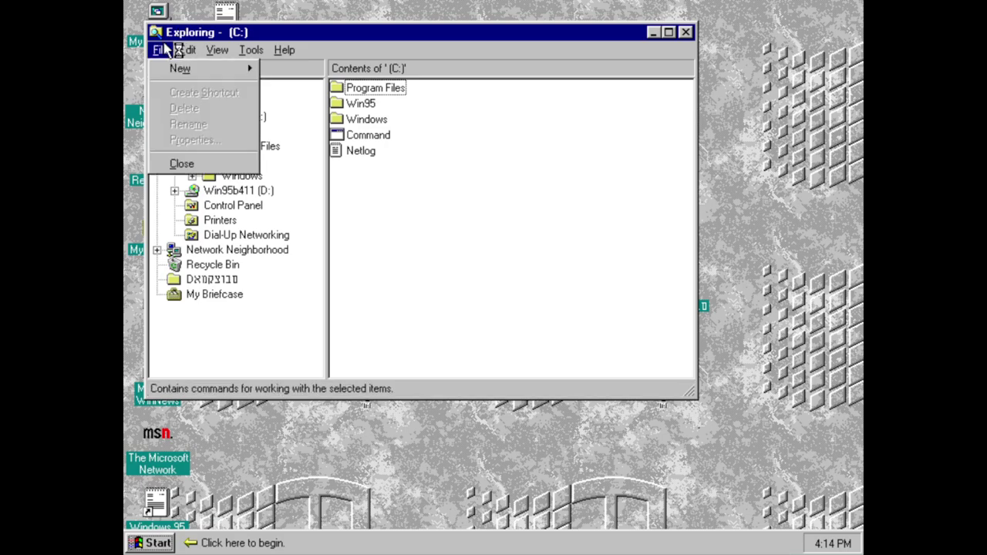
{"action": "mouse_move", "coordinate": [284, 51]}
{"action": "left_click", "coordinate": [294, 92]}
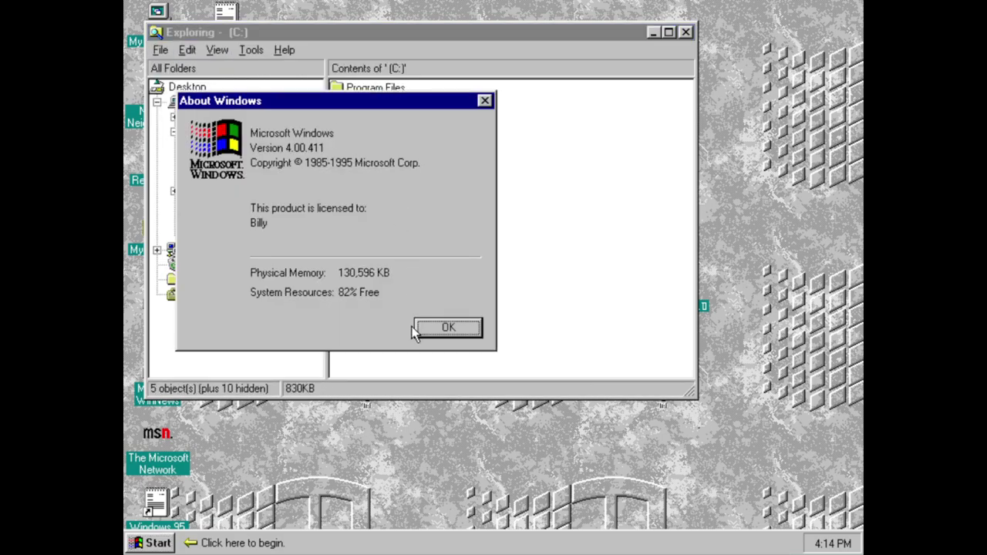
{"action": "left_click", "coordinate": [465, 334]}
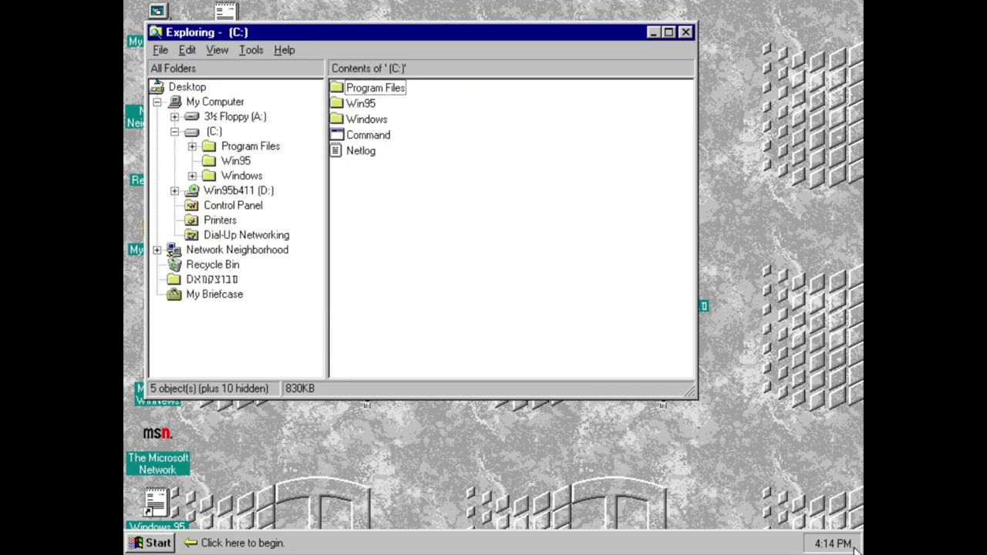
{"action": "left_click", "coordinate": [686, 33]}
Step: Browse from My Computer through the C: drive and its Windows folder to the Media folder
{"action": "double_click", "coordinate": [170, 48]}
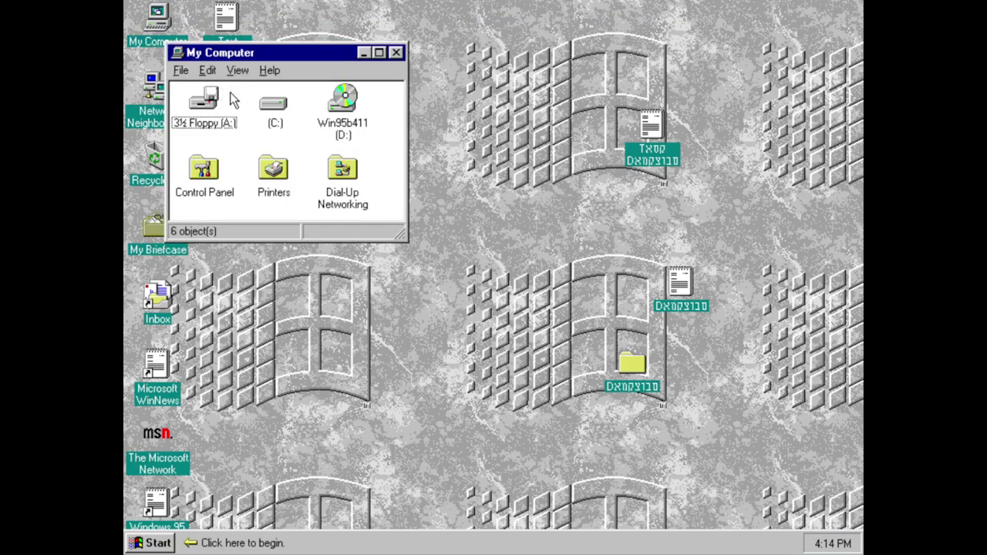
{"action": "double_click", "coordinate": [280, 115]}
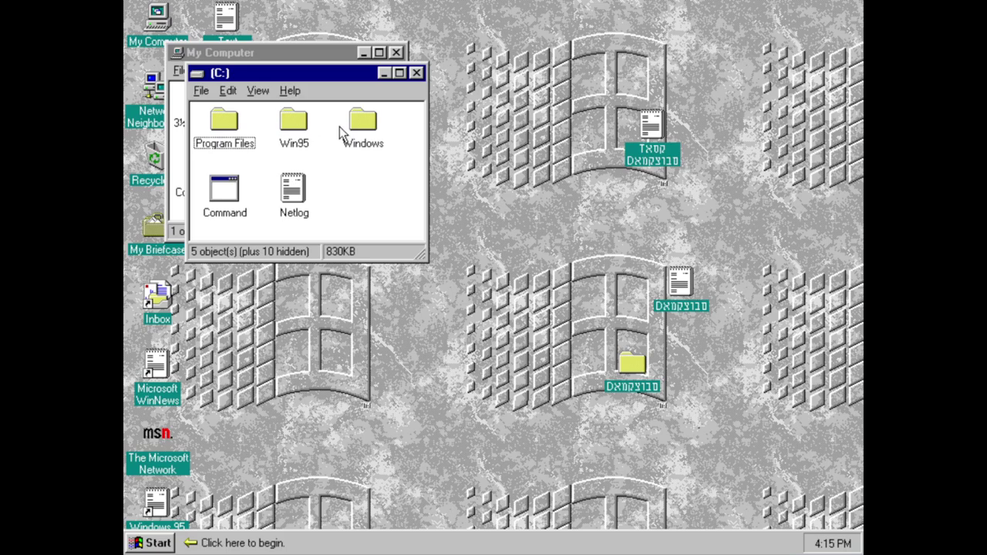
{"action": "double_click", "coordinate": [360, 129]}
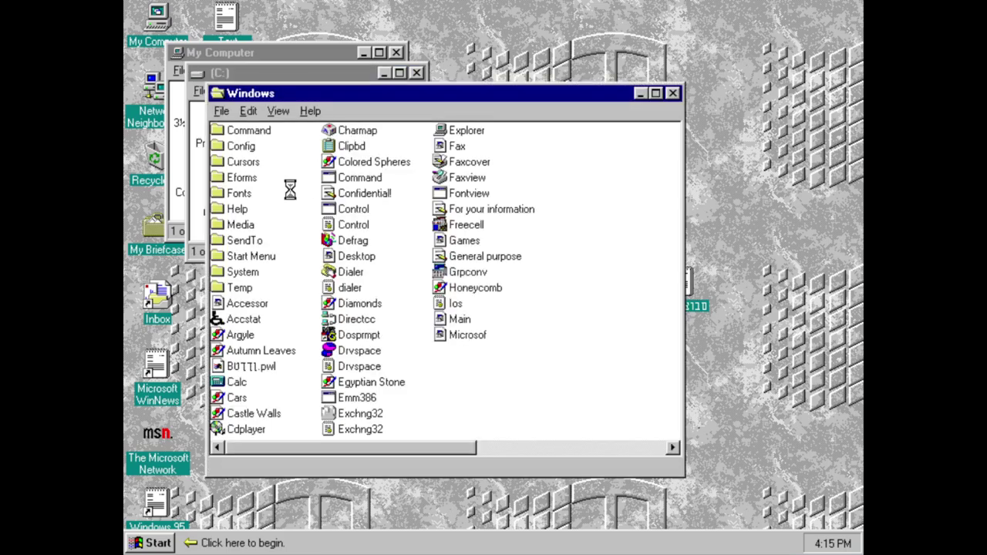
{"action": "left_click_drag", "start_coordinate": [395, 448], "coordinate": [330, 437]}
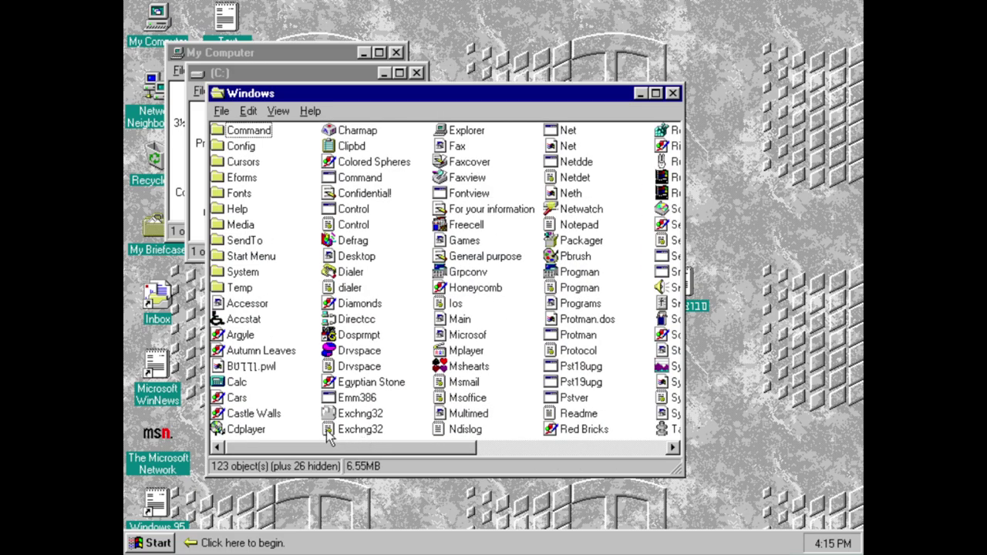
{"action": "double_click", "coordinate": [224, 223]}
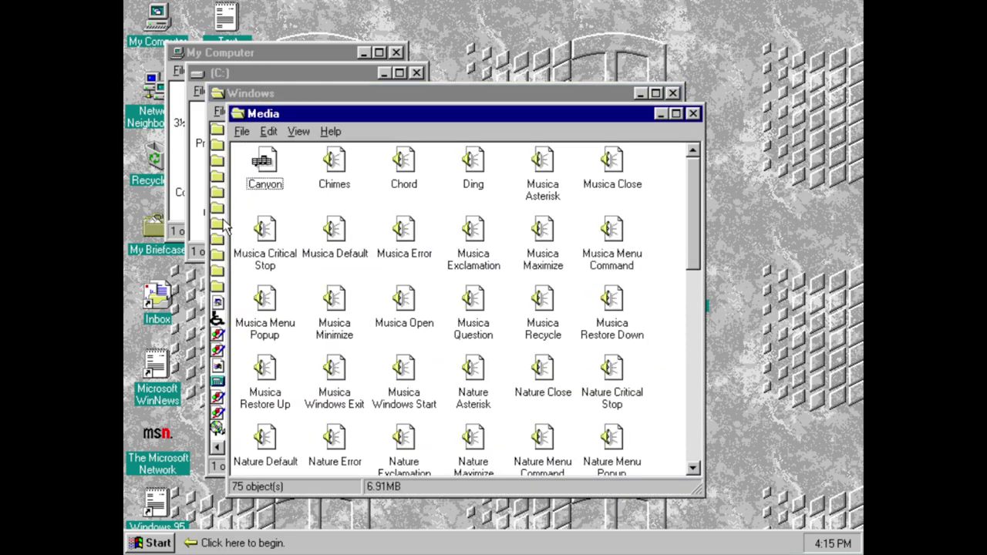
Step: Play the Canyon file and view Media Player's About information
{"action": "double_click", "coordinate": [281, 190]}
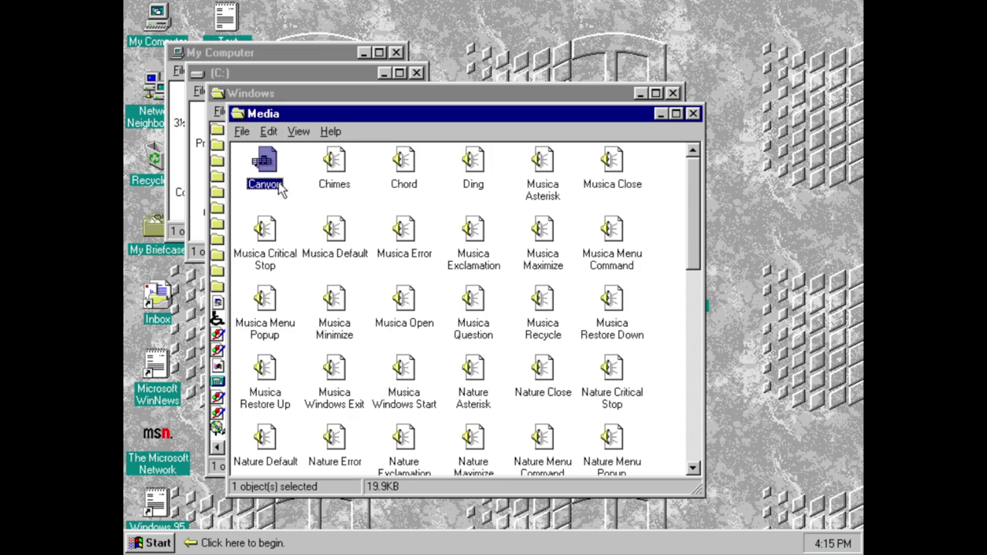
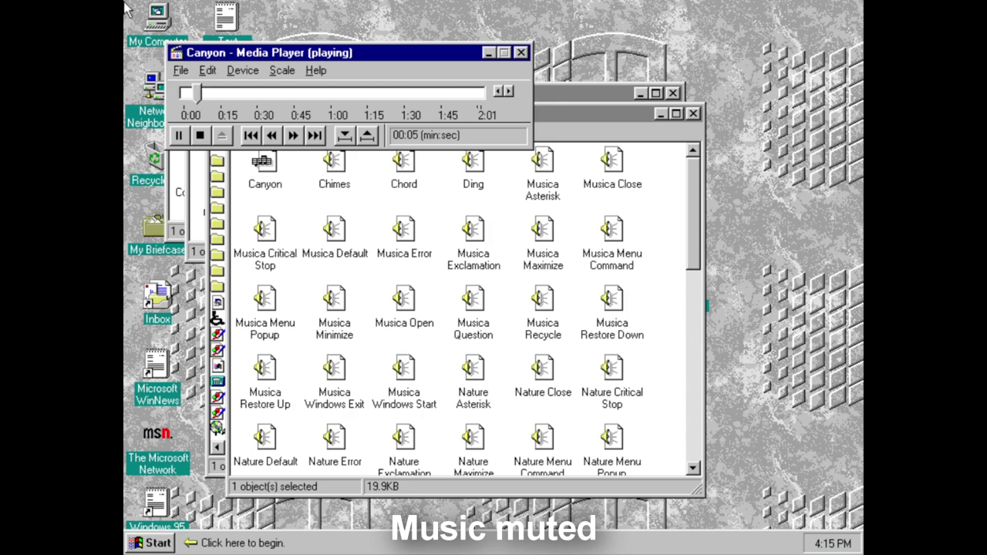
{"action": "left_click", "coordinate": [180, 70]}
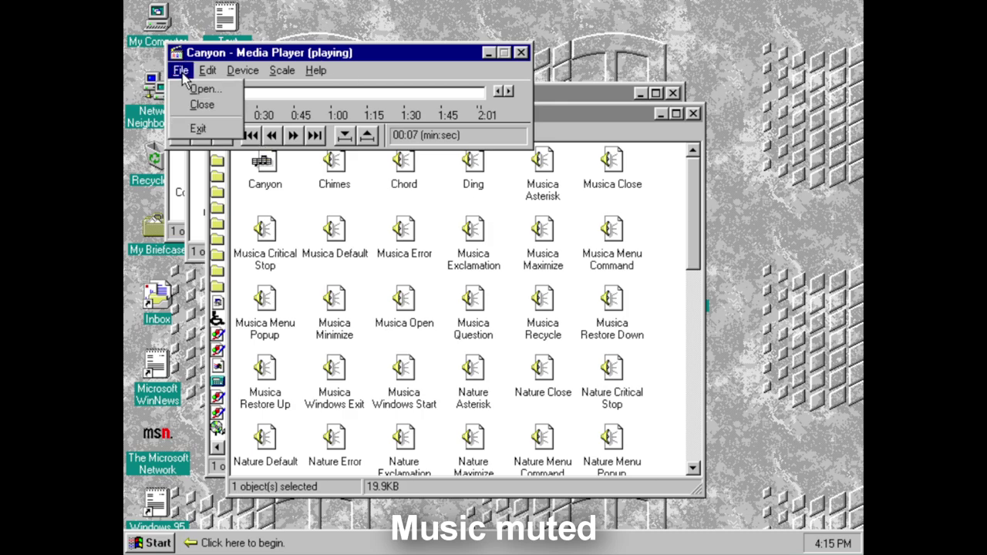
{"action": "left_click", "coordinate": [363, 110]}
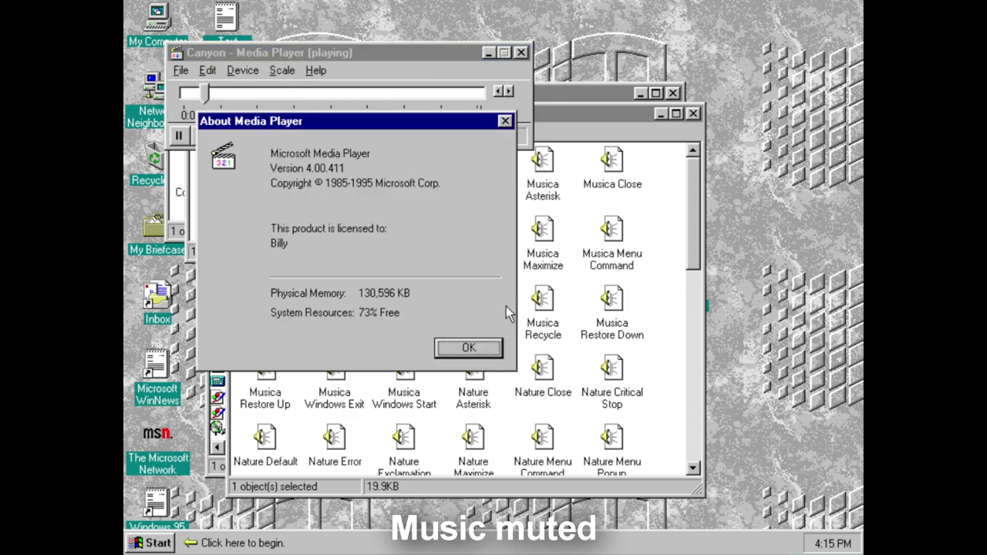
{"action": "left_click", "coordinate": [489, 356]}
Step: Play the Chimes sound, close Media Player, and play the Chord, Ding, Musica Asterisk and Musica Close sounds
{"action": "double_click", "coordinate": [333, 190]}
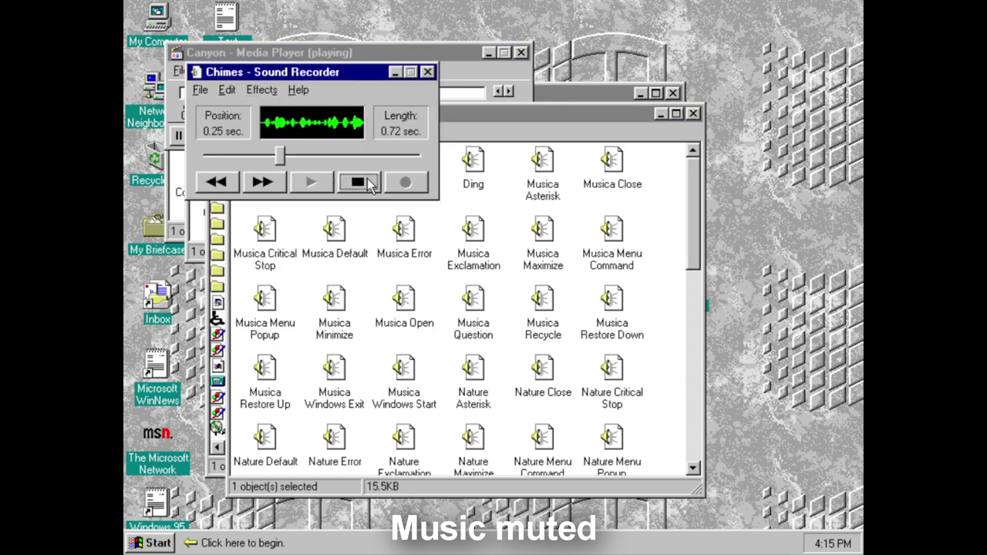
{"action": "left_click", "coordinate": [523, 53]}
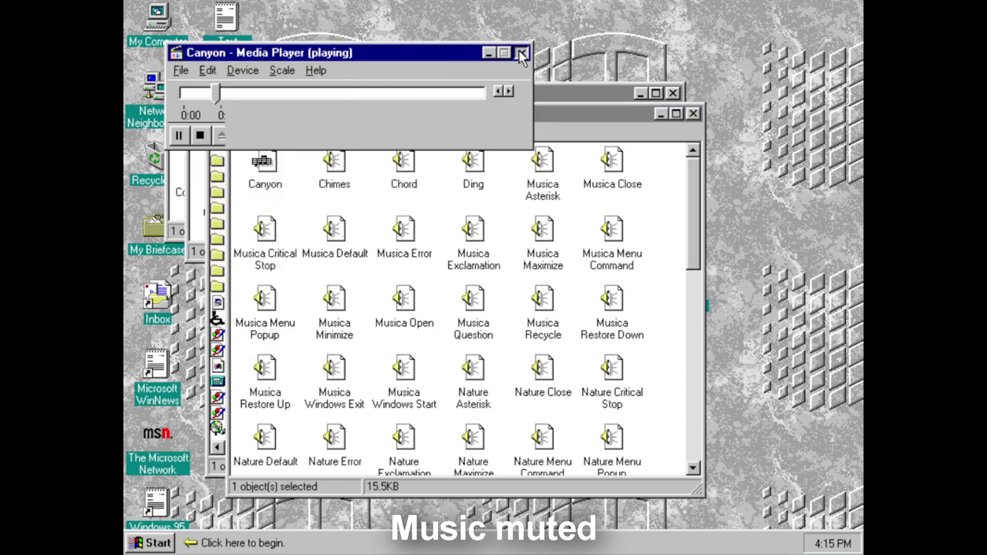
{"action": "left_click", "coordinate": [417, 166]}
{"action": "double_click", "coordinate": [417, 166]}
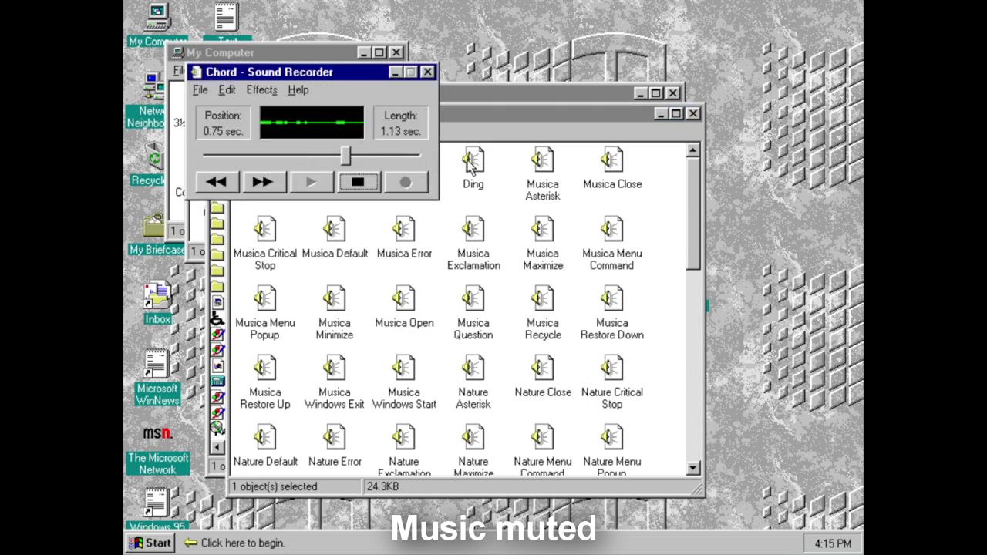
{"action": "double_click", "coordinate": [469, 159]}
{"action": "double_click", "coordinate": [540, 163]}
{"action": "double_click", "coordinate": [613, 169]}
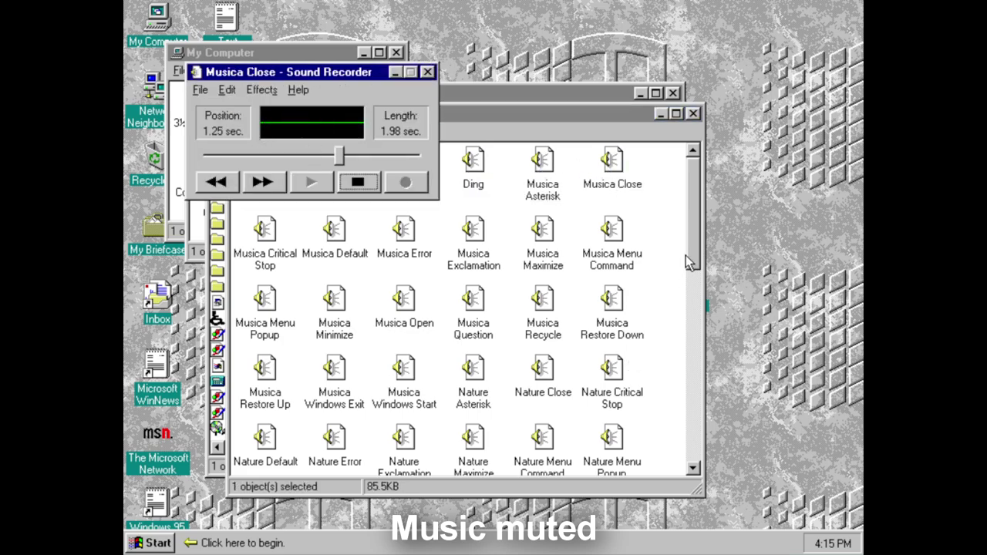
Step: Play the Nature Close and Nature Menu Popup sounds in the Media folder
{"action": "scroll", "coordinate": [678, 276], "scroll_direction": "down", "scroll_amount": 3}
{"action": "scroll", "coordinate": [673, 275], "scroll_direction": "up", "scroll_amount": 3}
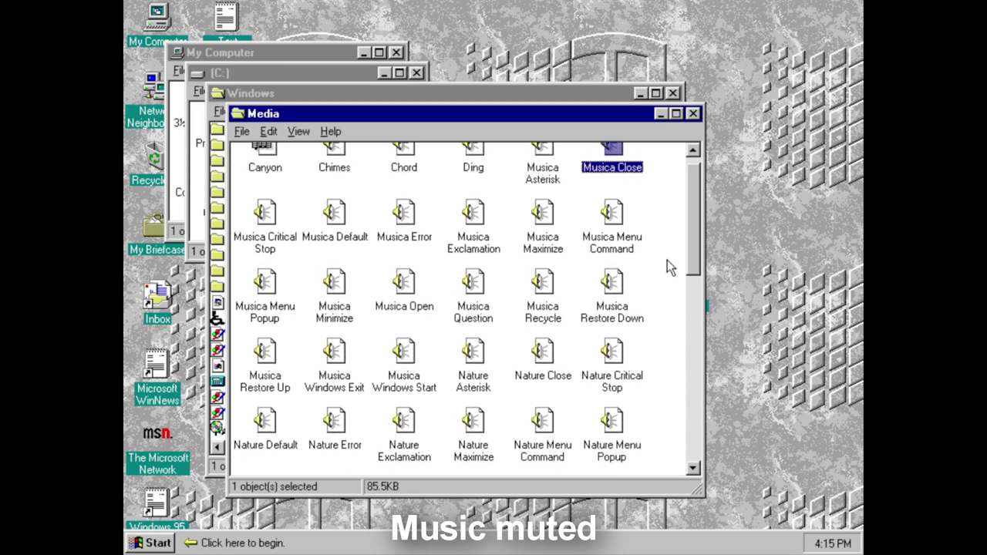
{"action": "scroll", "coordinate": [663, 266], "scroll_direction": "down", "scroll_amount": 3}
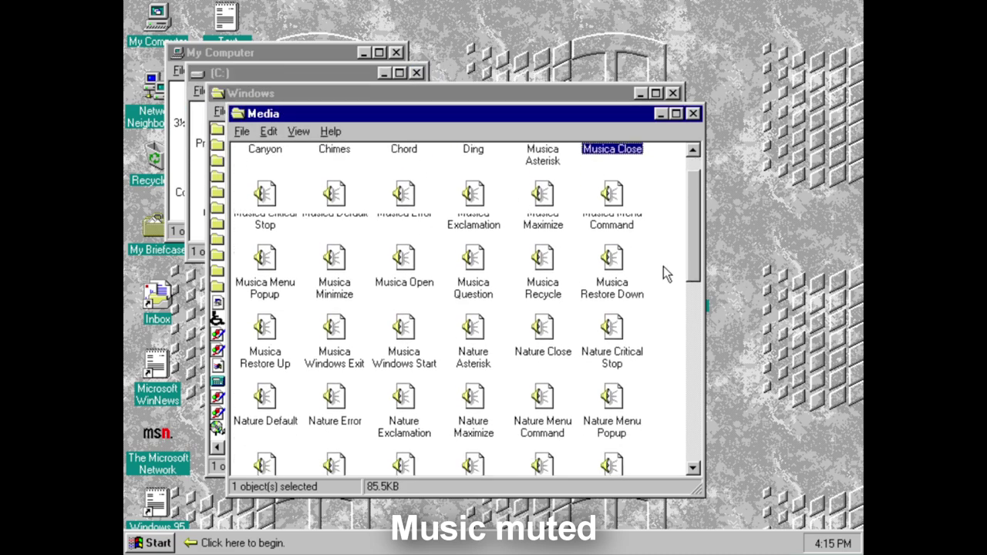
{"action": "double_click", "coordinate": [544, 304]}
{"action": "double_click", "coordinate": [610, 371]}
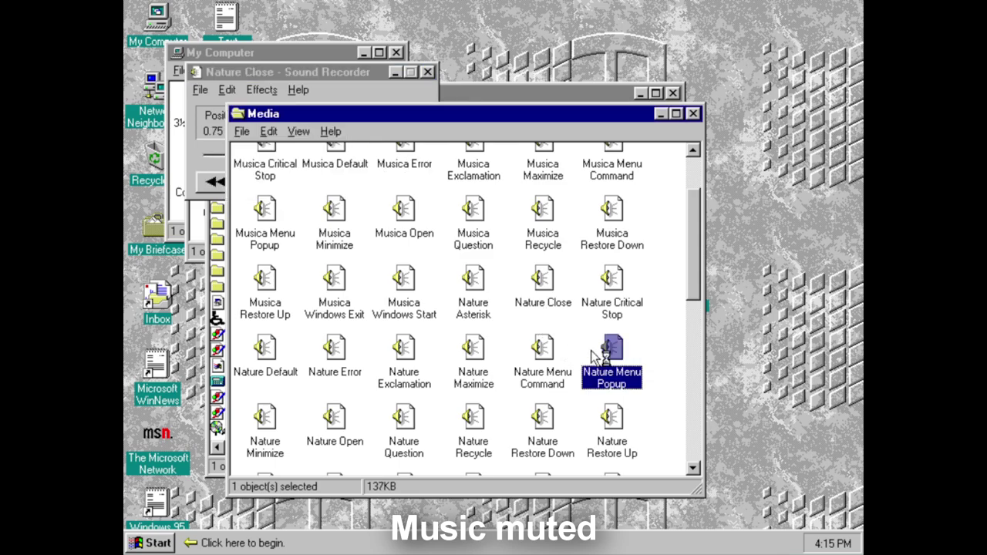
Step: Play the Nature Exclamation, Passport, Utopia Windows Exit and Utopia Windows Start files in the Media folder
{"action": "left_click", "coordinate": [495, 317]}
{"action": "double_click", "coordinate": [398, 351]}
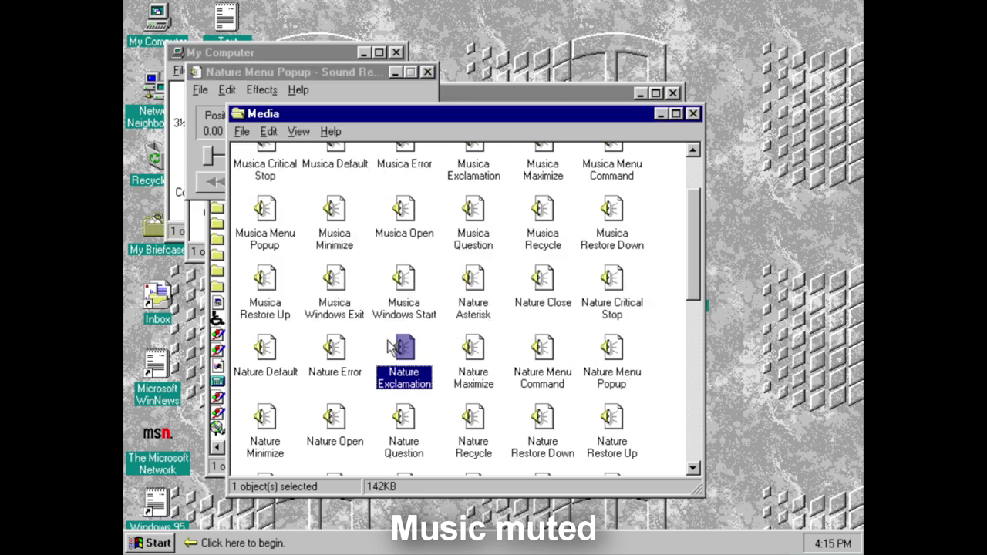
{"action": "left_click_drag", "start_coordinate": [697, 273], "coordinate": [683, 349]}
{"action": "double_click", "coordinate": [399, 256]}
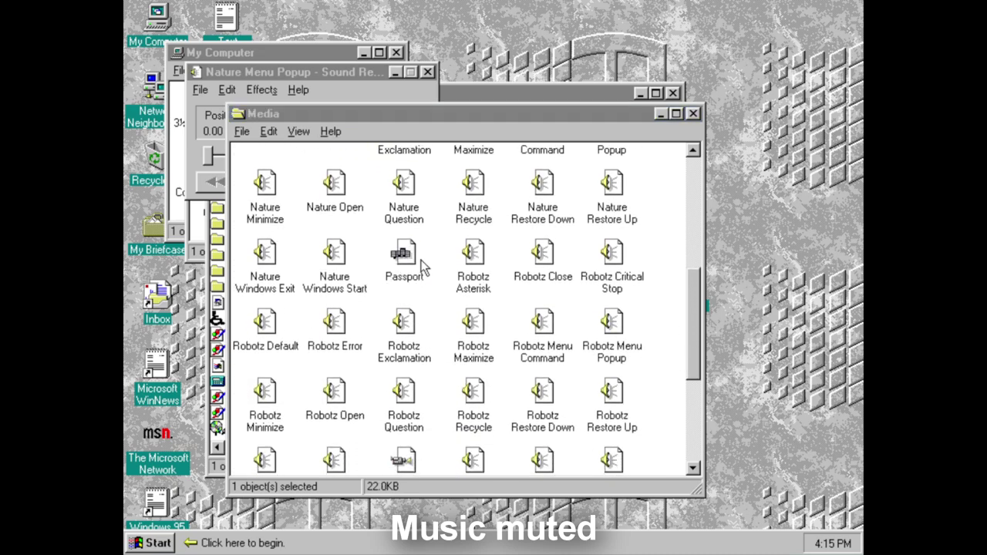
{"action": "left_click_drag", "start_coordinate": [683, 304], "coordinate": [667, 381]}
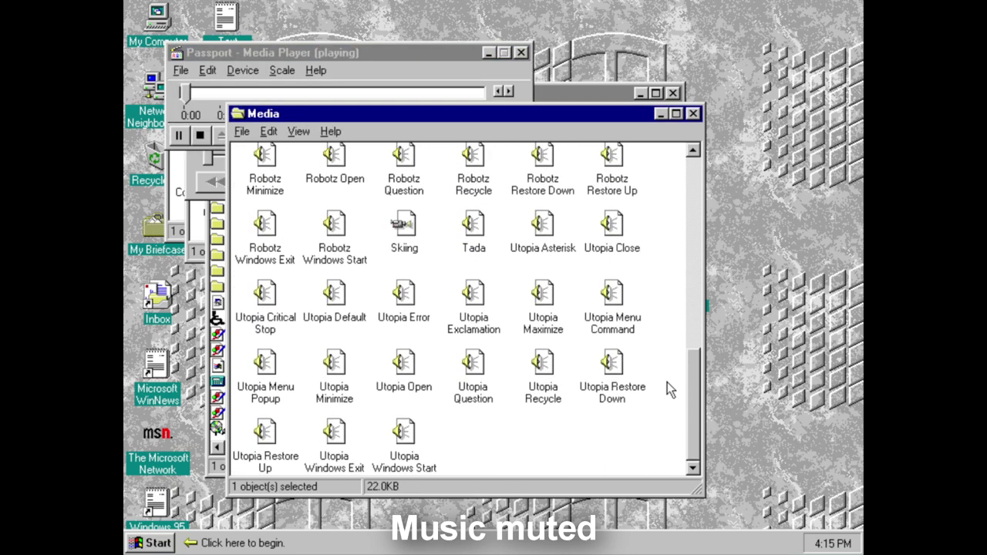
{"action": "double_click", "coordinate": [330, 432]}
{"action": "double_click", "coordinate": [404, 433]}
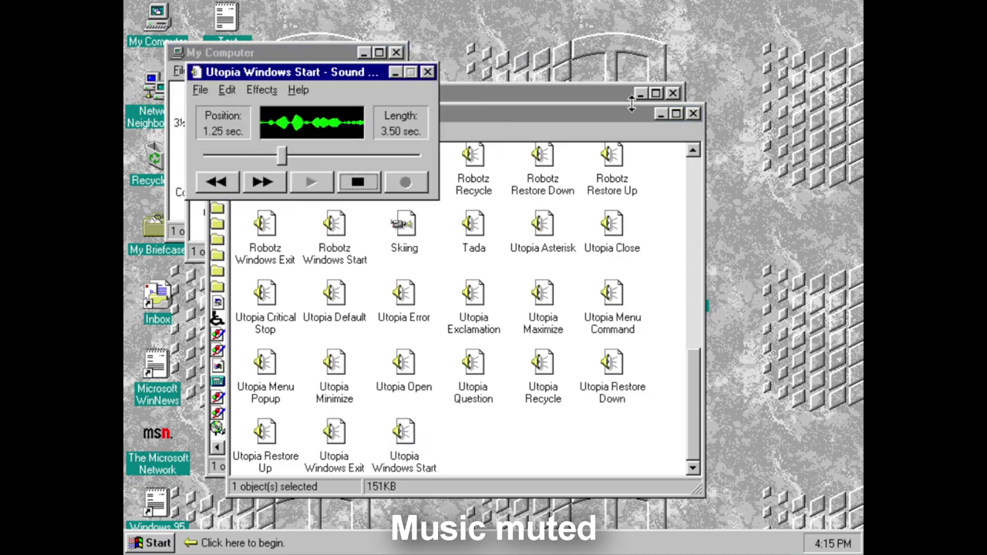
Step: Close the Media, Windows, Sound Recorder and all remaining folder windows to clear the desktop
{"action": "left_click", "coordinate": [692, 116]}
{"action": "left_click", "coordinate": [693, 116]}
{"action": "left_click", "coordinate": [680, 110]}
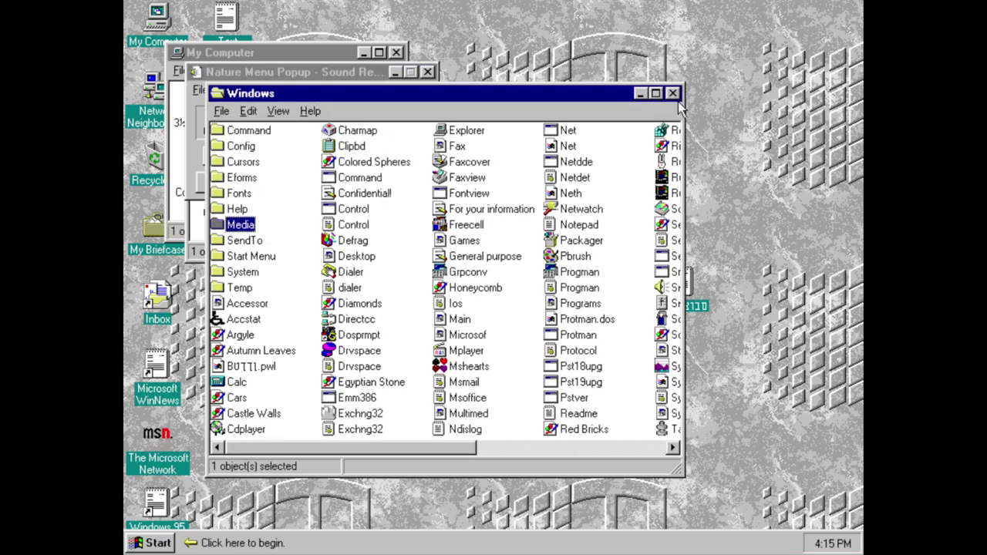
{"action": "left_click", "coordinate": [673, 94]}
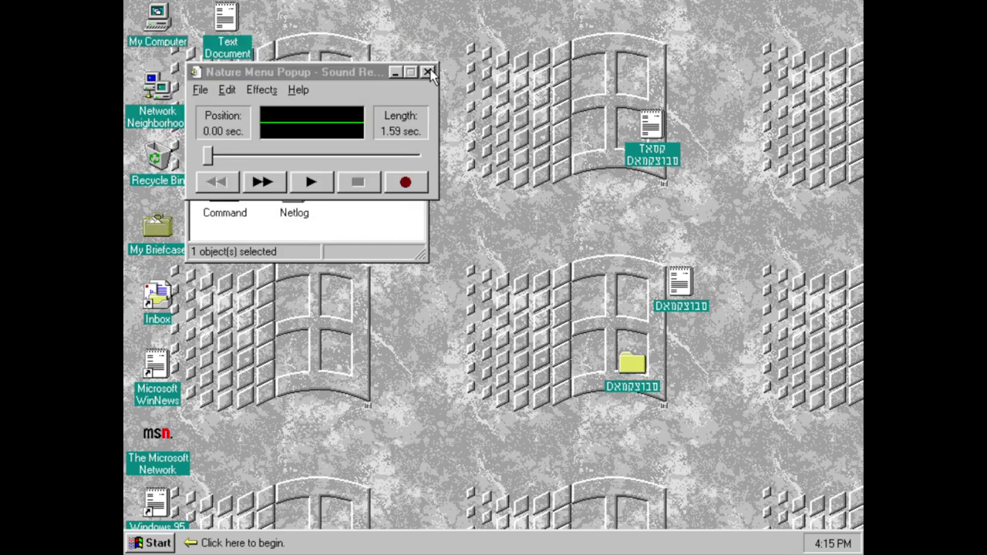
{"action": "left_click", "coordinate": [428, 73]}
{"action": "left_click", "coordinate": [416, 74]}
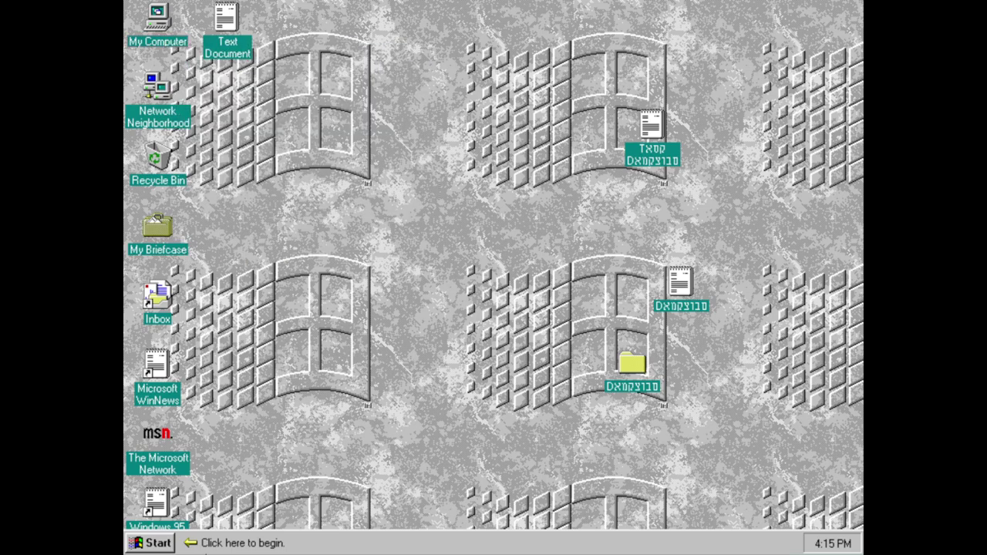
Step: Shut down the computer and confirm the shutdown
{"action": "left_click", "coordinate": [133, 543]}
{"action": "left_click", "coordinate": [209, 514]}
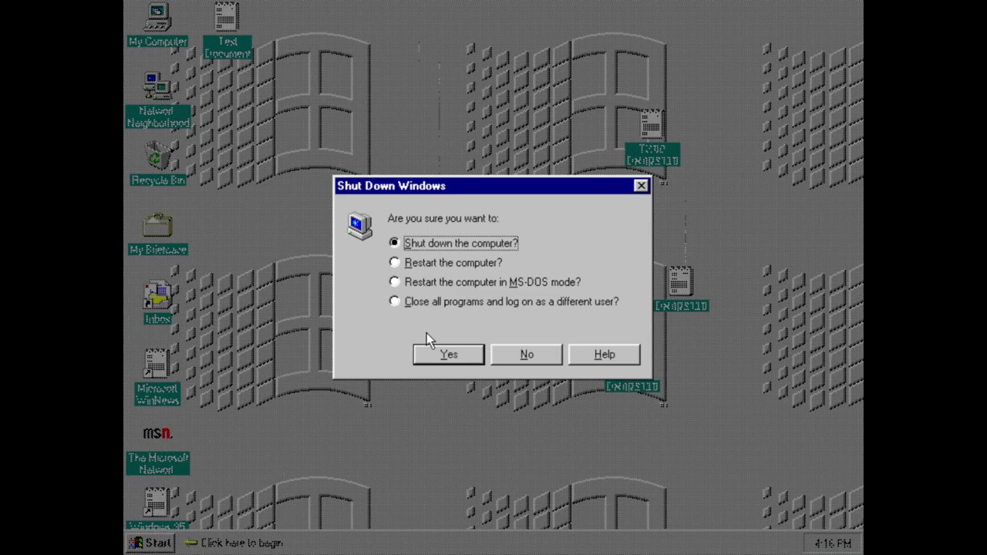
{"action": "left_click", "coordinate": [446, 354]}
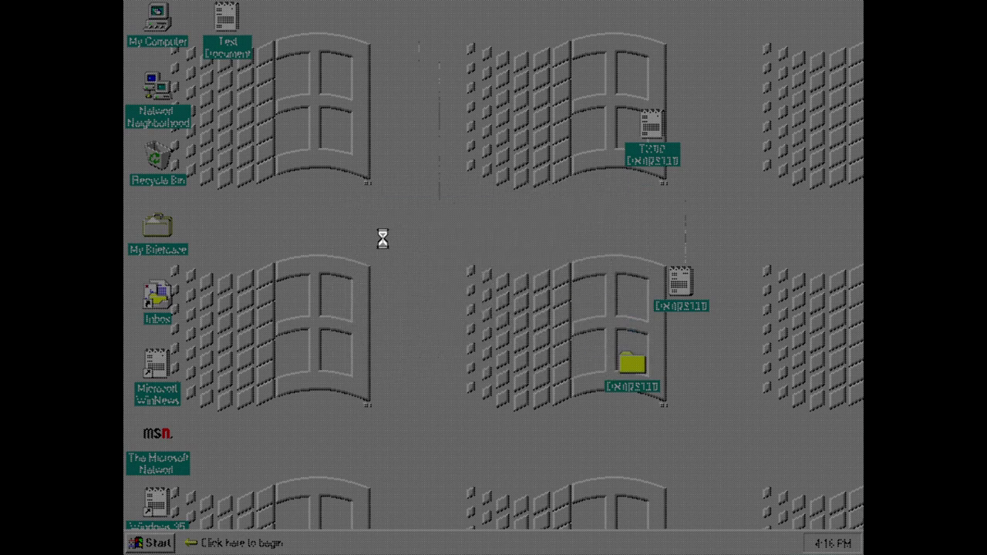